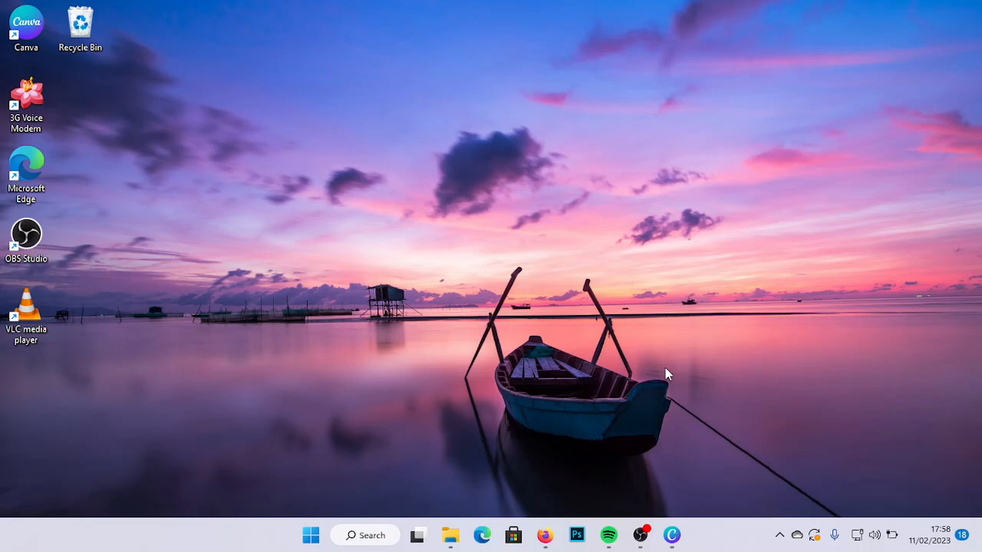
- Open Firefox and search the web for "download canva for pc"
left_click(545, 537)
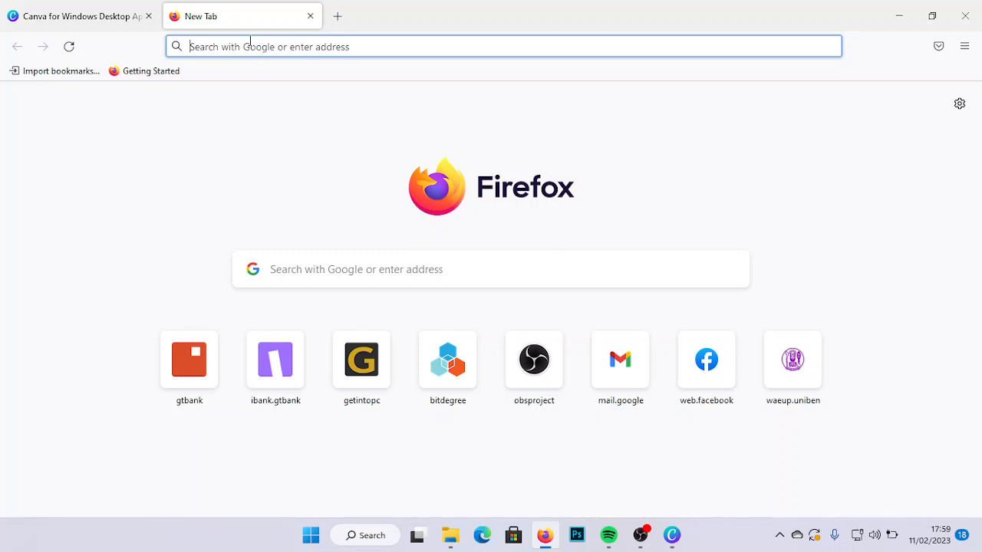
left_click(250, 41)
type("dofwnload")
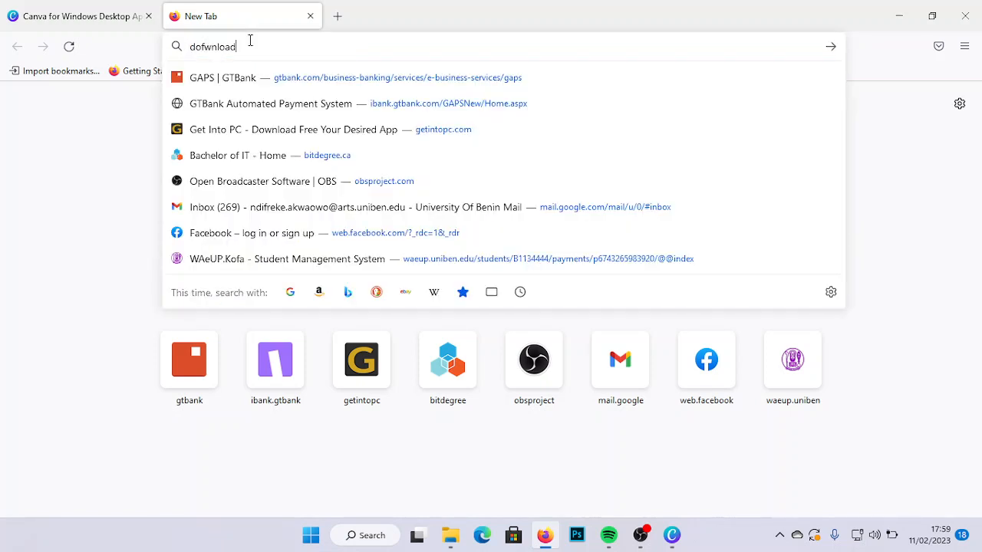
key("BackSpace")
key("BackSpace")
key("BackSpace")
key("BackSpace")
key("BackSpace")
key("BackSpace")
key("BackSpace")
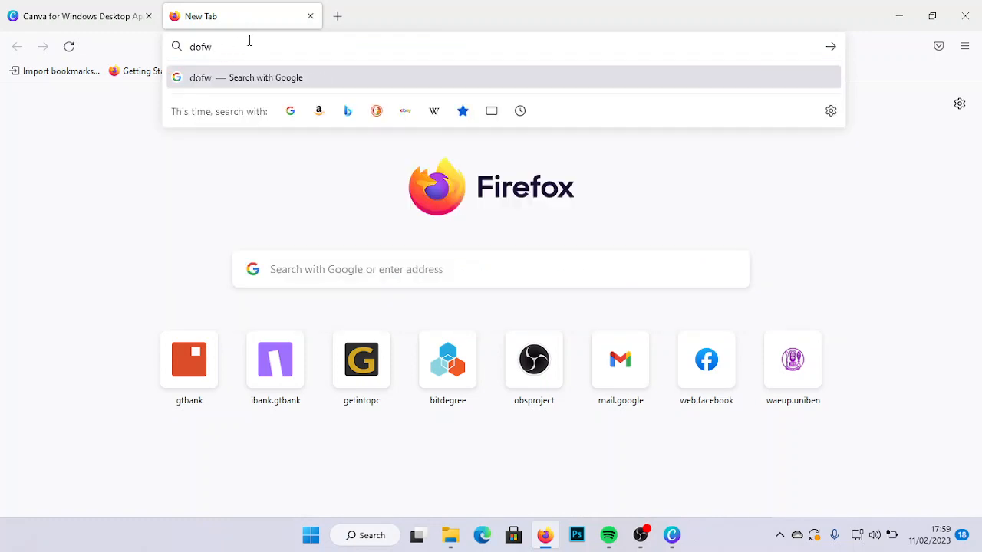
key("BackSpace")
type("wnload c")
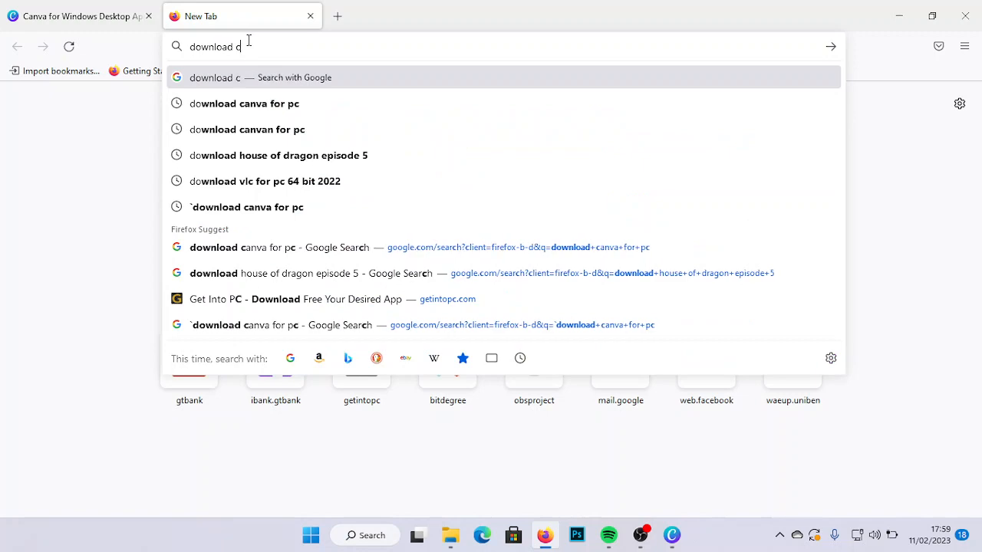
type("anva f")
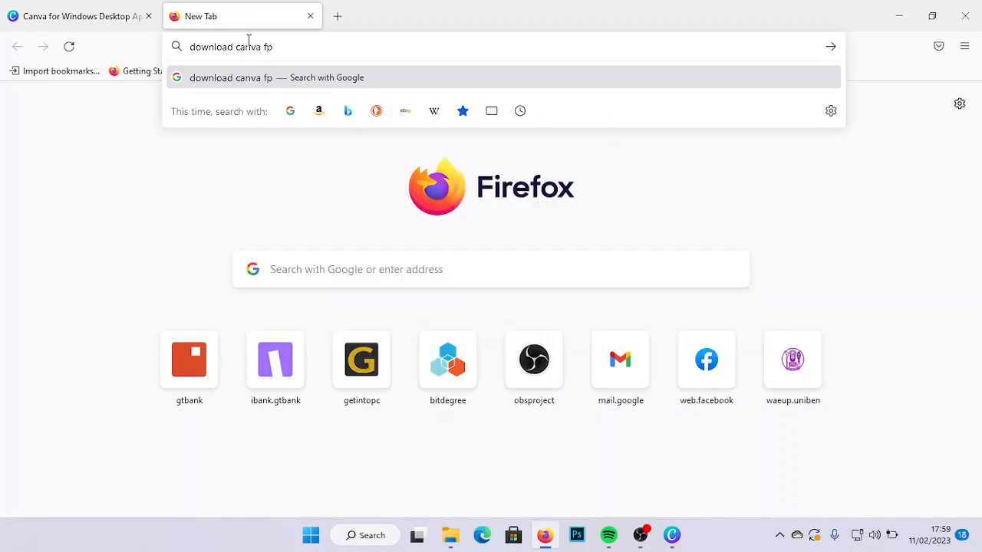
type("or pc")
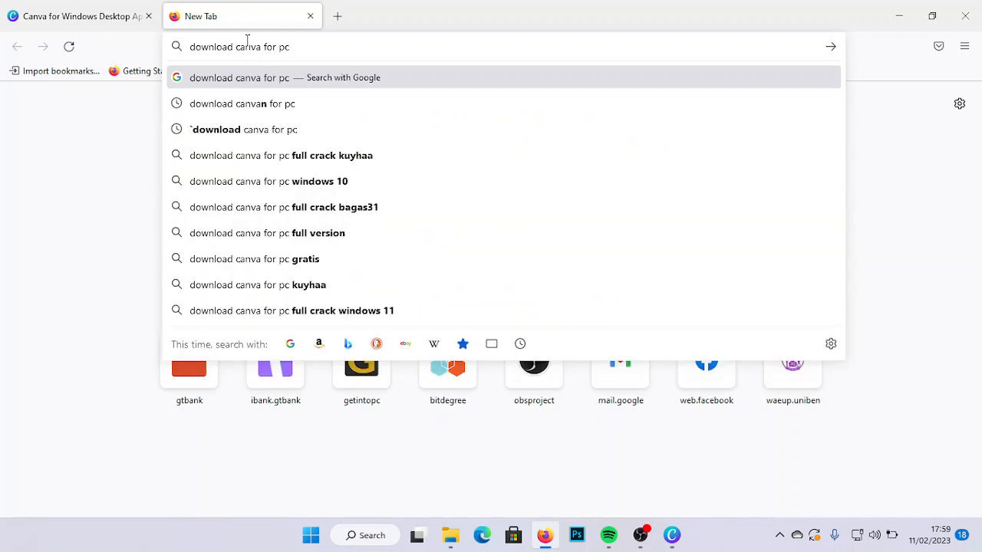
key("Return")
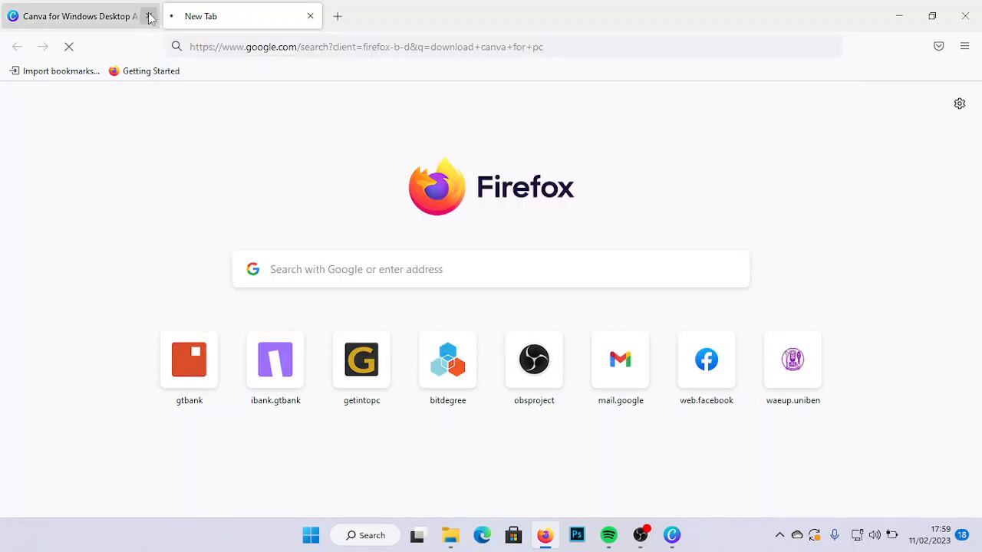
- Close the old Canva download tab and open the canva.com "Canva for Windows Desktop App" search result
left_click(150, 16)
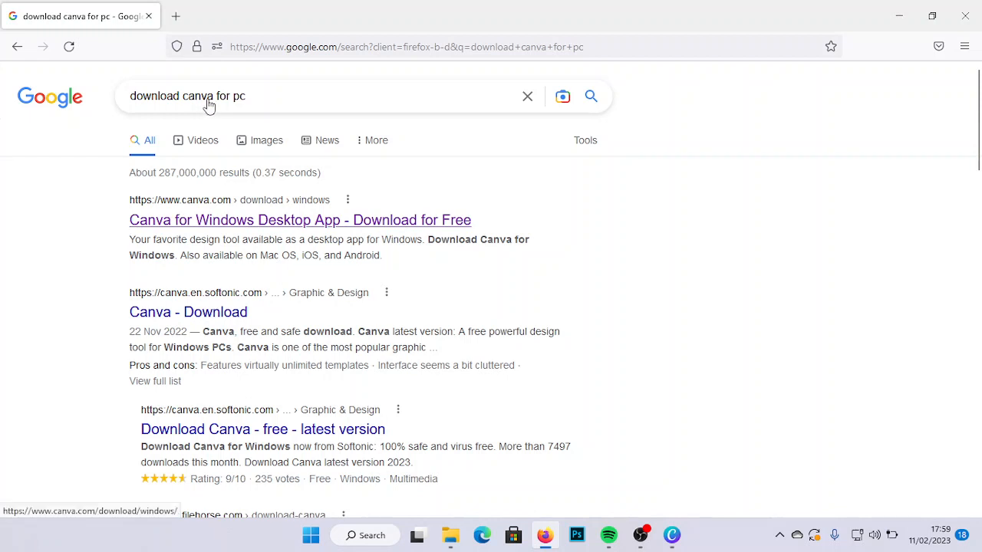
left_click(251, 228)
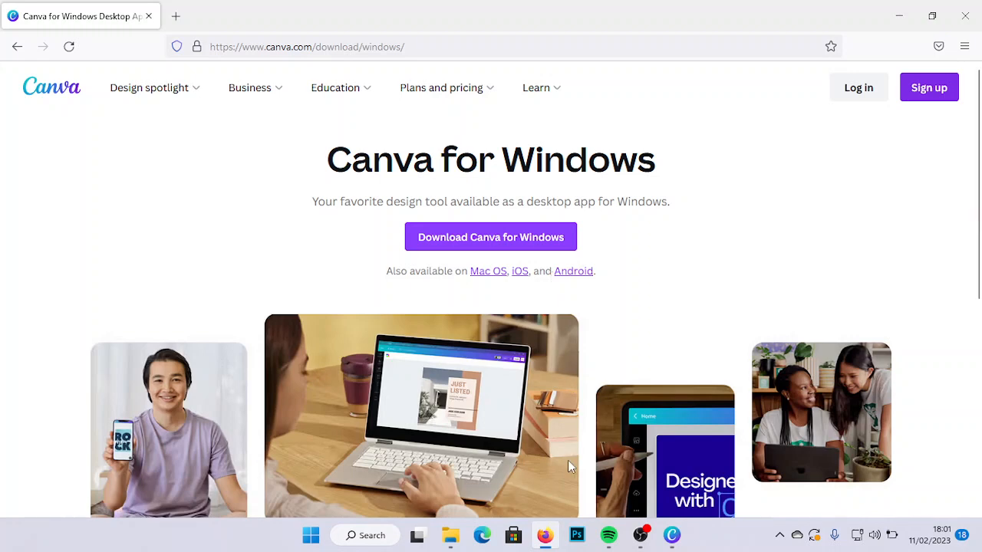
- Switch to the Canva desktop app and look over its home page and side navigation
mouse_move(669, 540)
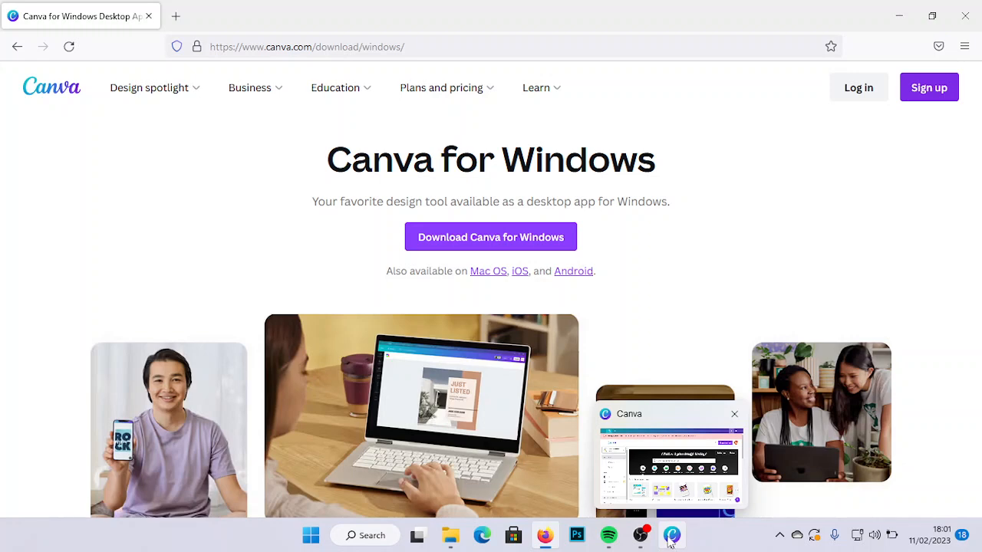
left_click(670, 541)
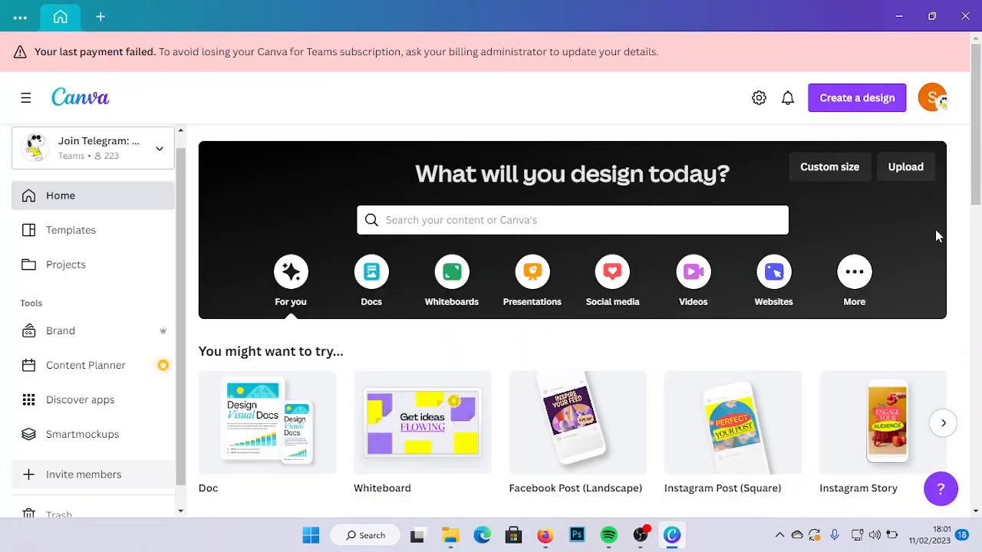
left_click_drag(980, 109, 980, 103)
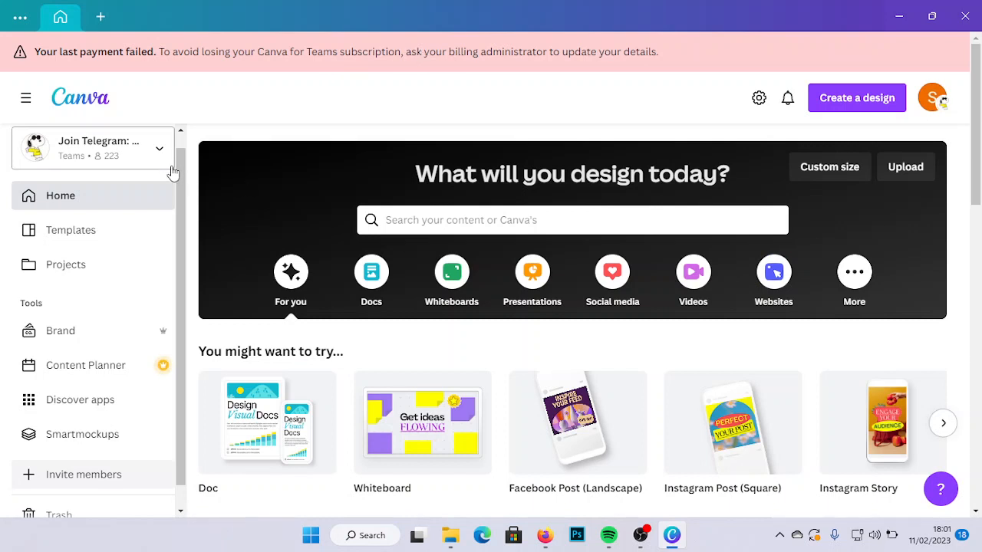
scroll(178, 163, "up", 1)
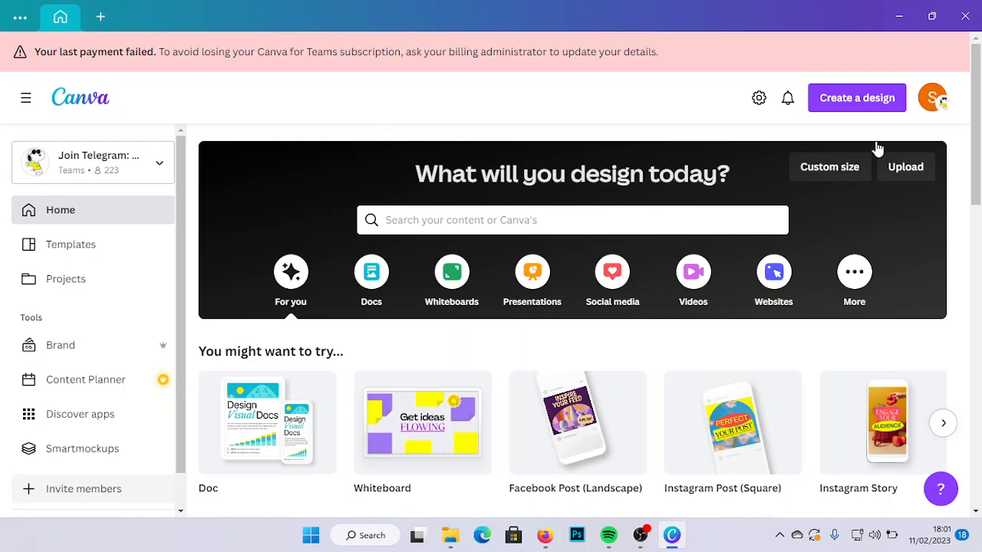
mouse_move(981, 116)
left_mouse_down()
mouse_move(981, 134)
mouse_move(980, 114)
left_mouse_up()
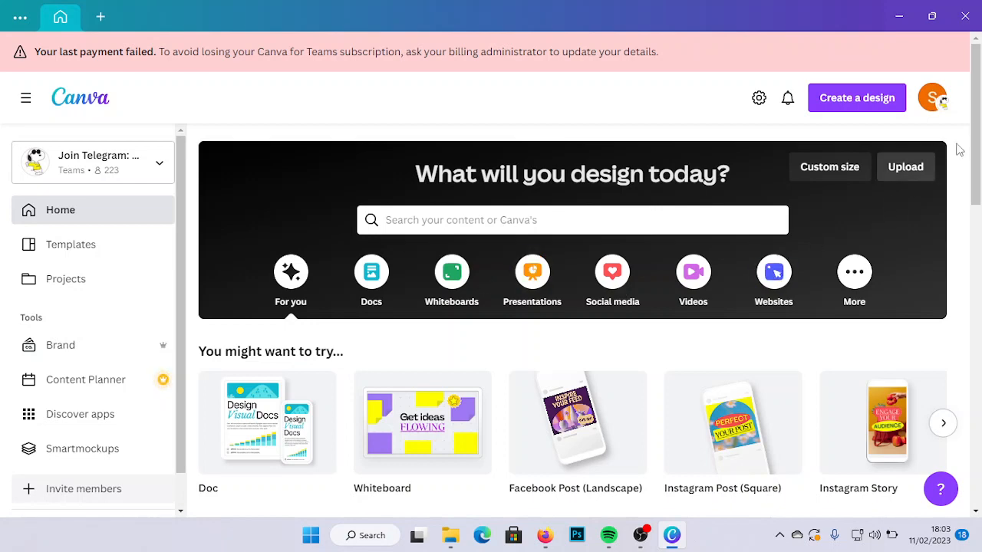
- Look through the suggested design types under "You might want to try" as far as Logo and Card, and return to the first ones
left_click_drag(976, 140, 979, 205)
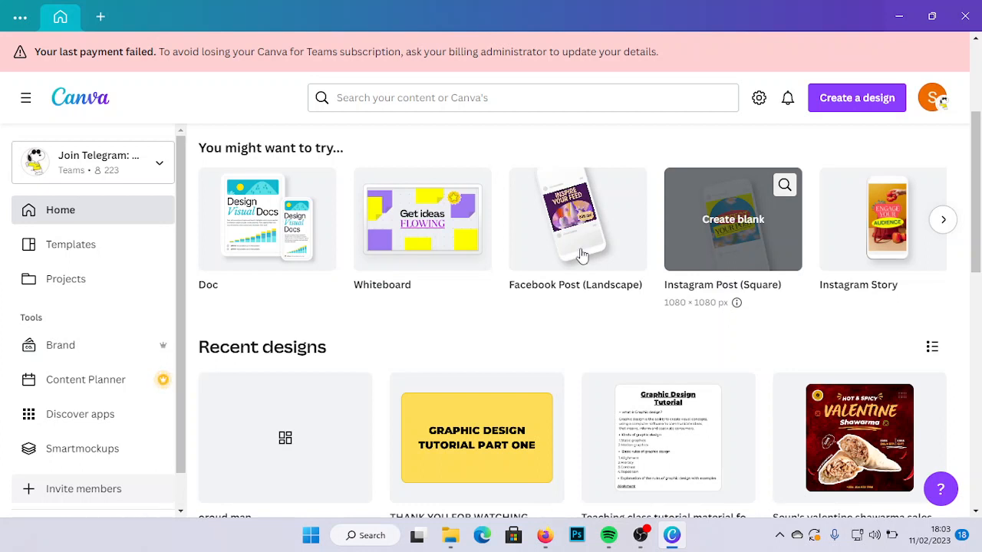
left_click(939, 228)
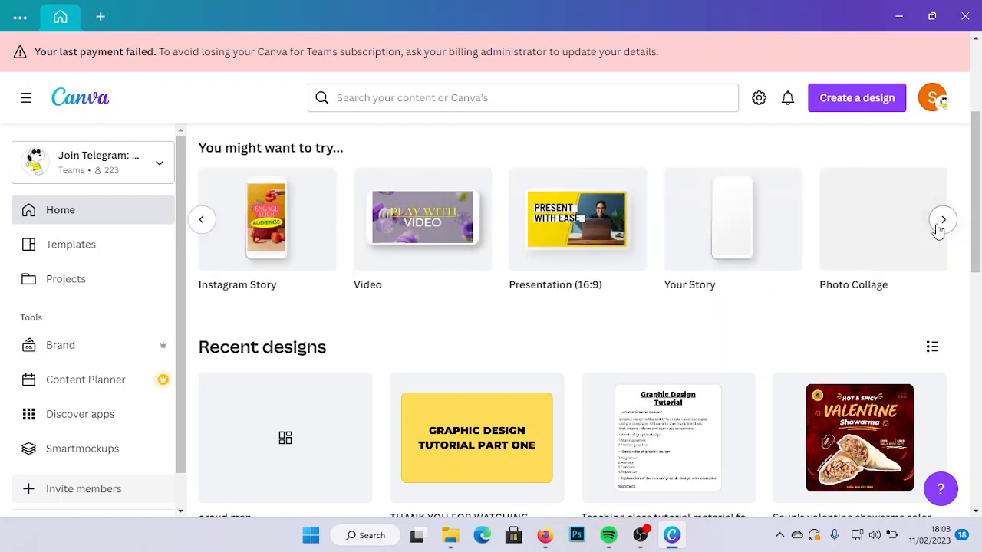
left_click(943, 220)
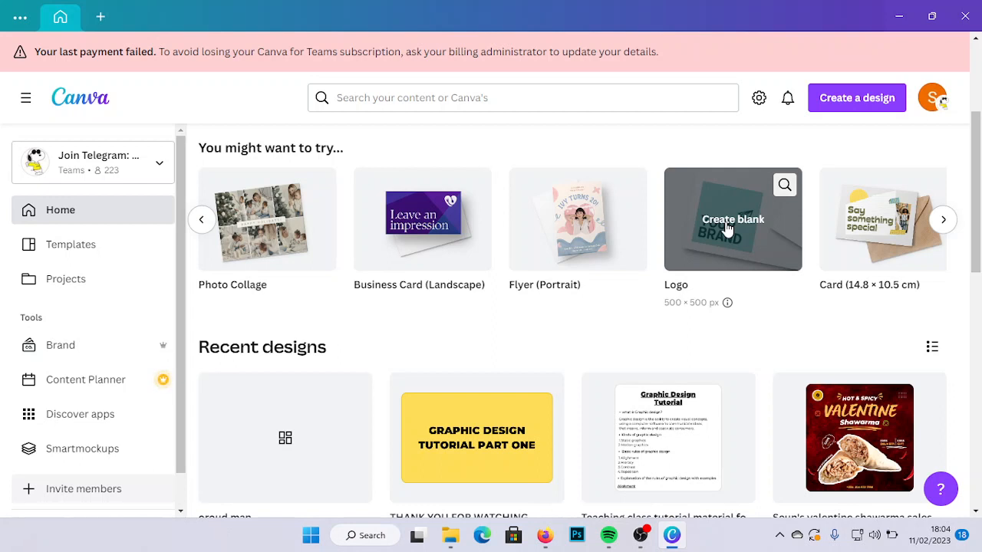
left_click(203, 221)
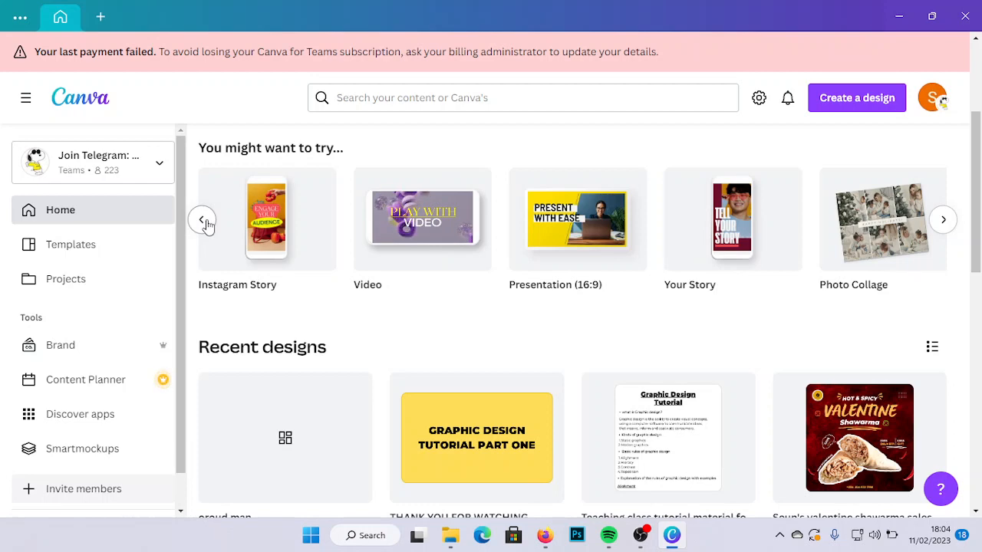
left_click(202, 221)
- Go through the suggested design types again, from Doc and Whiteboard on to Poster, Resume and Facebook Cover
scroll(978, 138, "up", 1)
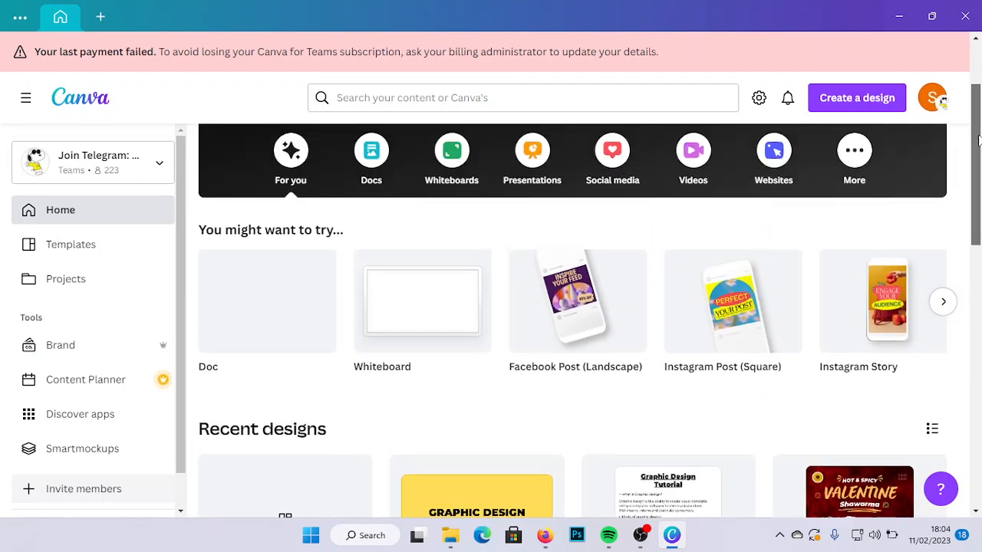
scroll(978, 139, "down", 3)
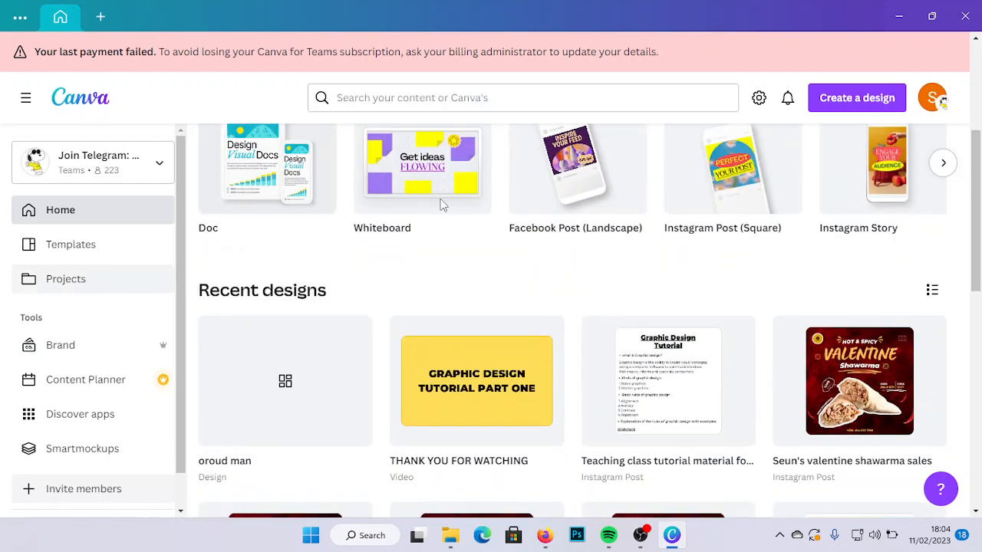
left_click(943, 163)
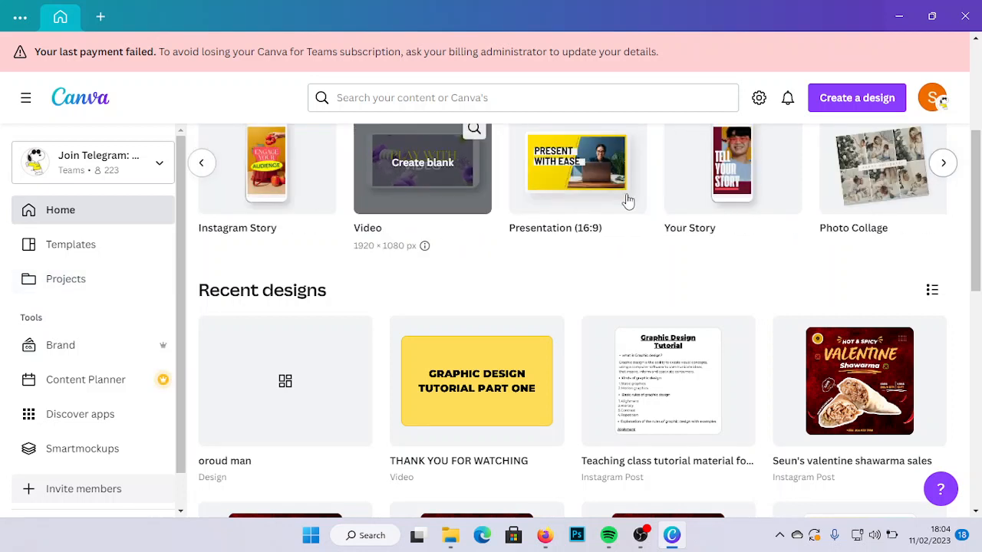
left_click(944, 163)
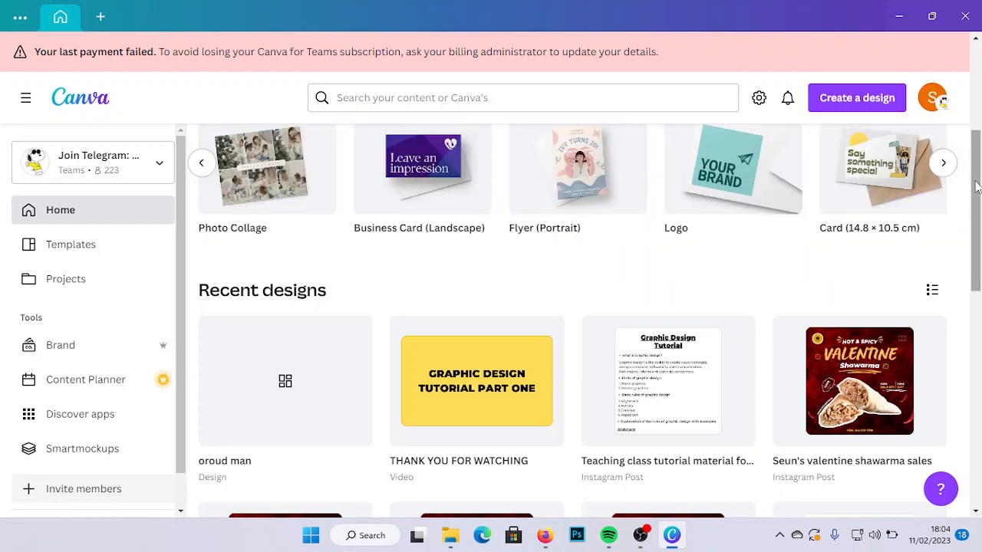
scroll(976, 163, "up", 1)
left_click_drag(976, 159, 975, 149)
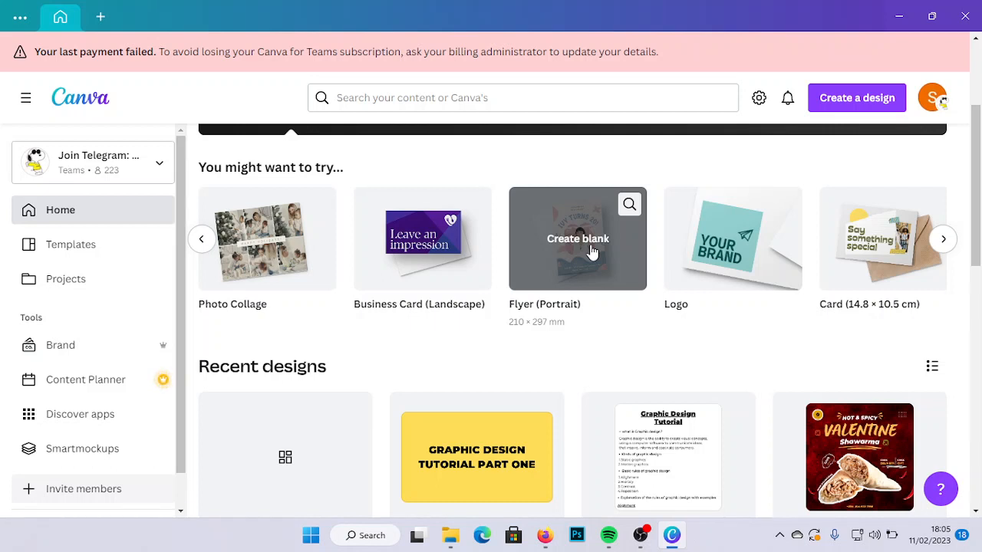
left_click(945, 241)
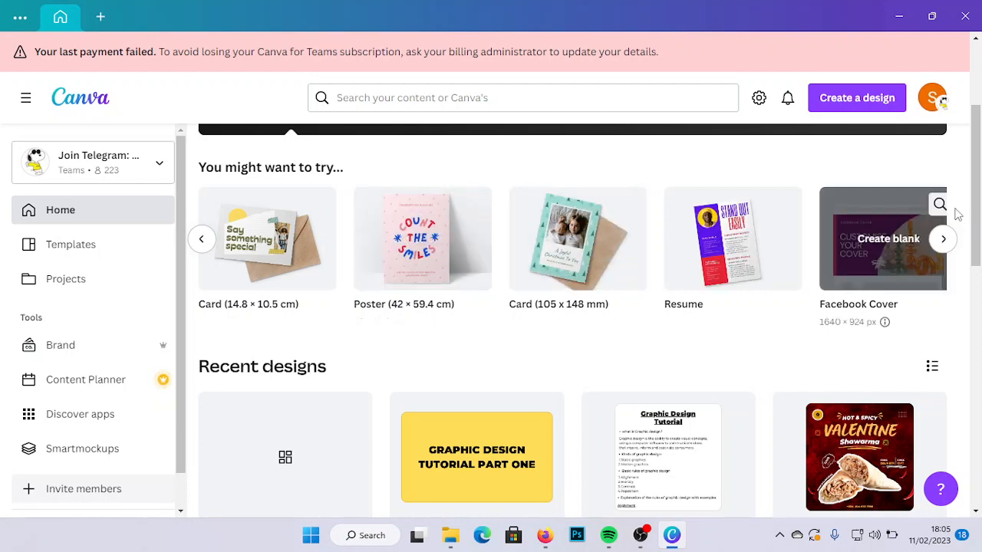
left_click_drag(977, 206, 978, 139)
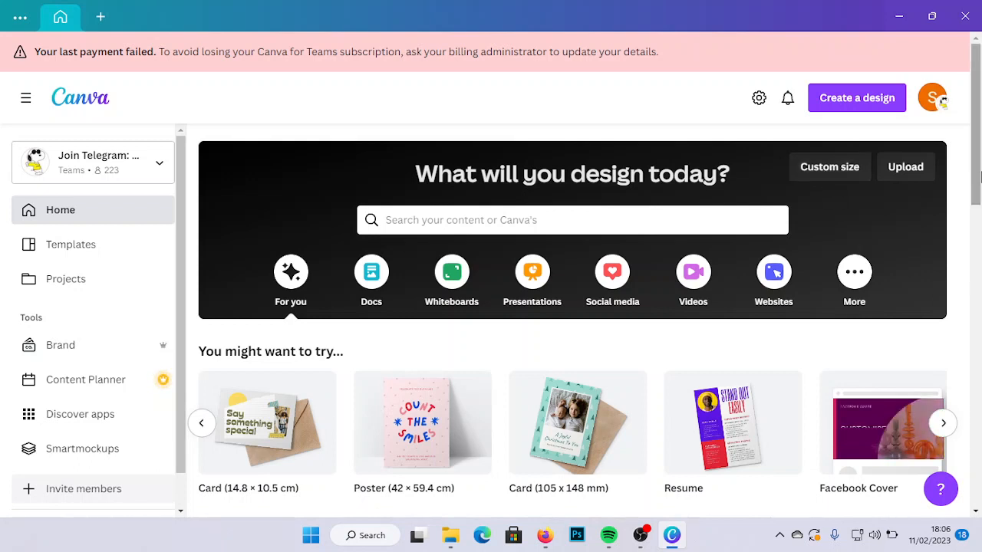
- Examine the next suggested formats from Facebook Cover to Menu (Portrait), and go back to the Poster and Resume formats
left_click_drag(978, 176, 976, 242)
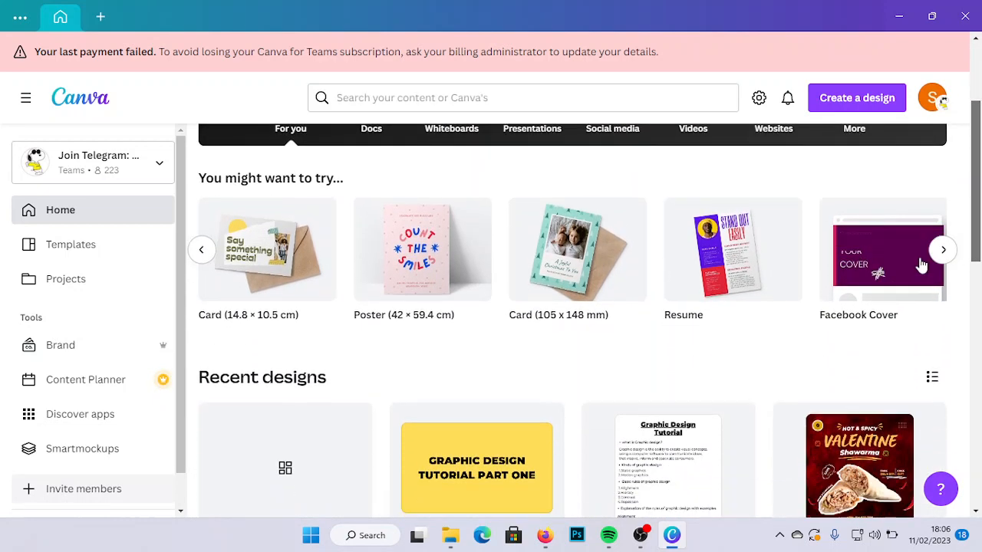
left_click(943, 251)
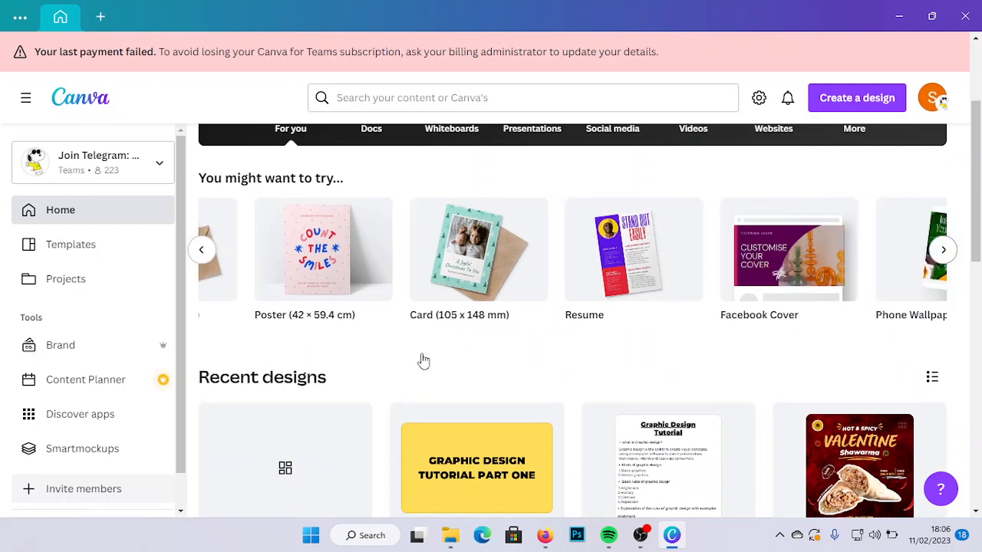
left_click(202, 249)
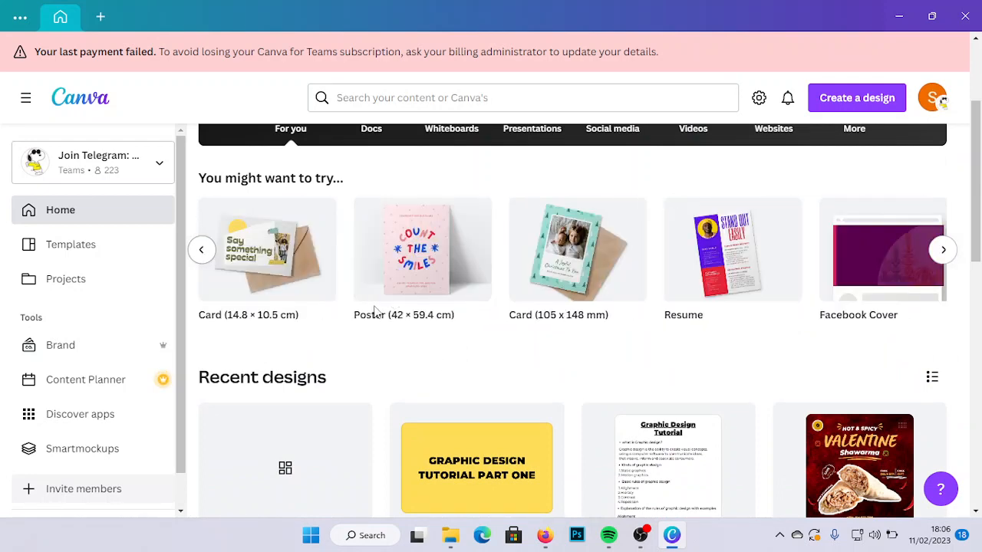
mouse_move(399, 326)
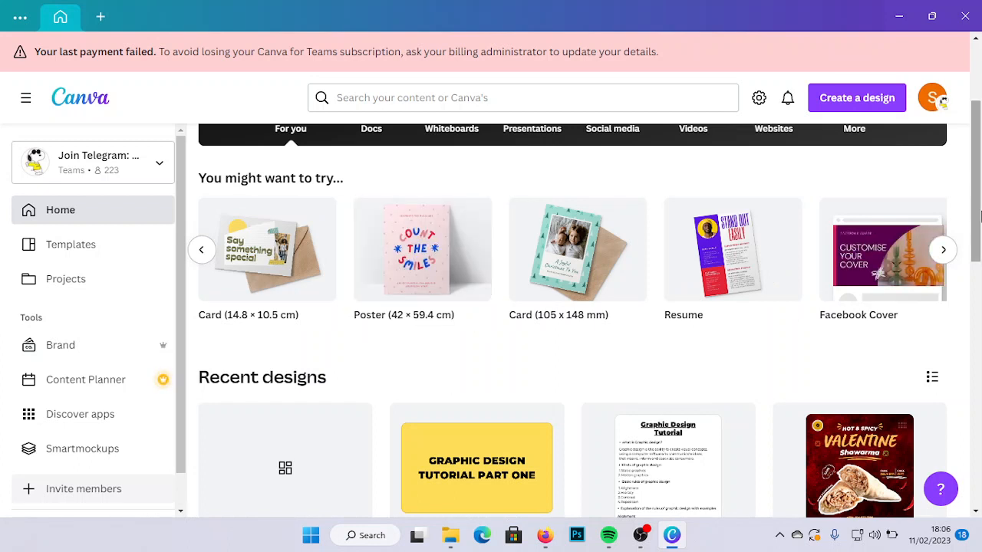
left_click_drag(977, 173, 980, 113)
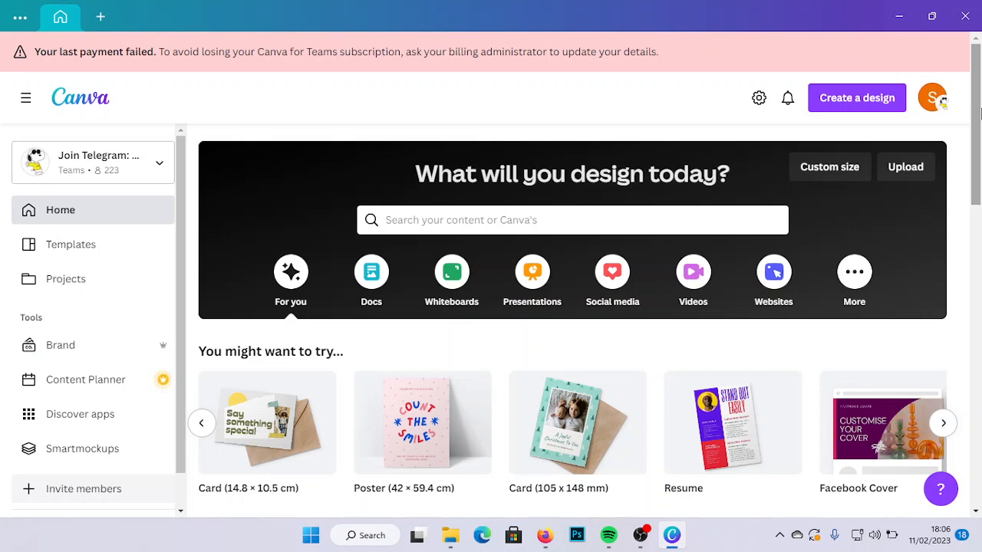
- Examine the custom size settings for a new design and the available measurement units, and close them without creating a design
left_click(830, 169)
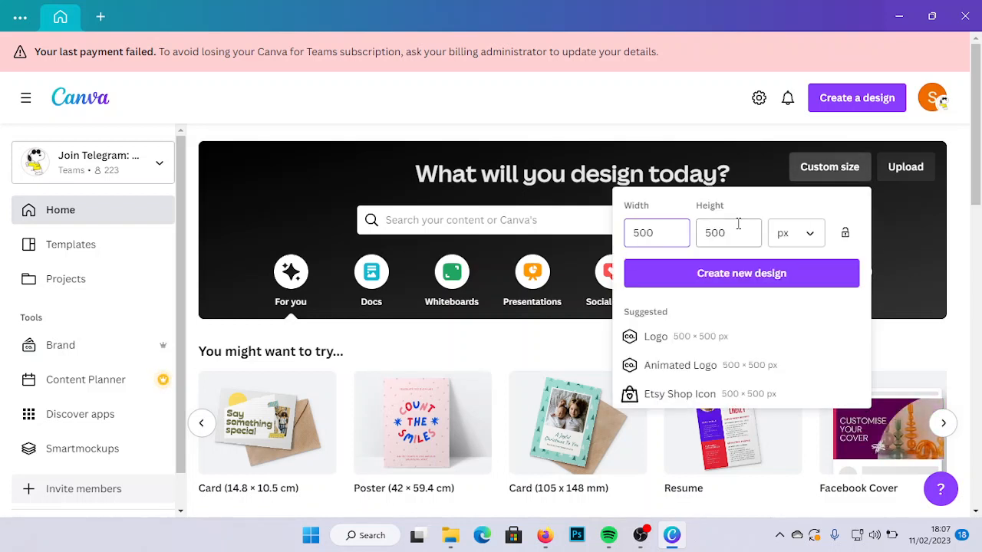
left_click(808, 238)
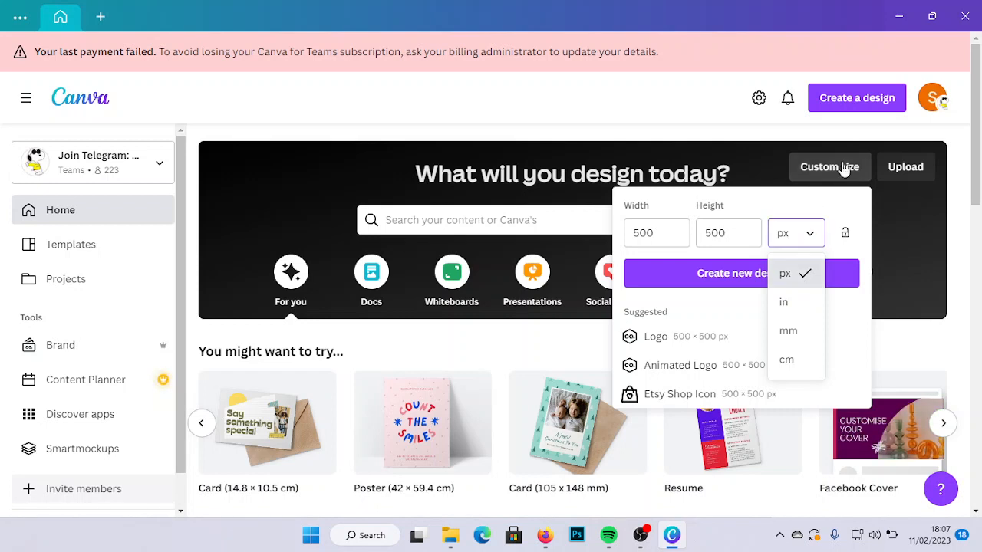
left_click(686, 106)
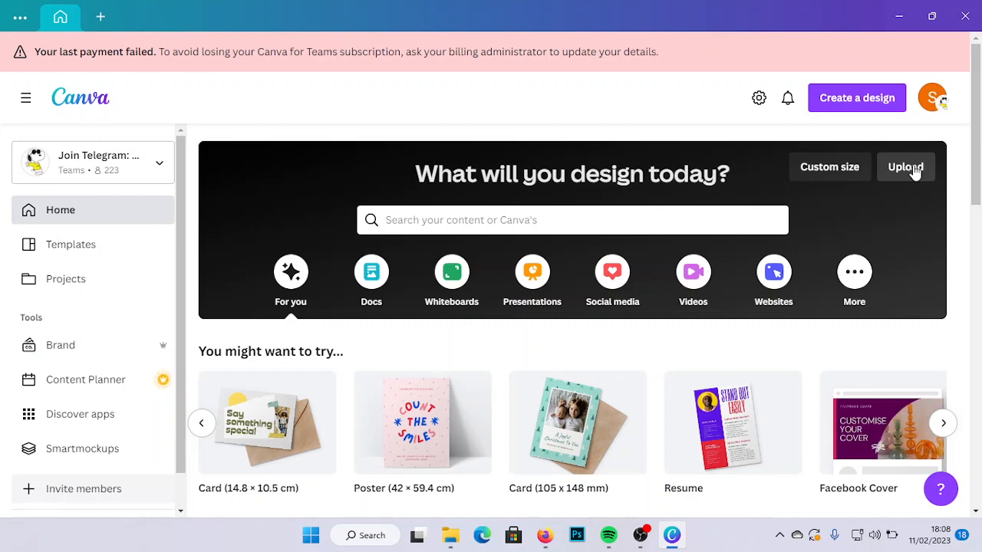
- Look through the recent designs on the home page
left_click_drag(981, 118, 822, 269)
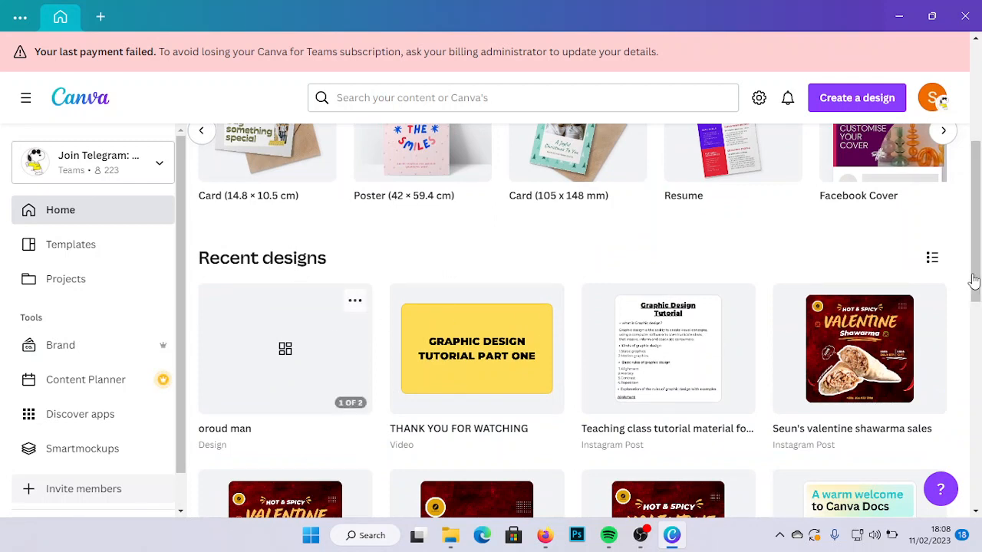
left_click_drag(978, 192, 979, 266)
scroll(979, 266, "down", 3)
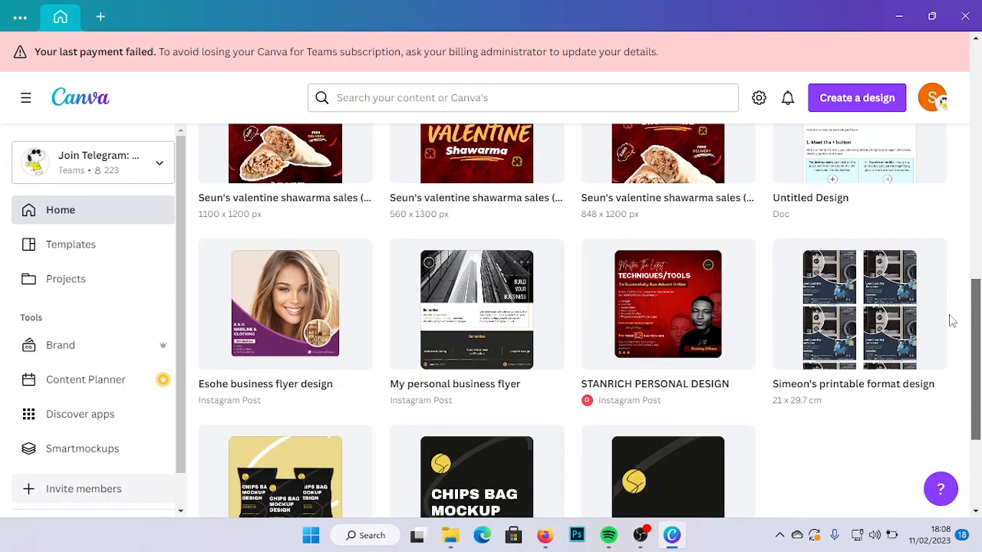
- Go back through the suggested design formats on the home page and create a blank Instagram Post (Square) design
left_click_drag(976, 289, 979, 153)
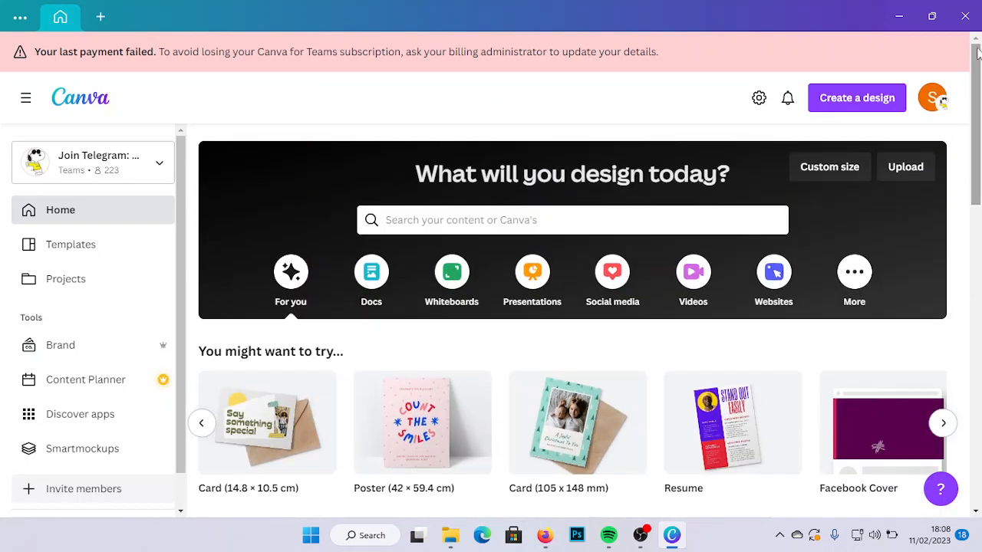
scroll(980, 153, "down", 2)
left_click_drag(981, 152, 981, 169)
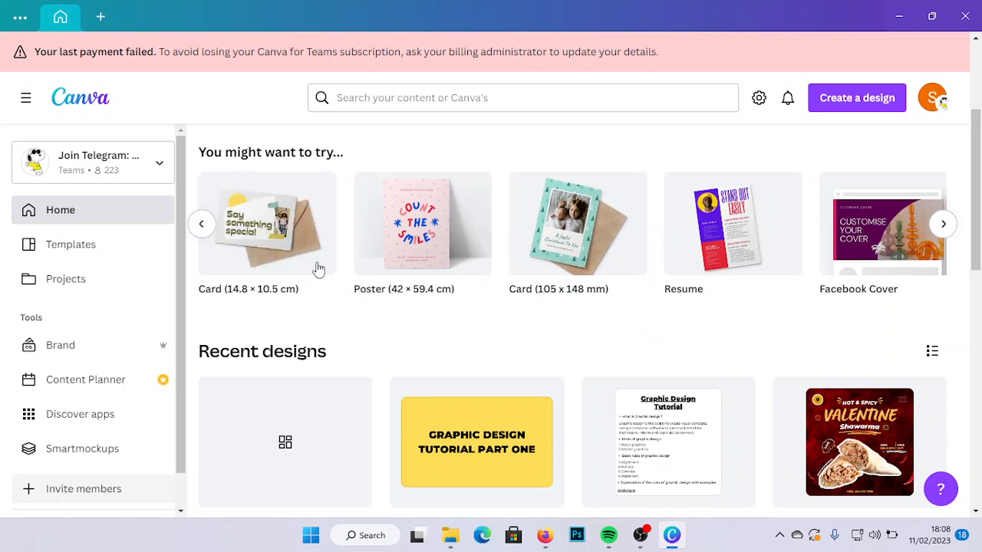
left_click(202, 225)
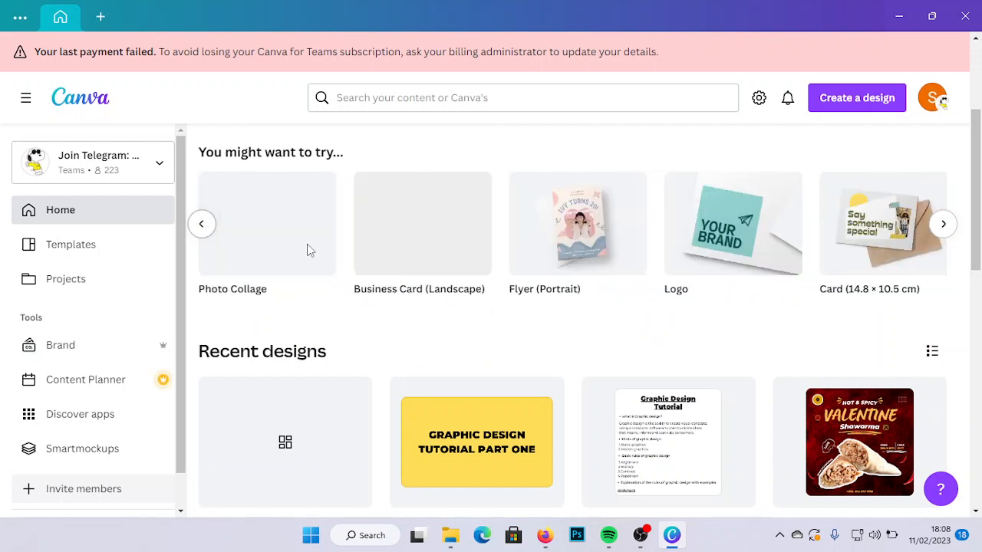
left_click(202, 225)
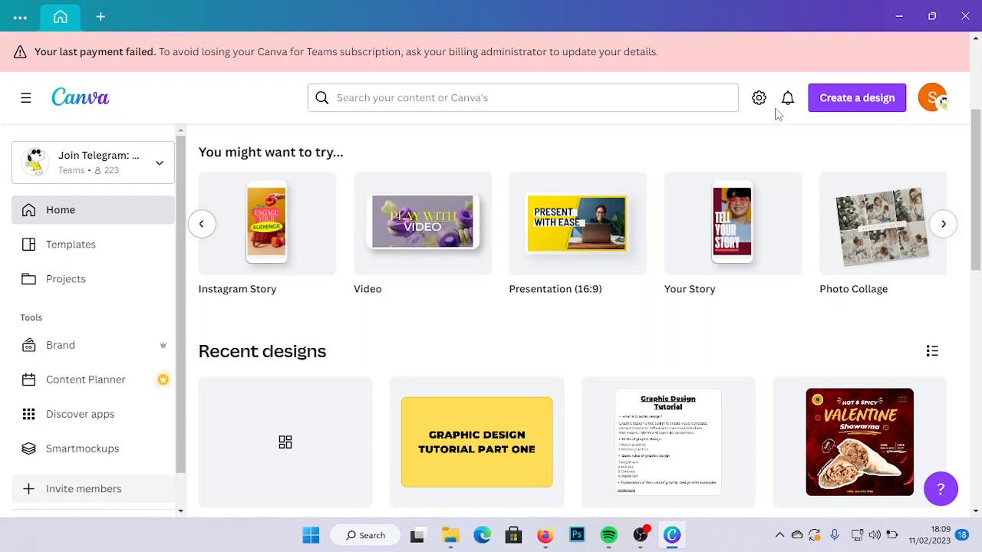
left_click(206, 226)
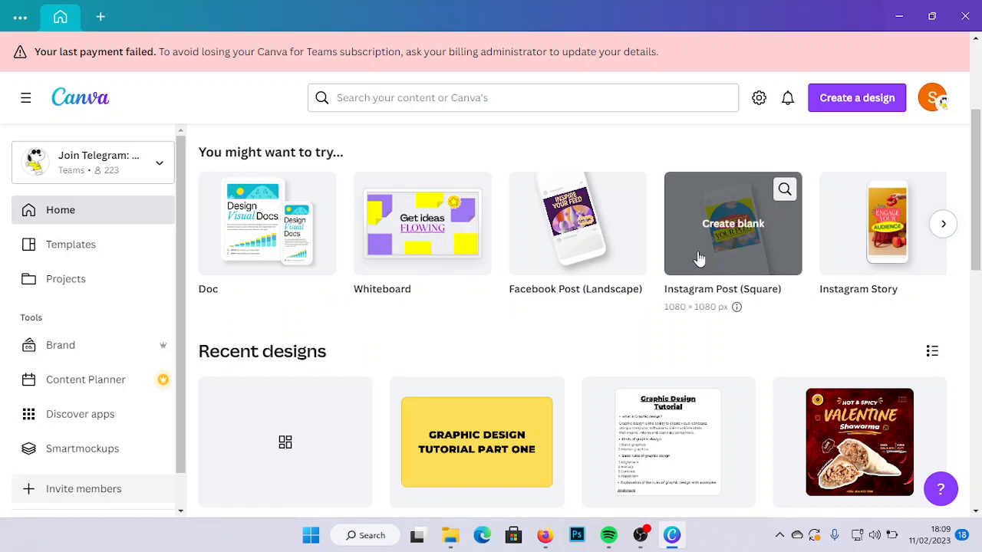
left_click(704, 251)
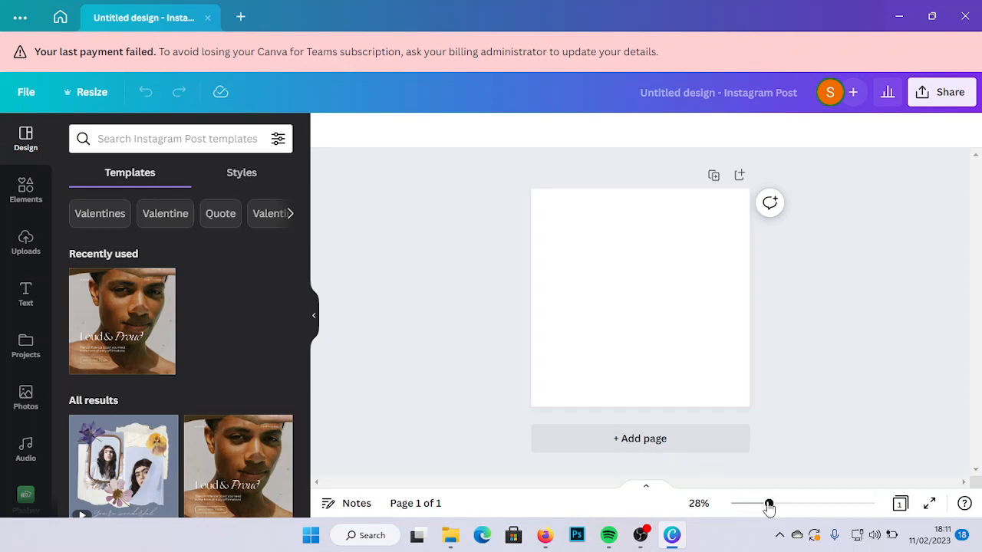
mouse_move(763, 508)
left_mouse_down()
mouse_move(735, 508)
mouse_move(811, 504)
mouse_move(775, 508)
left_mouse_up()
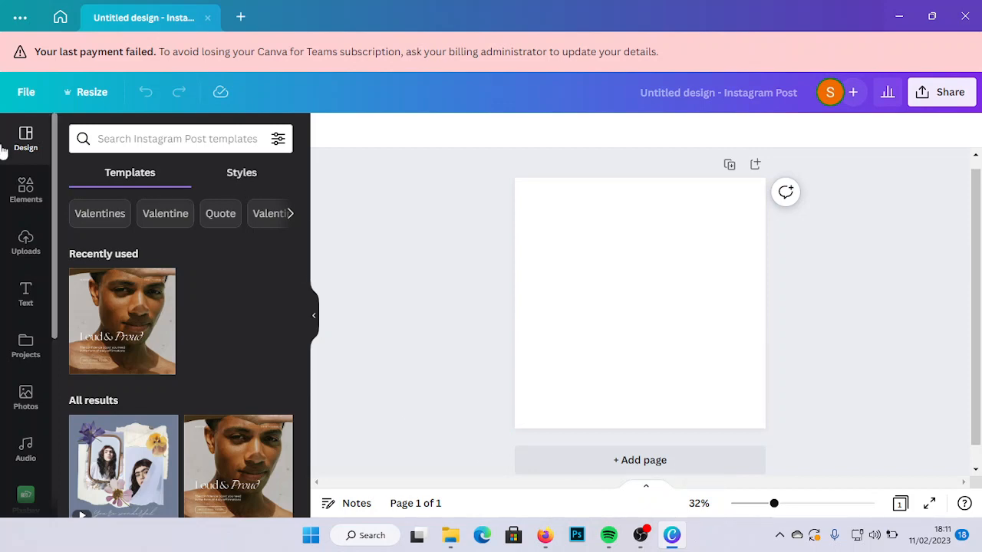
- Enter a custom size of 500 × 500 px in the resize settings of the Instagram post
left_click(89, 94)
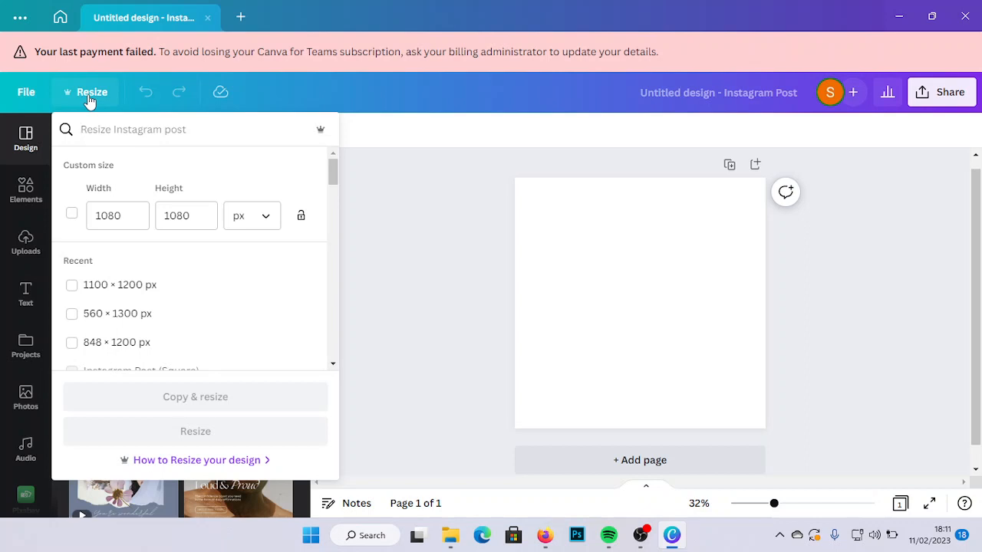
left_click(126, 214)
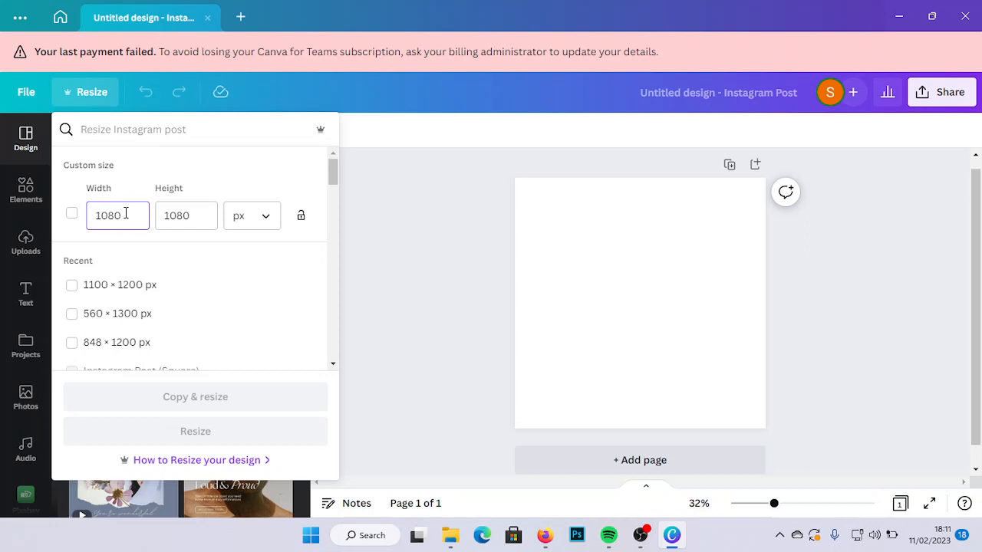
key("BackSpace")
key("BackSpace")
key("BackSpace")
key("BackSpace")
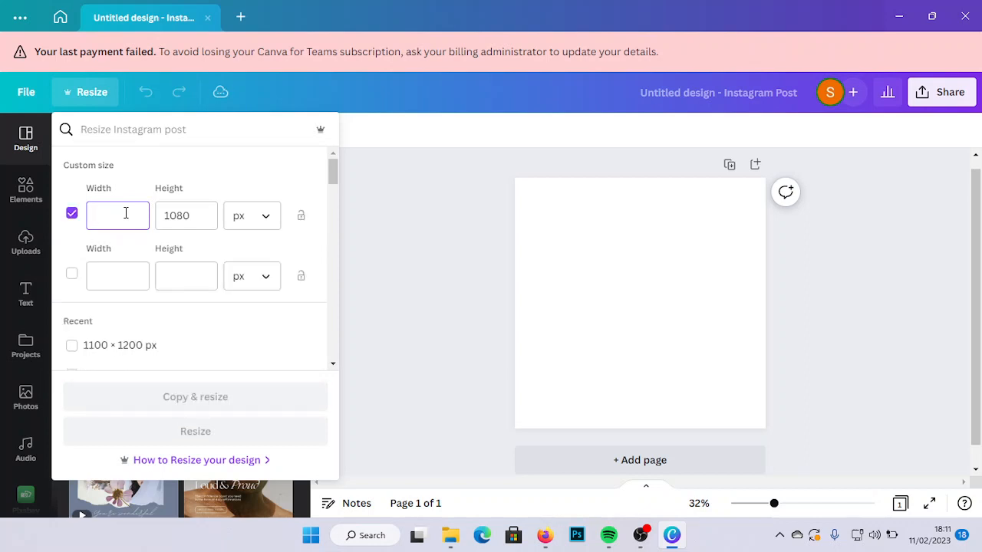
type("500")
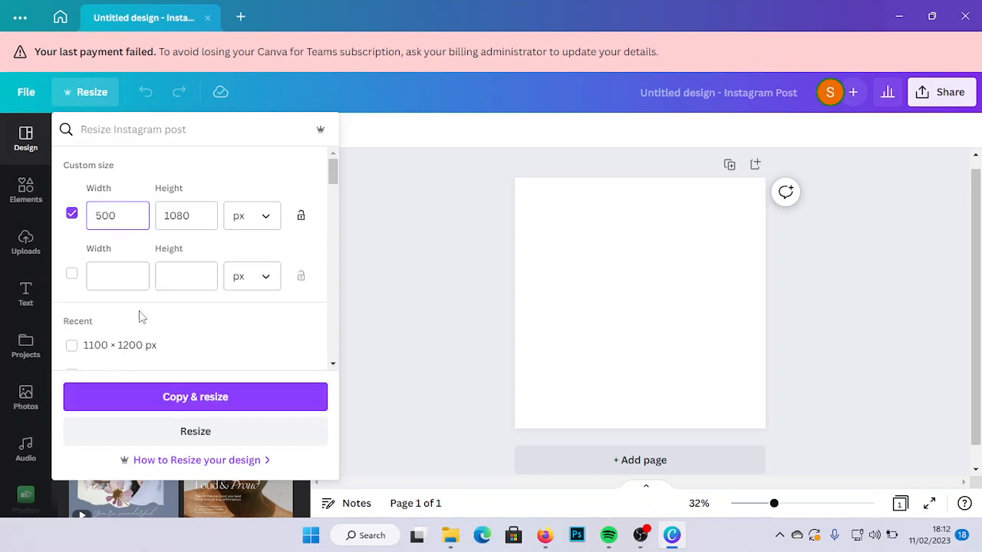
left_click(198, 218)
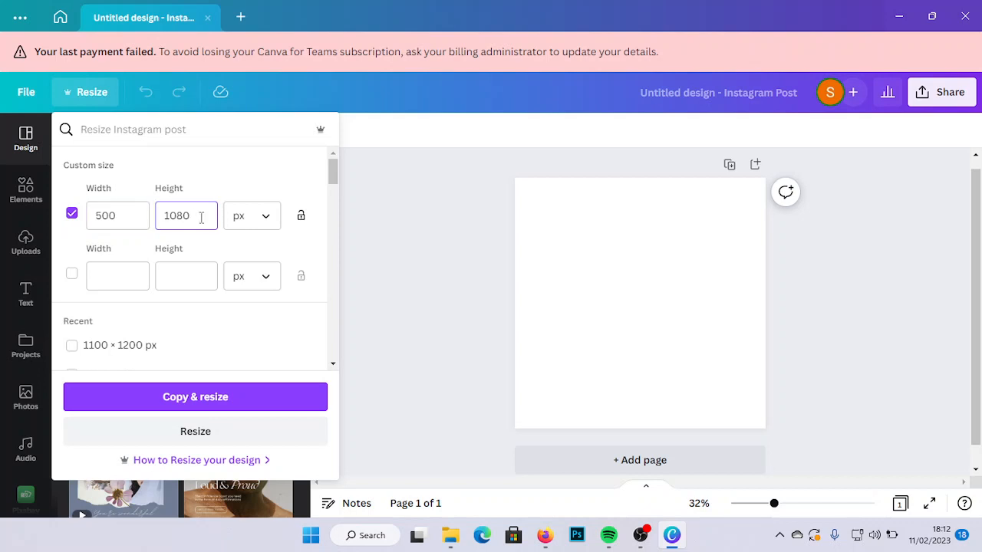
key("BackSpace")
key("BackSpace")
key("BackSpace")
type("500")
- Examine the recent sizes and available measurement units in the resize settings, and close them without resizing the design
left_click_drag(333, 178, 333, 182)
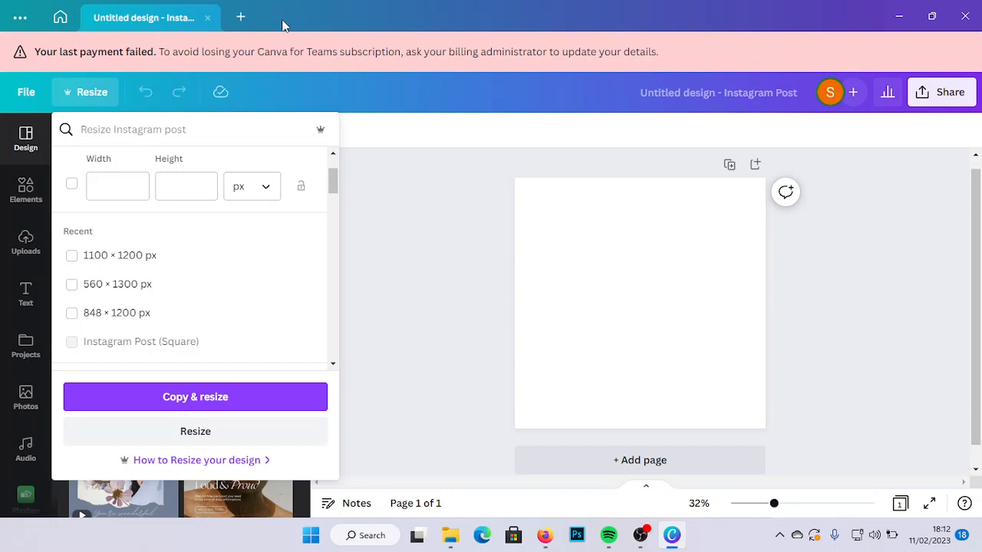
left_click(269, 191)
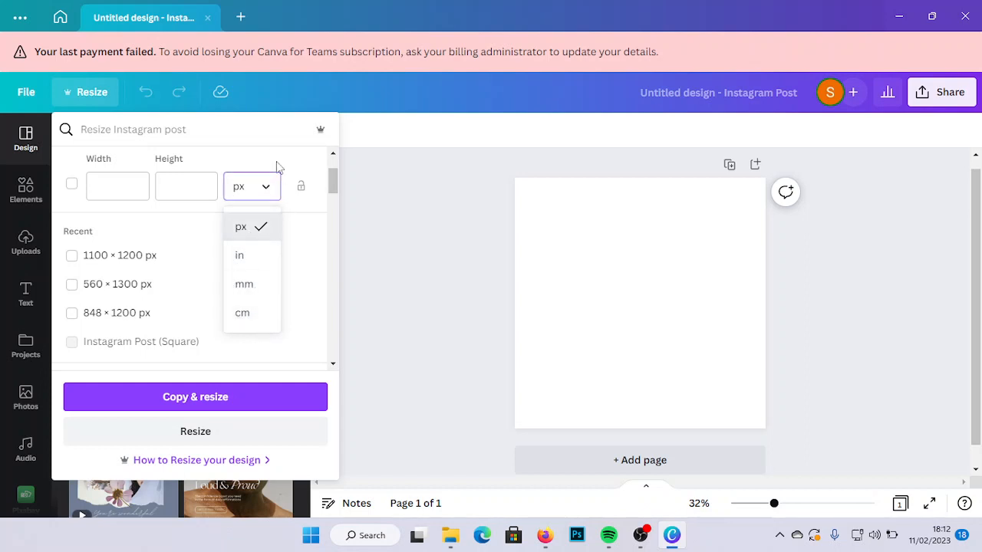
left_click(300, 247)
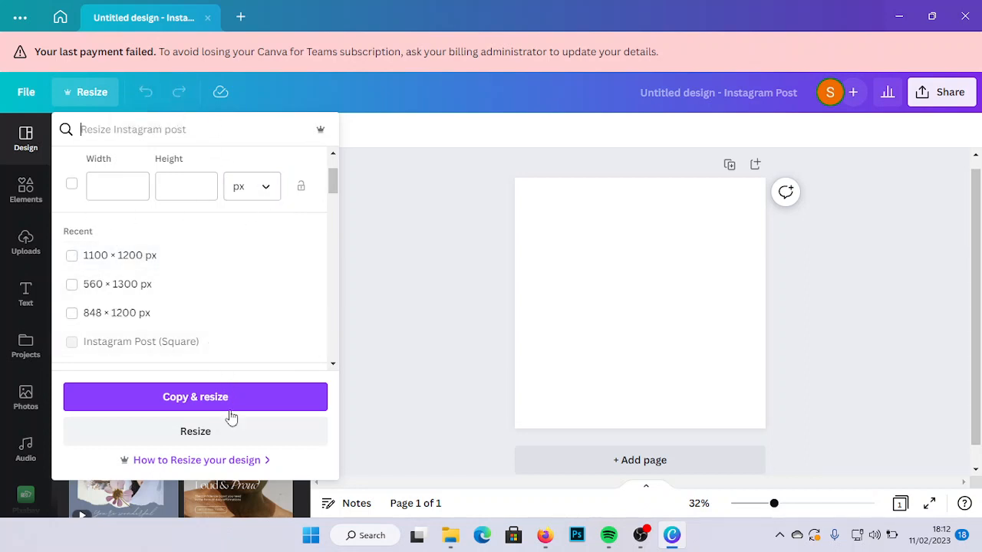
left_click(408, 244)
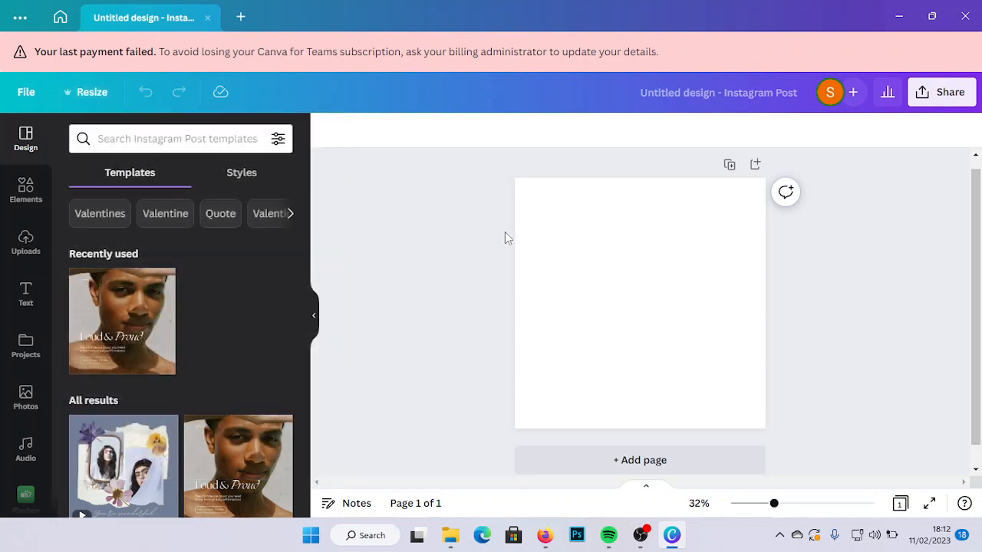
left_click(545, 254)
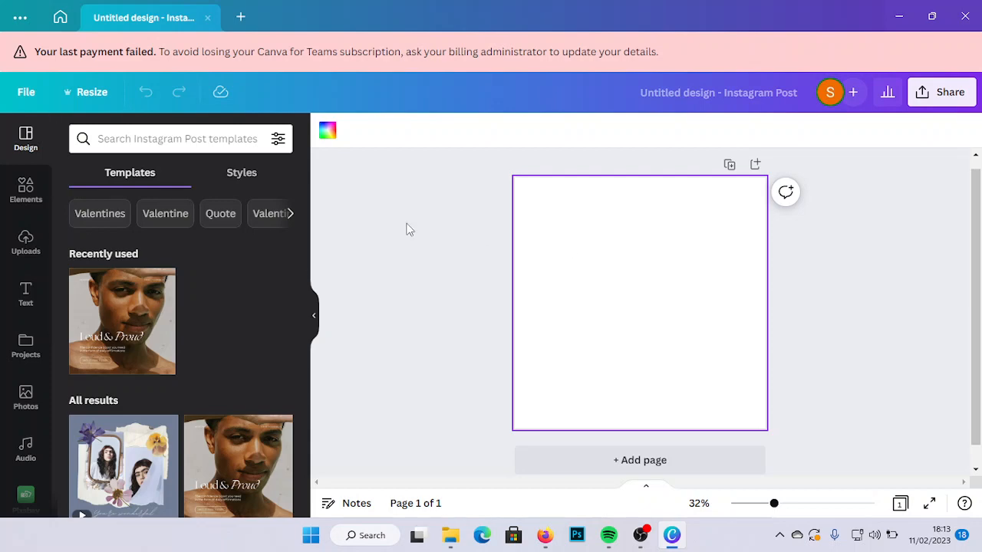
- Add a heading to the blank page and replace its placeholder text with a first name in lowercase
left_click(24, 299)
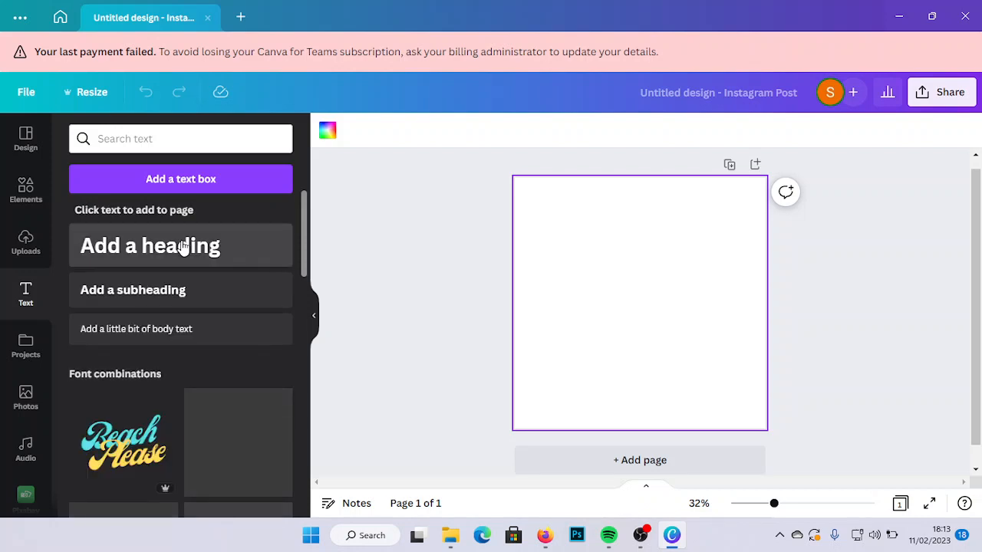
left_click(221, 258)
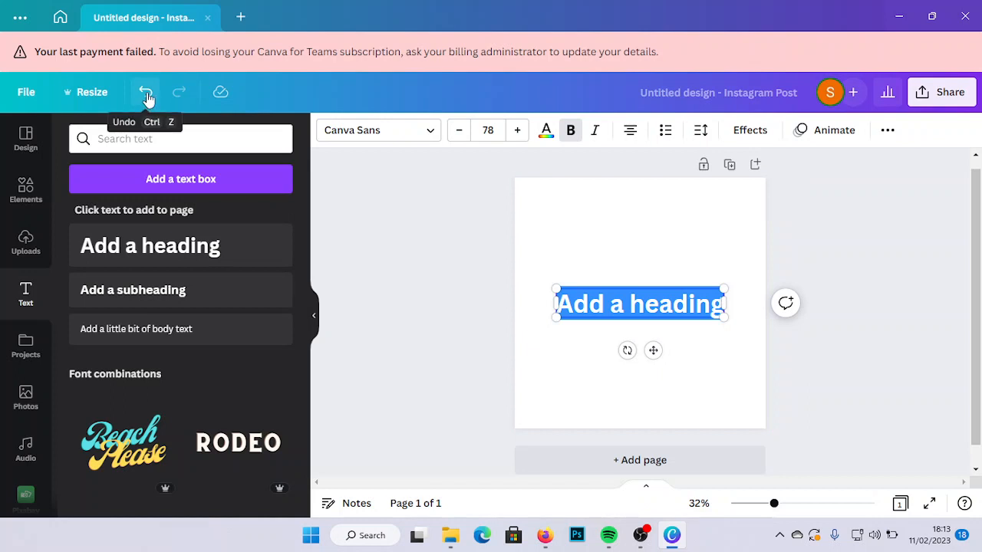
key("BackSpace")
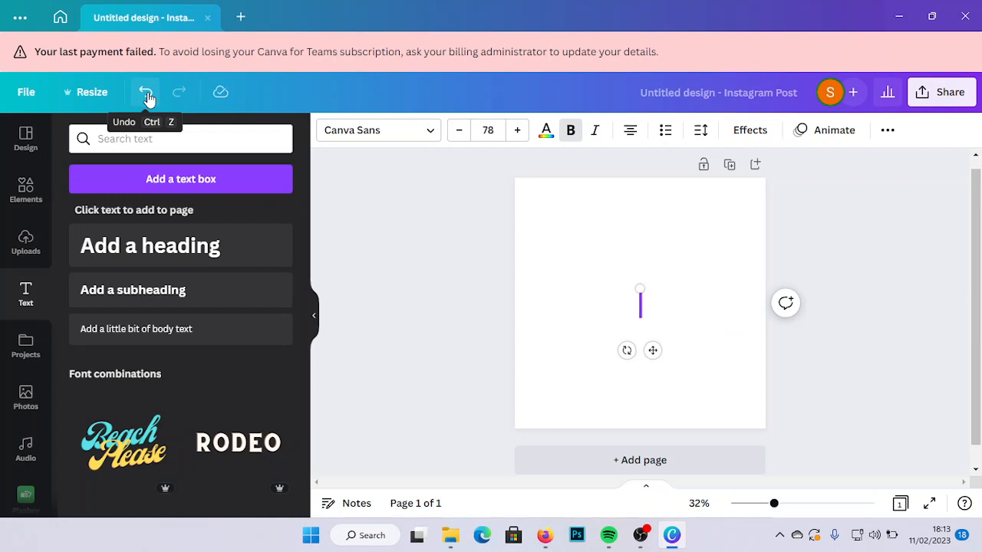
type("sta")
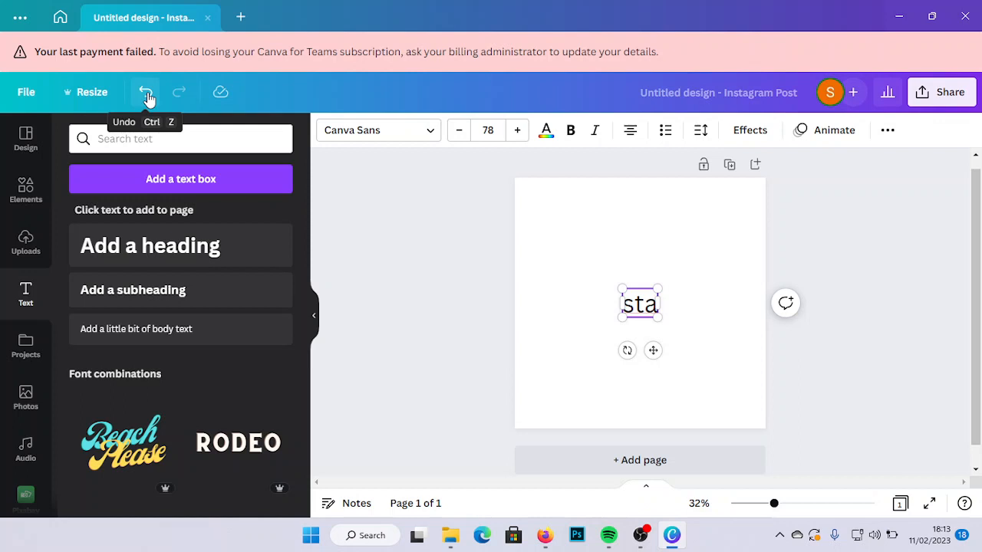
type("nket")
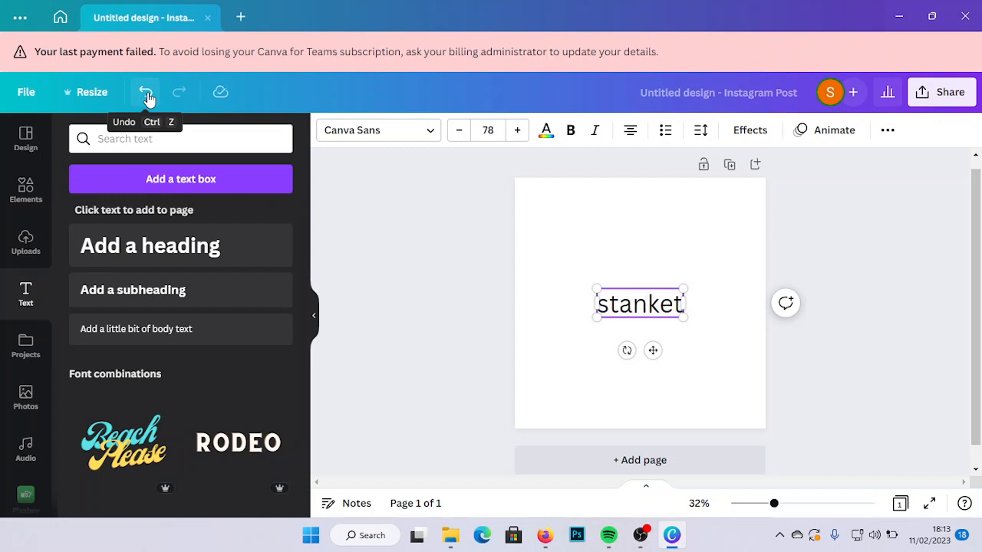
key("BackSpace")
key("BackSpace")
key("BackSpace")
type("ley")
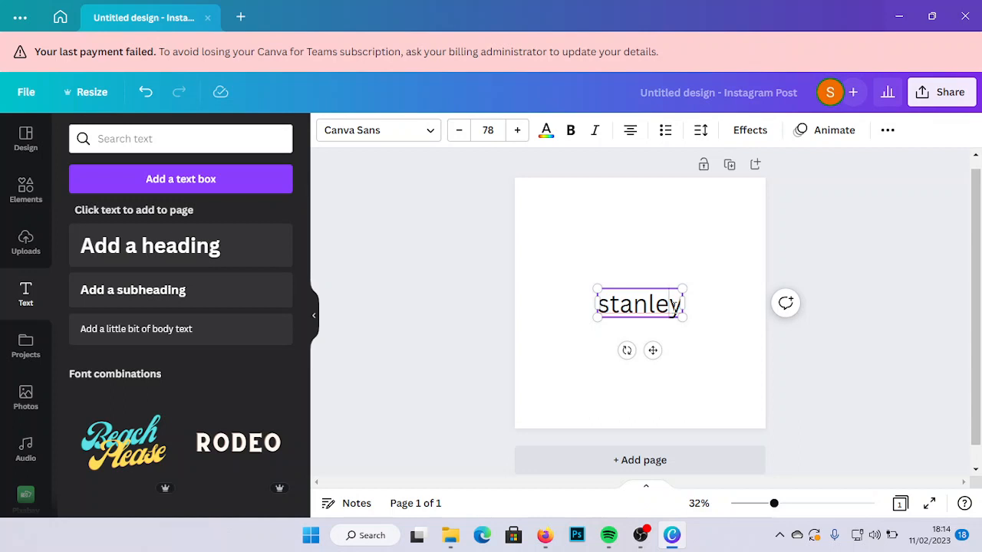
- Try out undo and redo on the heading by deleting its last letters, undoing the deletions and redoing them
key("BackSpace")
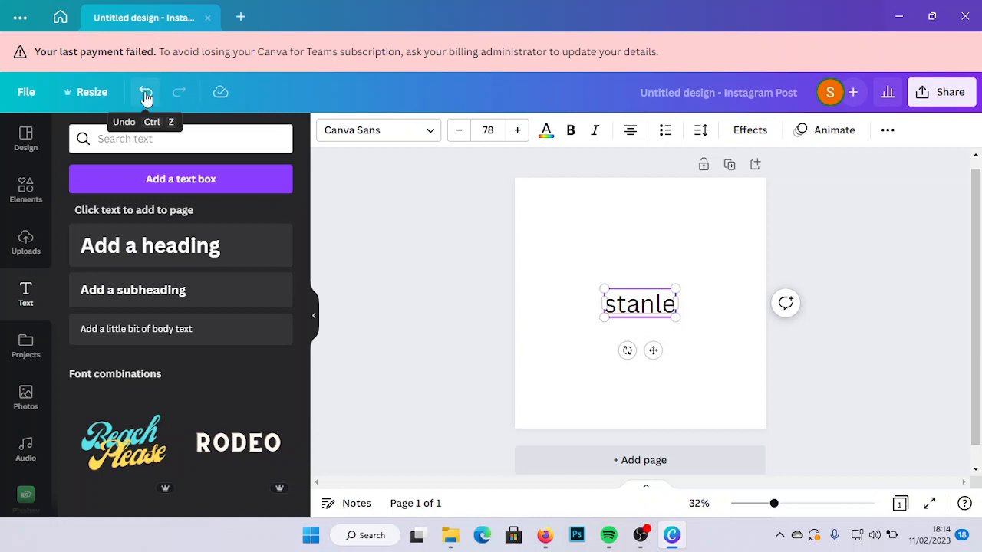
left_click(145, 94)
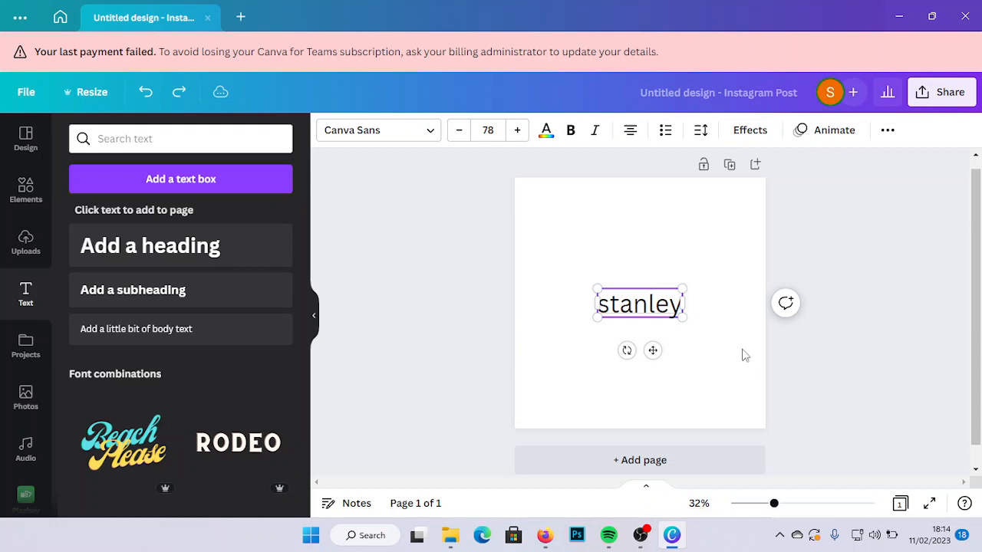
left_click(683, 305)
key("BackSpace")
key("BackSpace")
key("BackSpace")
key("BackSpace")
key("BackSpace")
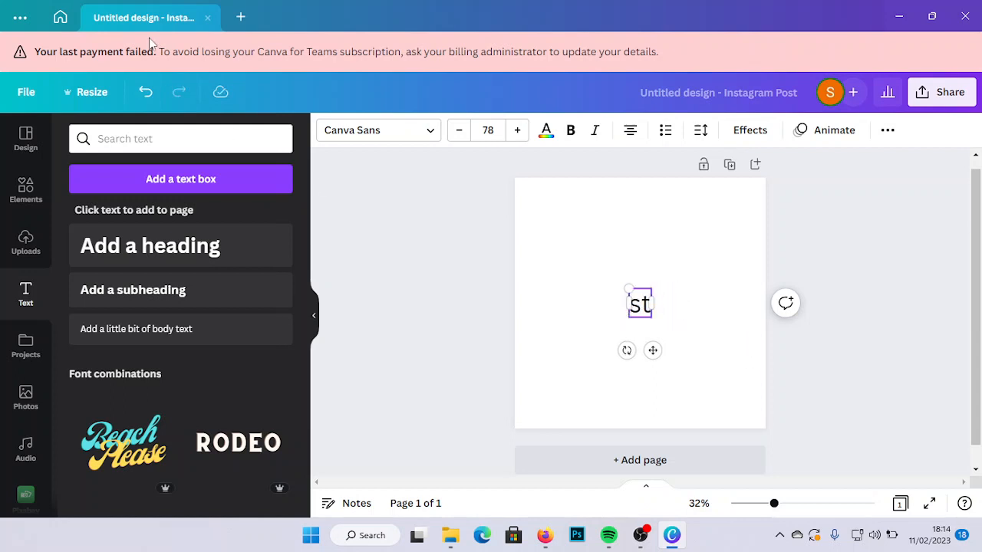
left_click(152, 93)
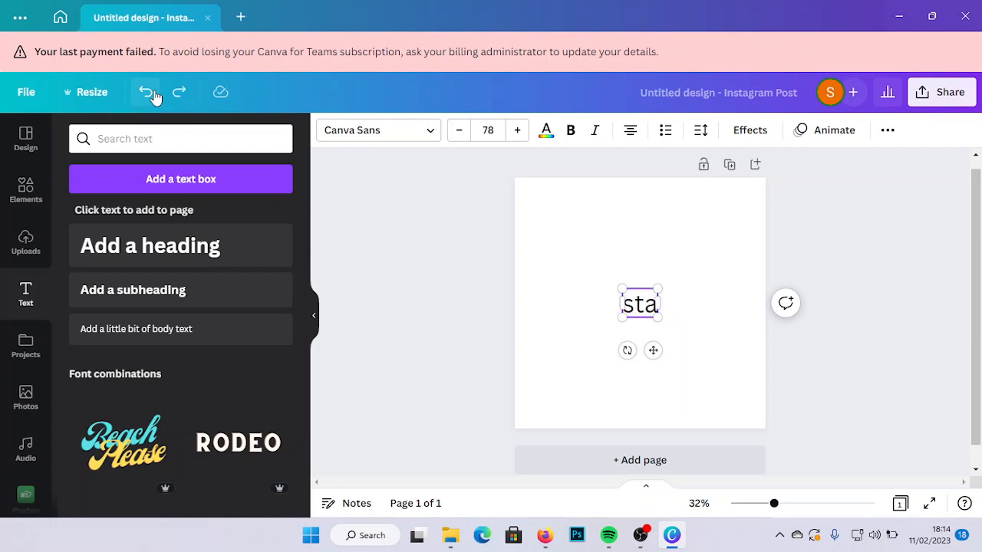
left_click(152, 94)
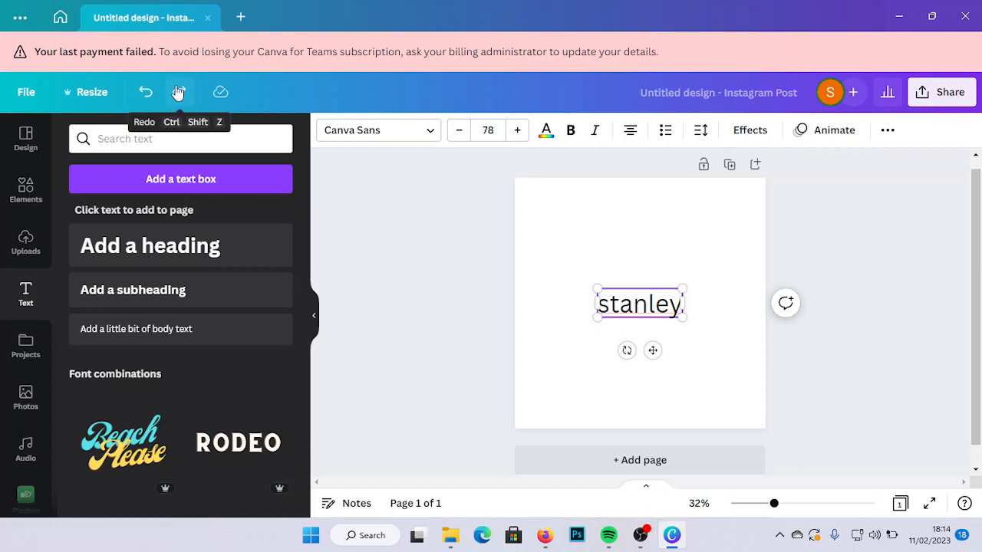
left_click(178, 92)
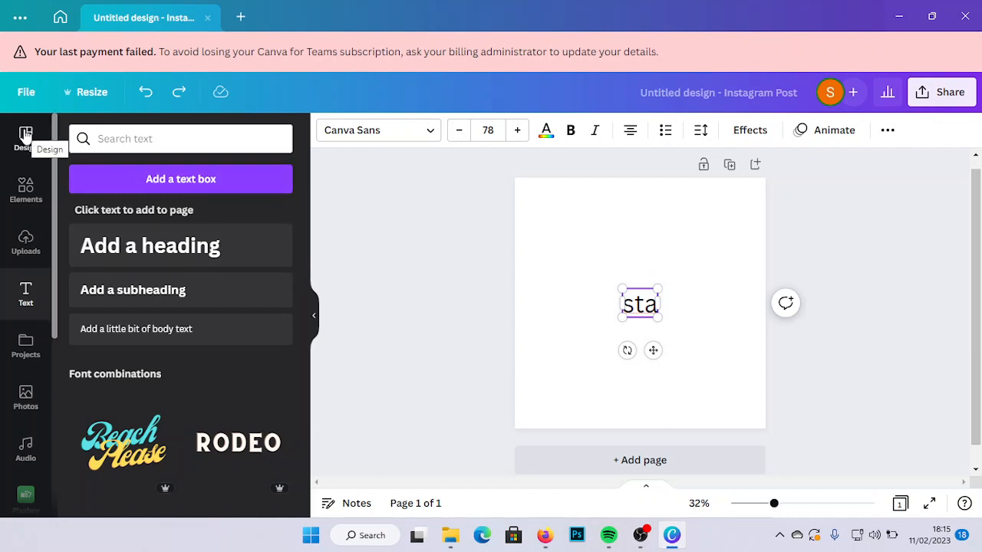
- Delete the heading from the page and apply the recently used "Loud & Proud" Instagram Post template
left_click(25, 136)
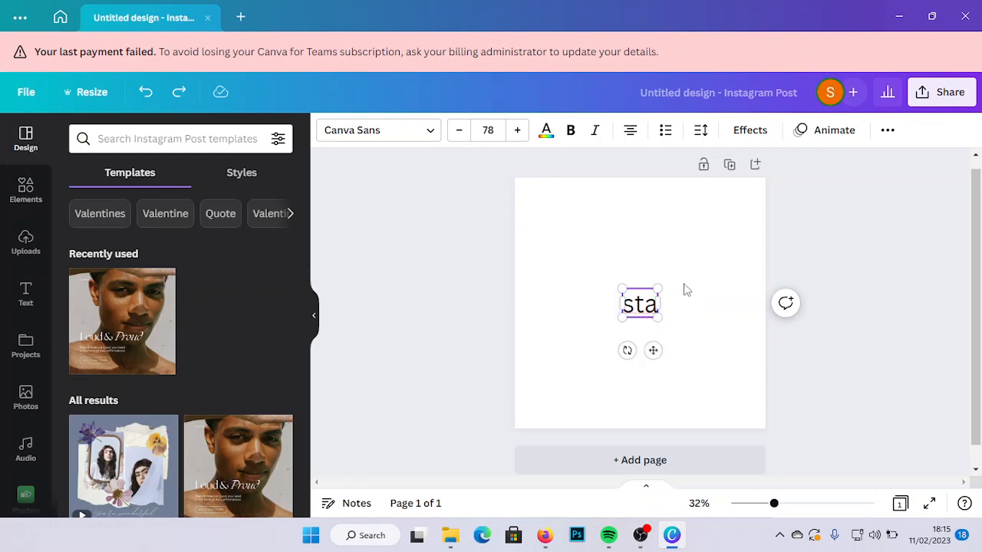
left_click_drag(676, 283, 620, 330)
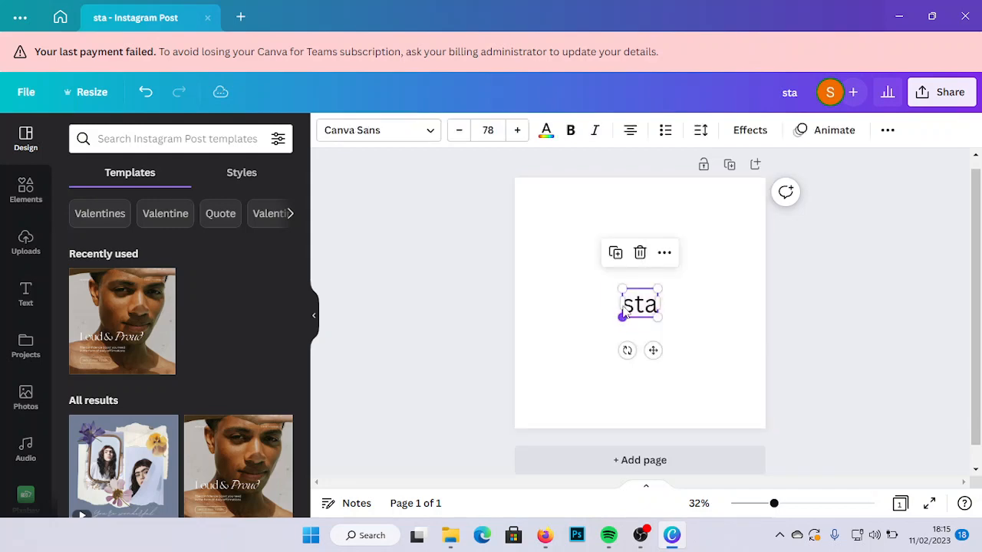
left_click(640, 253)
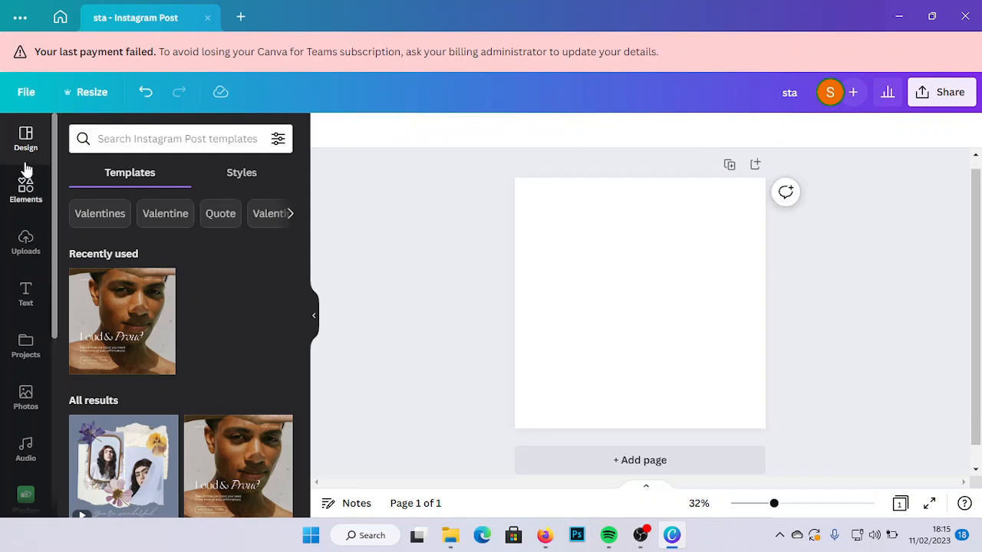
left_click(144, 345)
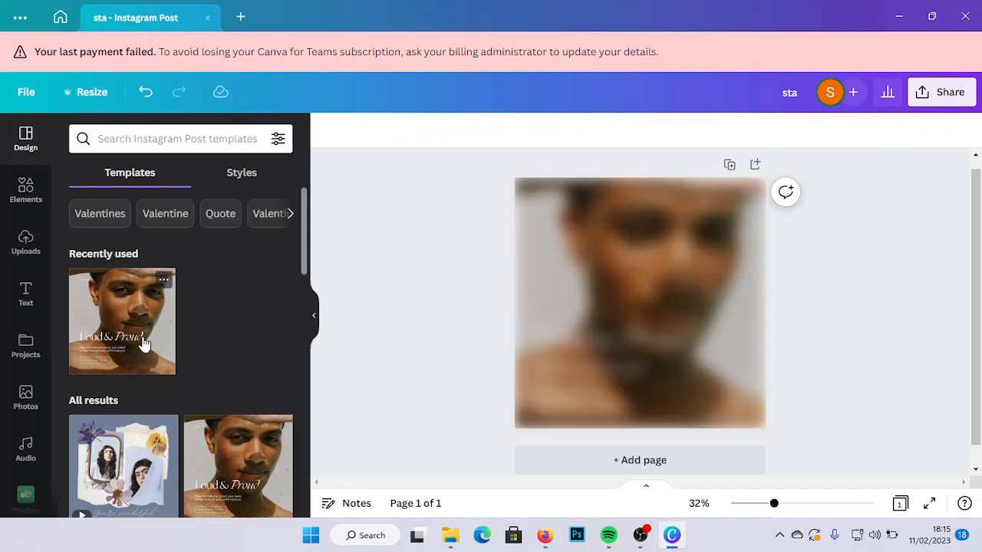
- Replace the "Loud & Proud" title of the template with a first name in lowercase
left_click(538, 303)
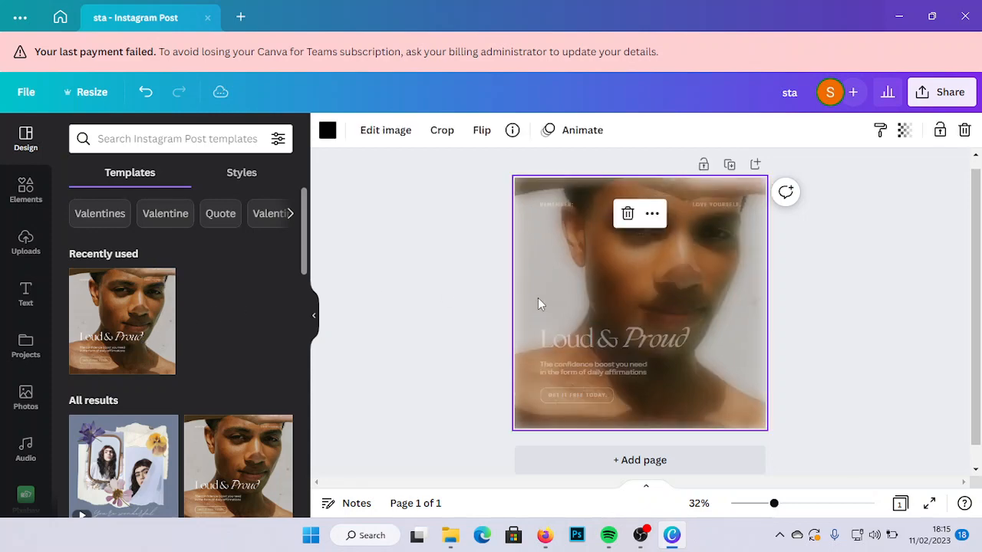
left_click(689, 352)
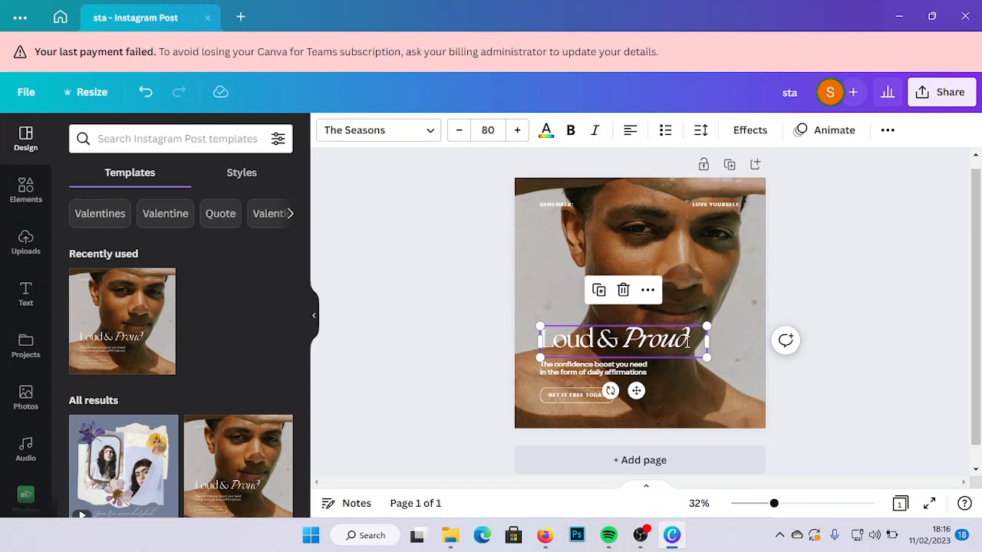
double_click(687, 341)
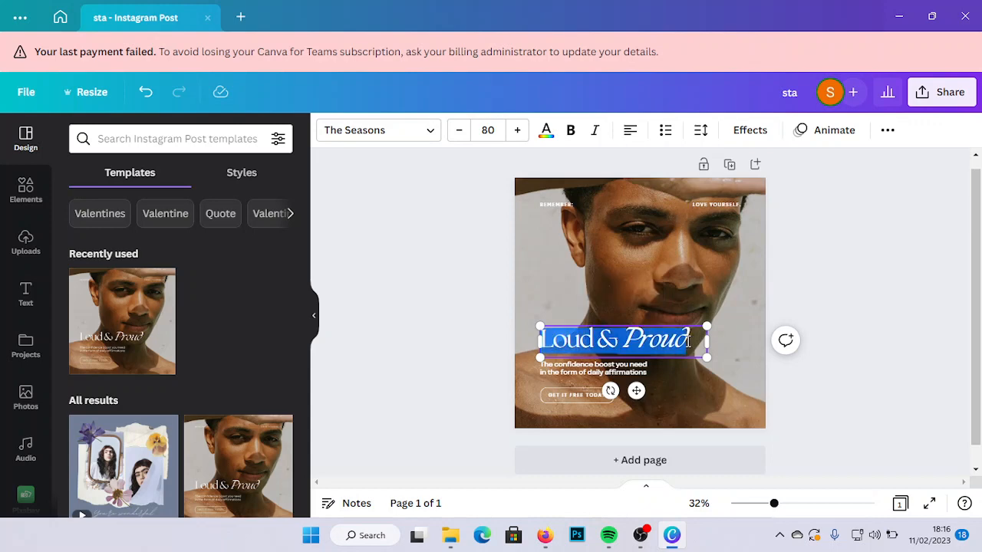
left_click(691, 341)
key("BackSpace")
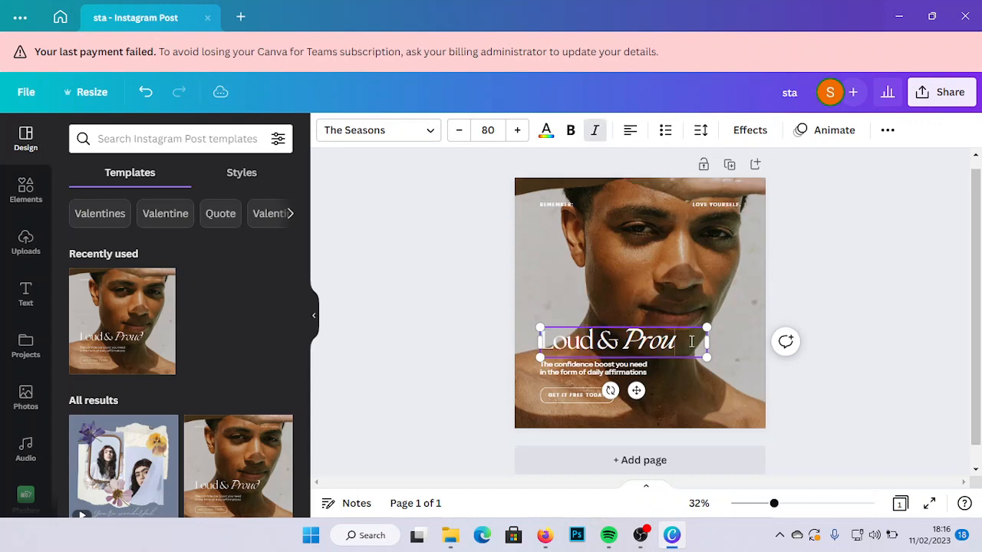
key("BackSpace")
key("BackSpace")
key("BackSpace")
key("BackSpace")
key("BackSpace")
key("BackSpace")
key("BackSpace")
key("BackSpace")
key("BackSpace")
key("BackSpace")
key("BackSpace")
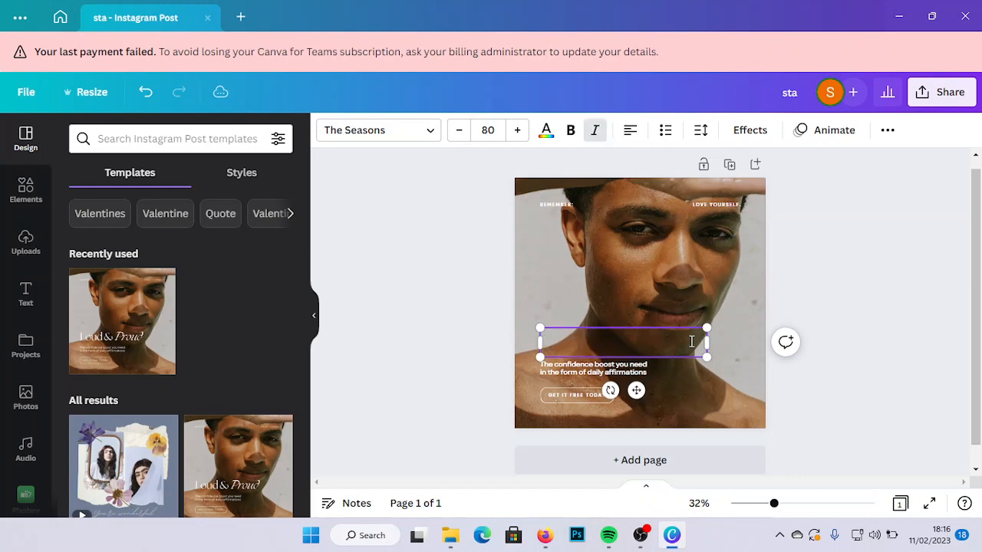
type("stanley")
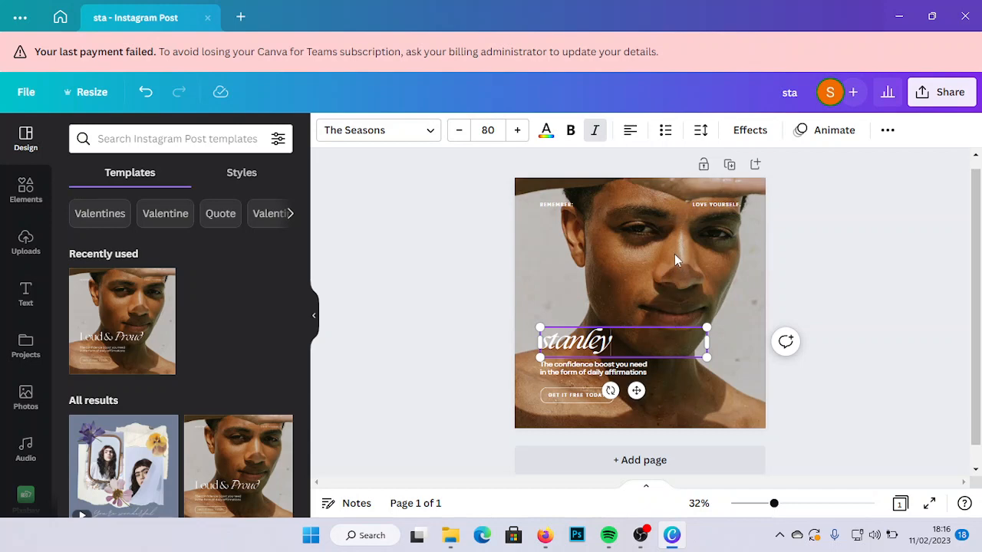
- Add a second page with a white background and delete the first page containing the template
left_click(691, 463)
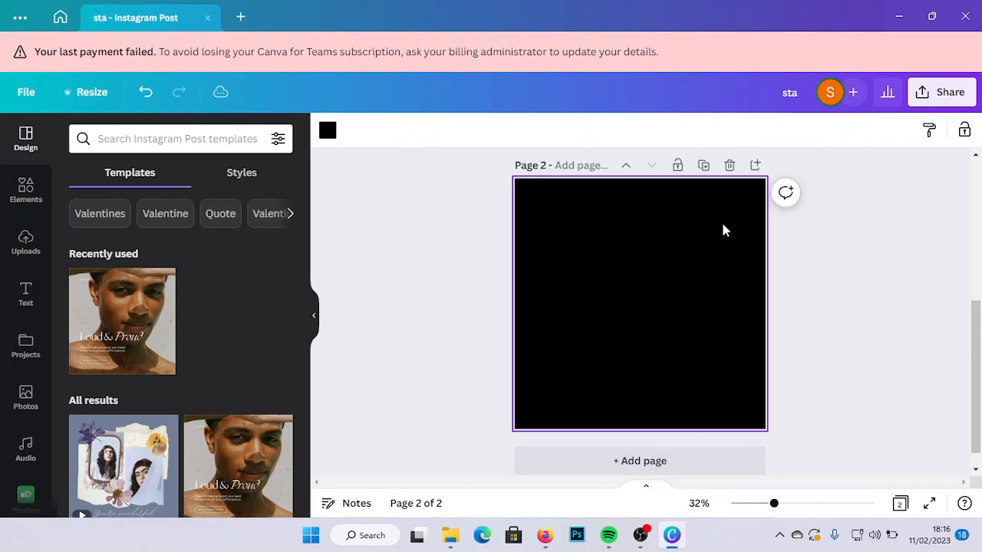
left_click(327, 131)
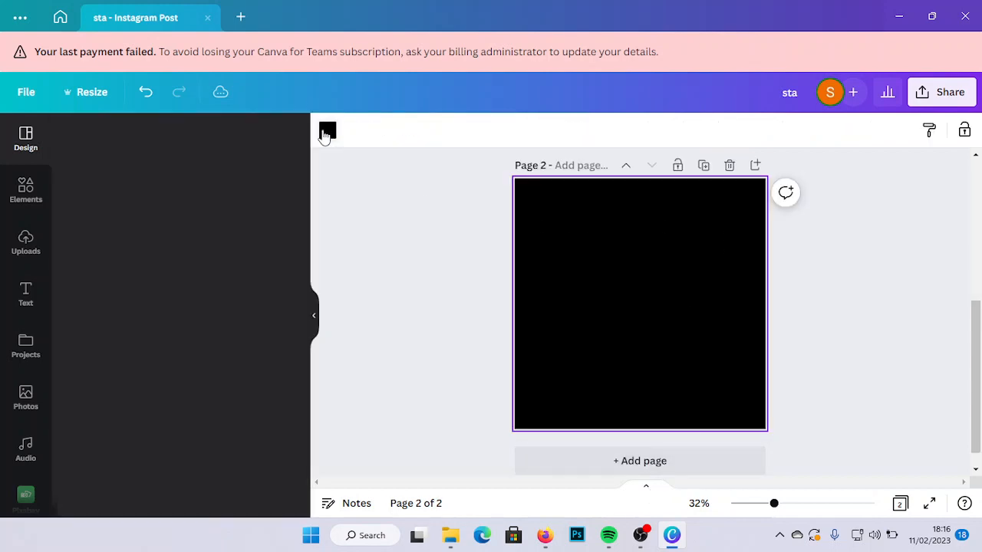
left_click(329, 136)
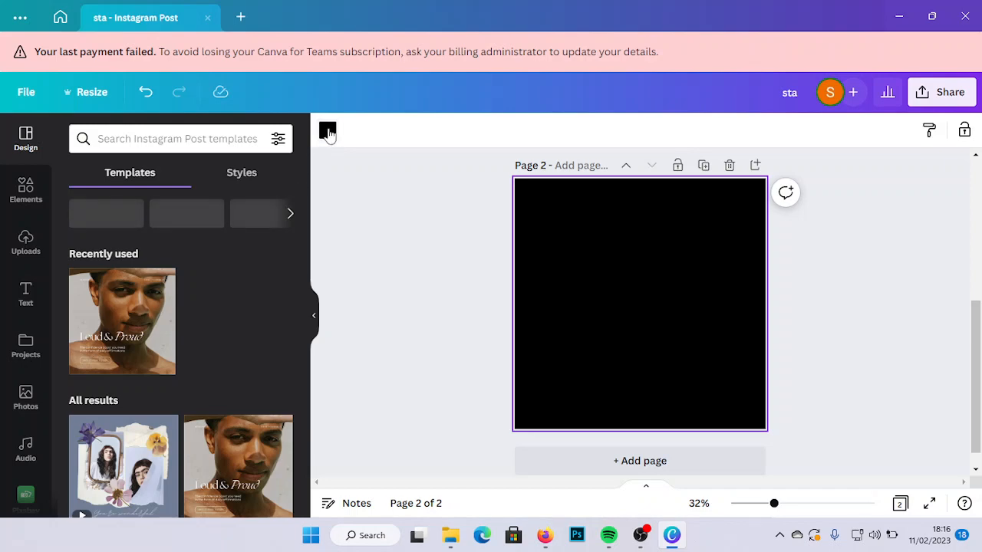
left_click(327, 132)
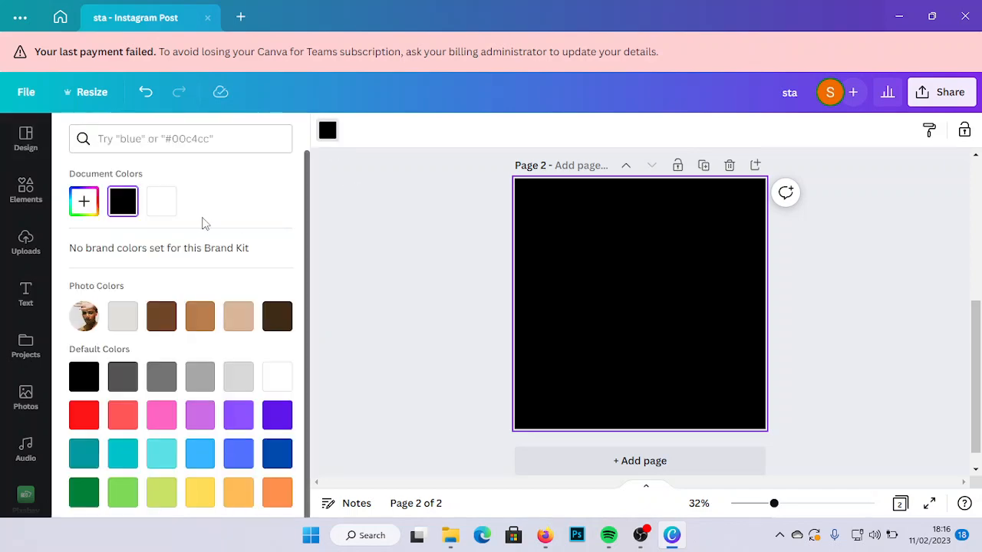
left_click(161, 201)
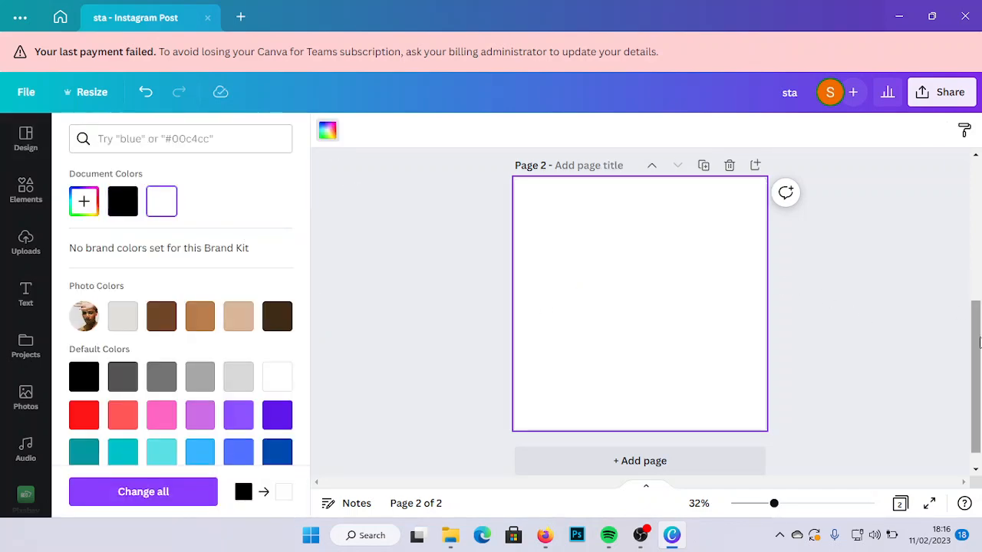
left_click_drag(973, 315, 971, 172)
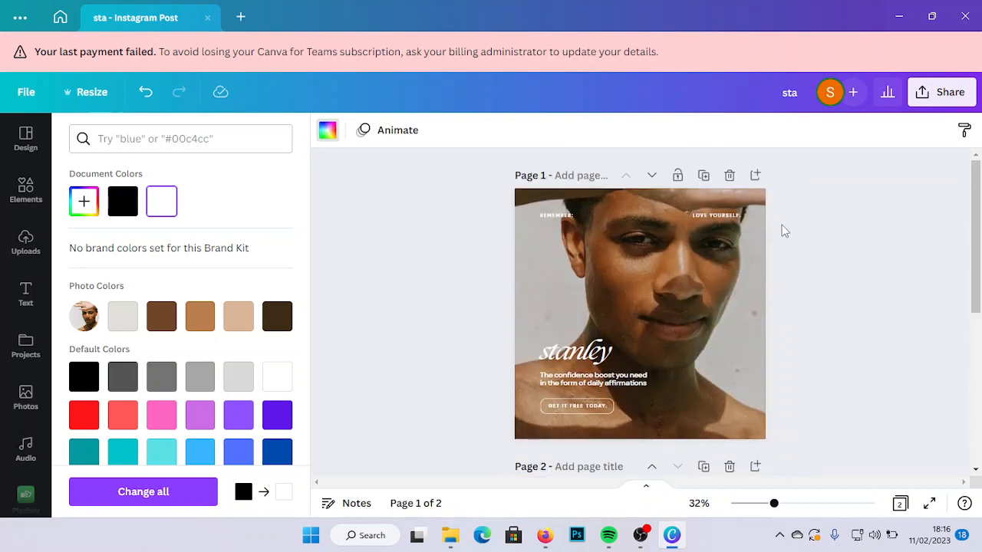
left_click(730, 173)
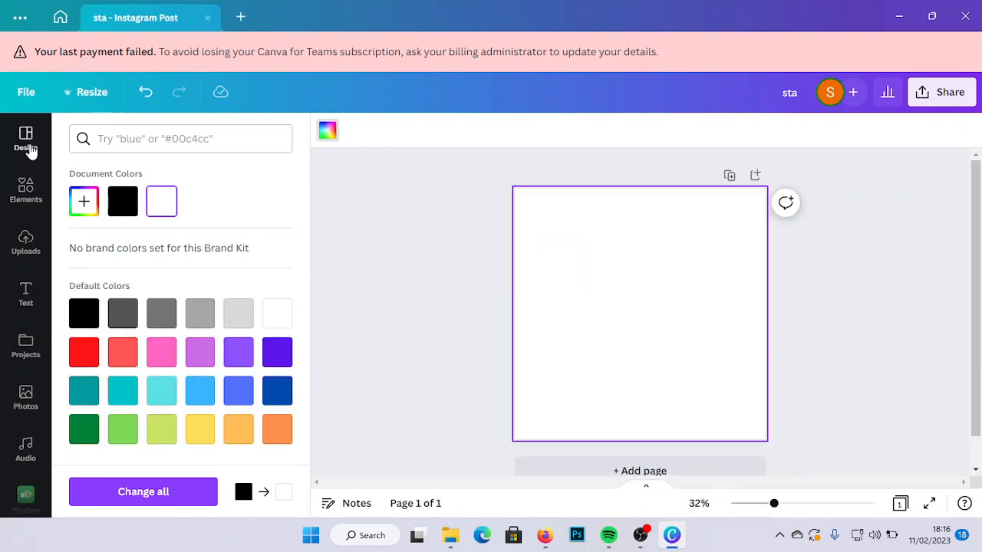
- Search the elements for "shapes" and add a triangle to the blank page
left_click(25, 196)
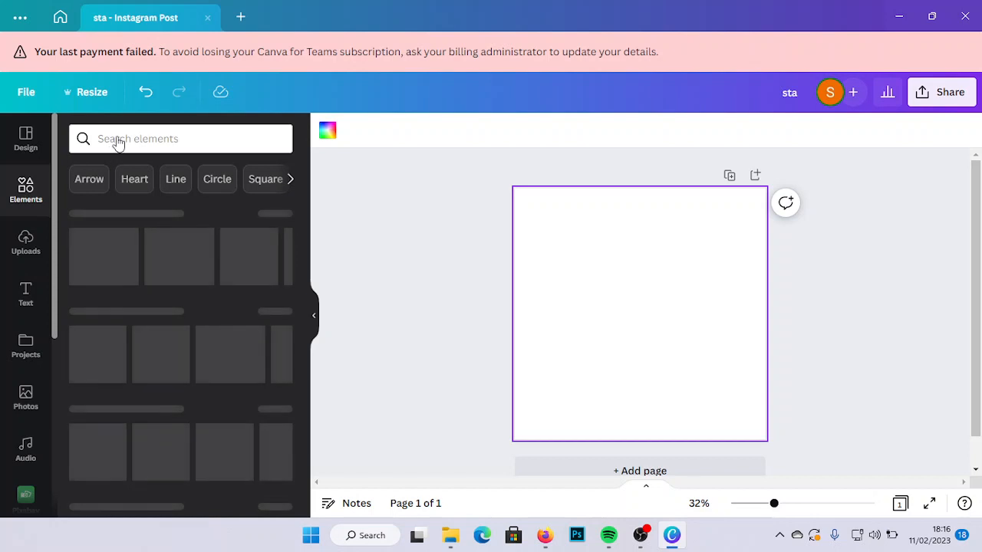
left_click(117, 138)
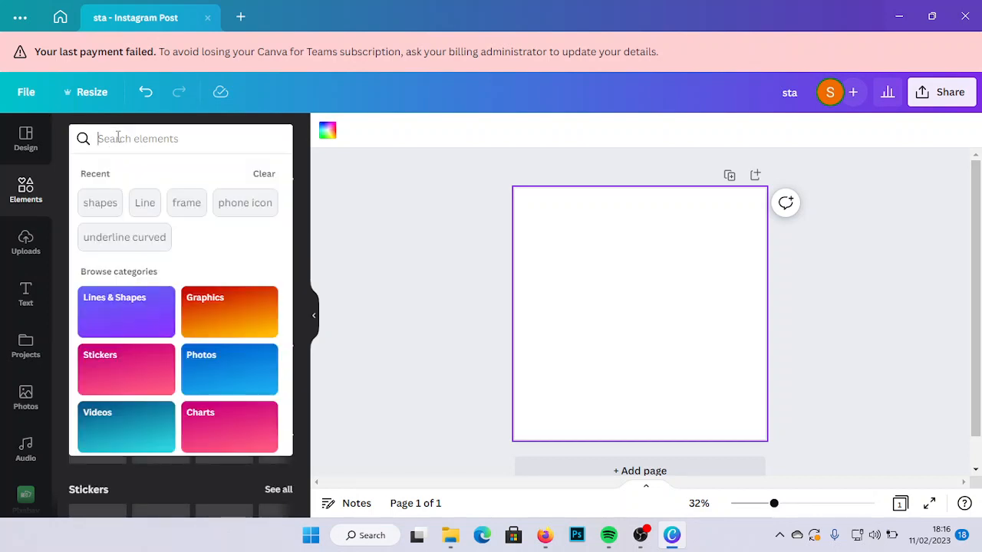
type("shapes")
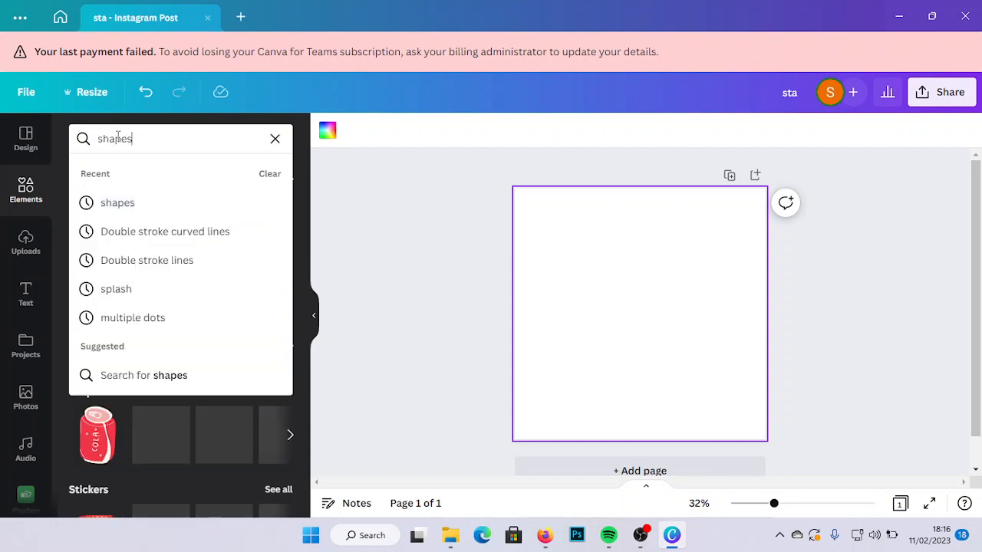
left_click(157, 214)
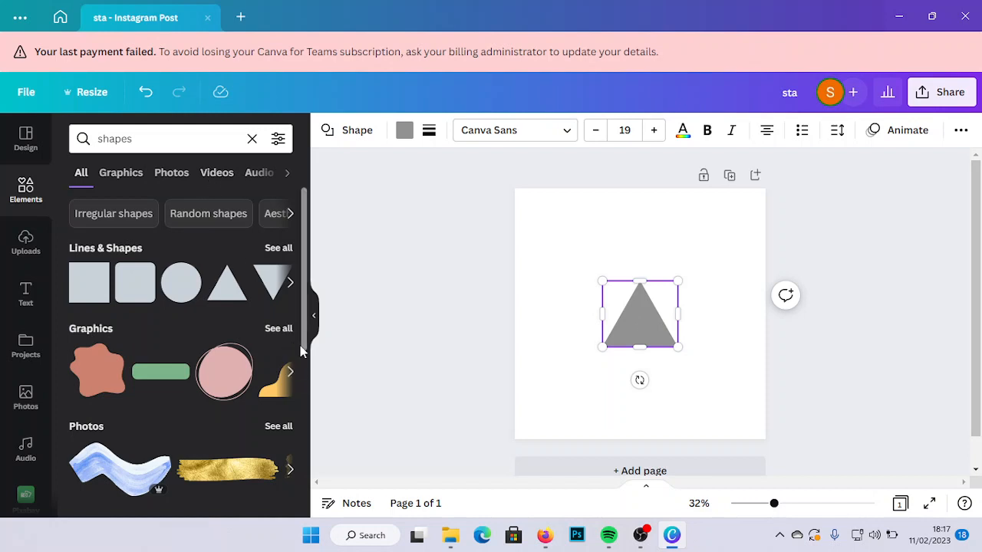
- Search the elements for "instagram iccon" and add the black outlined Instagram icon graphic to the page
left_click_drag(303, 346, 295, 433)
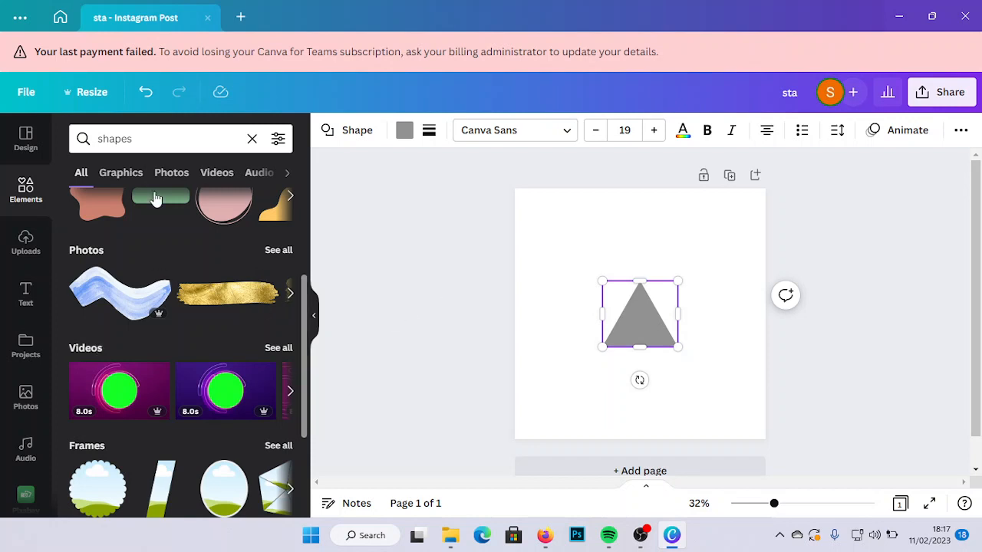
left_click(137, 138)
key("BackSpace")
key("BackSpace")
key("BackSpace")
key("BackSpace")
key("BackSpace")
key("BackSpace")
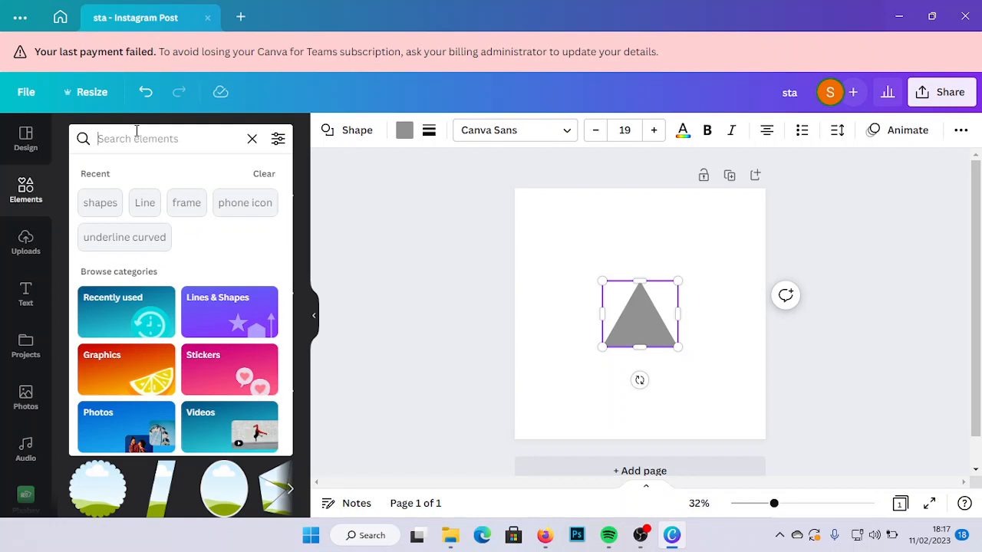
type("insta")
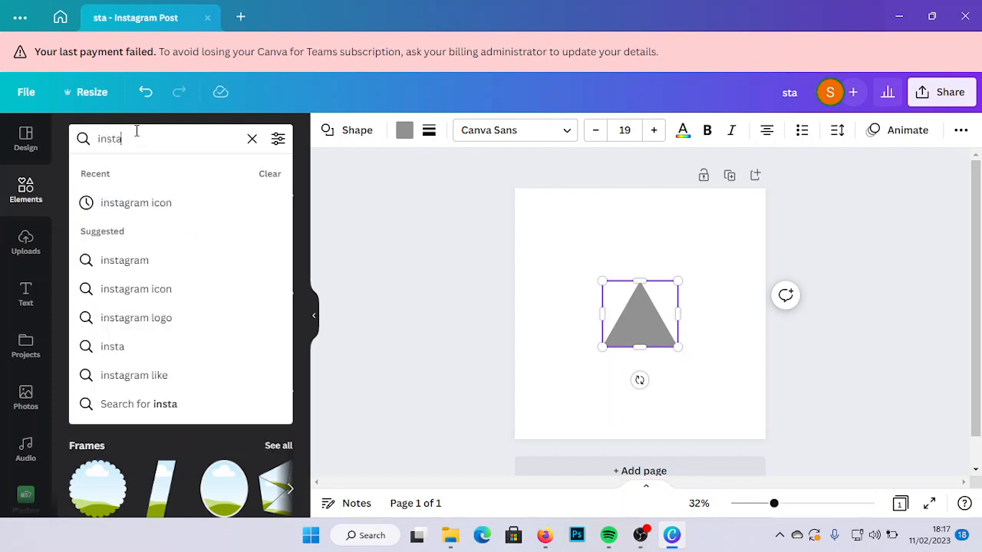
type("gram iccon")
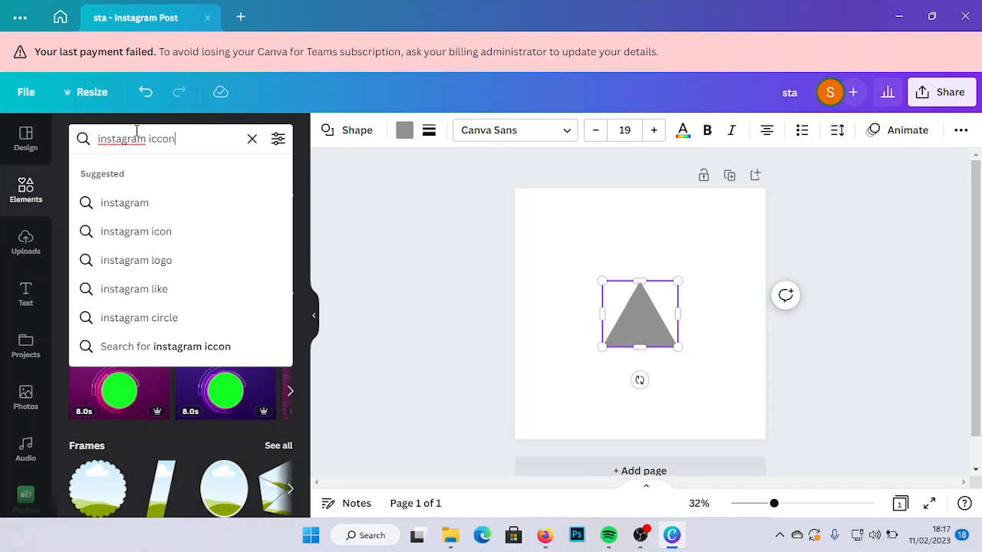
key("Return")
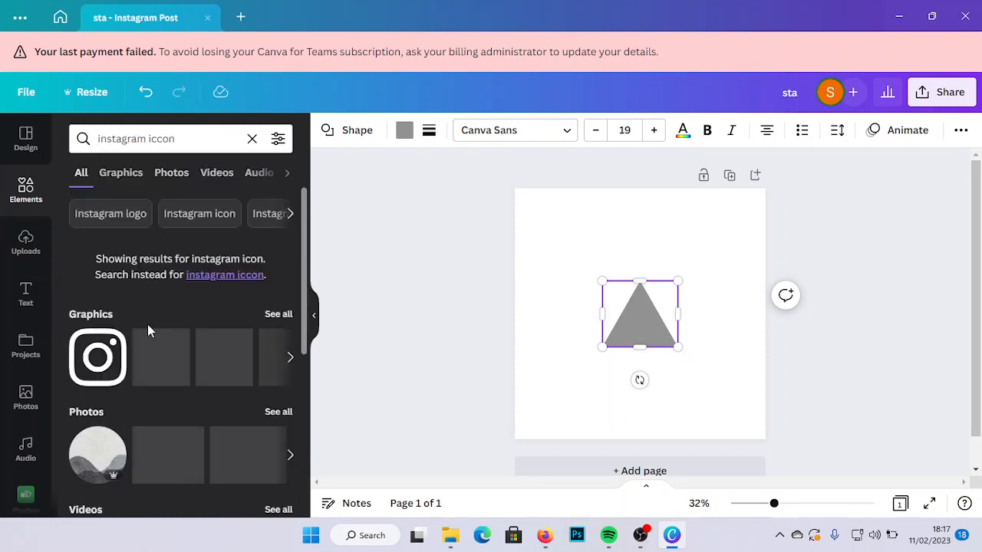
left_click(99, 375)
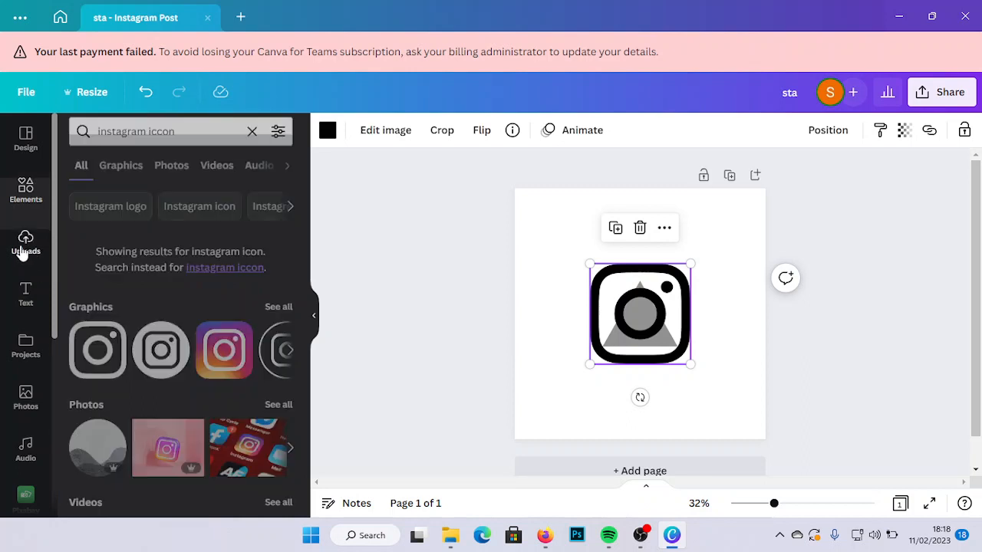
- Check the Pictures folder for files to upload without choosing one, and look through the previously uploaded images
left_click(23, 249)
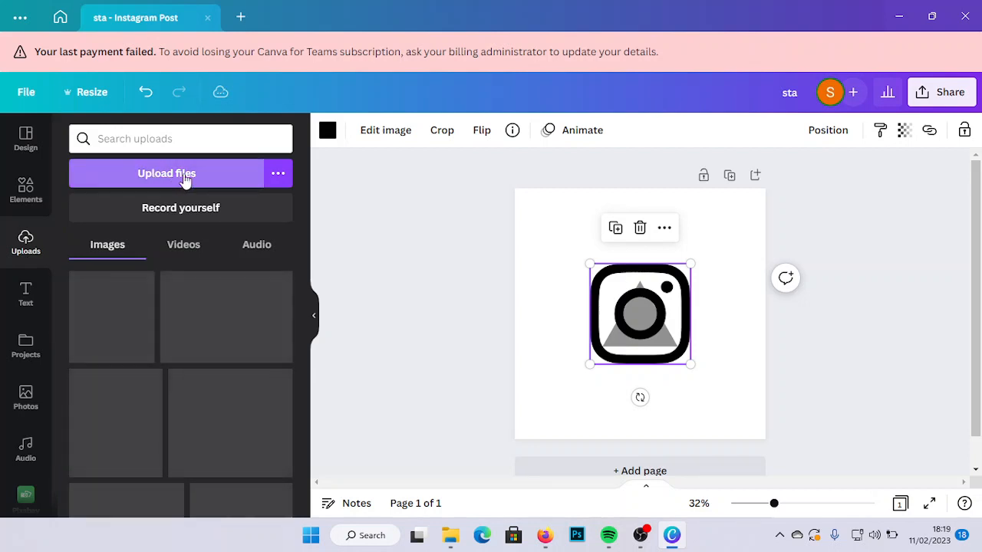
left_click(184, 176)
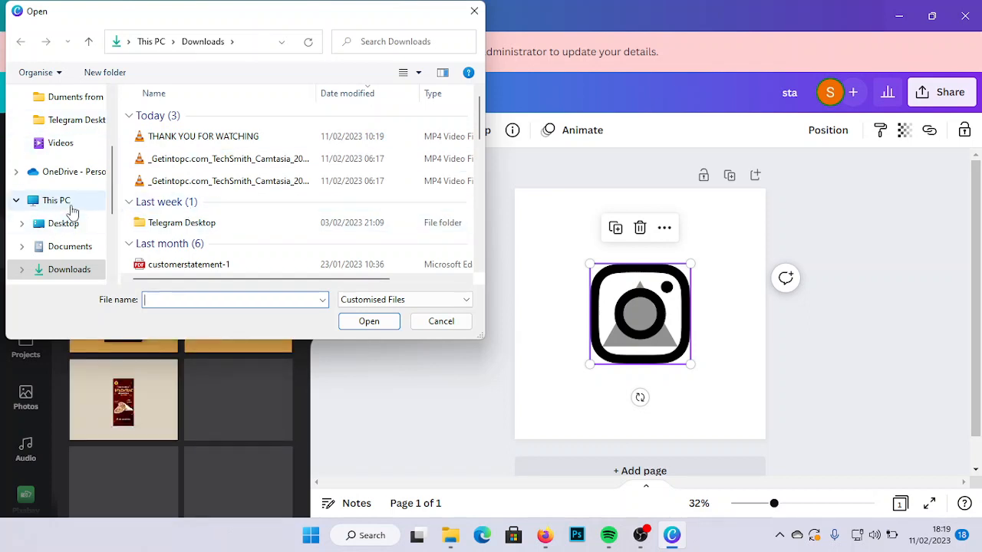
scroll(73, 209, "up", 2)
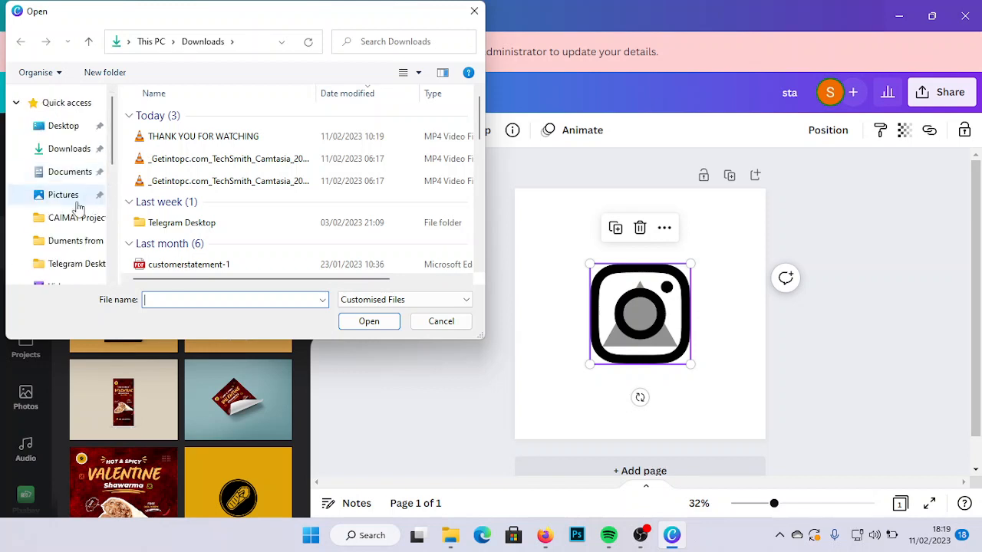
left_click(78, 202)
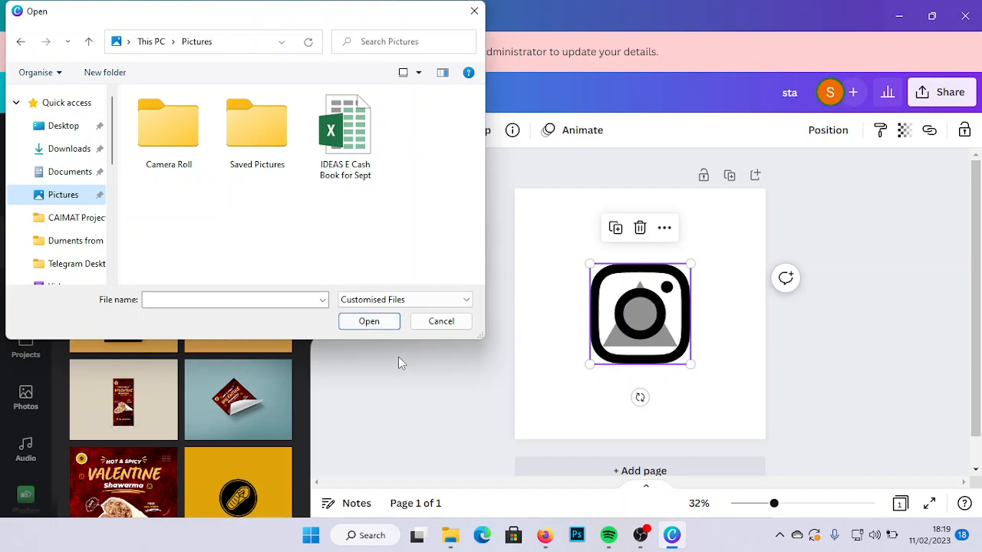
left_click(441, 322)
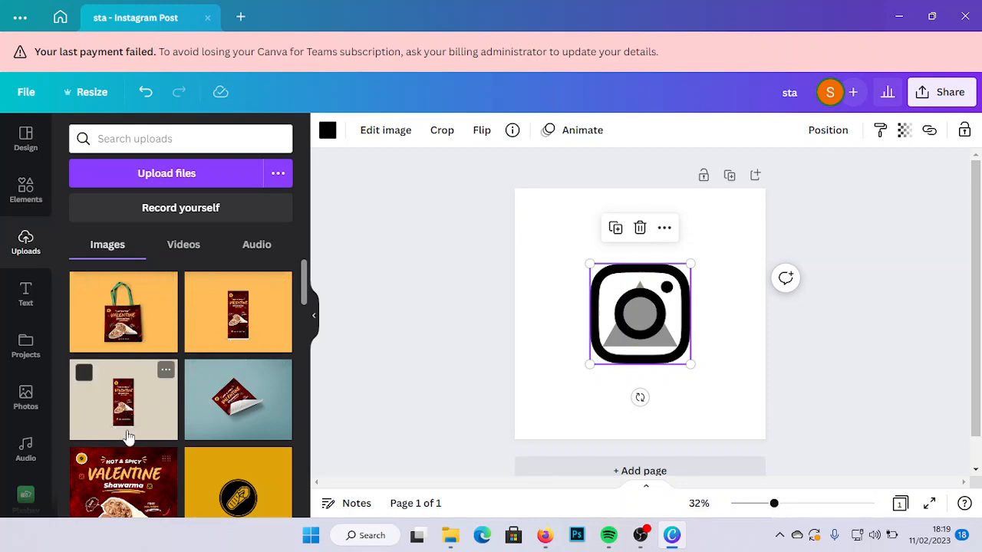
scroll(126, 376, "down", 3)
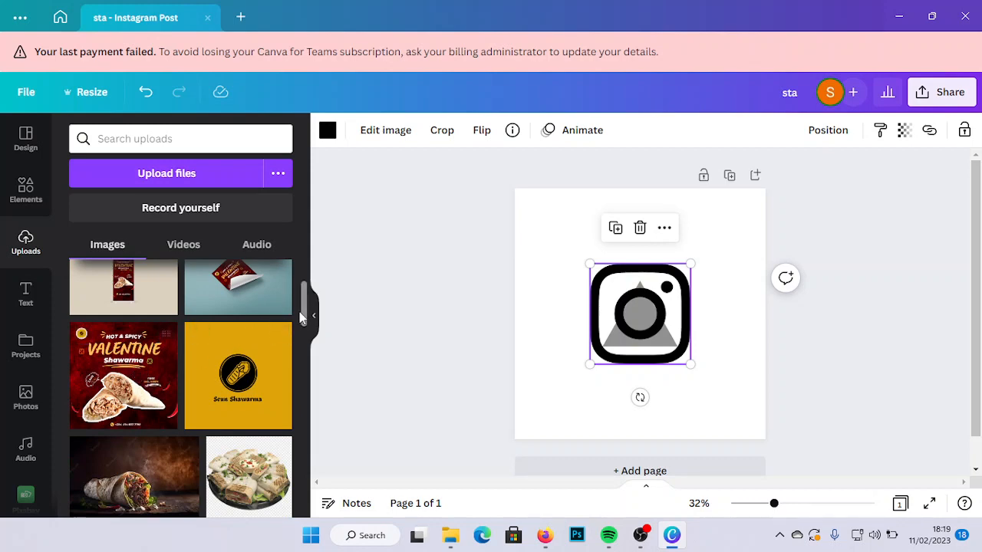
left_click_drag(306, 310, 296, 257)
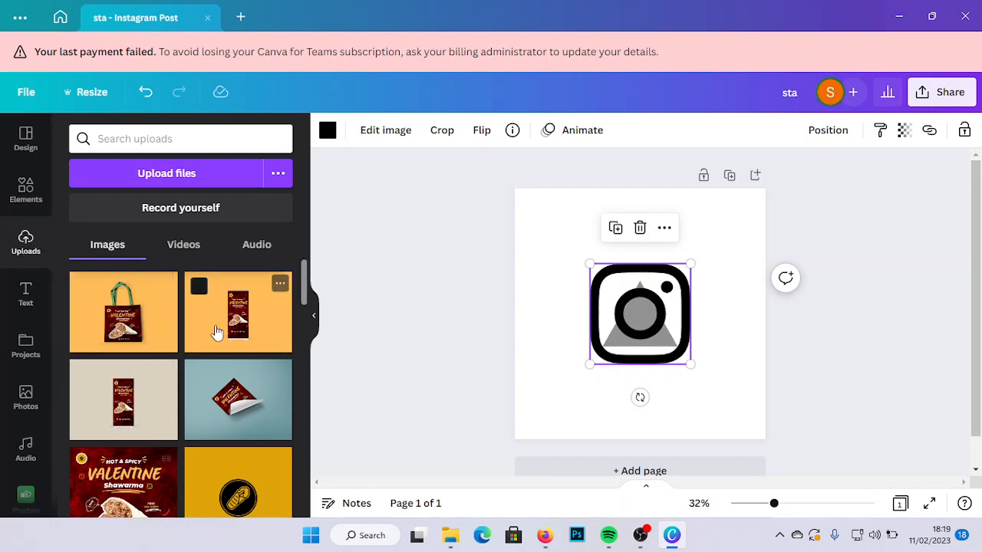
- Delete the Instagram icon and the triangle from the page
left_click(639, 228)
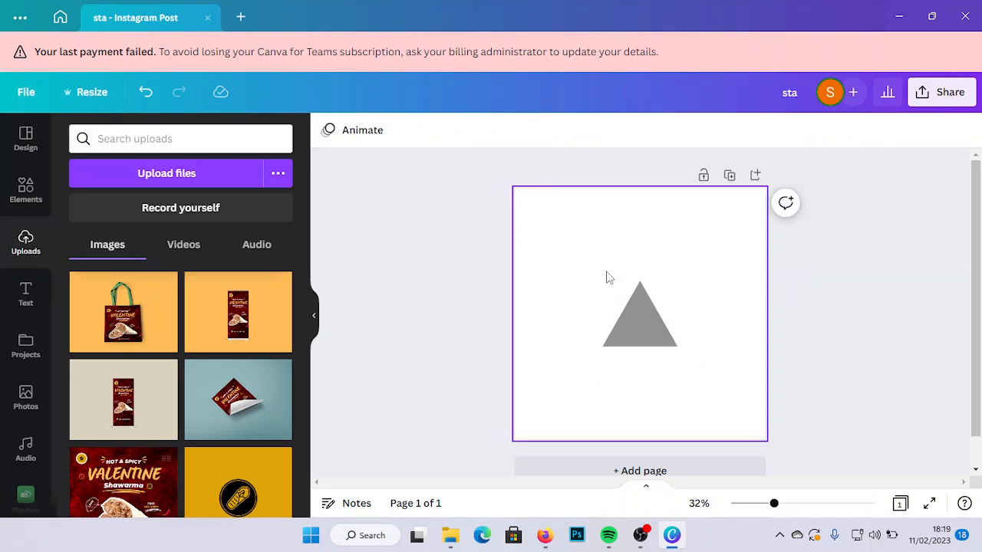
left_click(626, 308)
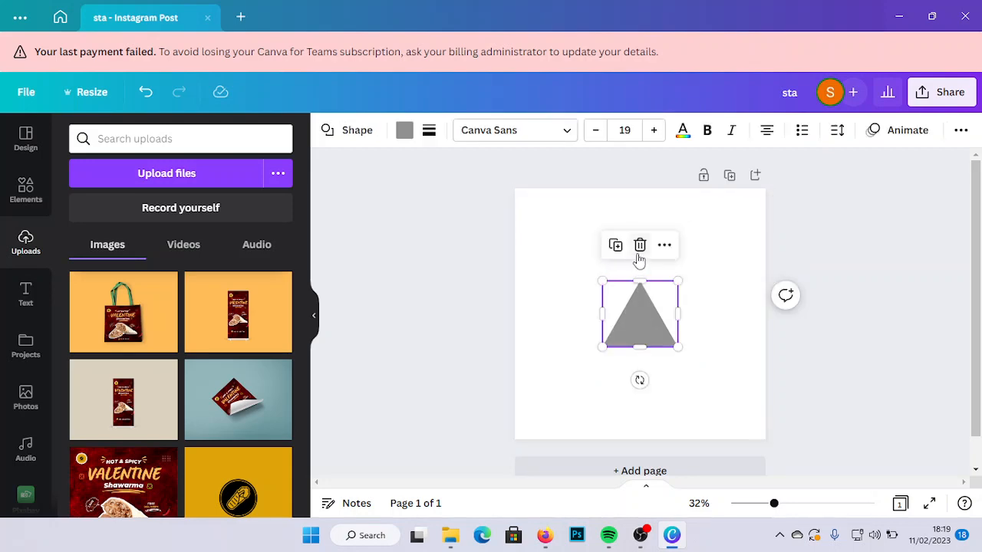
left_click(642, 250)
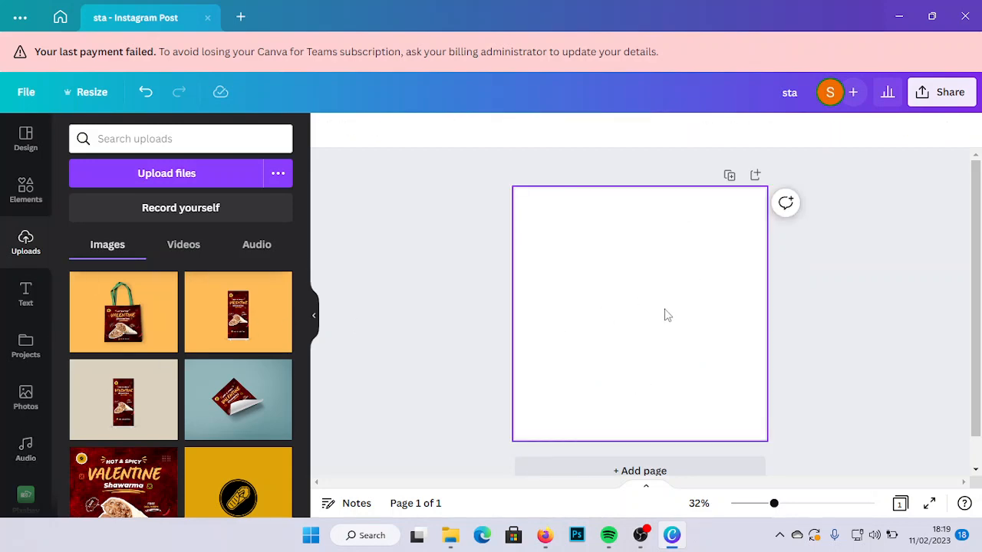
- Add a heading to the blank page
left_click(25, 303)
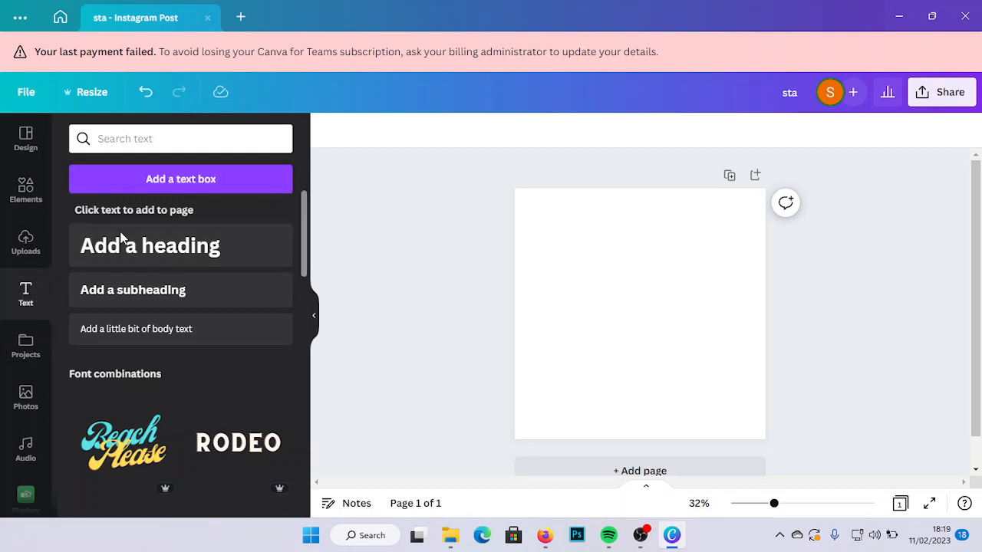
left_click(129, 250)
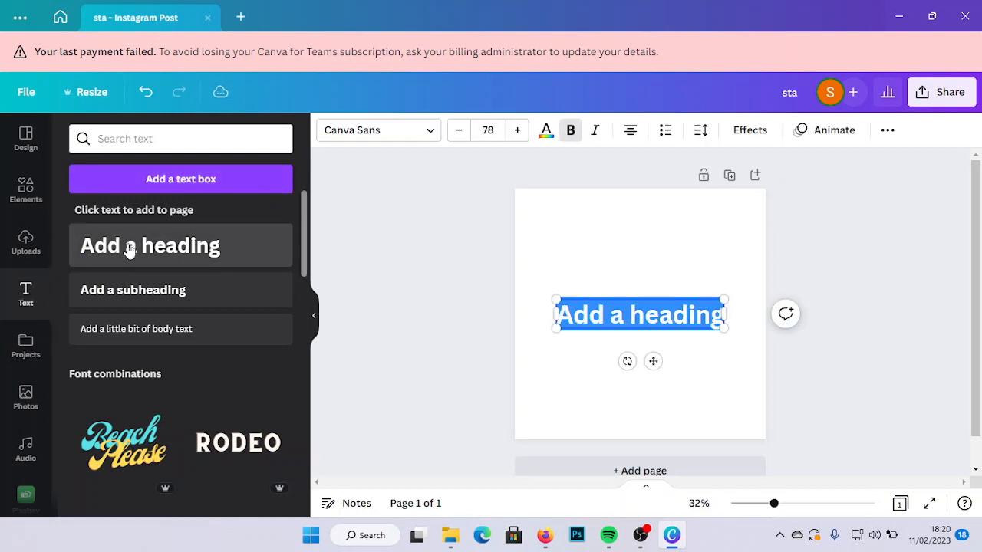
- Move the heading slightly up the page and add a subheading and a line of body text beneath it
left_click_drag(651, 362, 653, 330)
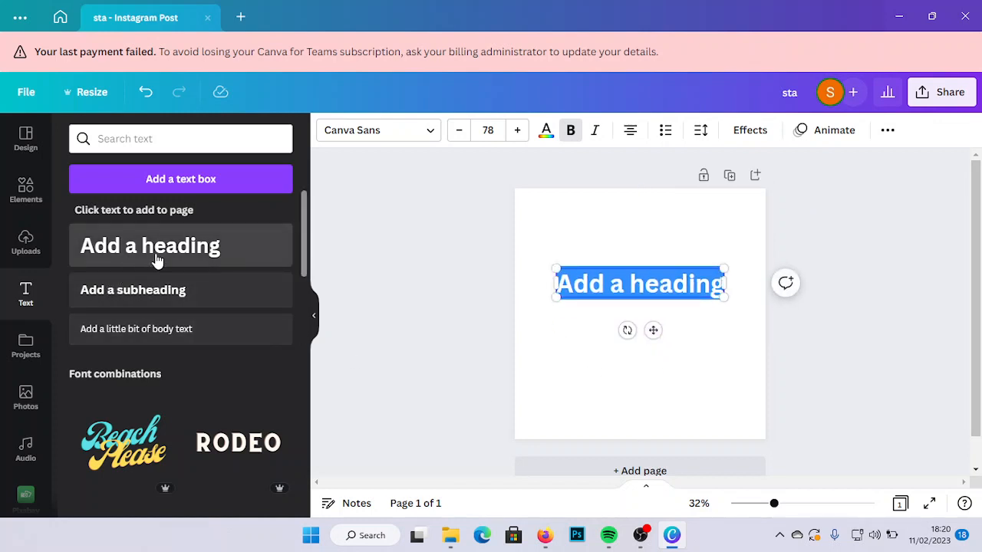
left_click(170, 292)
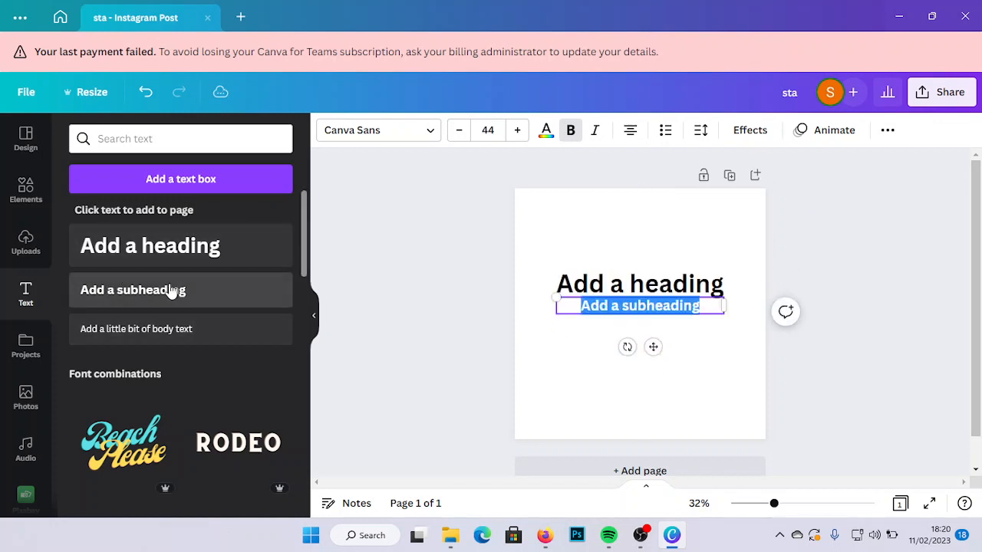
left_click(139, 330)
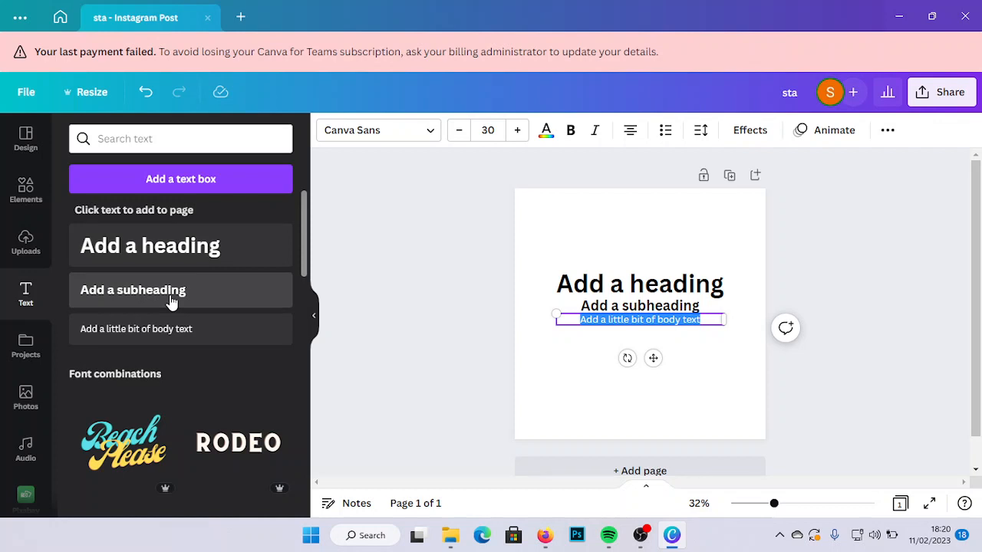
left_click(699, 356)
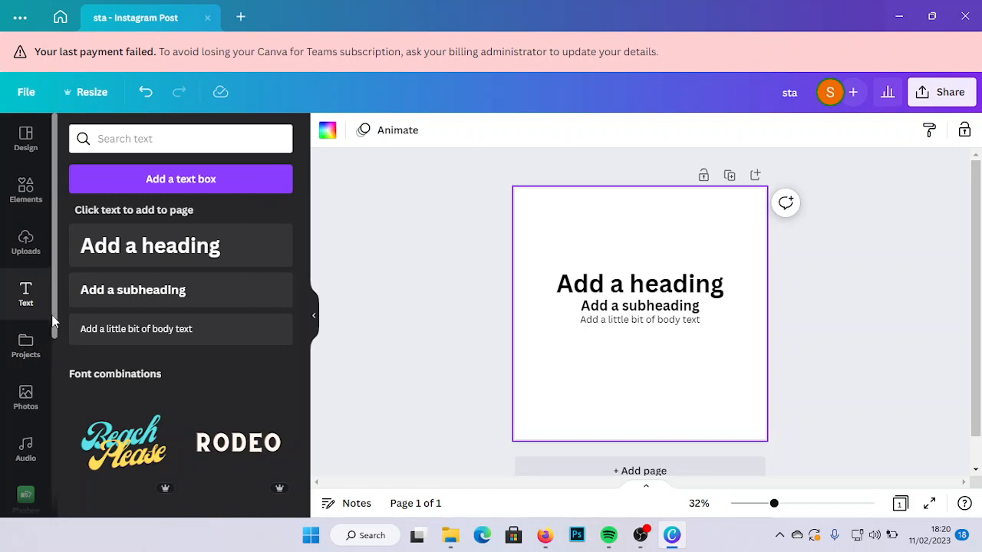
- Search the photo library for "cake"
left_click_drag(54, 318, 54, 361)
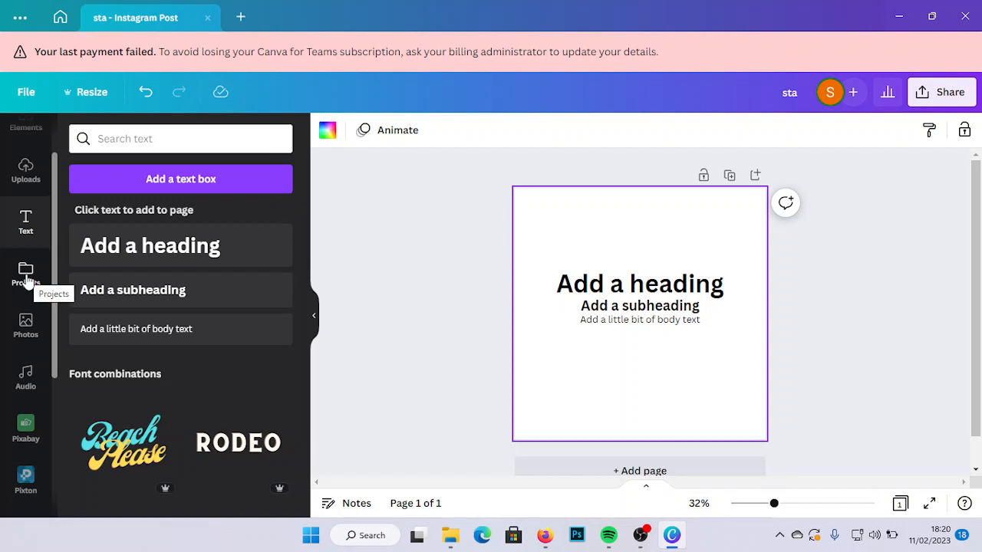
left_click(26, 338)
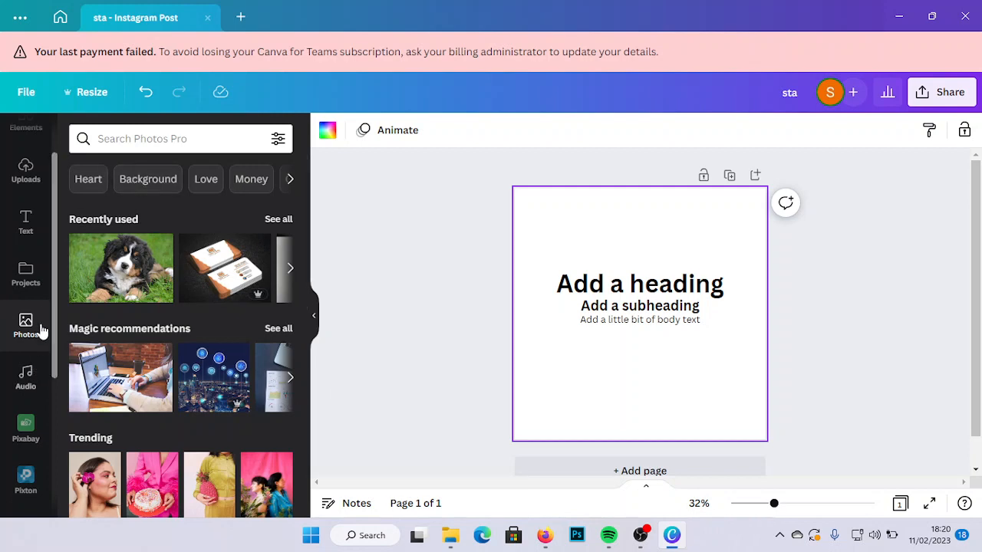
left_click(156, 139)
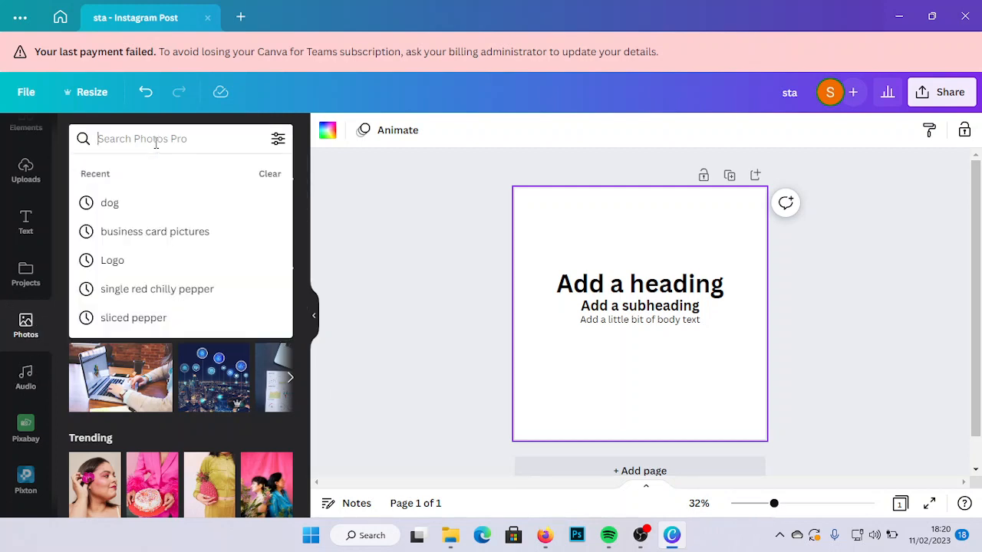
type("caake")
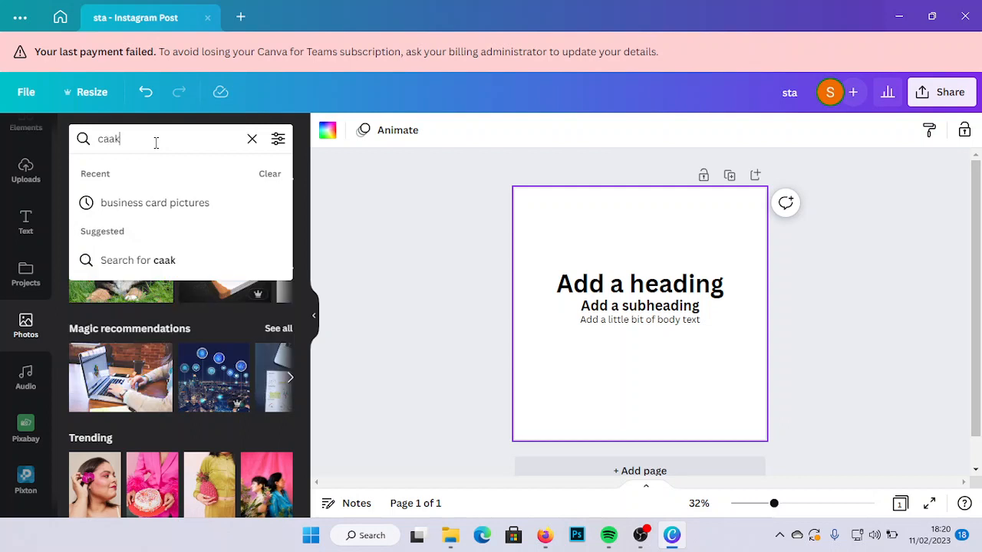
key("BackSpace")
key("BackSpace")
key("BackSpace")
type("ke")
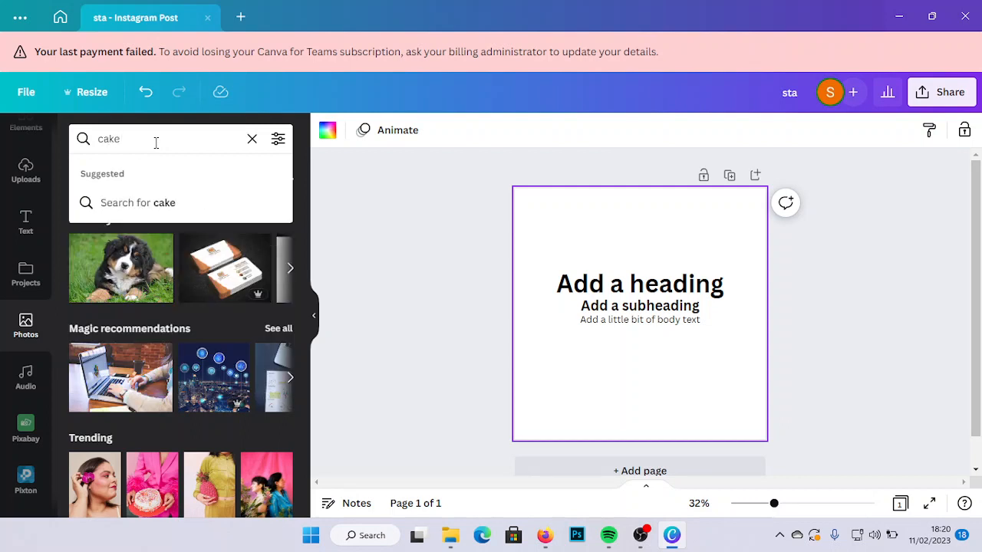
key("Return")
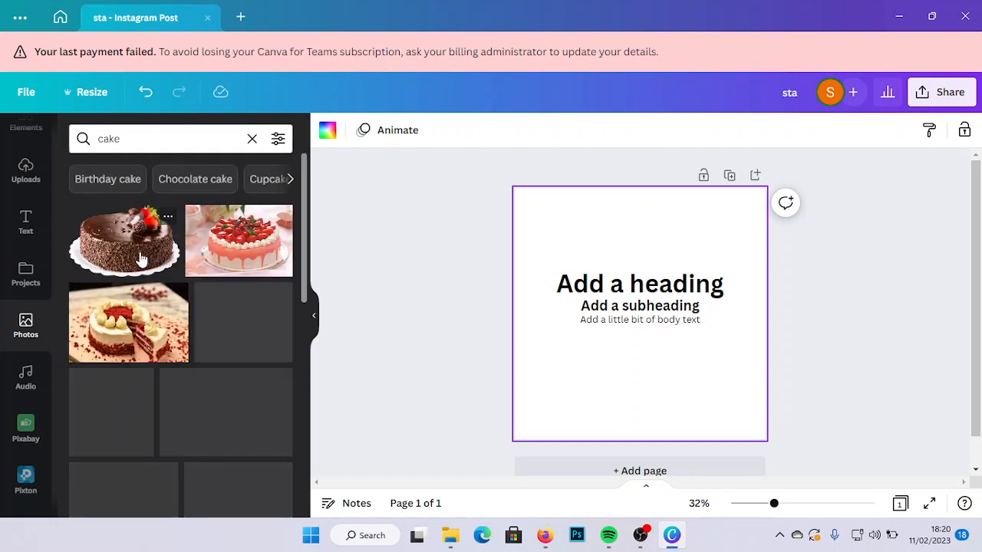
- Place the chocolate cake photo with strawberries on the page and delete it again
left_click(140, 261)
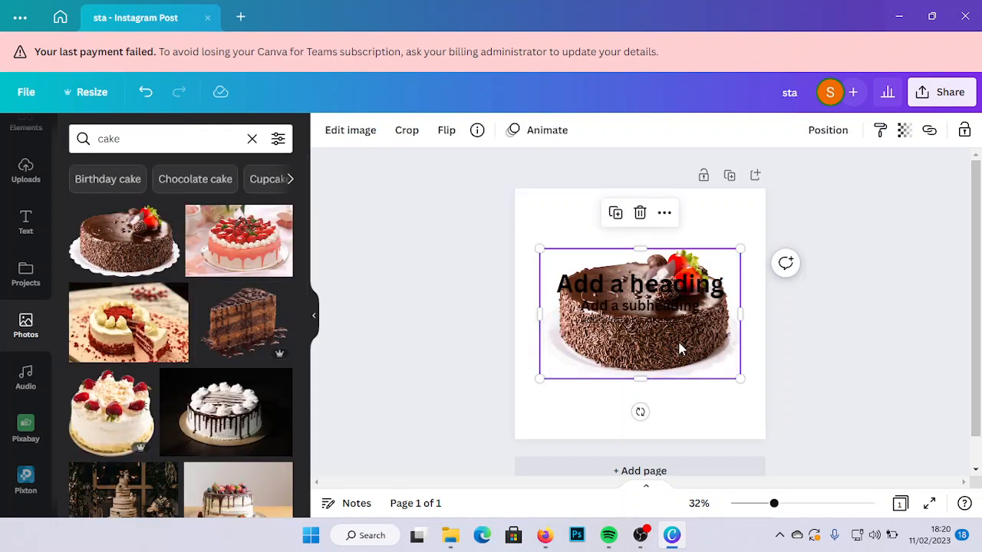
left_click_drag(681, 350, 672, 387)
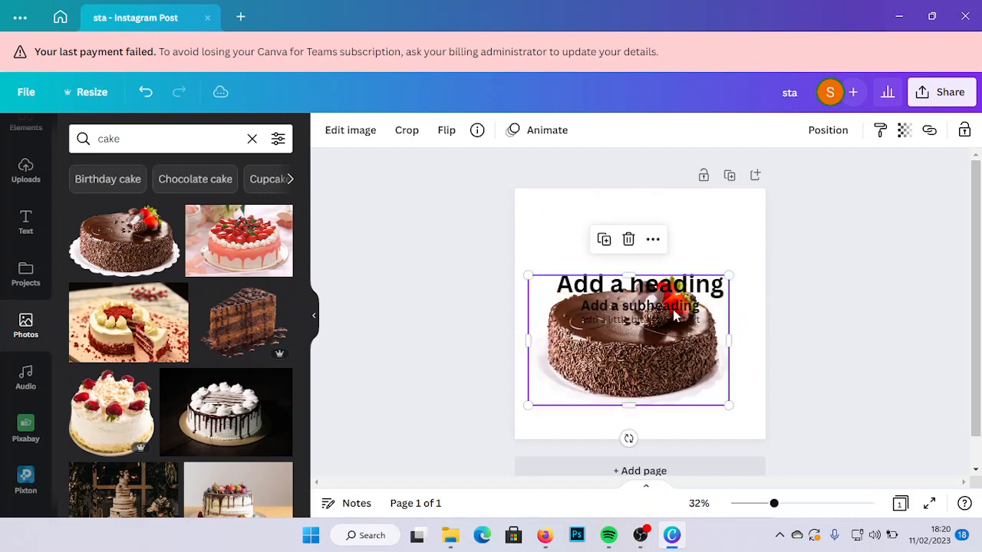
left_click(632, 243)
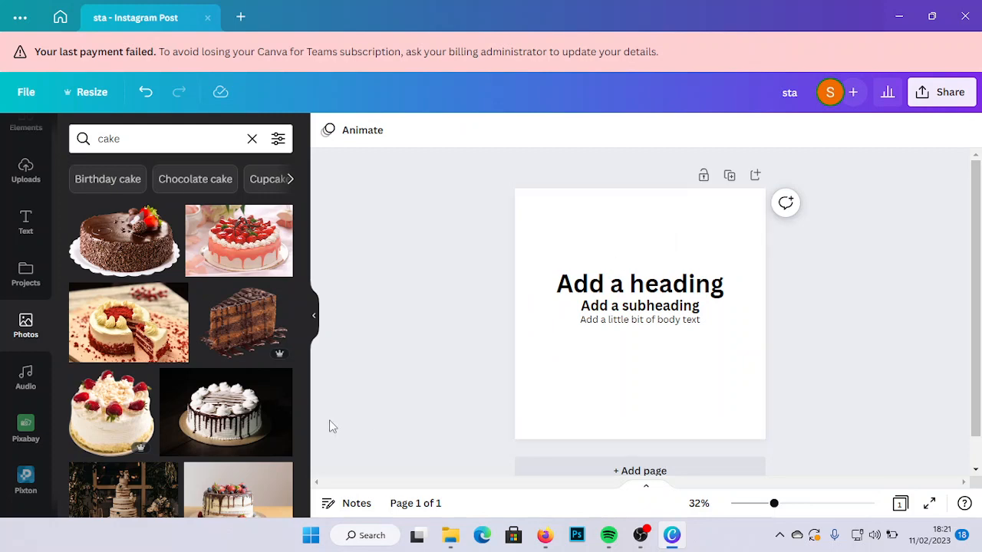
- Search the photos for "fashion", narrow the results to "Fashion model", and add the black-and-white photo of the seated woman in heels
left_click(129, 148)
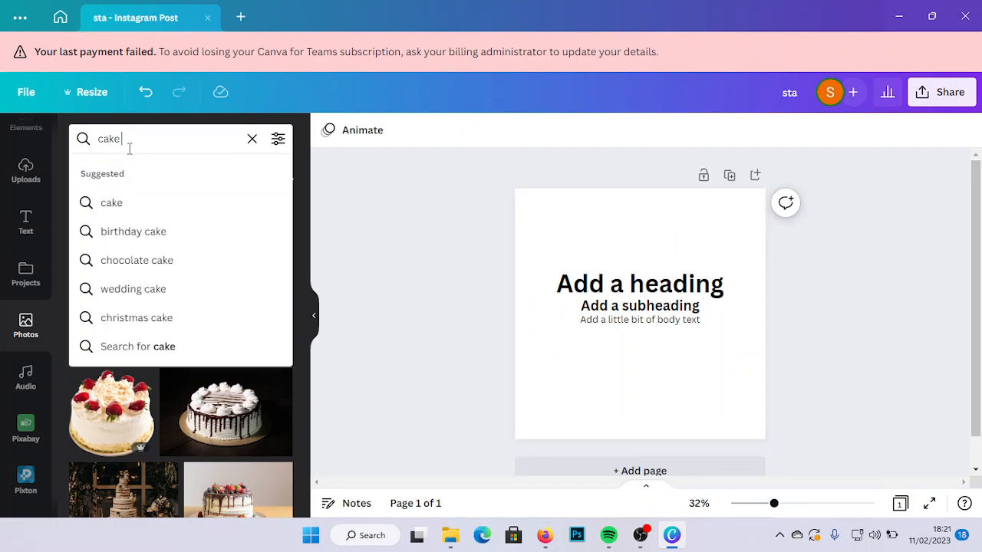
key("BackSpace")
key("BackSpace")
key("BackSpace")
key("BackSpace")
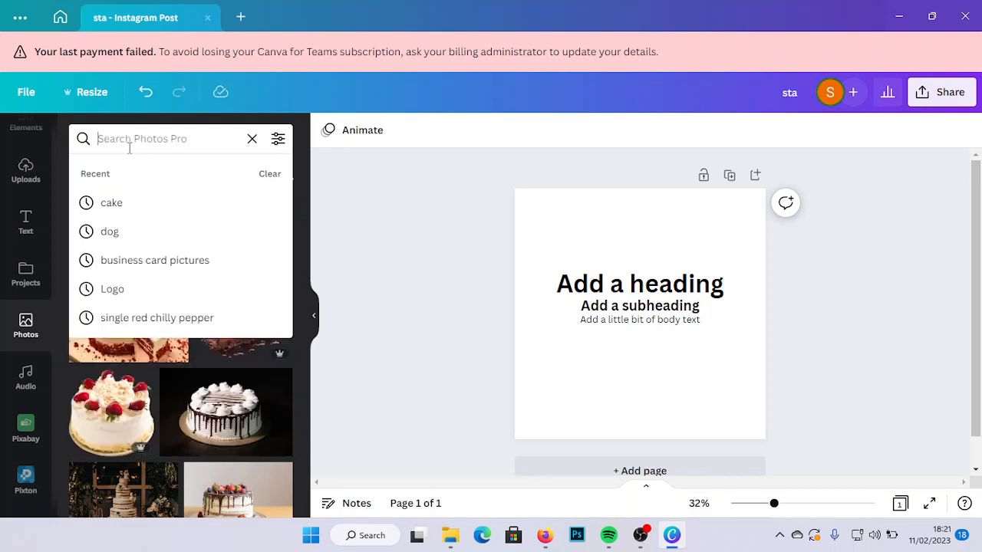
type("fa")
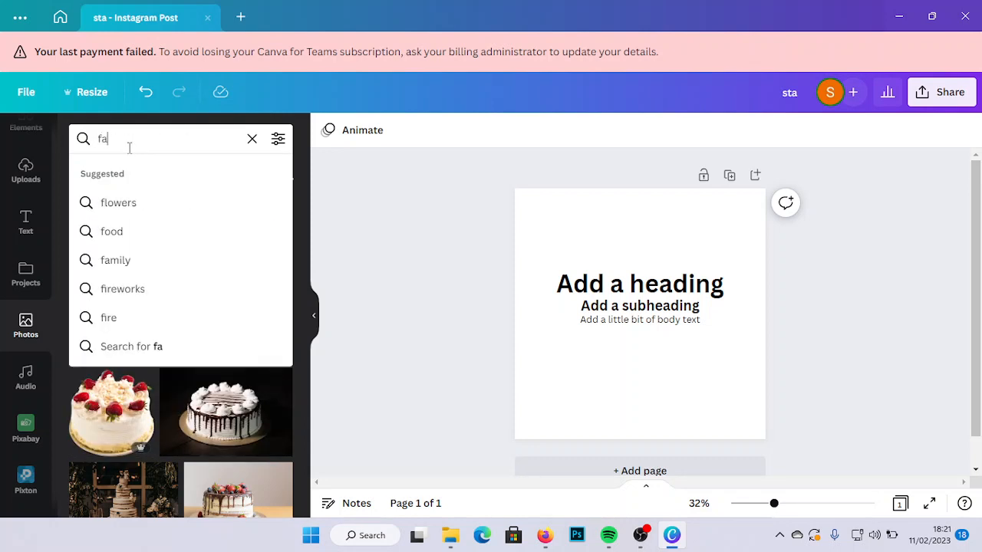
type("shion")
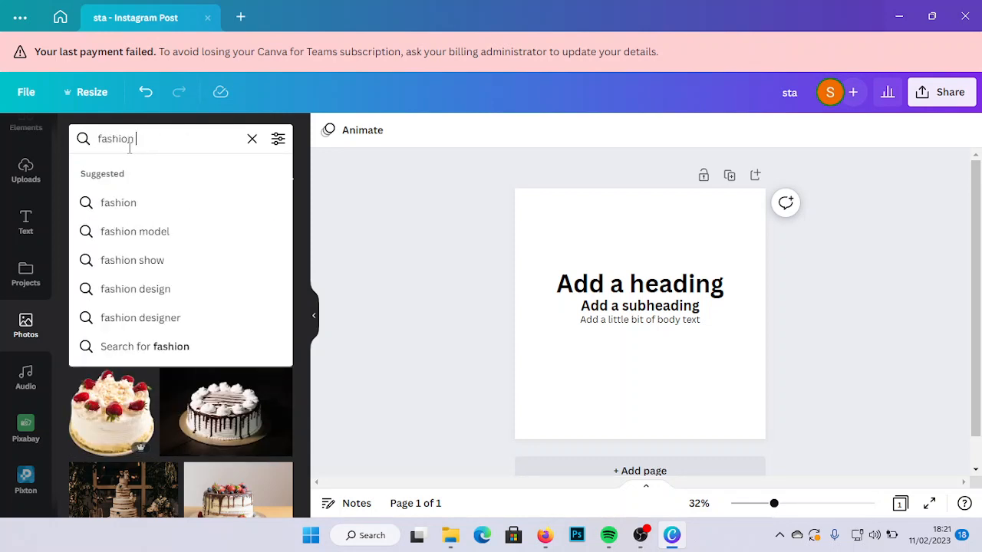
key("Return")
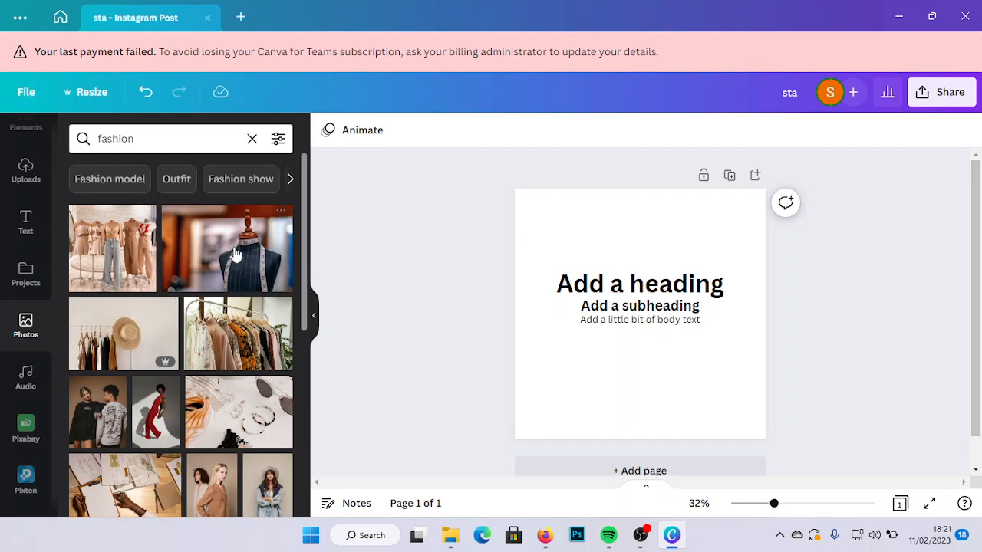
left_click(109, 181)
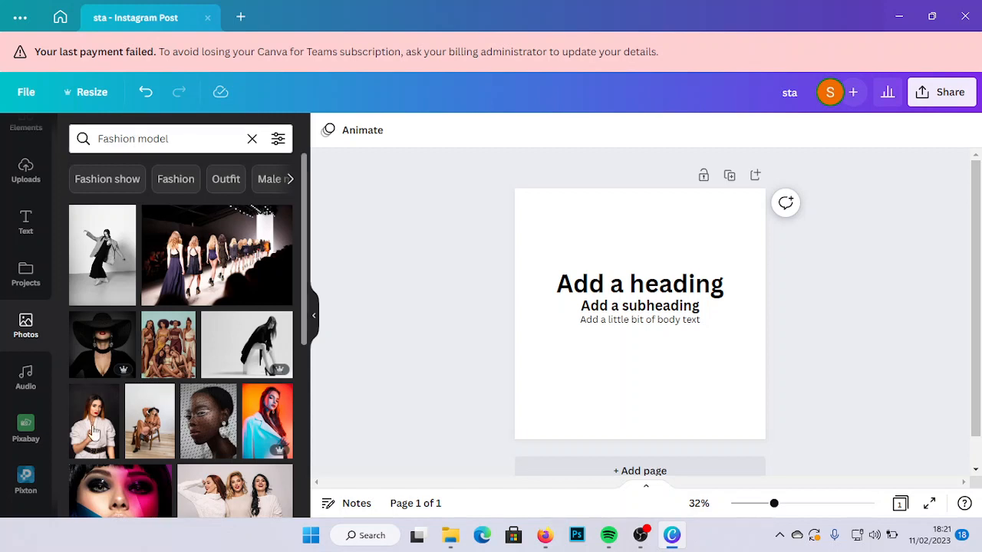
left_click(256, 353)
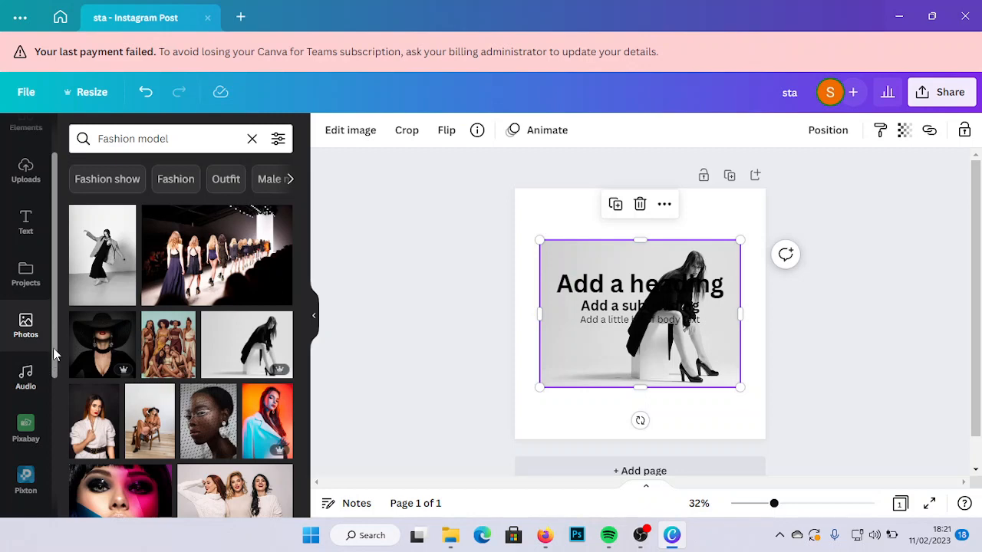
- Move the fashion photo below the three lines of text and compare the editing options of the heading and the photo
scroll(57, 385, "down", 1)
left_click_drag(57, 384, 71, 506)
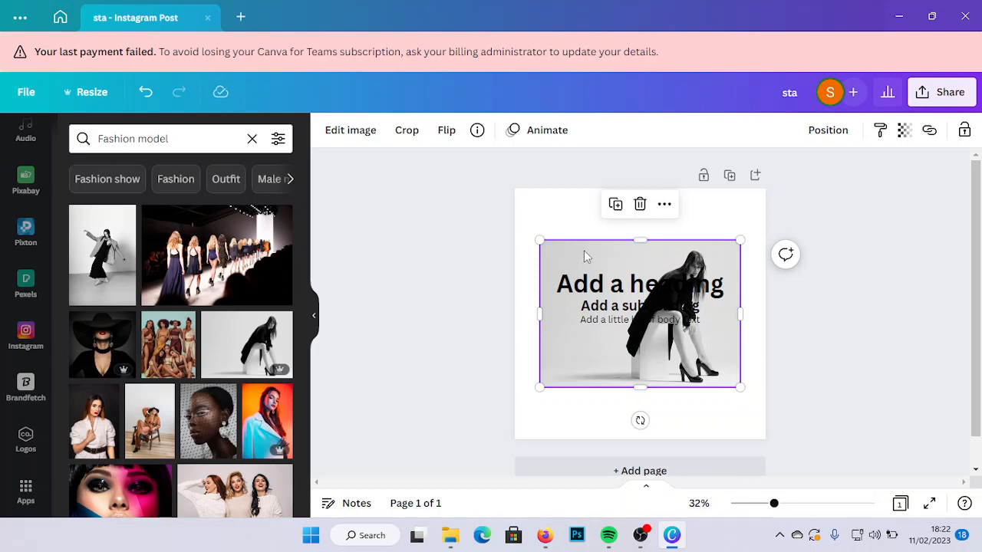
left_click_drag(584, 251, 559, 315)
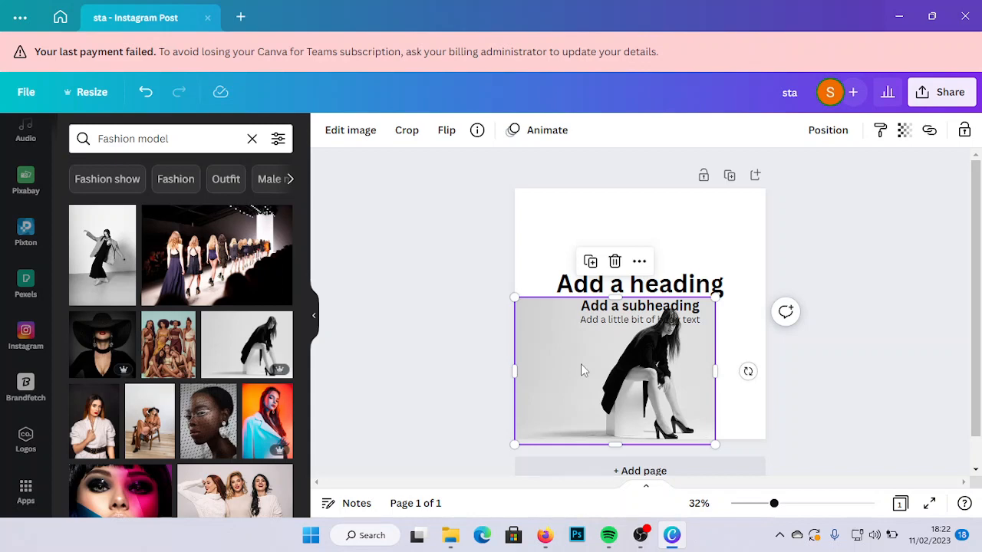
mouse_move(582, 370)
left_mouse_down()
mouse_move(574, 328)
mouse_move(582, 378)
left_mouse_up()
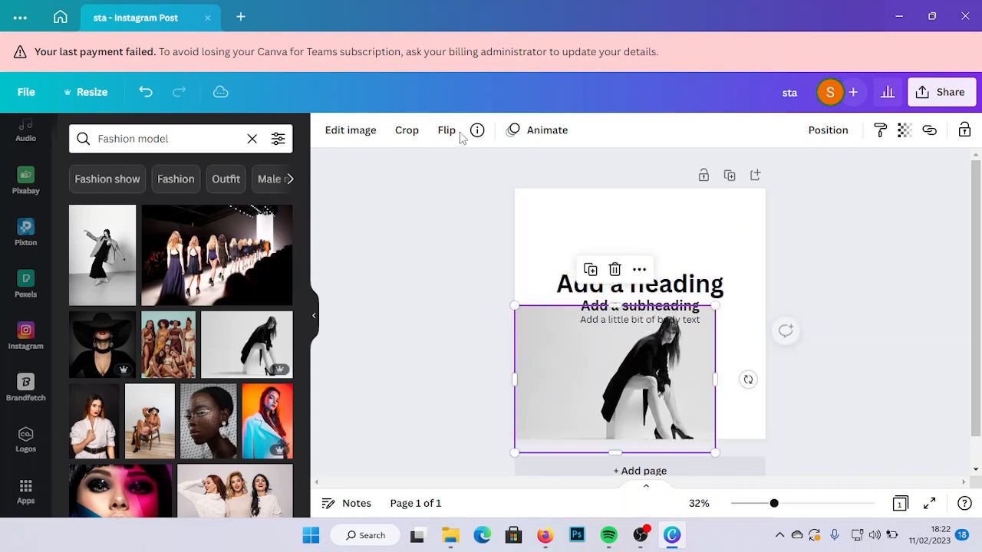
left_click_drag(657, 392, 665, 442)
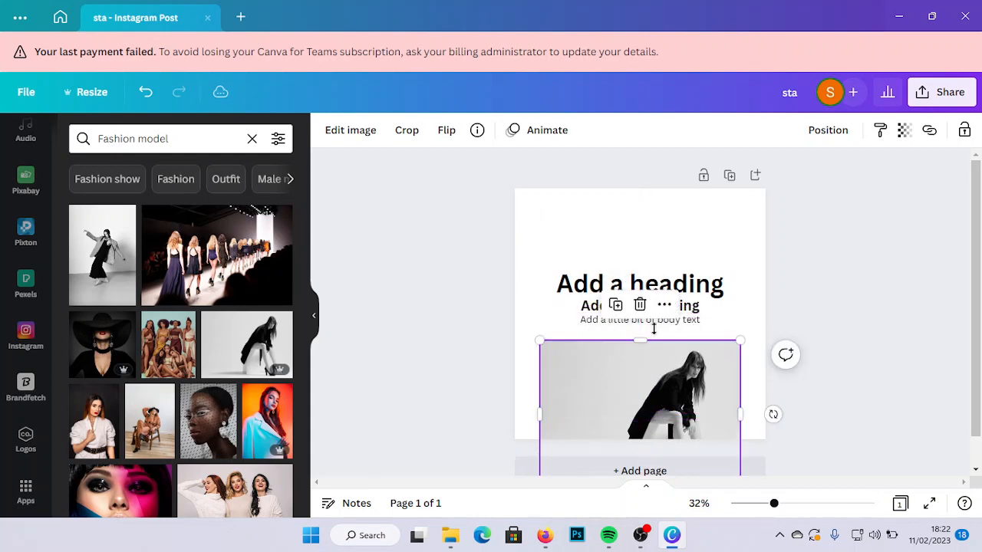
left_click(604, 290)
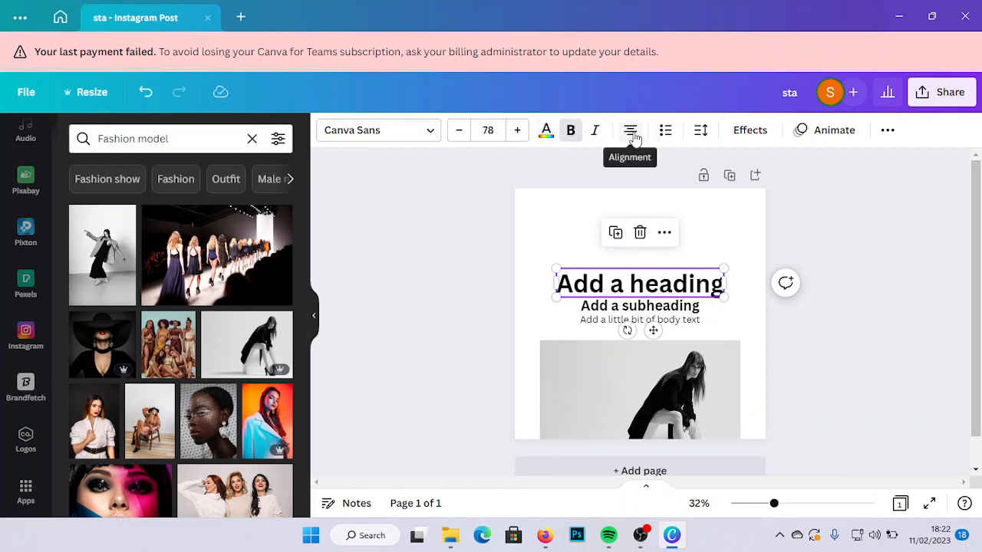
left_click(606, 391)
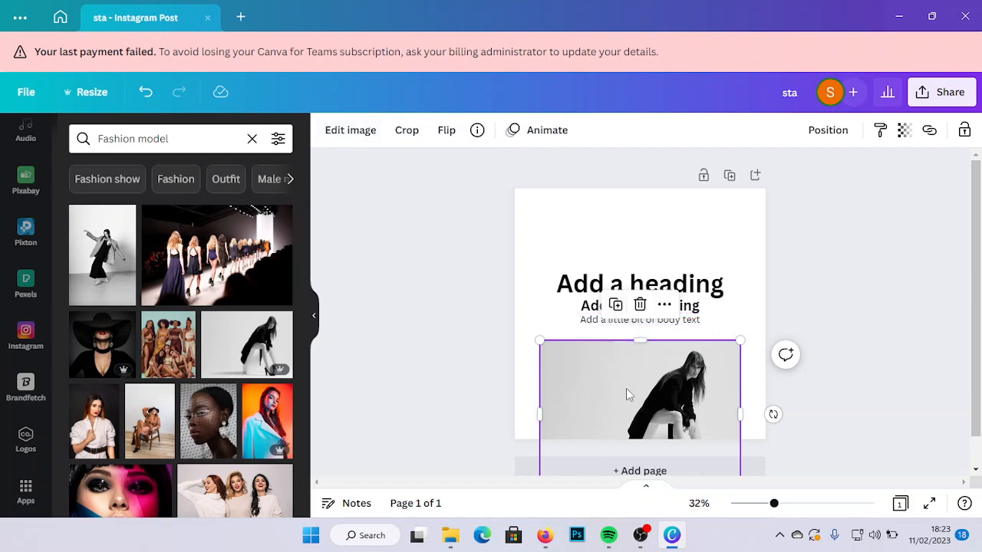
- Place the heading at the upper left, the subheading in the top-right corner and the body text at the left edge, with the photo centred below
left_click_drag(628, 400, 649, 364)
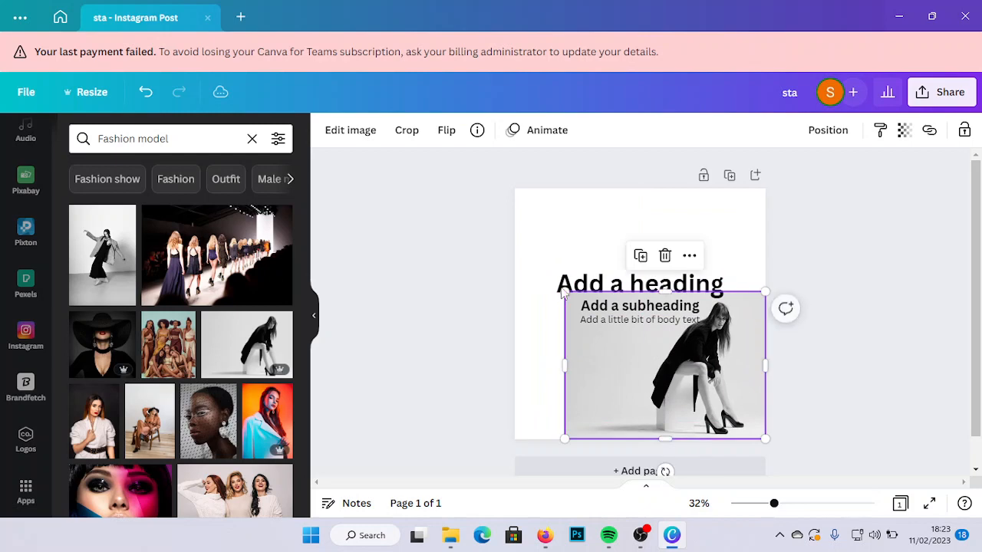
left_click_drag(608, 281, 535, 201)
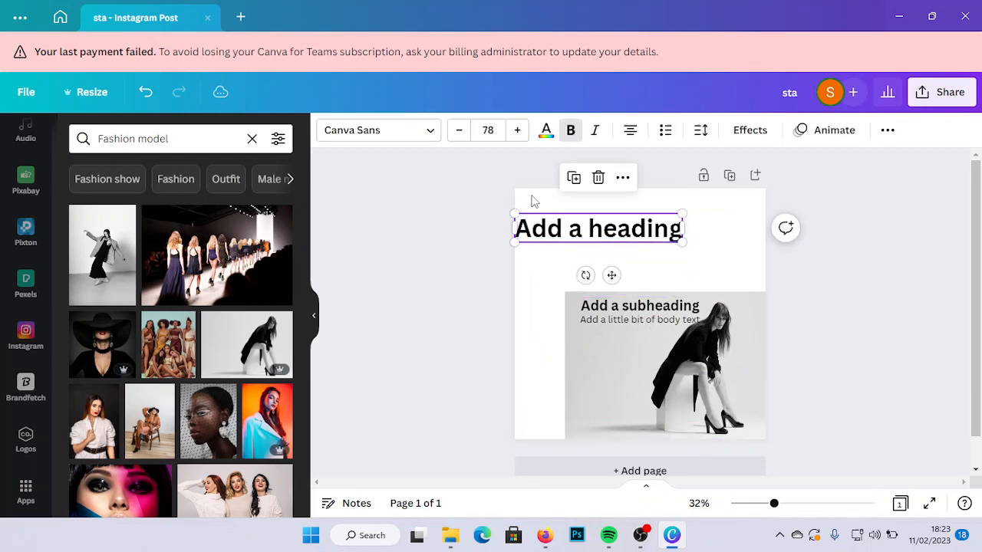
left_click(617, 314)
left_click_drag(653, 347, 737, 240)
left_click(673, 321)
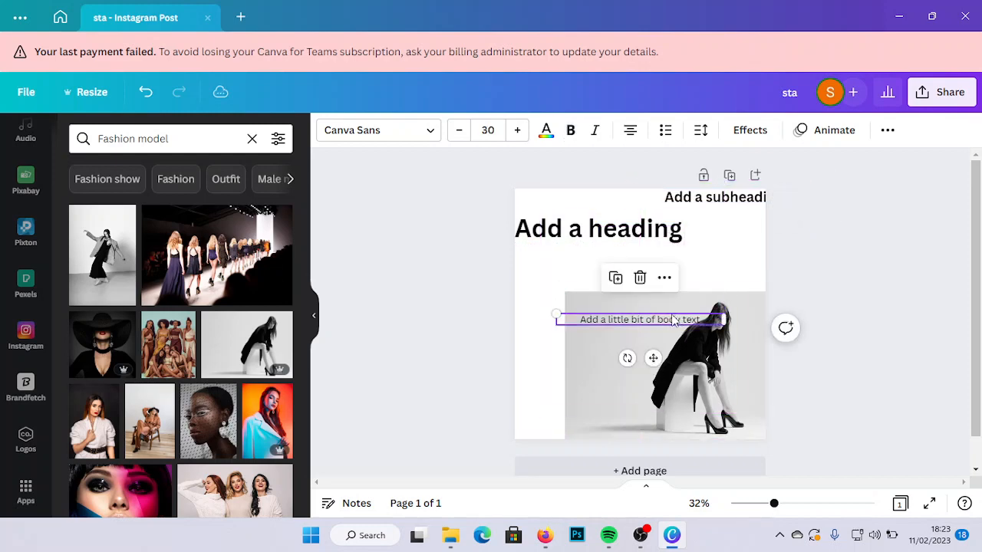
left_click_drag(651, 355, 554, 303)
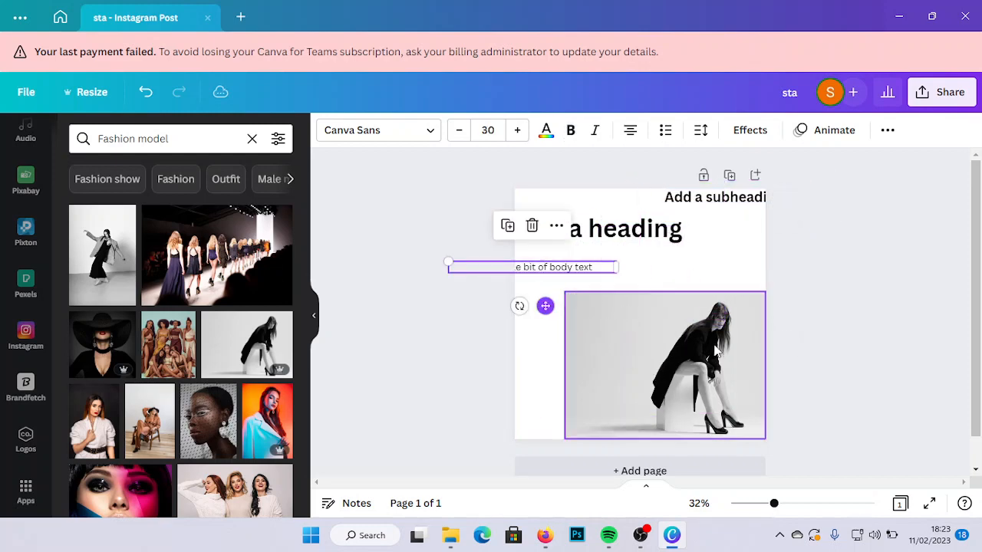
left_click_drag(706, 348, 682, 317)
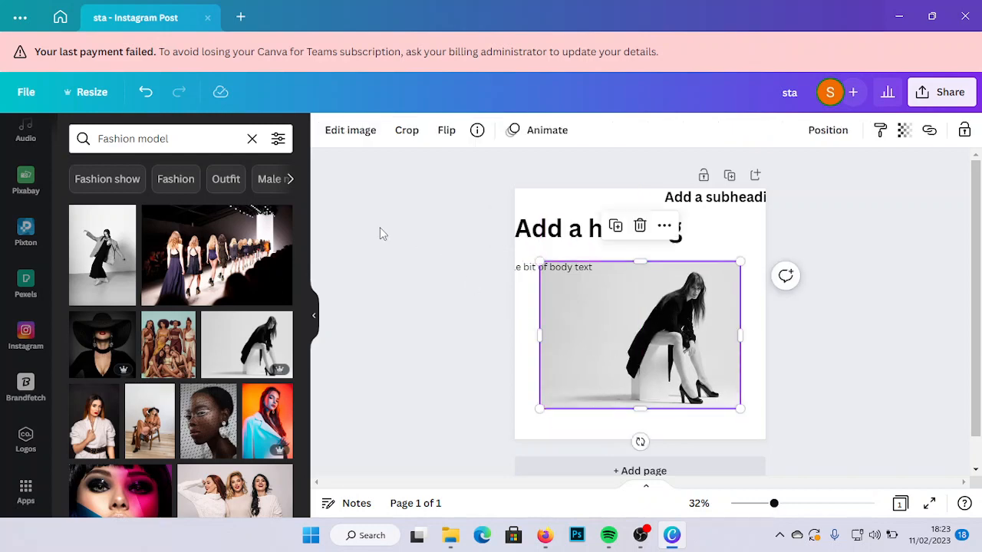
- Remove the background of the fashion photo with the Background Remover
left_click(341, 132)
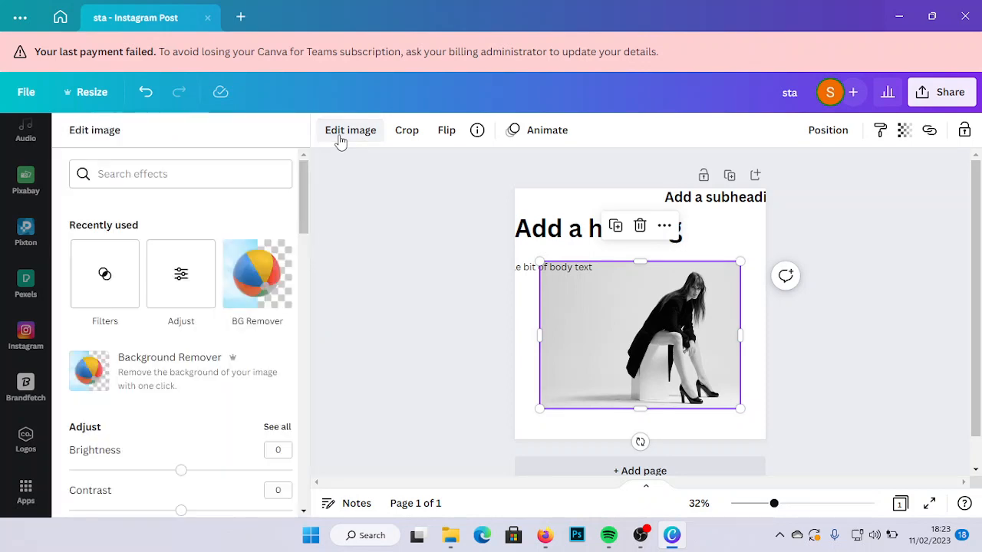
mouse_move(304, 222)
left_mouse_down()
mouse_move(300, 253)
mouse_move(304, 211)
left_mouse_up()
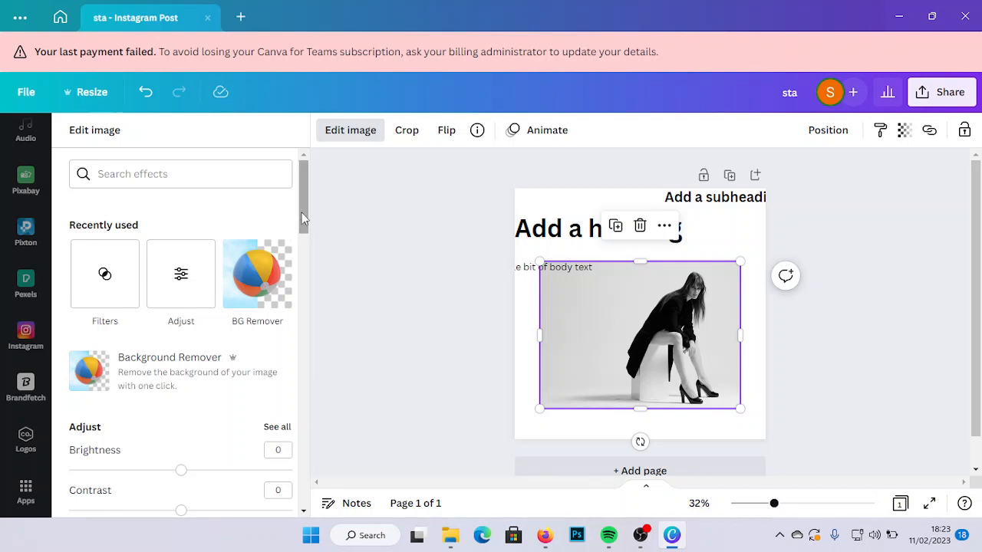
left_click_drag(303, 218, 302, 243)
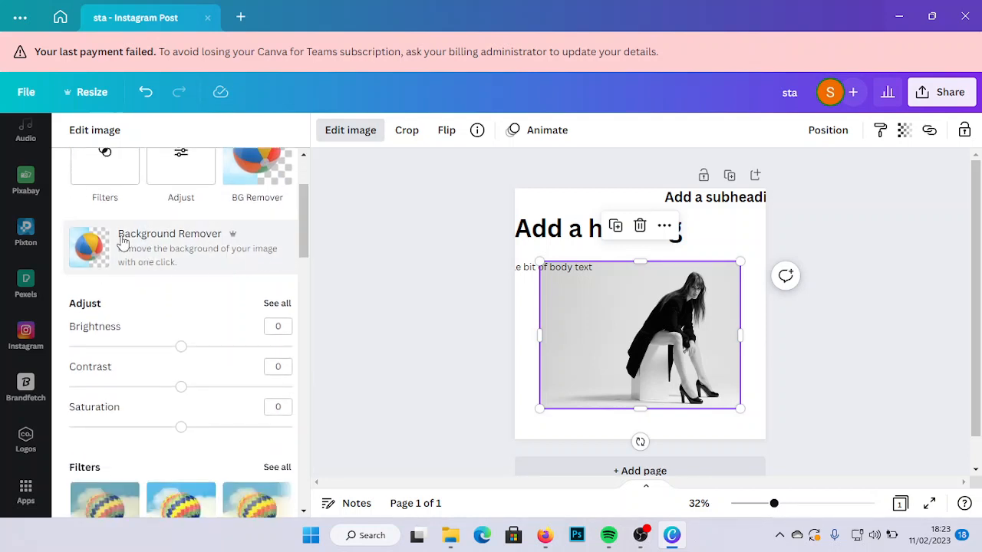
left_click(192, 254)
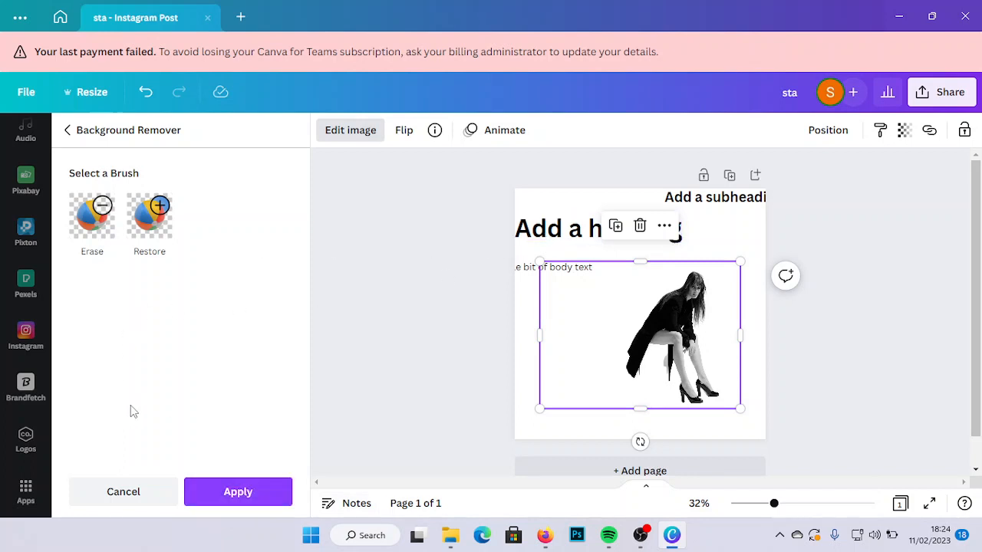
- Apply the background removal to the fashion photo and set the photo's brightness to -45
left_click(235, 500)
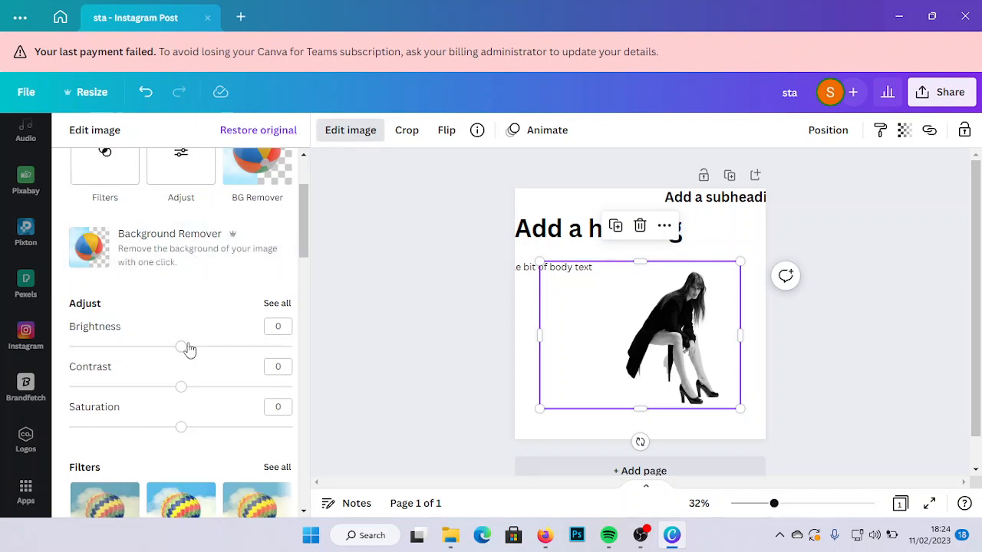
left_click_drag(184, 351, 134, 349)
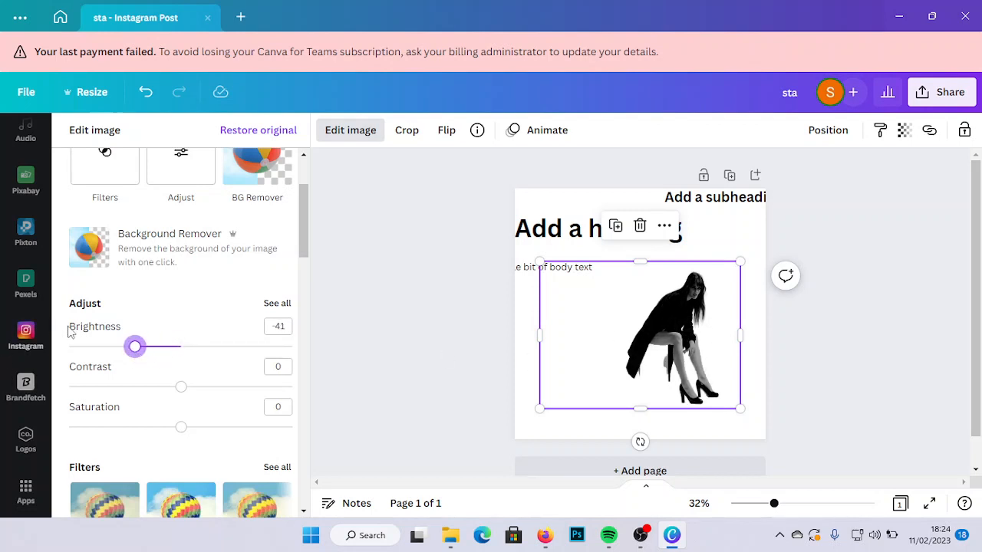
left_click_drag(160, 352, 192, 368)
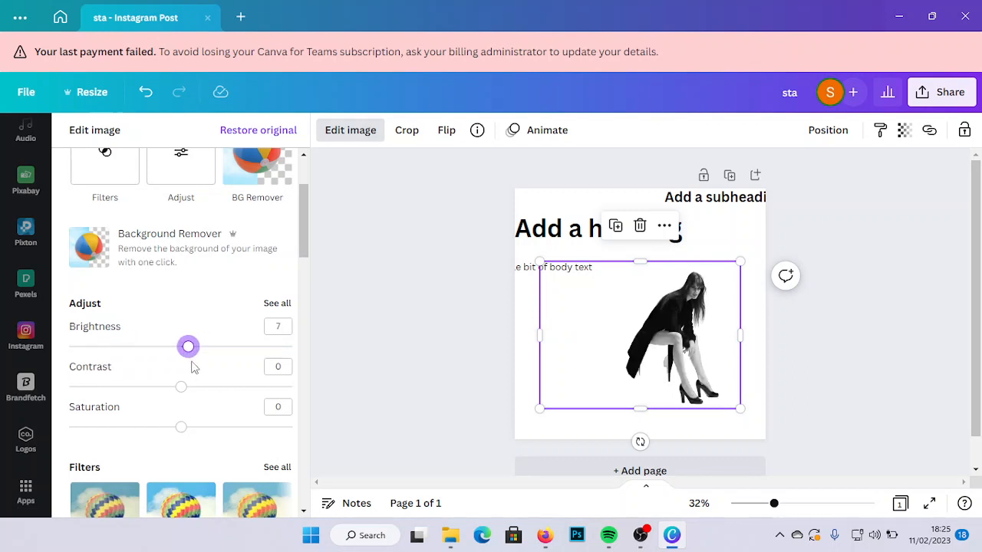
left_click_drag(305, 219, 300, 261)
left_click_drag(189, 265, 119, 261)
left_click(793, 503)
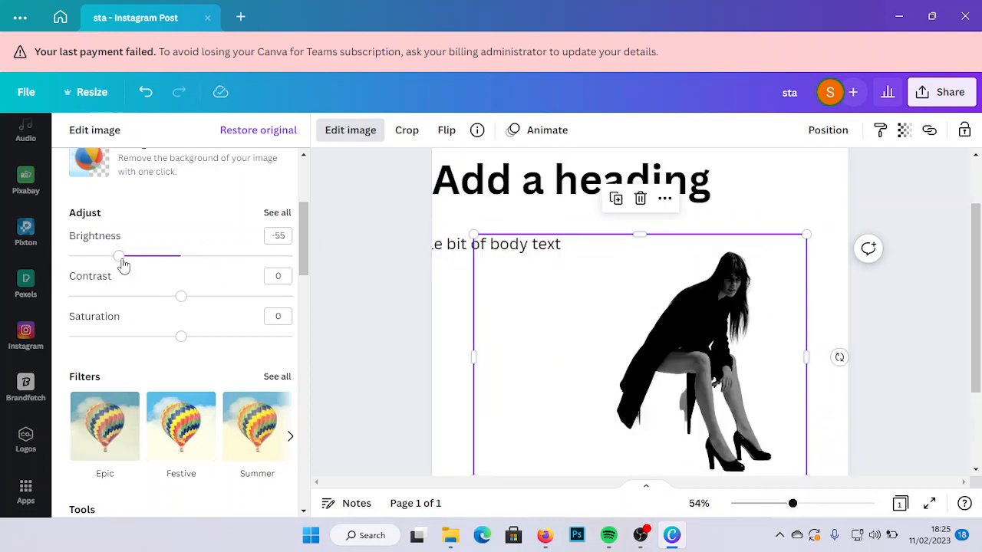
mouse_move(123, 265)
left_mouse_down()
mouse_move(237, 263)
mouse_move(129, 270)
left_mouse_up()
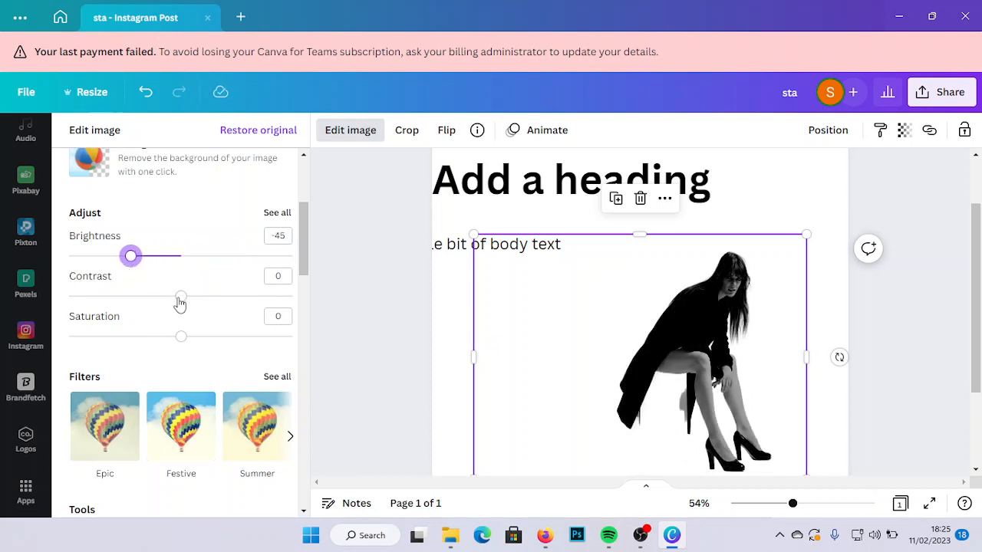
- Set the fashion photo's contrast to 12 and its saturation to -32
mouse_move(180, 304)
left_mouse_down()
mouse_move(139, 303)
mouse_move(212, 302)
mouse_move(195, 309)
left_mouse_up()
left_click_drag(305, 269, 303, 292)
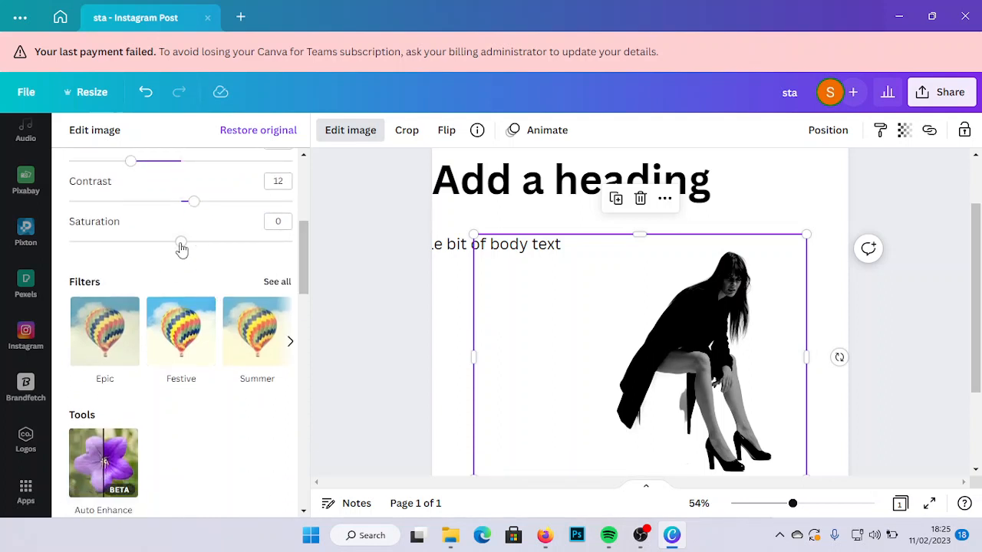
left_click_drag(182, 249, 146, 253)
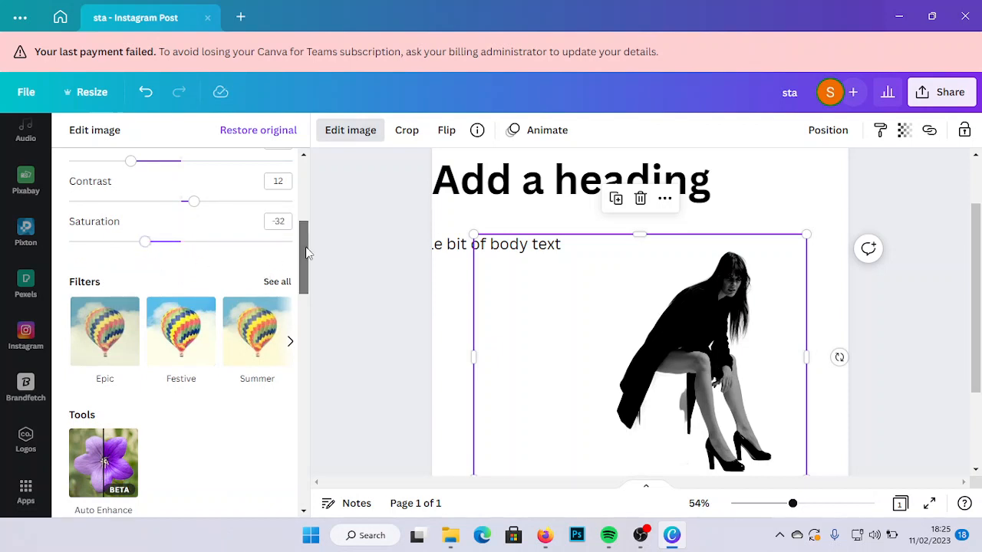
left_click_drag(306, 253, 304, 260)
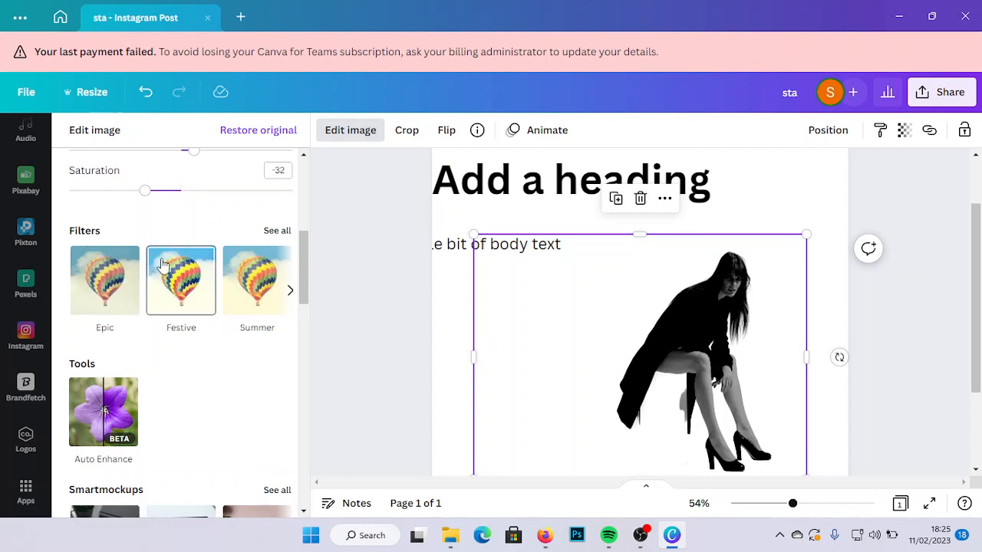
- Try the Epic, Festive, Afterglow and Solar filters on the fashion photo and reset the filter to None
left_click(277, 231)
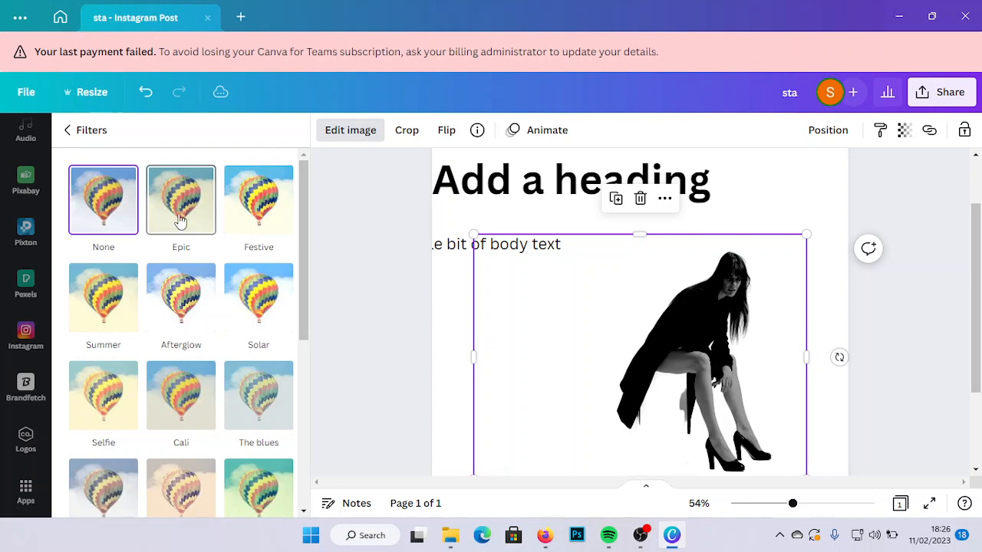
left_click(176, 207)
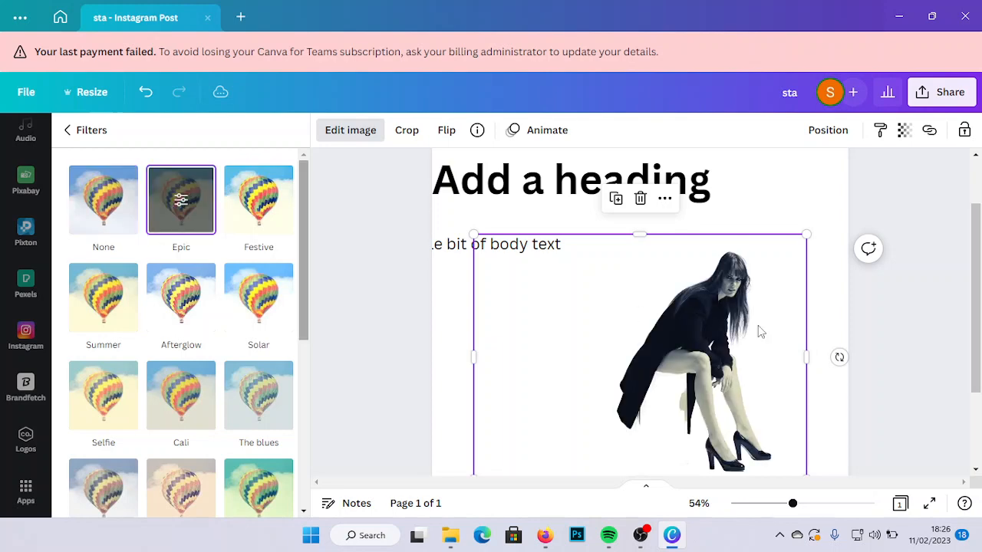
left_click(280, 219)
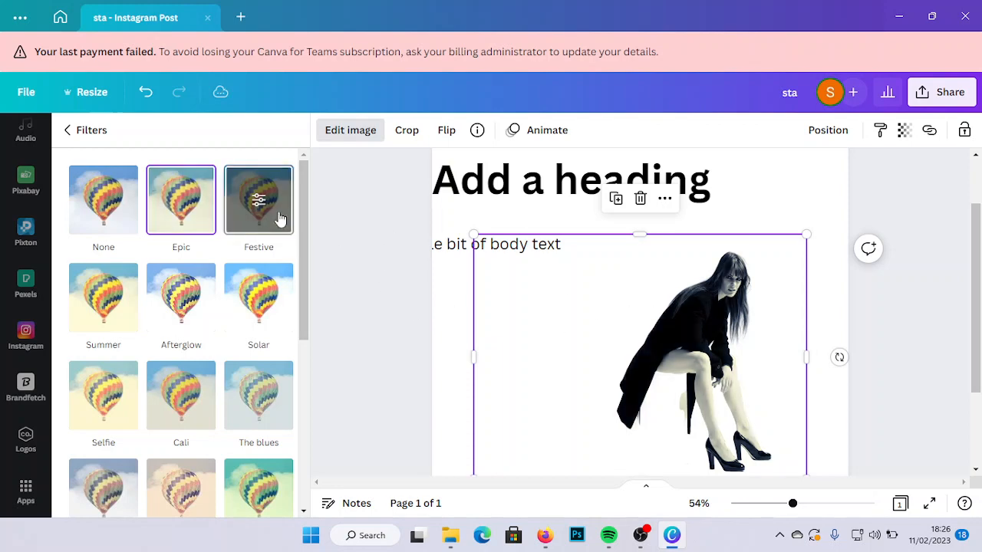
left_click(212, 303)
left_click(258, 297)
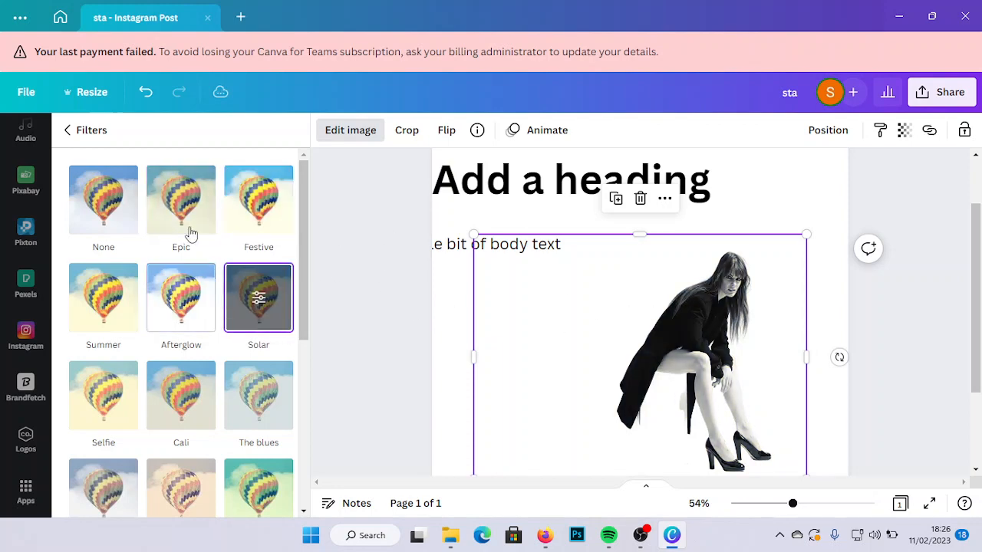
left_click(119, 206)
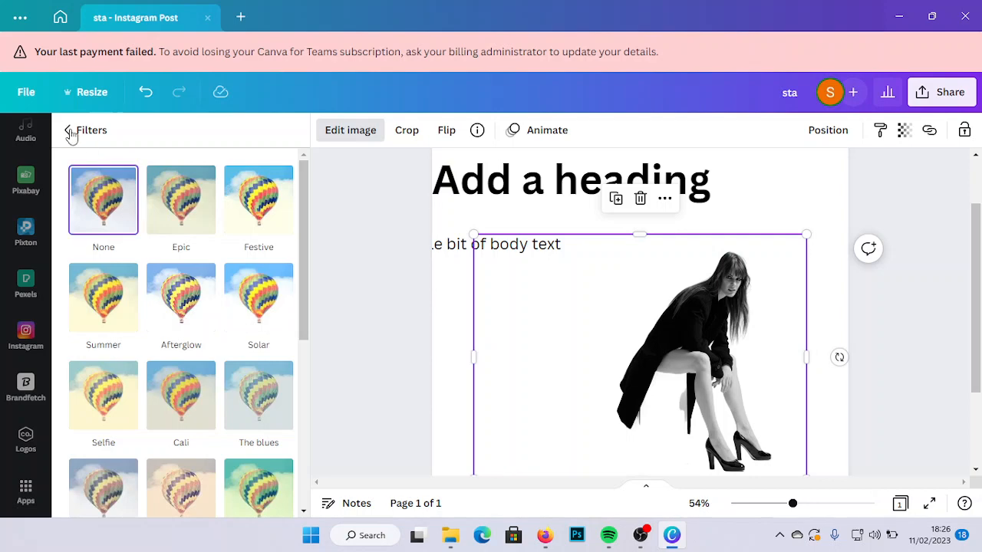
left_click(67, 131)
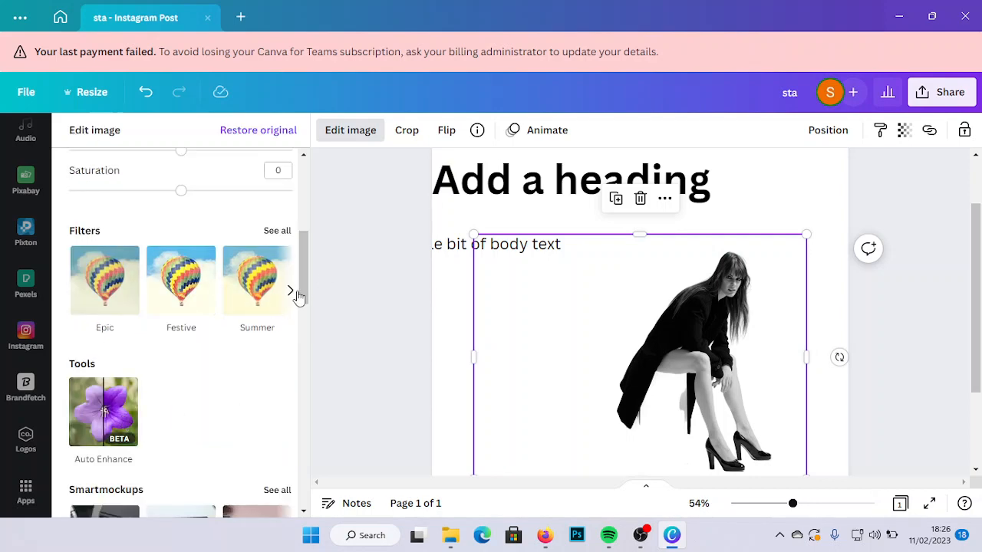
scroll(303, 315, "down", 3)
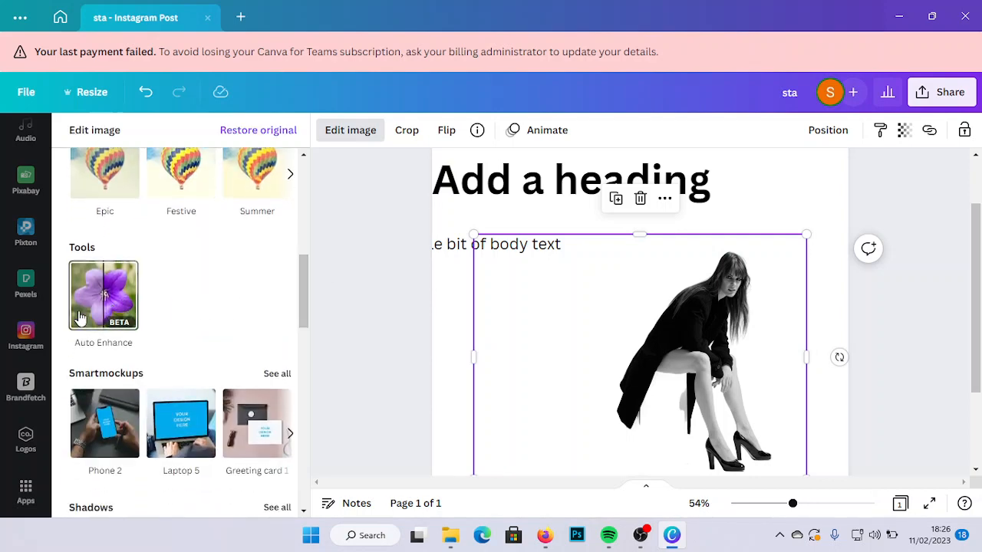
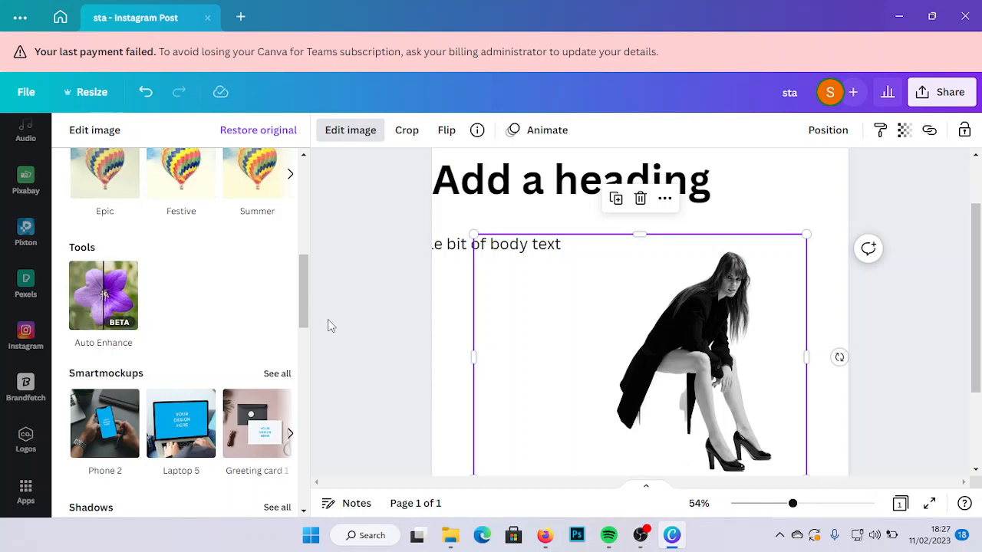
- Crop away the empty left part of the fashion photo so it closely frames the seated model
left_click_drag(301, 300, 300, 332)
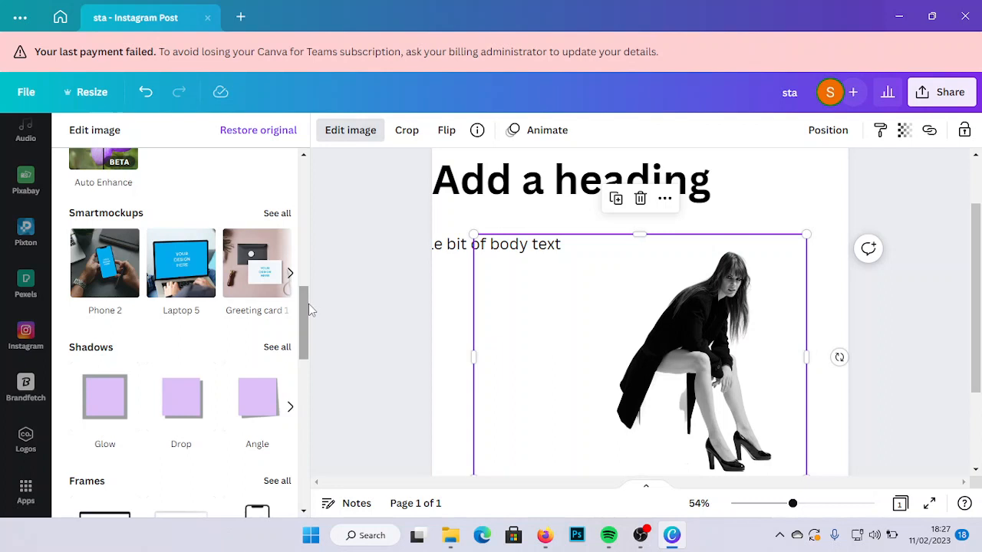
left_click_drag(303, 304, 302, 305)
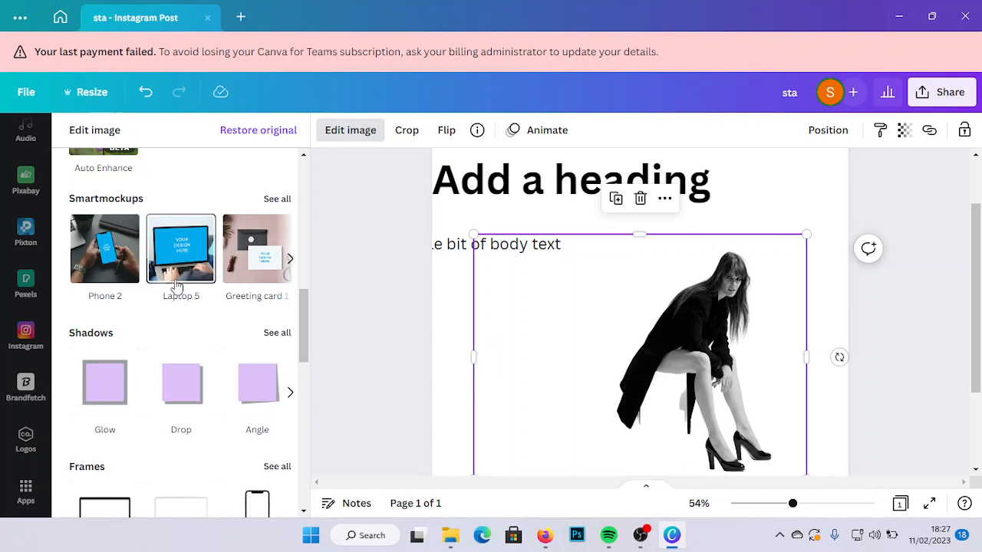
scroll(299, 327, "down", 2)
left_click_drag(300, 327, 298, 334)
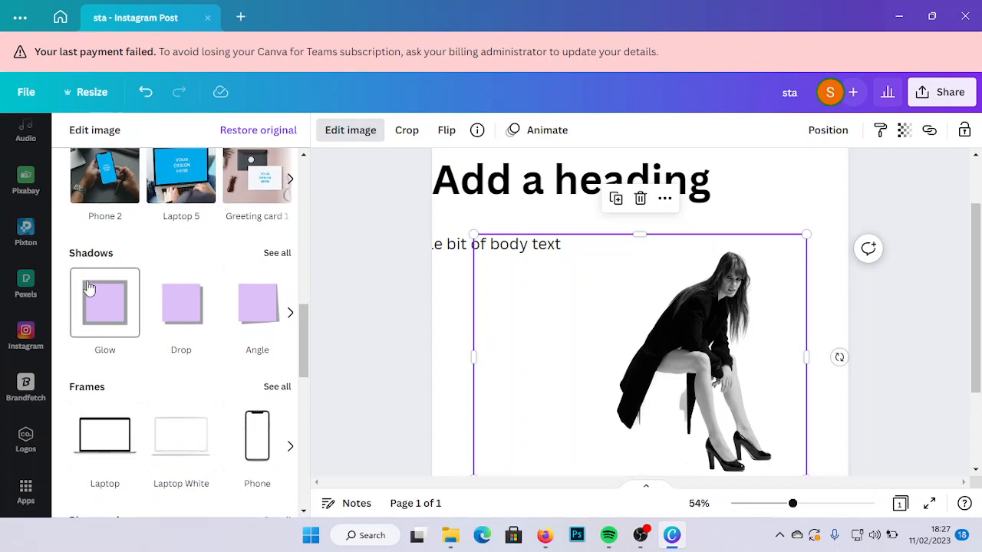
left_click_drag(506, 365, 606, 359)
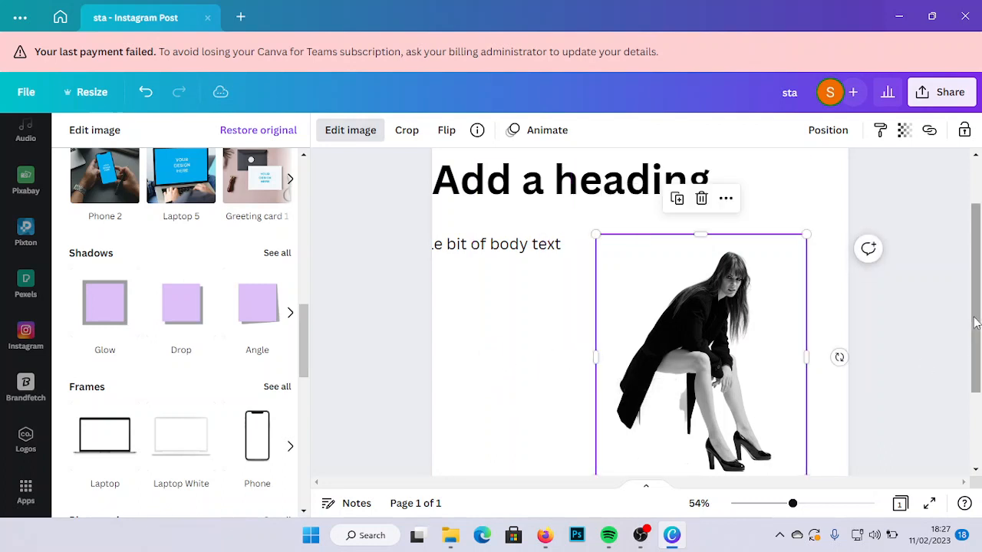
left_click_drag(976, 324, 976, 336)
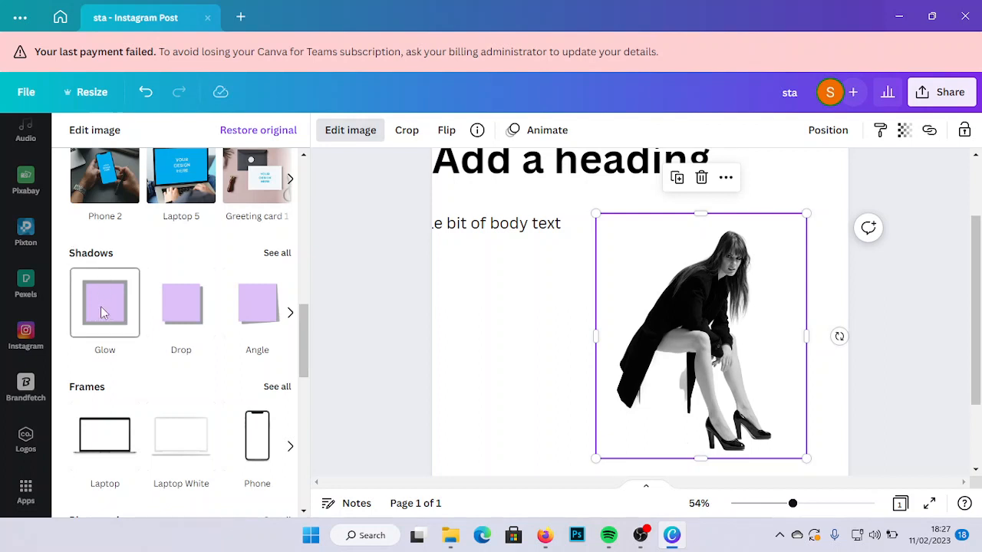
- Try the Glow, Drop and Angle shadows on the fashion photo
left_click(100, 306)
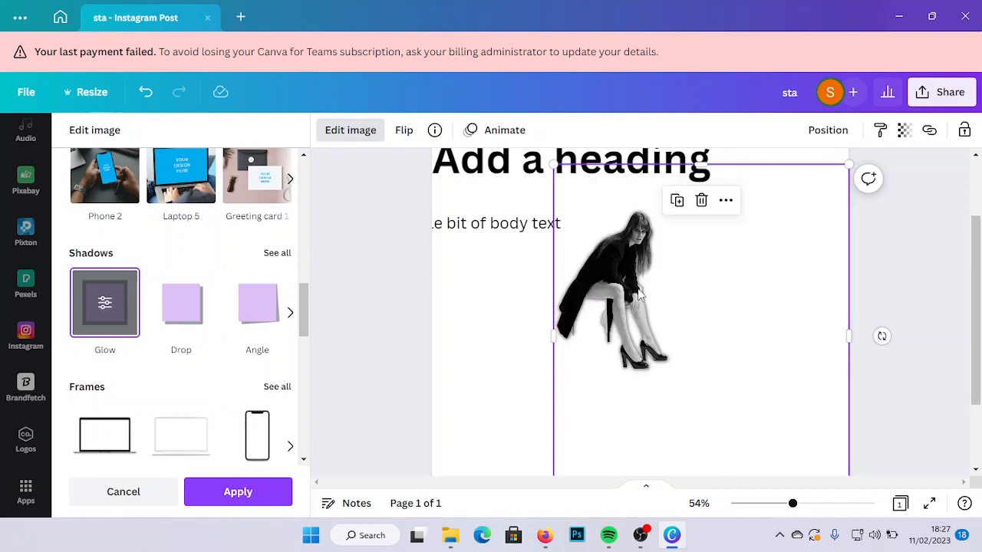
left_click(172, 312)
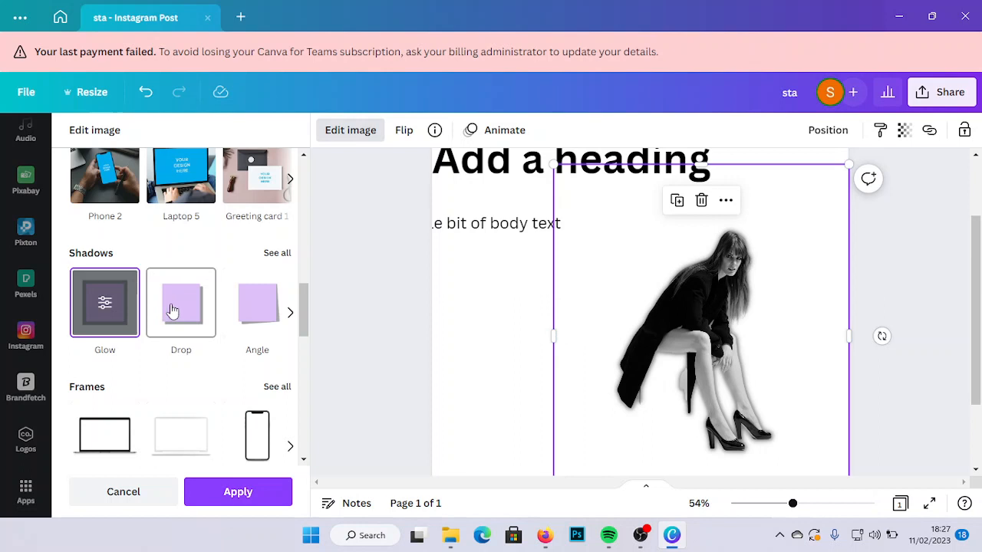
left_click(172, 310)
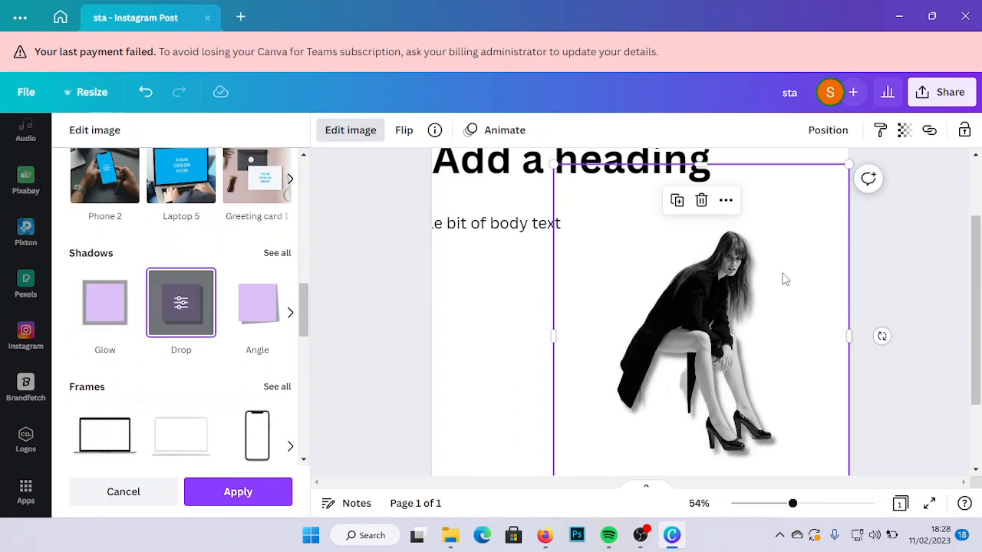
left_click(244, 315)
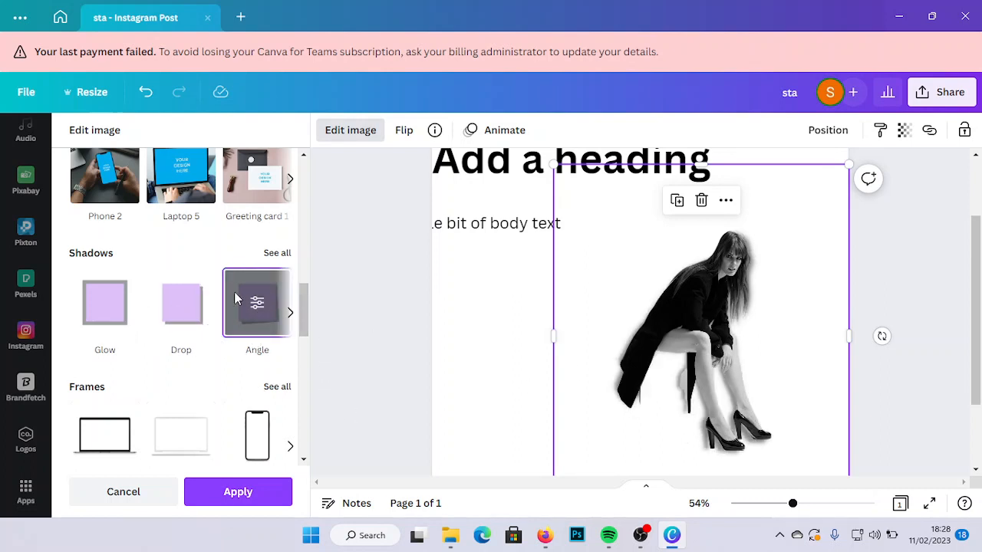
- Try the Laptop frame on the fashion photo and delete the photo from the page
left_click_drag(300, 332, 296, 354)
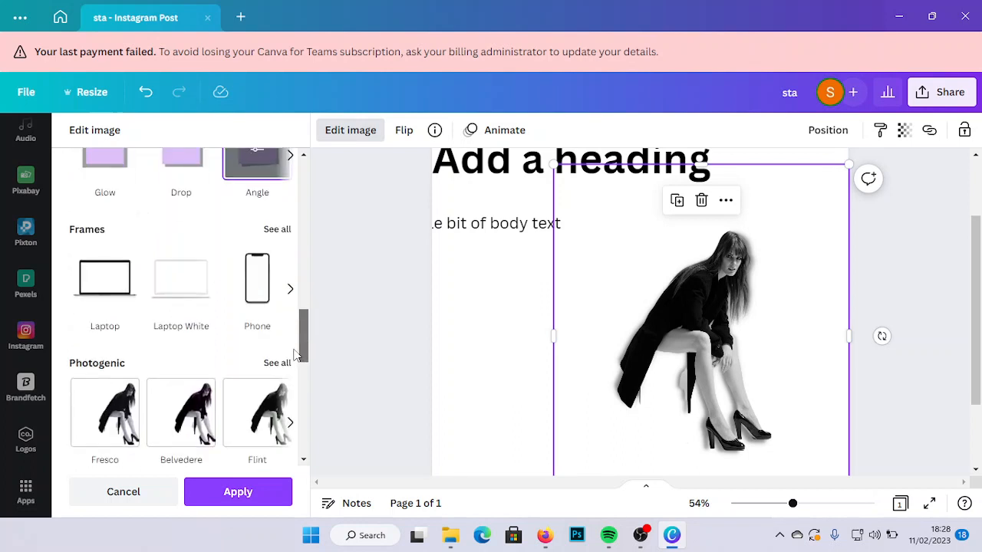
left_click(125, 278)
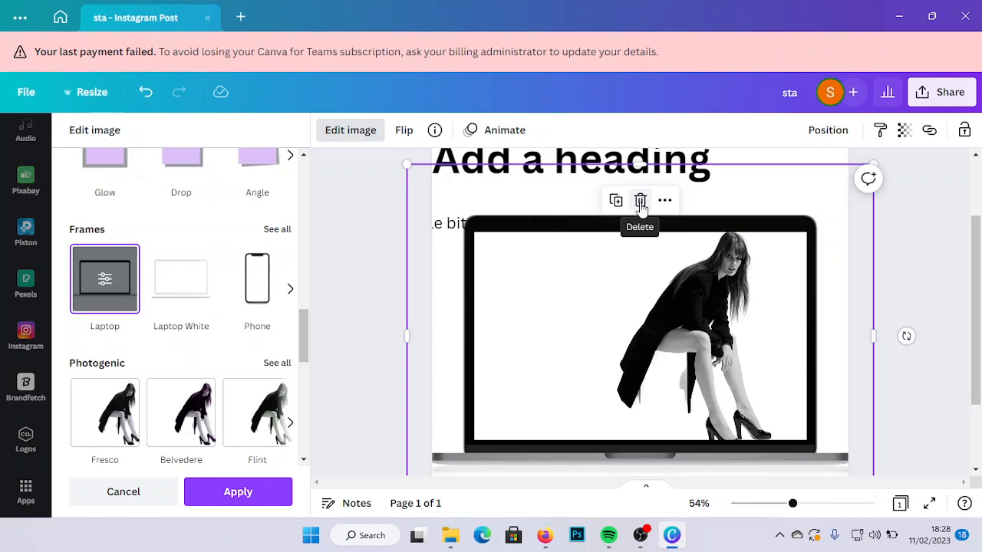
left_click(640, 201)
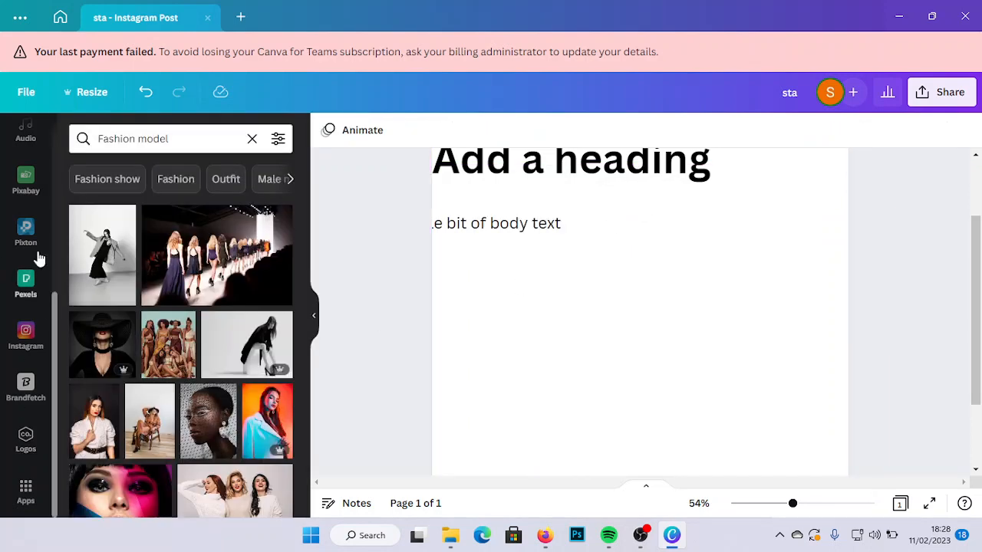
- Search the stock photos for "dog" and place the picture of the black puppy on grass below the heading
left_click_drag(54, 318, 38, 212)
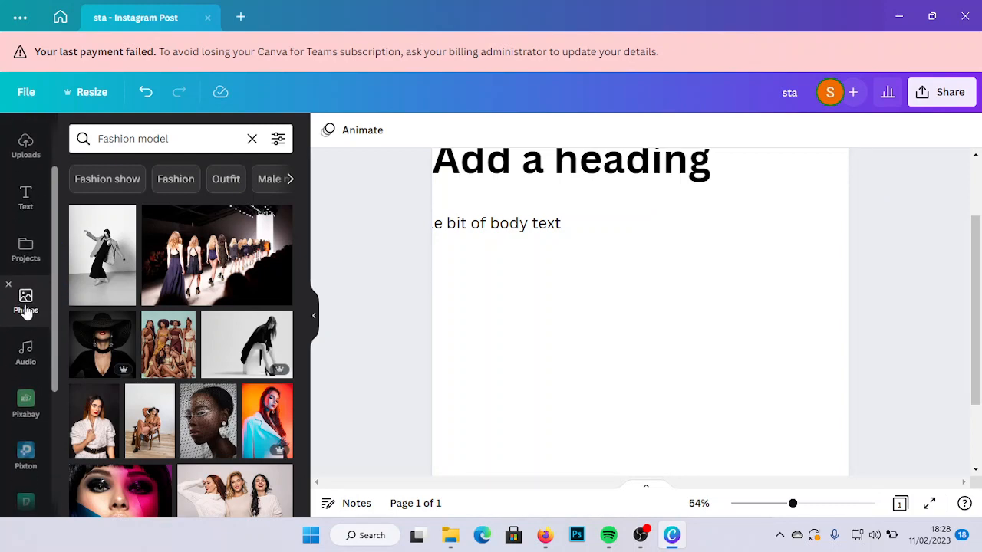
left_click(198, 139)
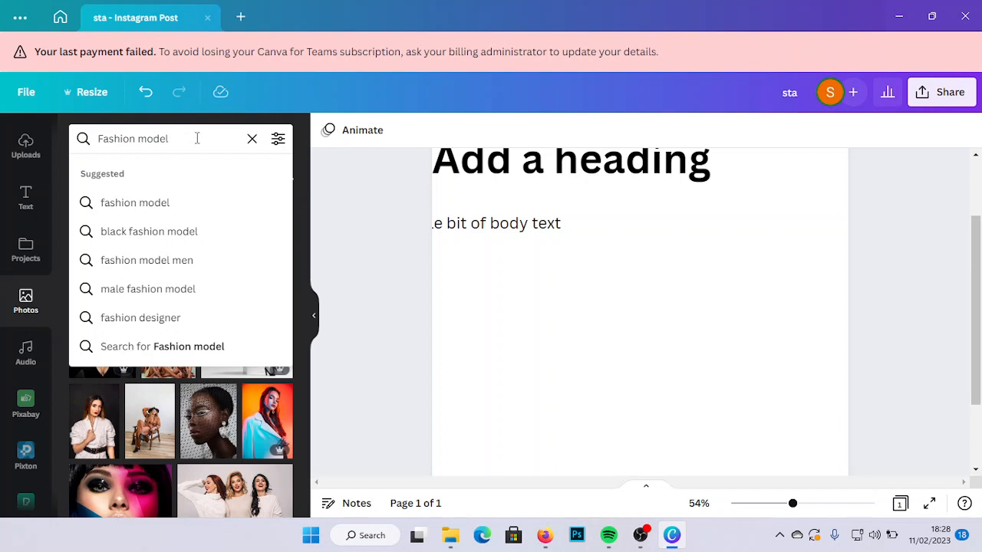
key("BackSpace")
key("BackSpace")
key("BackSpace")
key("BackSpace")
key("BackSpace")
key("BackSpace")
key("BackSpace")
key("BackSpace")
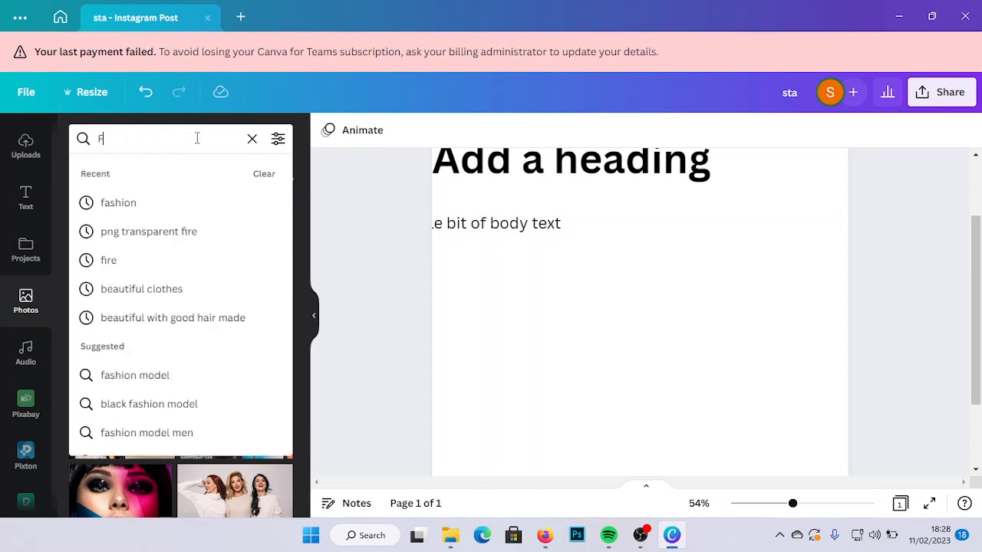
type("dog")
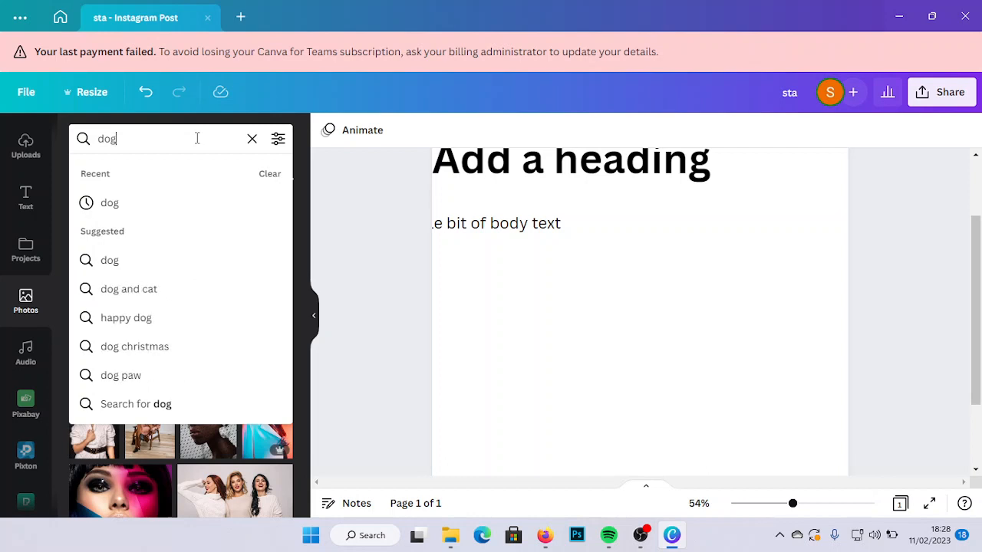
key("Return")
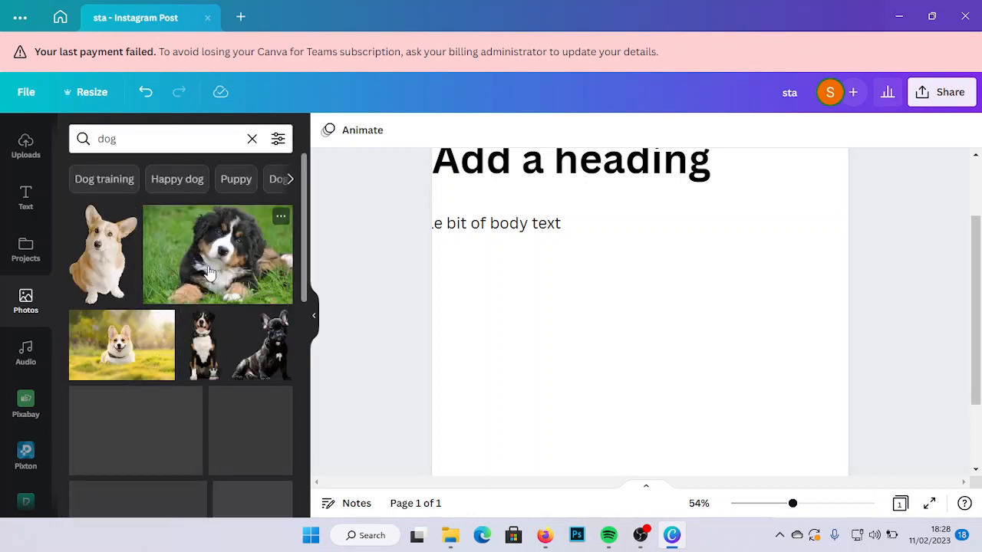
left_click(208, 274)
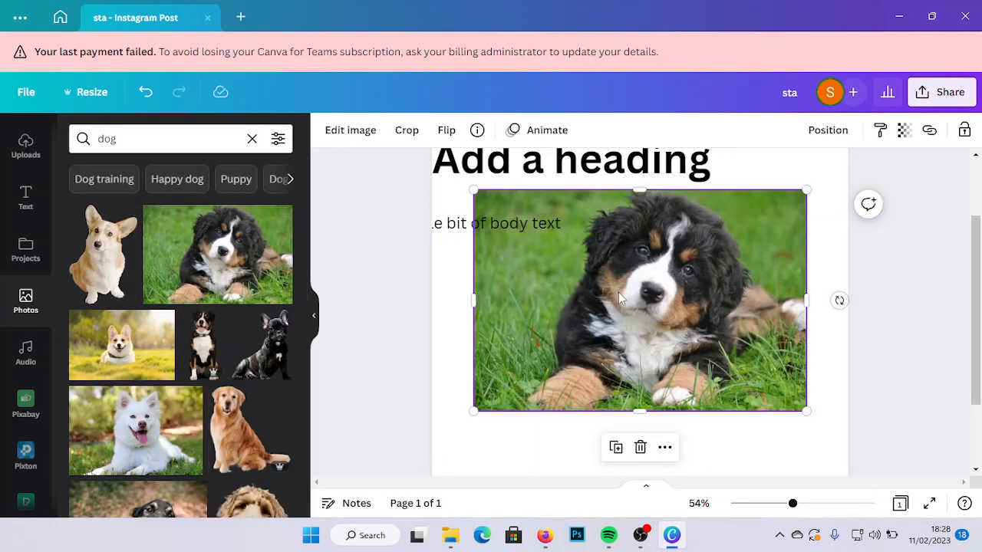
mouse_move(617, 270)
left_mouse_down()
mouse_move(619, 300)
mouse_move(611, 277)
left_mouse_up()
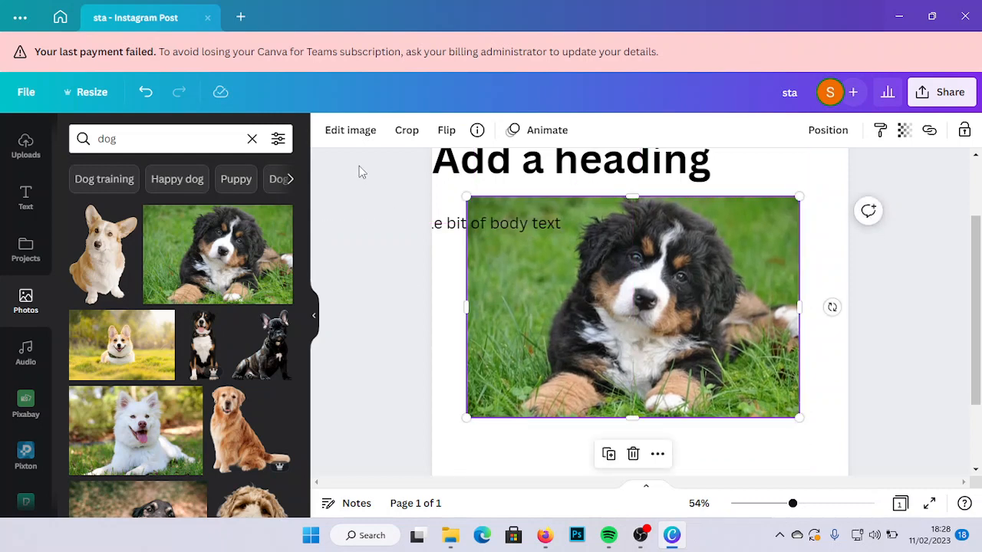
- Put the puppy photo into the Laptop frame and center it horizontally on the page
left_click(362, 137)
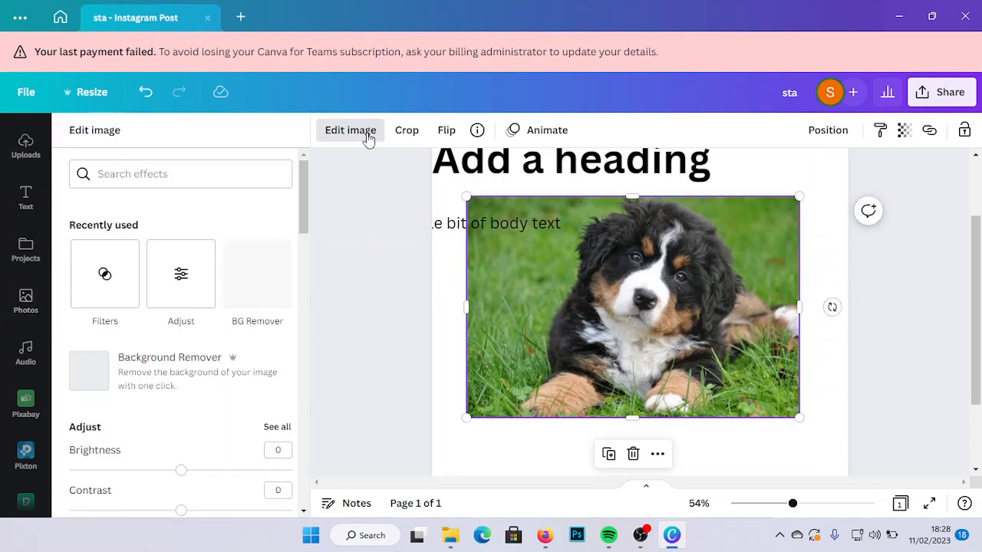
left_click_drag(304, 228, 304, 419)
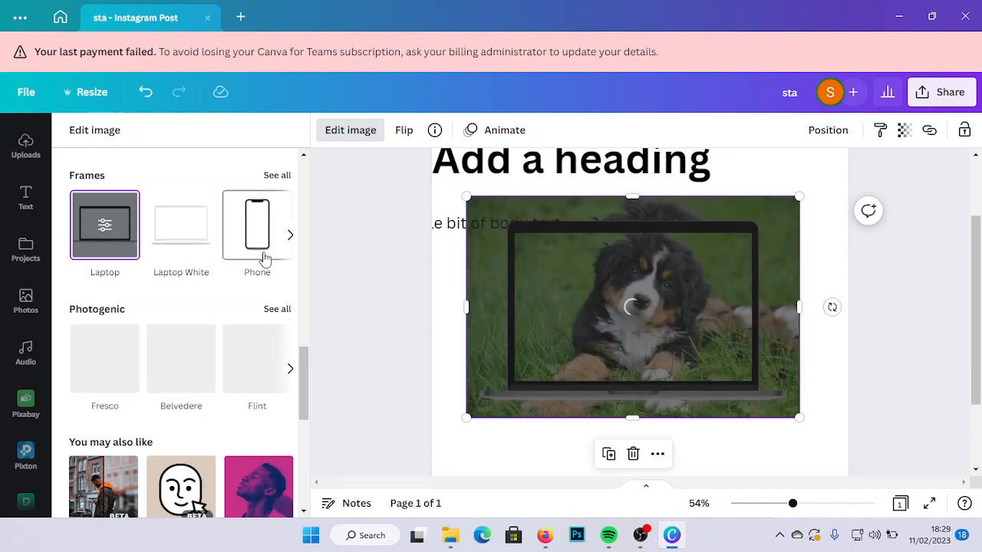
left_click_drag(699, 267, 706, 254)
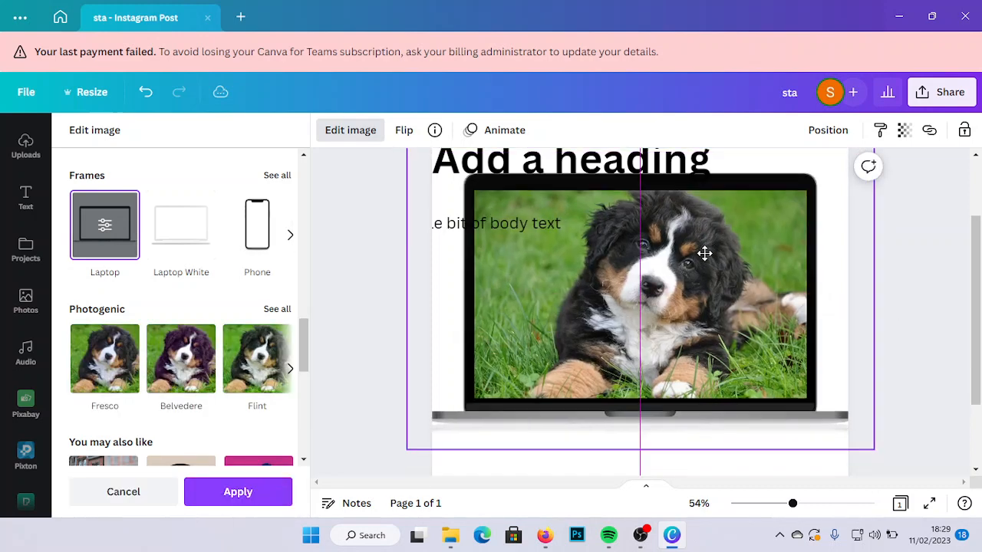
- Try the Phone frame on the puppy photo, switch back to the Laptop frame and apply it
left_click(259, 227)
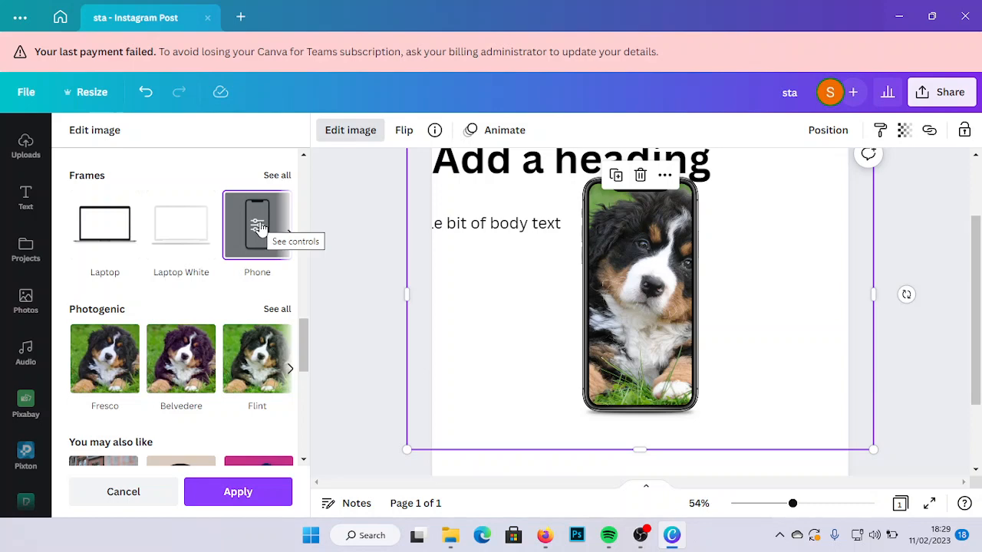
left_click(100, 229)
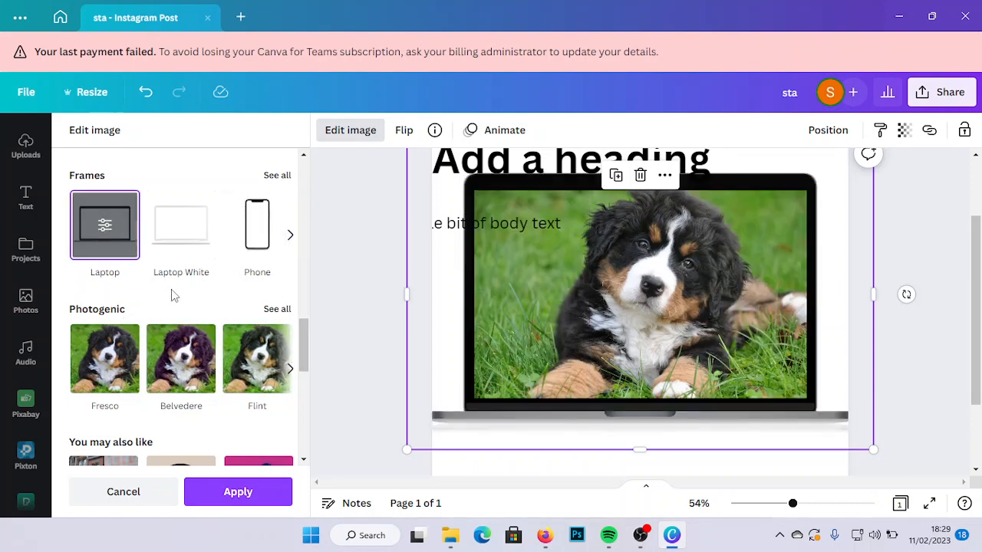
left_click_drag(304, 328, 300, 404)
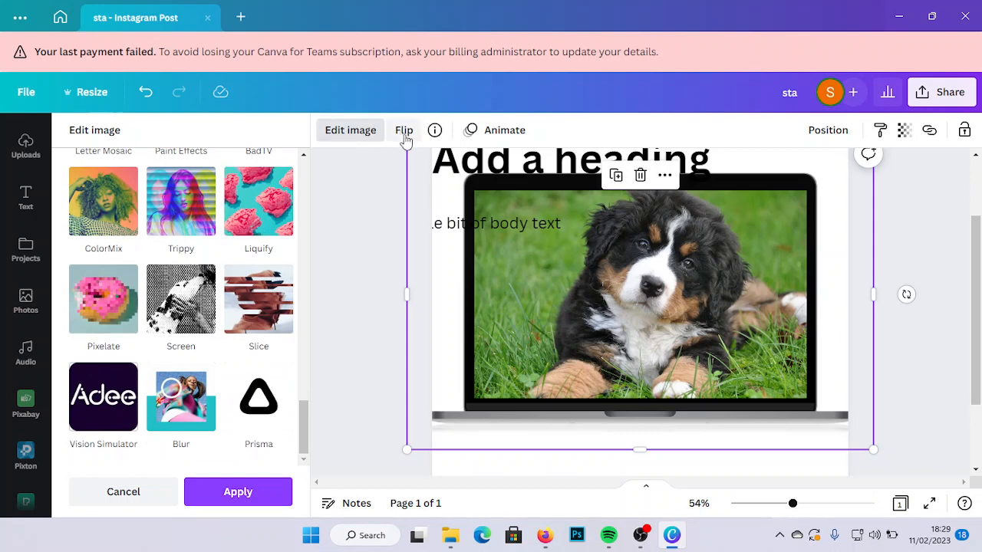
left_click(261, 497)
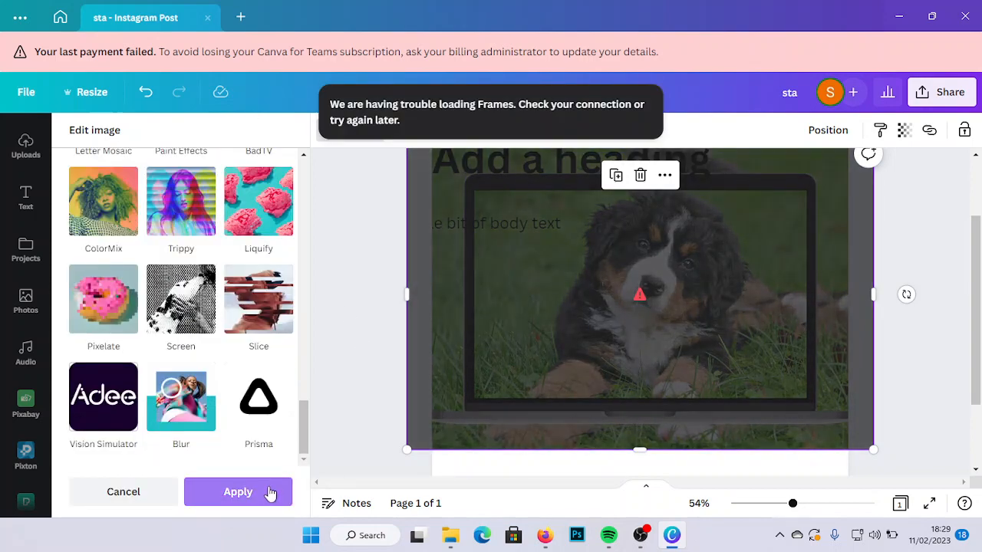
left_click(648, 289)
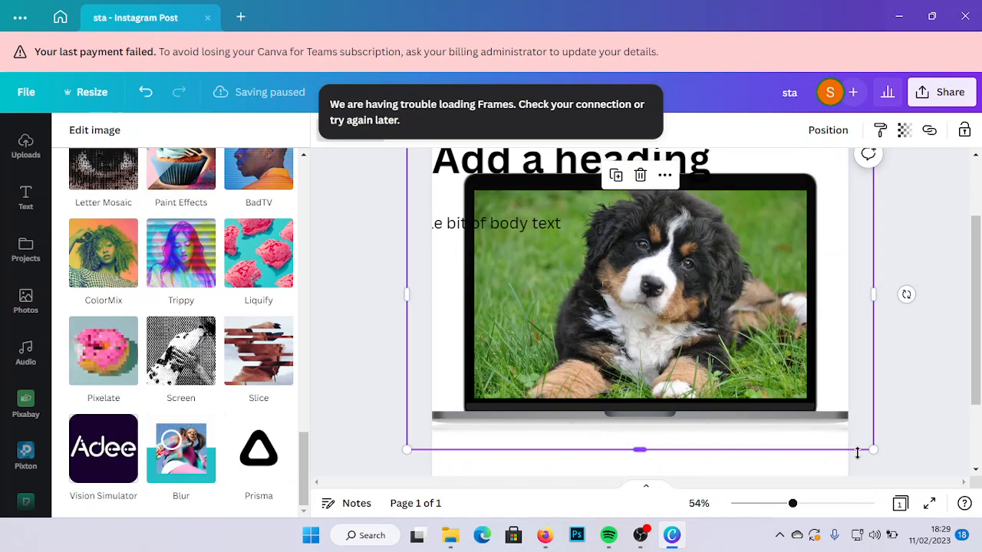
- Shrink the laptop-framed puppy photo and position it below the heading near the middle of the page
left_click_drag(858, 454, 715, 357)
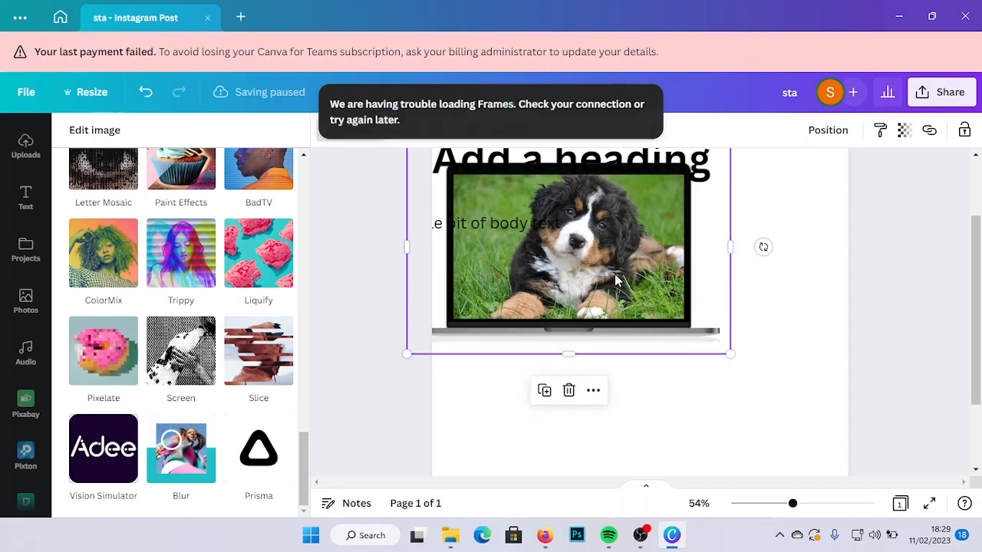
left_click_drag(614, 274, 668, 348)
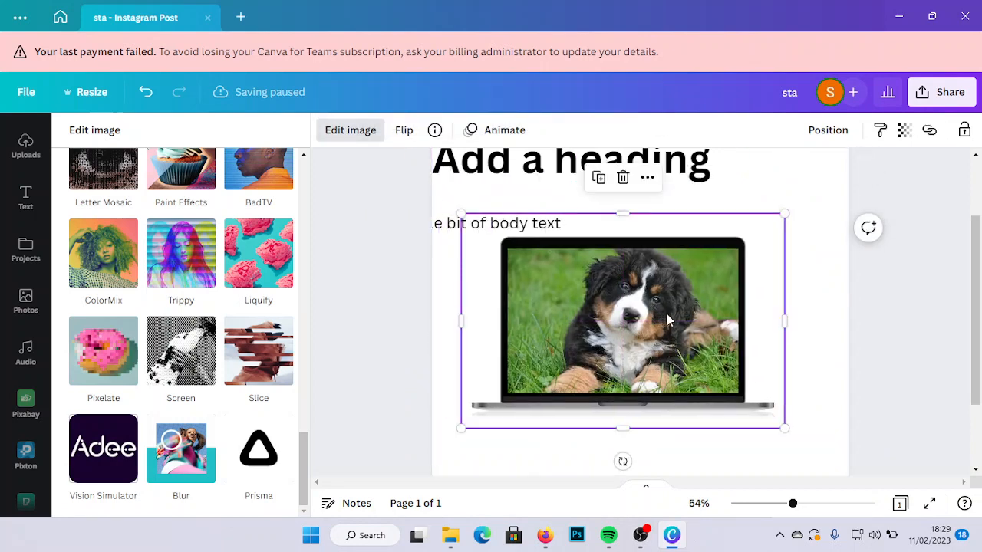
left_click_drag(666, 314, 679, 314)
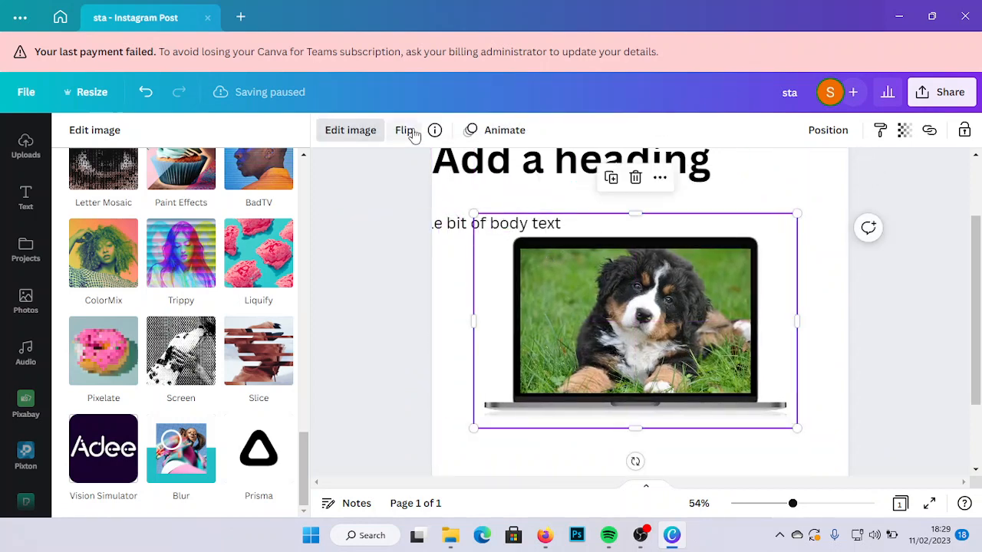
- Try flipping the laptop-framed puppy photo horizontally and vertically, and return it to its original orientation
left_click(405, 131)
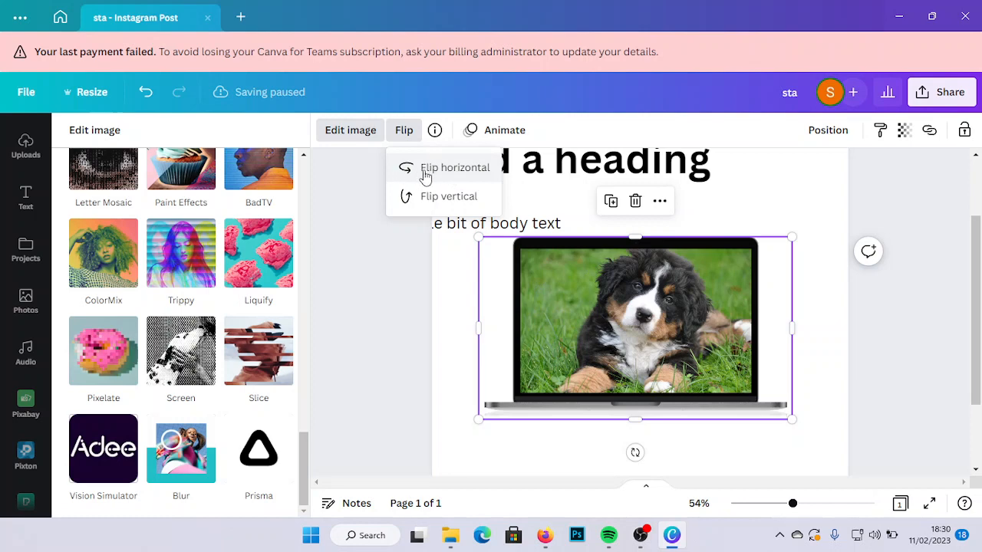
left_click(468, 174)
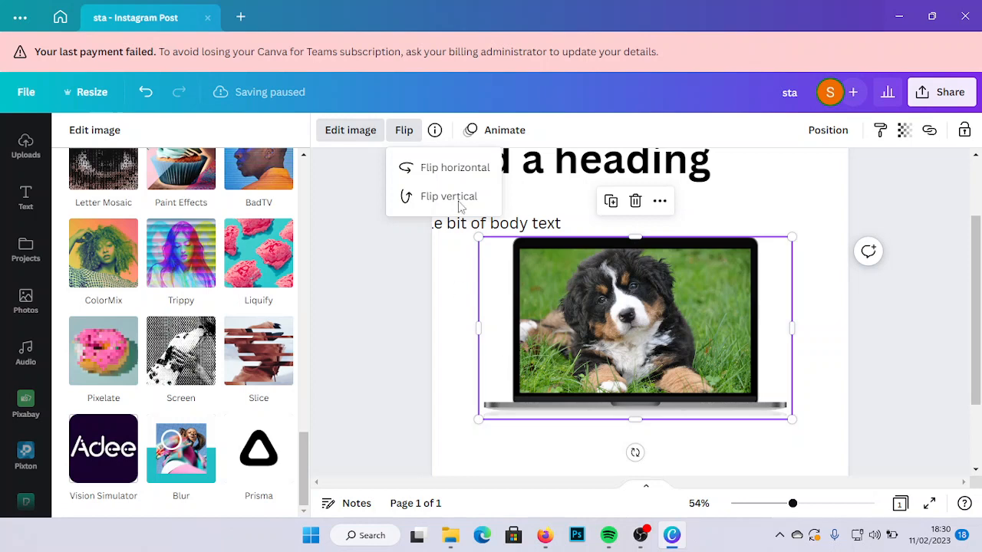
left_click(460, 205)
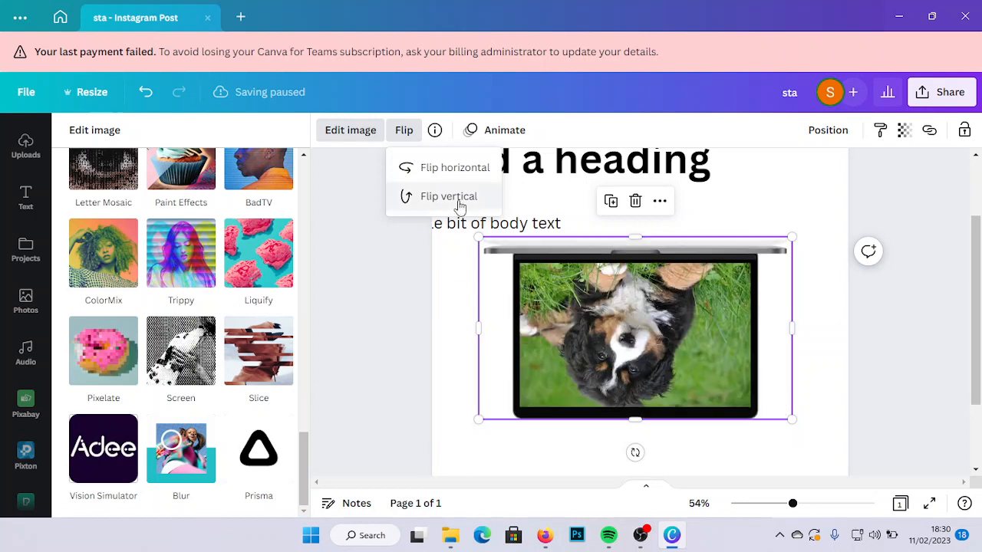
left_click(459, 206)
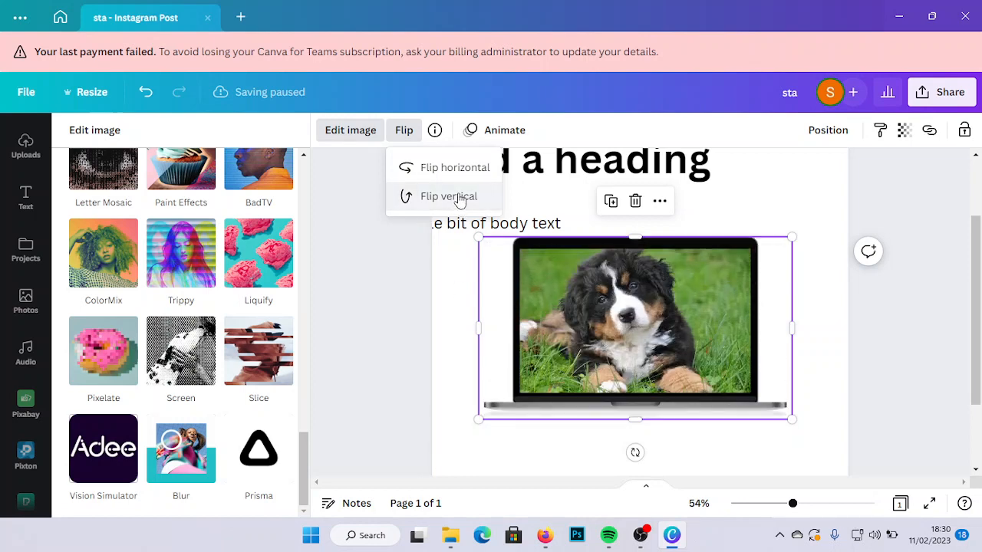
left_click(453, 169)
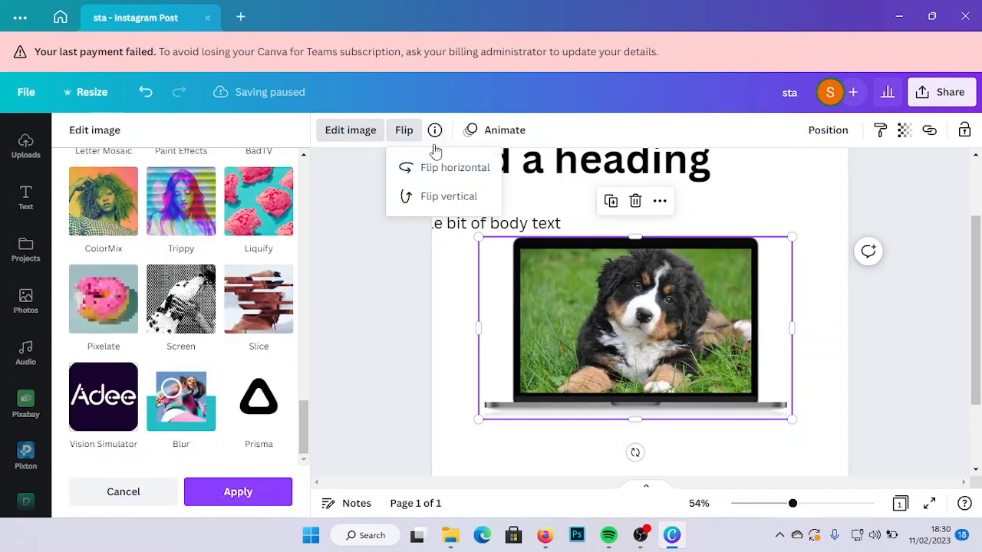
- Close the puppy photo's flip options and move the body text fully onto the page, between the heading and the laptop-framed photo
left_click(262, 500)
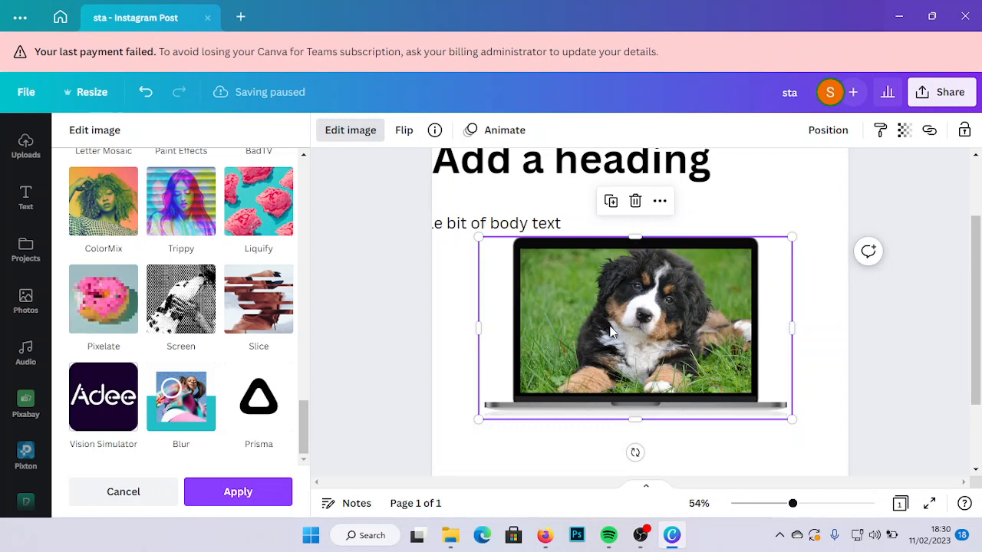
left_click(492, 225)
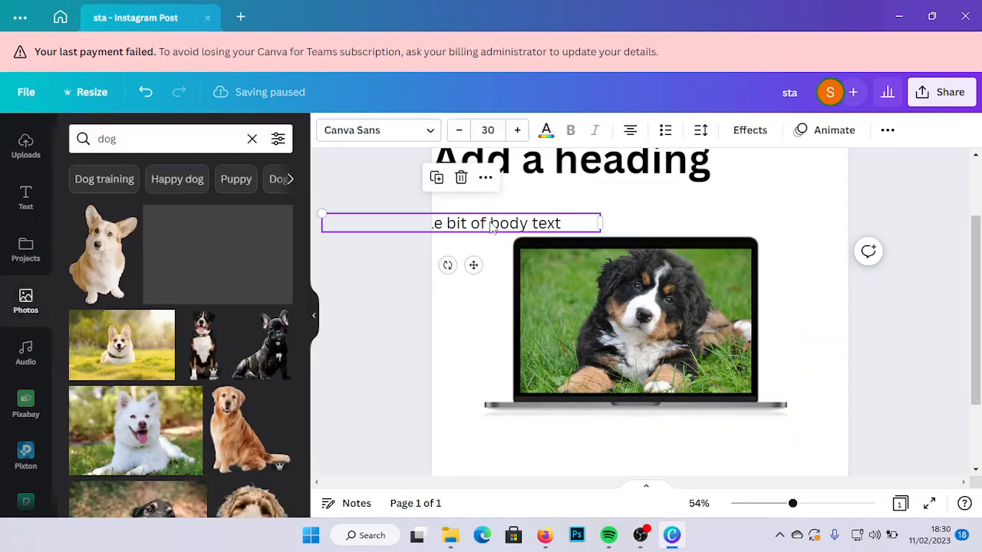
left_click_drag(488, 257, 619, 239)
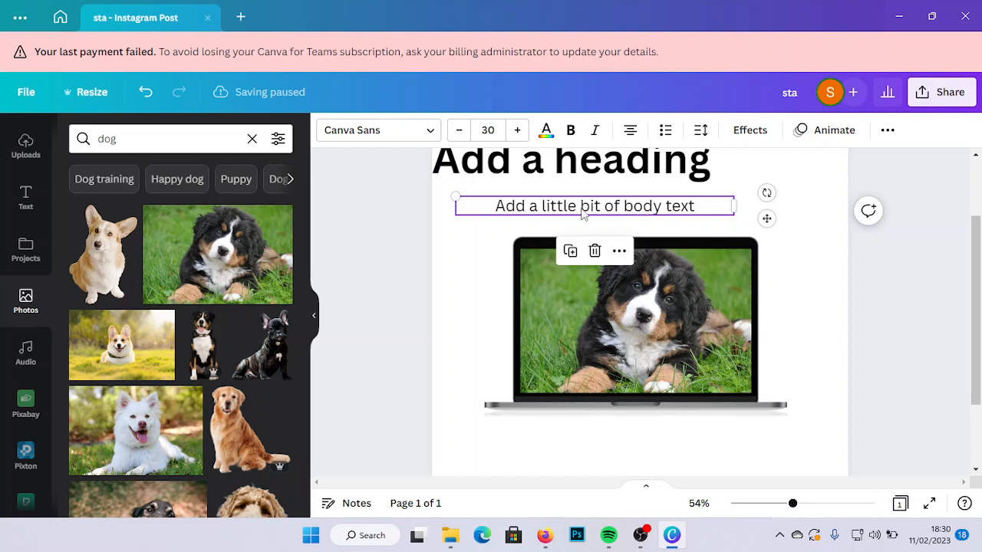
- Find the Montserrat font and apply it to the body text
left_click(433, 132)
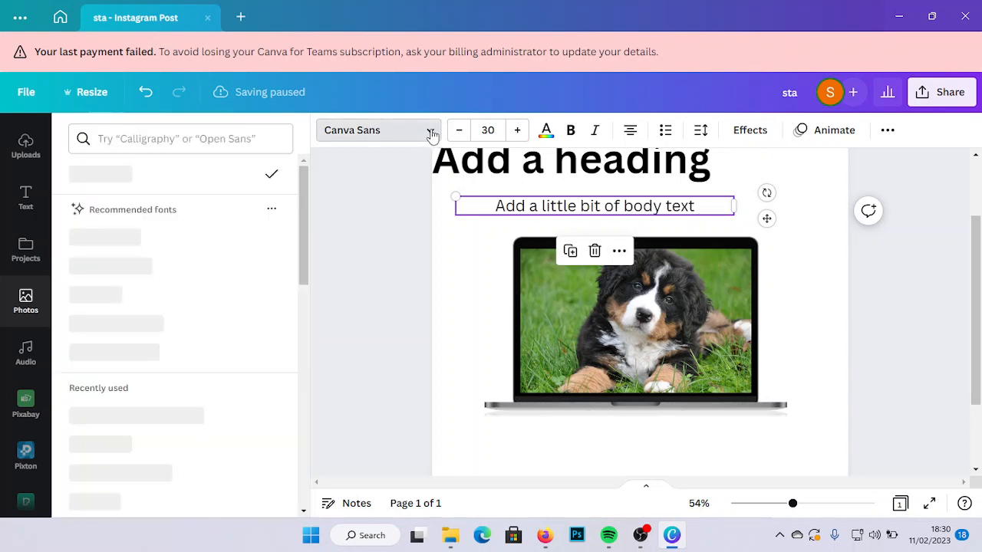
left_click(165, 138)
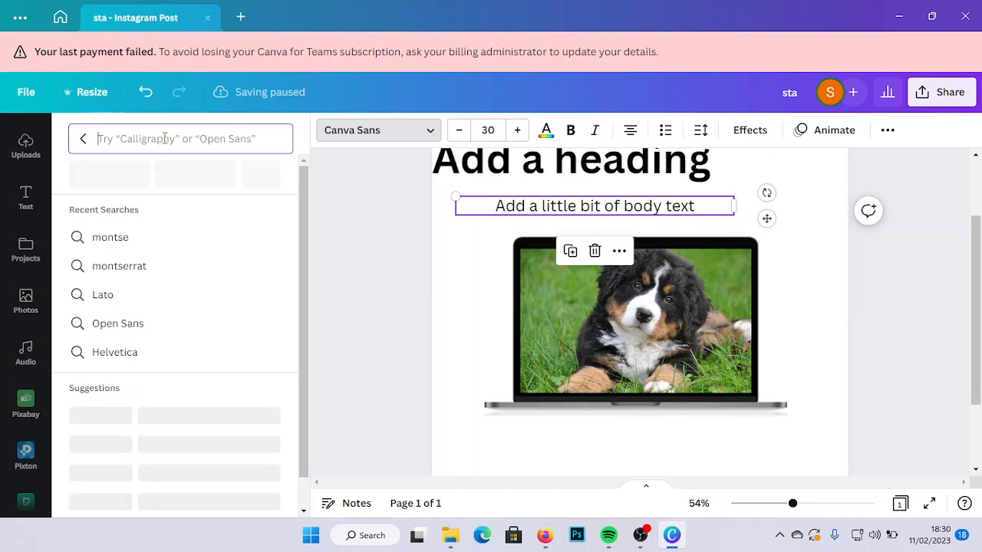
type("monts")
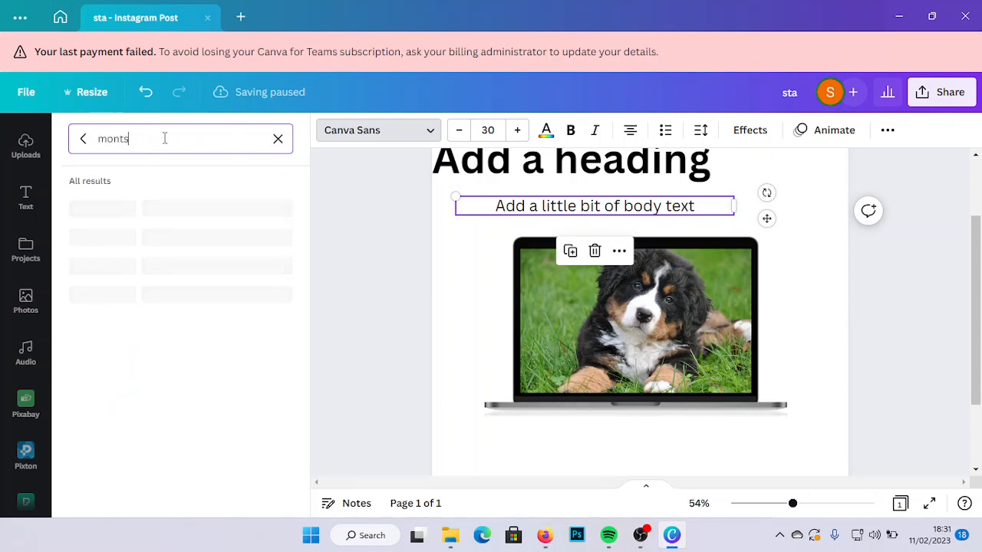
type("errat")
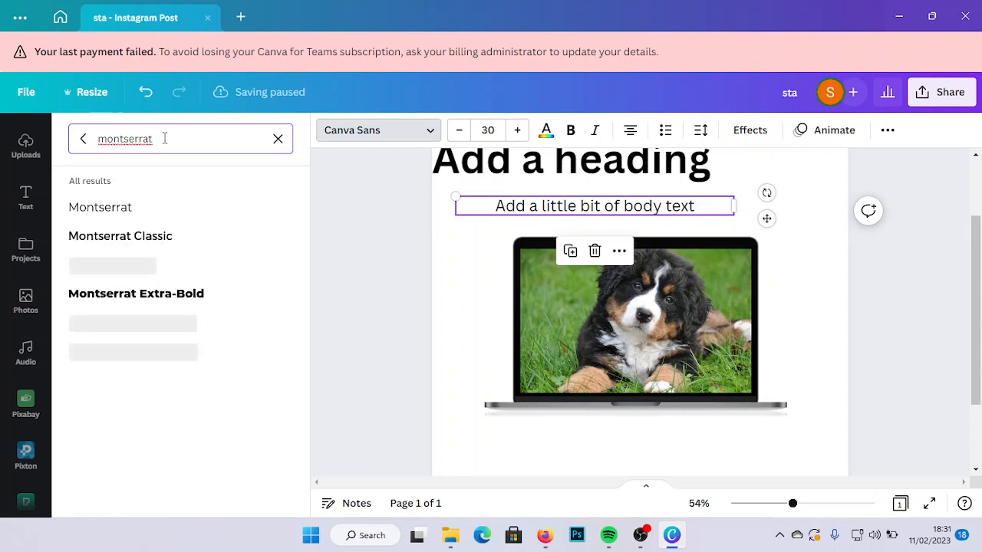
left_click(134, 220)
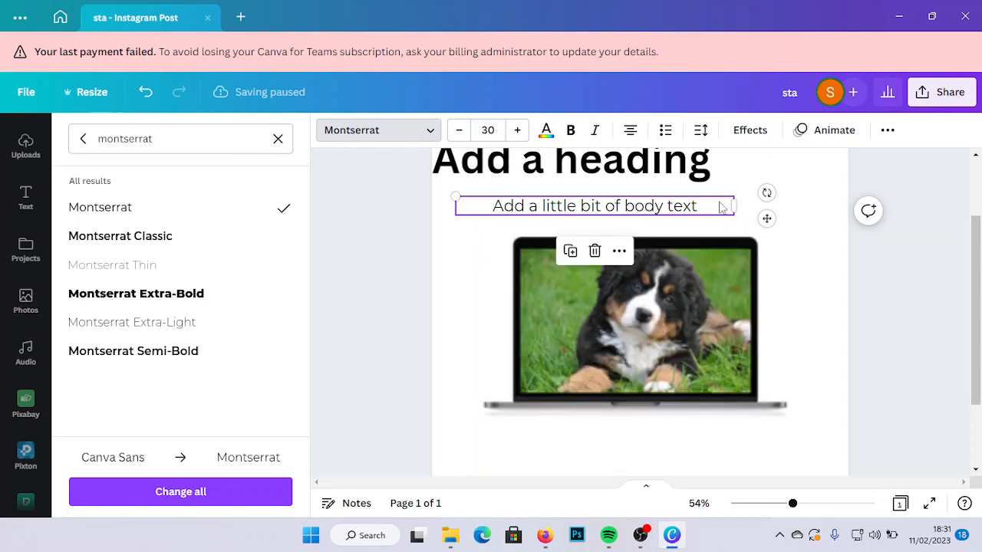
- Narrow the body text box to fit its single line and move the laptop-framed puppy photo lower on the page
left_click_drag(734, 205, 537, 277)
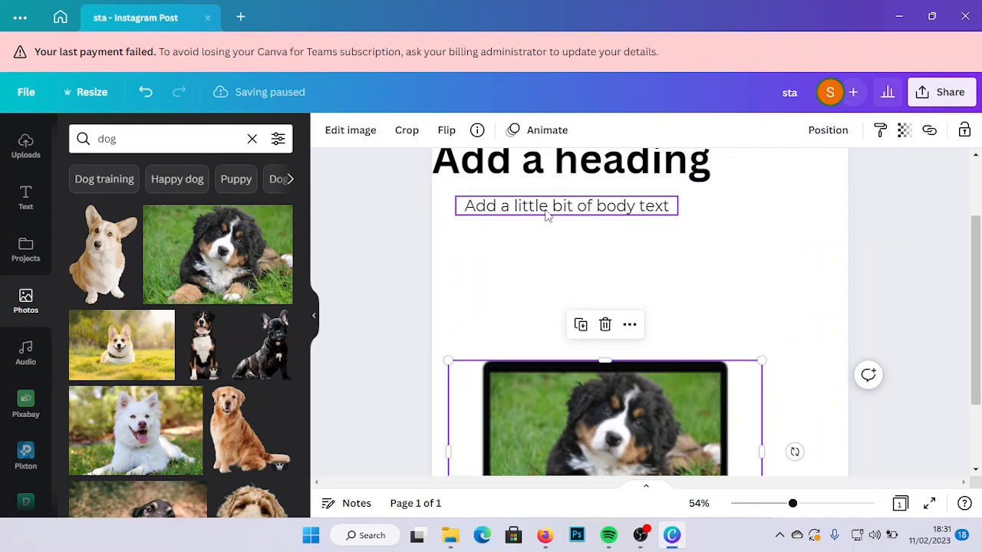
double_click(548, 207)
left_click(582, 395)
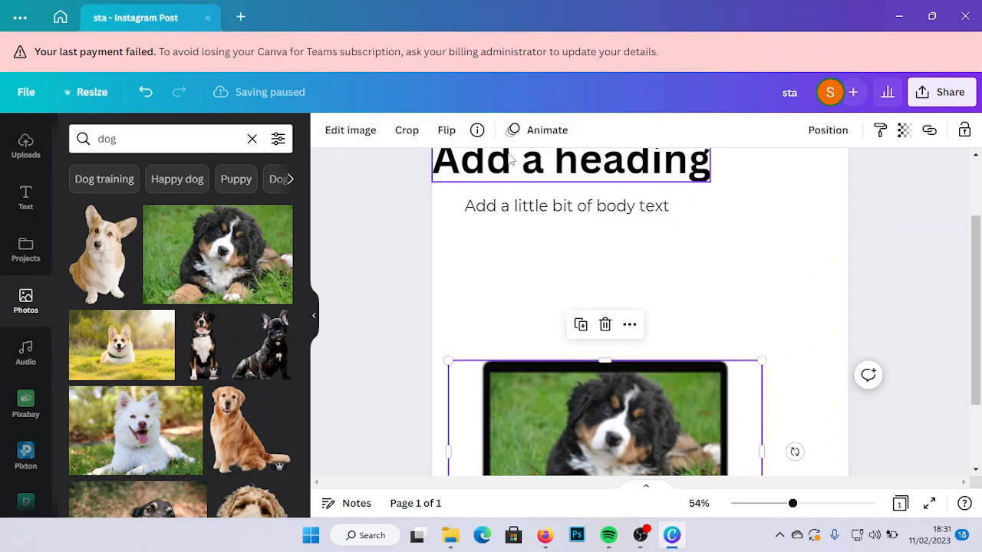
- Try stepping the body text's font size down to 24 and up to 33
left_click(596, 211)
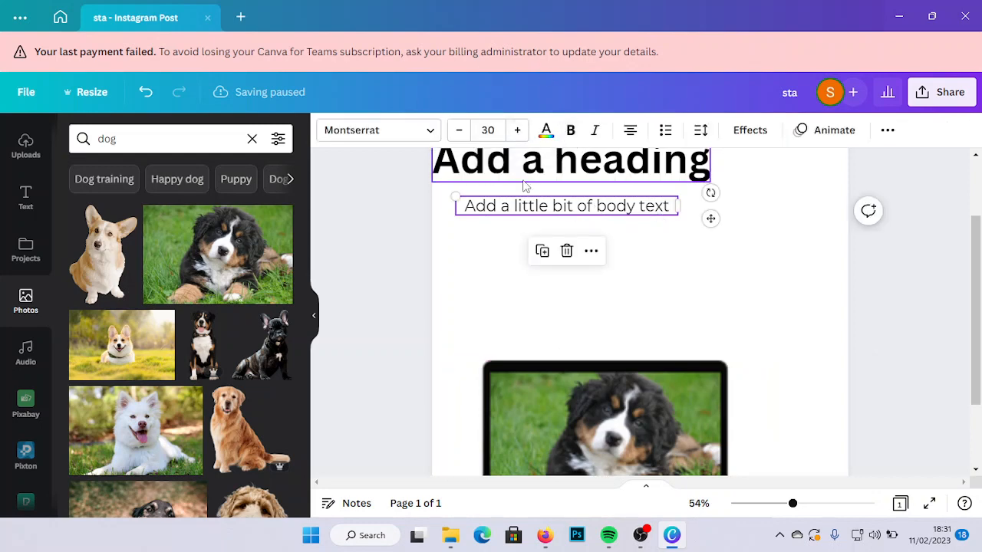
left_click(465, 135)
left_click(465, 135)
left_click(466, 136)
left_click(467, 137)
left_click(468, 140)
left_click(468, 139)
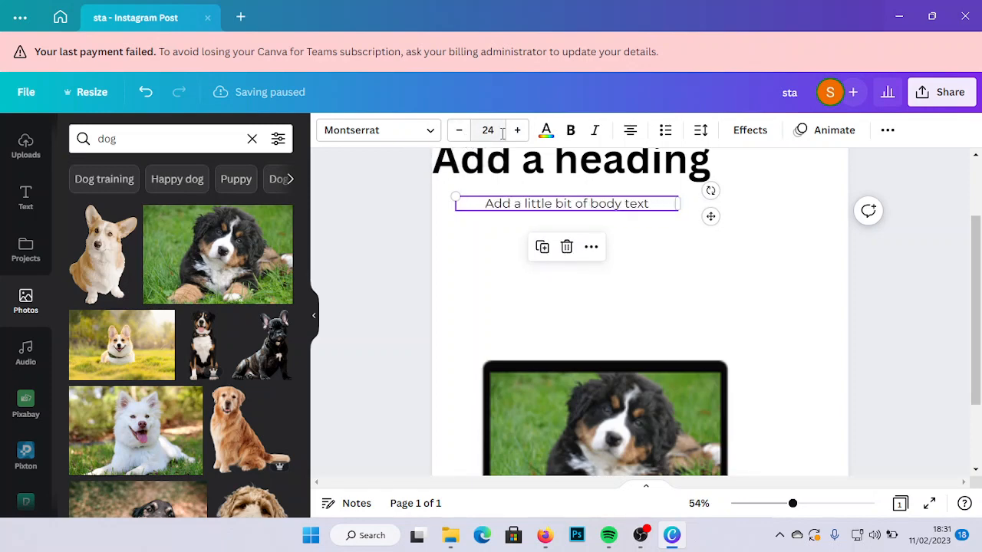
left_click(516, 139)
left_click(517, 139)
left_click(517, 130)
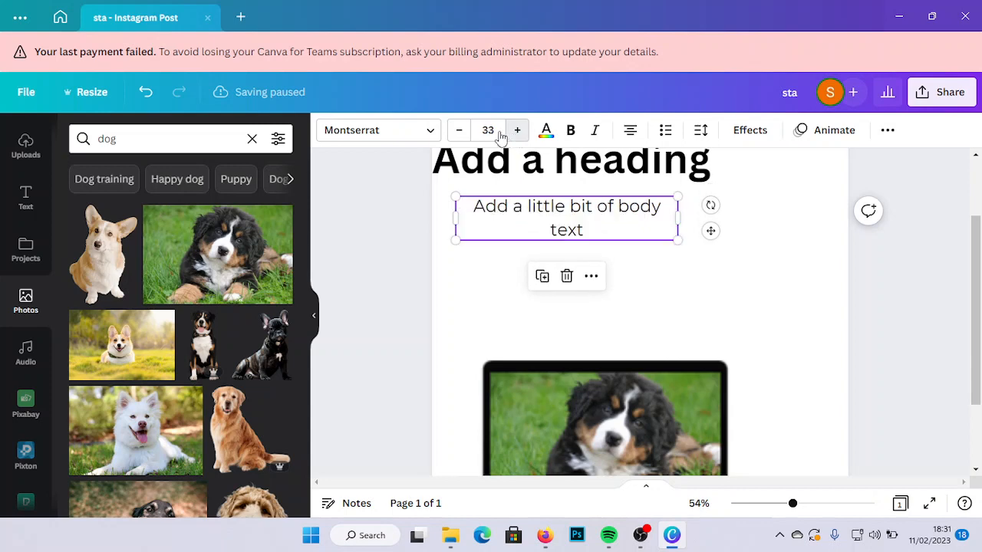
- Continue editing the locked design and set the body text's font size to 40
left_click(490, 130)
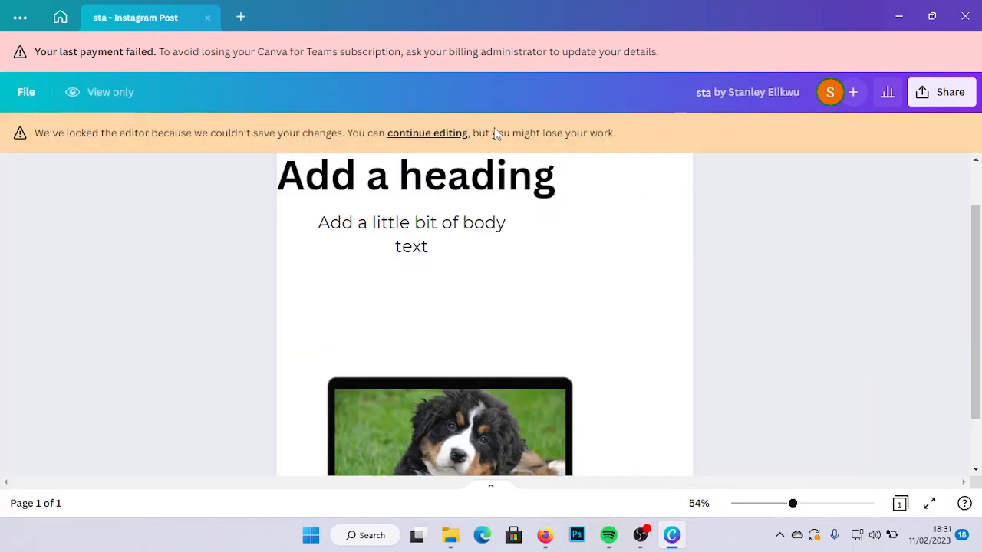
left_click(419, 143)
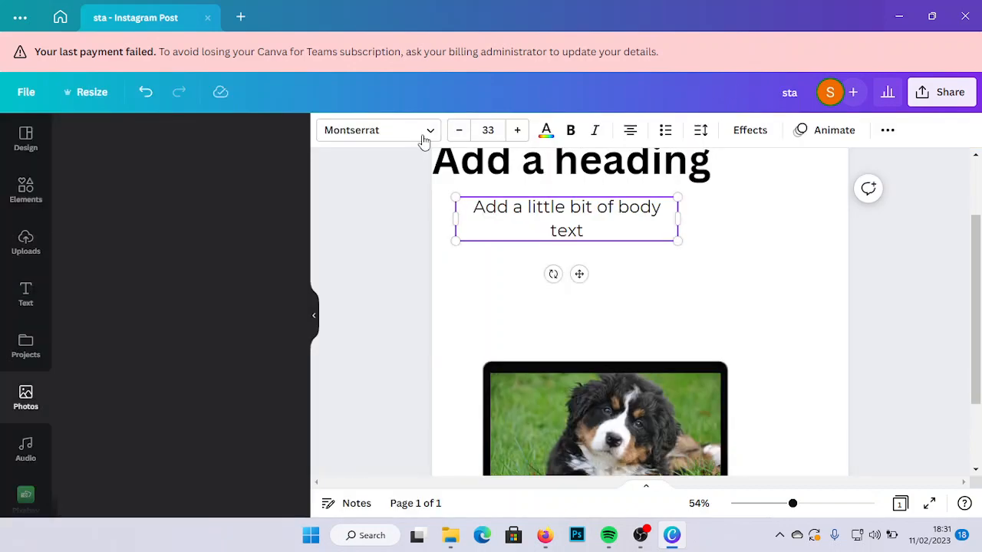
left_click(492, 130)
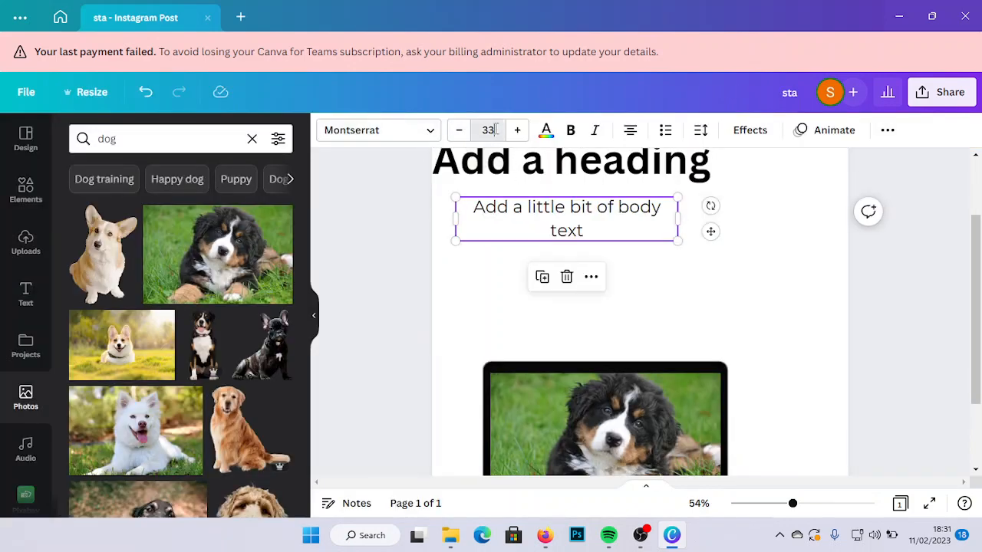
key("BackSpace")
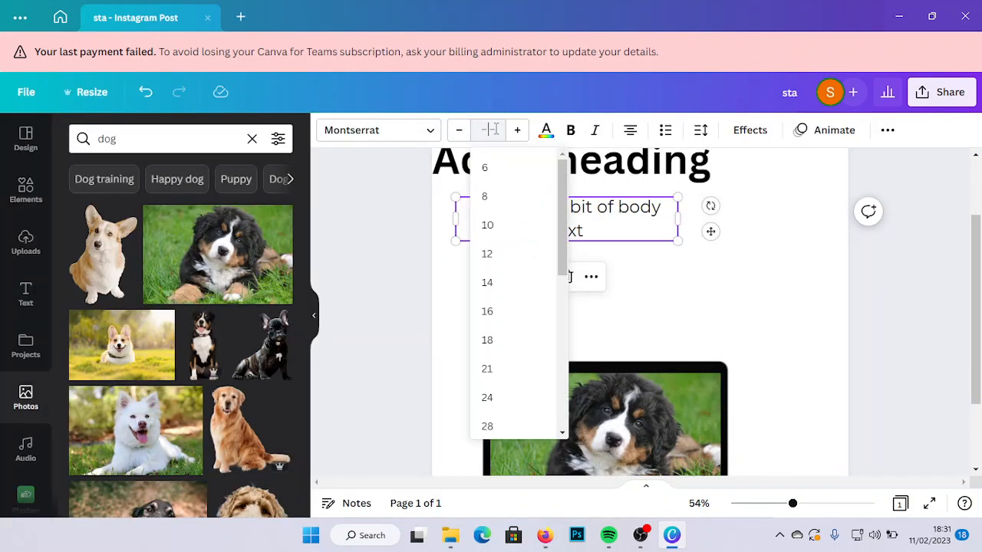
type("40")
key("Return")
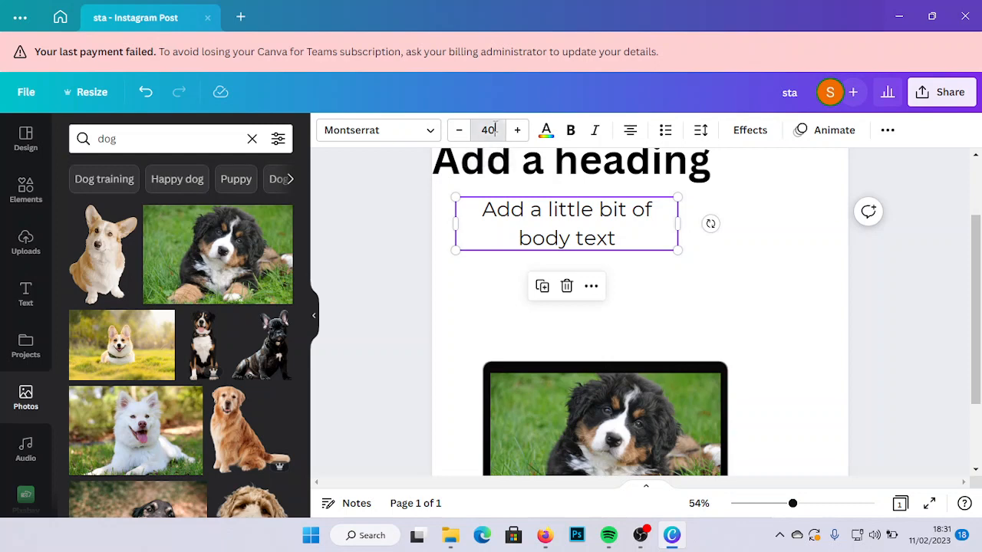
- Try a font size of 80 on the body text
left_click(495, 129)
key("BackSpace")
type("80")
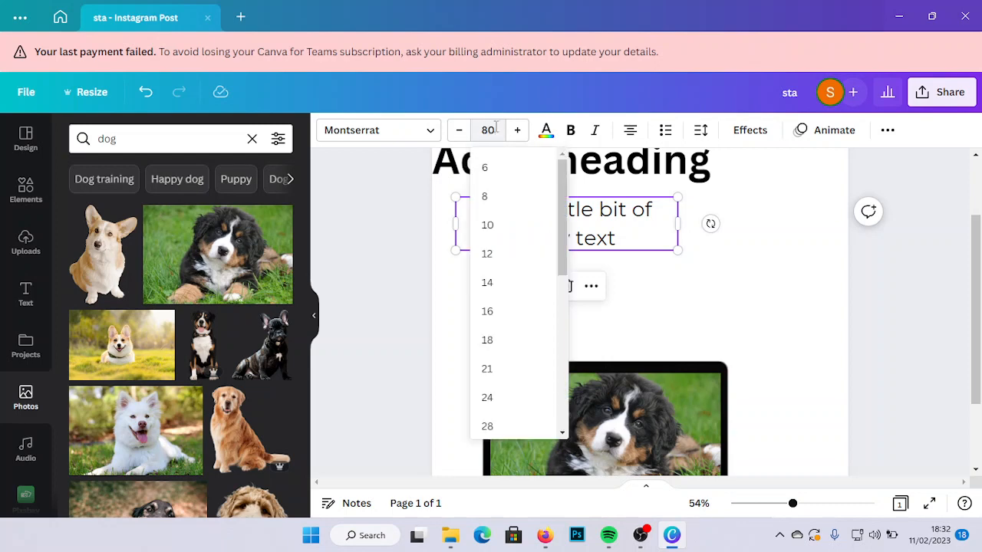
key("Return")
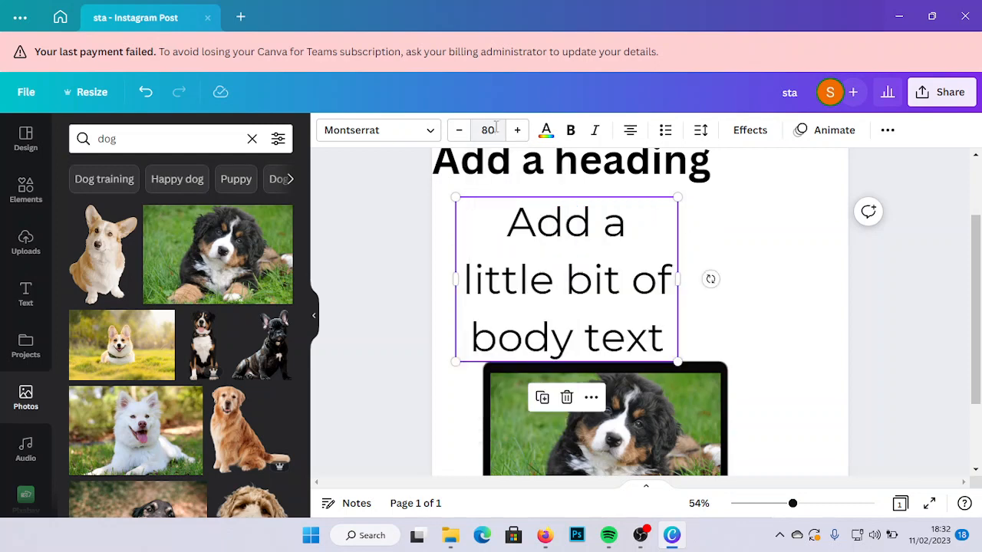
- Set the body text's font size to 25
left_click(494, 129)
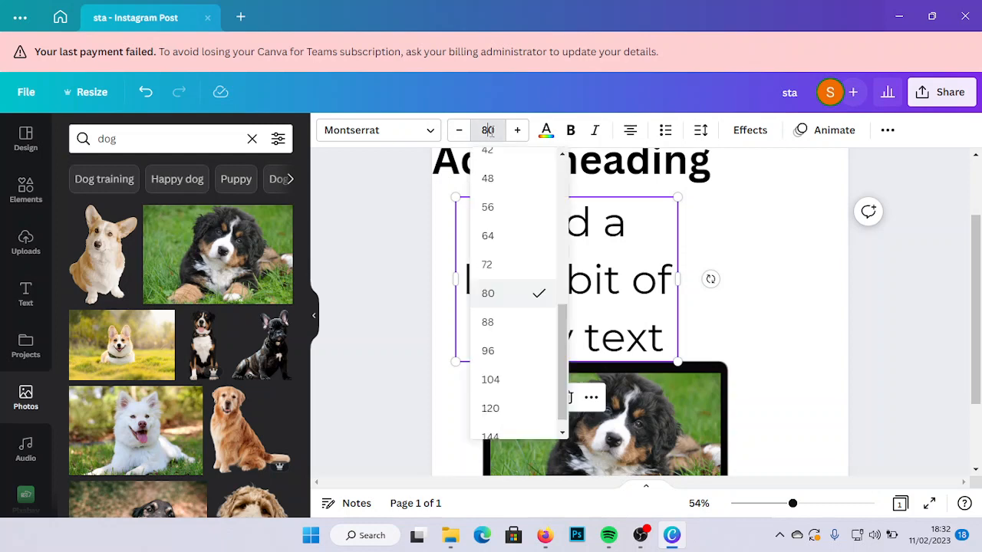
key("BackSpace")
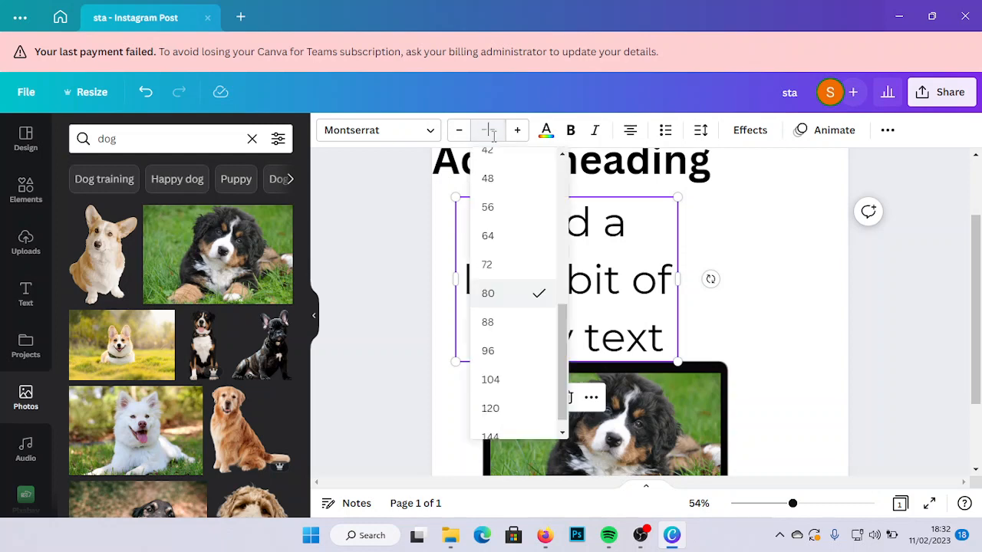
type("25")
key("Return")
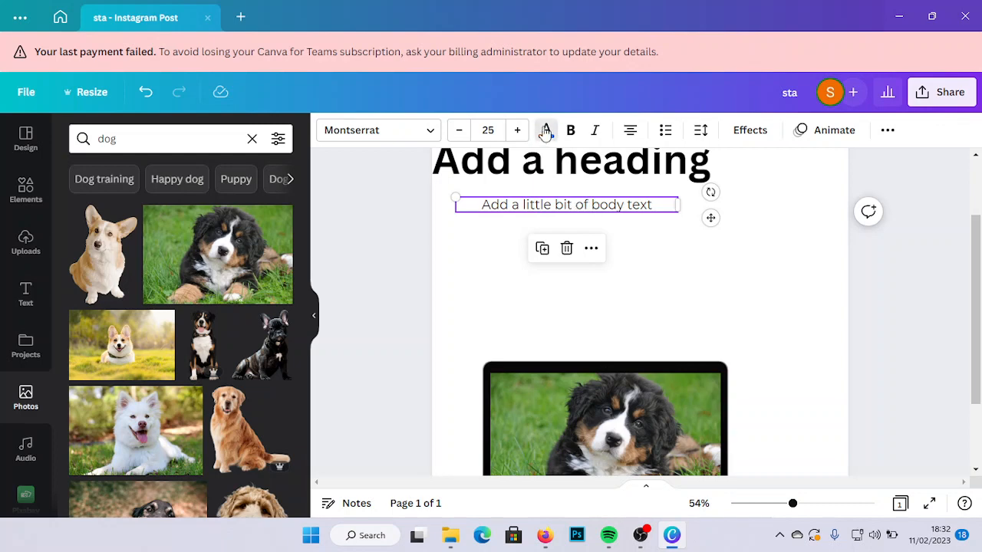
- Color both the body text and the heading with the green from the puppy photo's colors
left_click(545, 129)
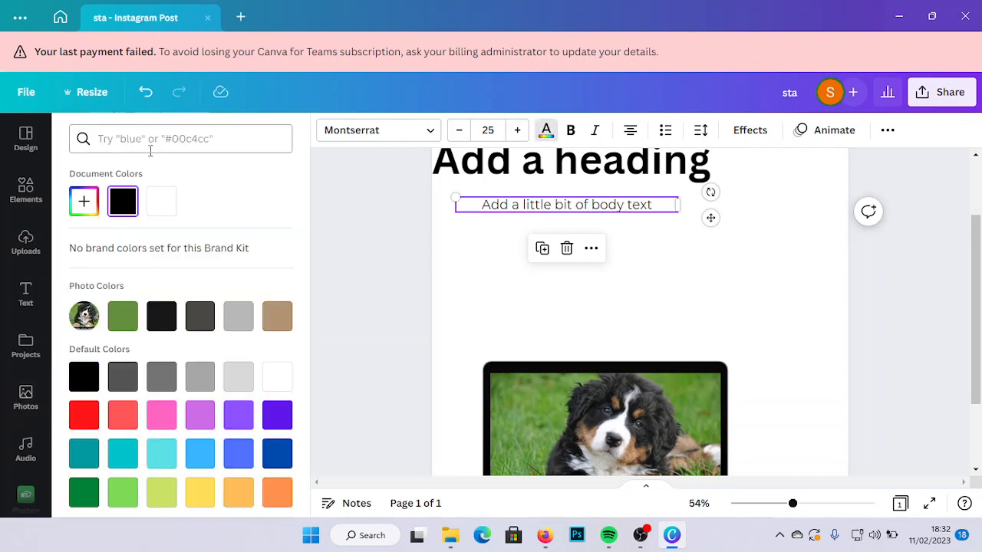
left_click(129, 319)
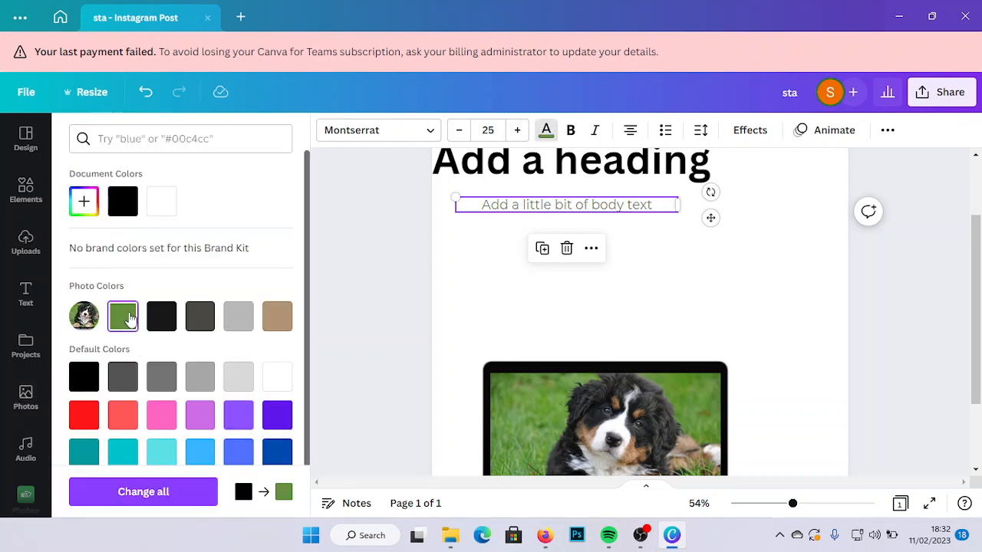
left_click(510, 164)
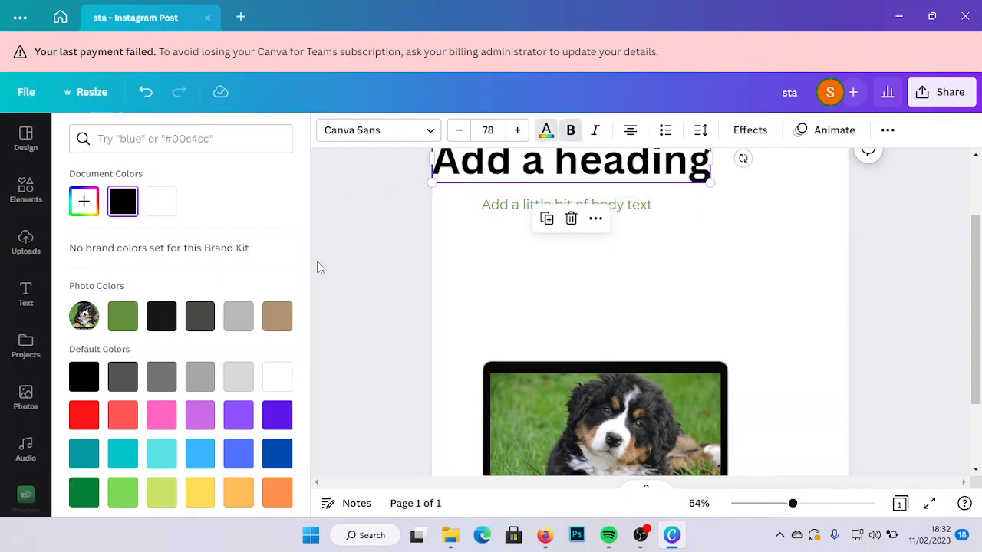
left_click(115, 323)
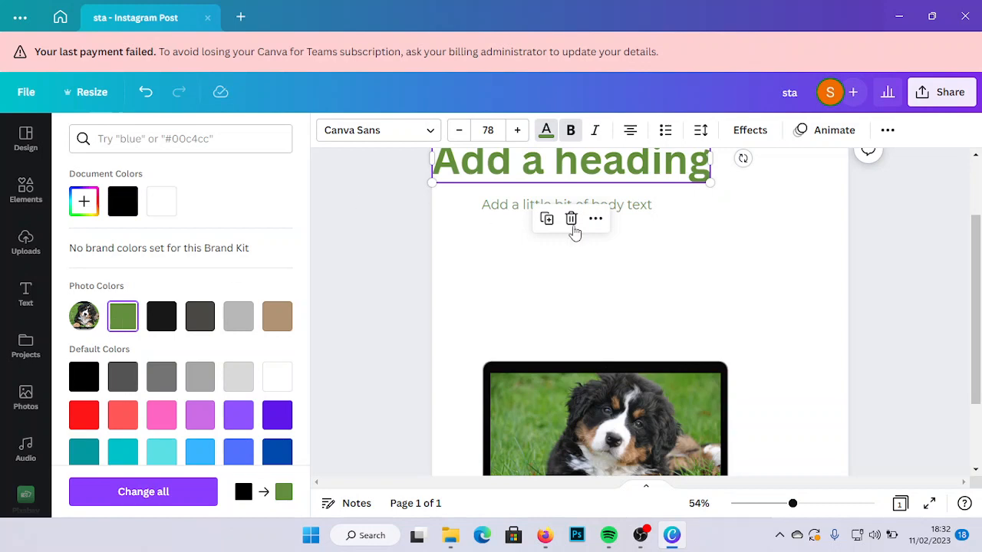
- Move the heading between the body text and the laptop, and adjust its color to the custom green #6C9448
left_click_drag(610, 163, 672, 274)
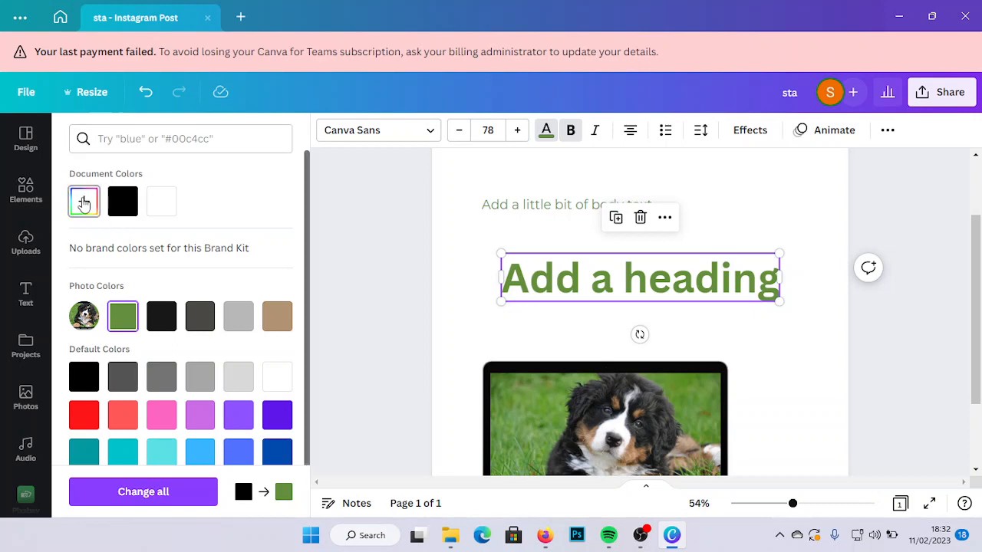
left_click(83, 206)
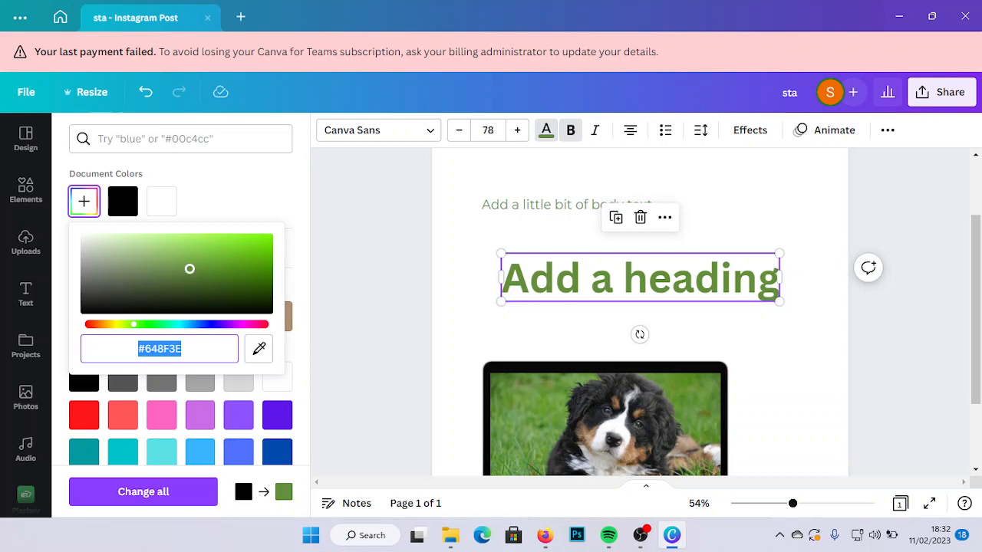
mouse_move(190, 268)
left_mouse_down()
mouse_move(103, 281)
mouse_move(116, 257)
mouse_move(220, 266)
mouse_move(138, 285)
mouse_move(151, 265)
mouse_move(179, 267)
left_mouse_up()
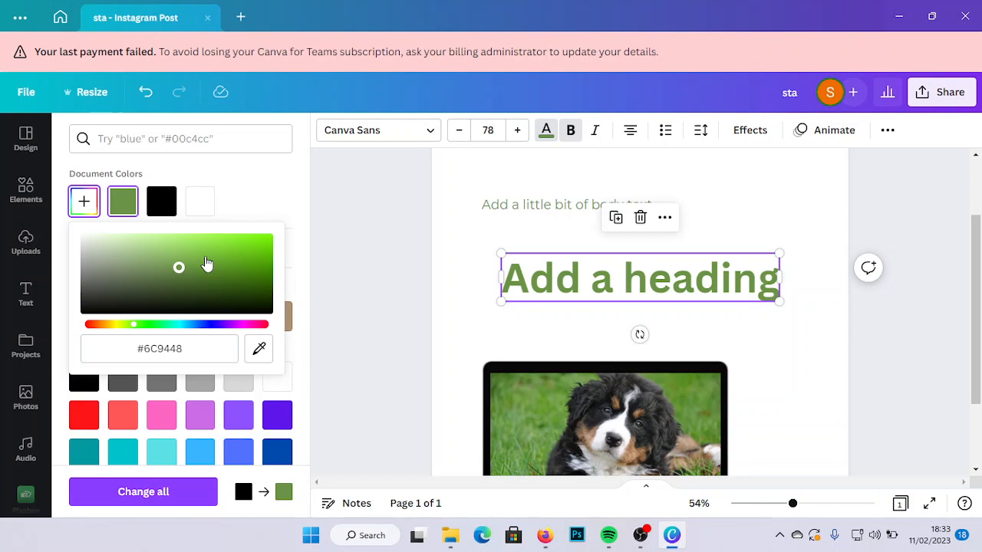
- Replace the heading's color with the custom green #34D432
left_click(191, 346)
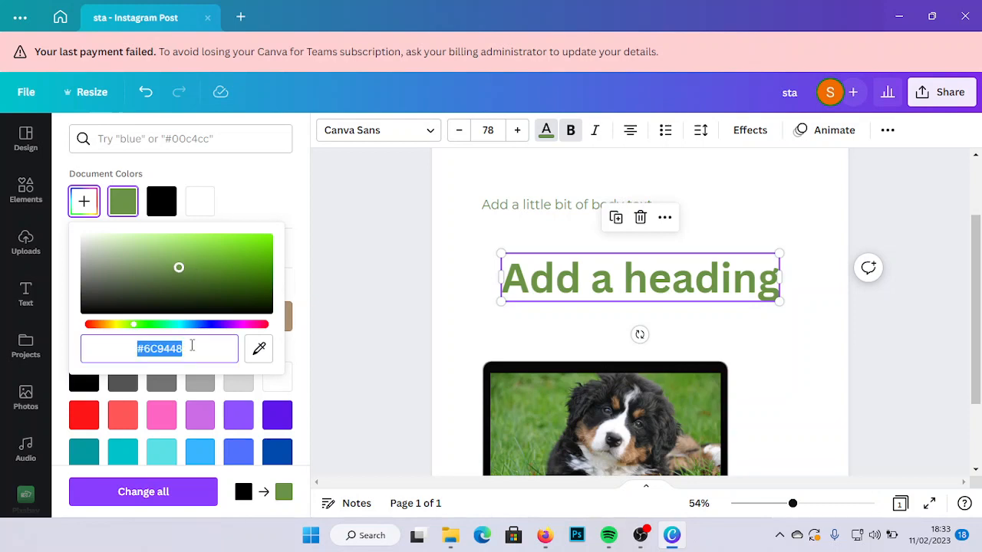
left_click(191, 344)
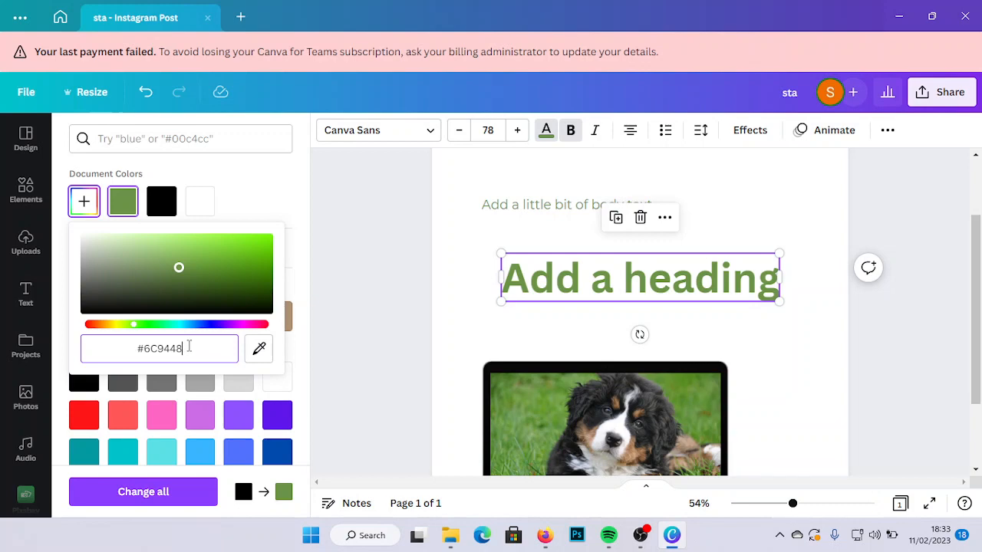
key("BackSpace")
key("BackSpace")
key("BackSpace")
key("BackSpace")
key("BackSpace")
key("BackSpace")
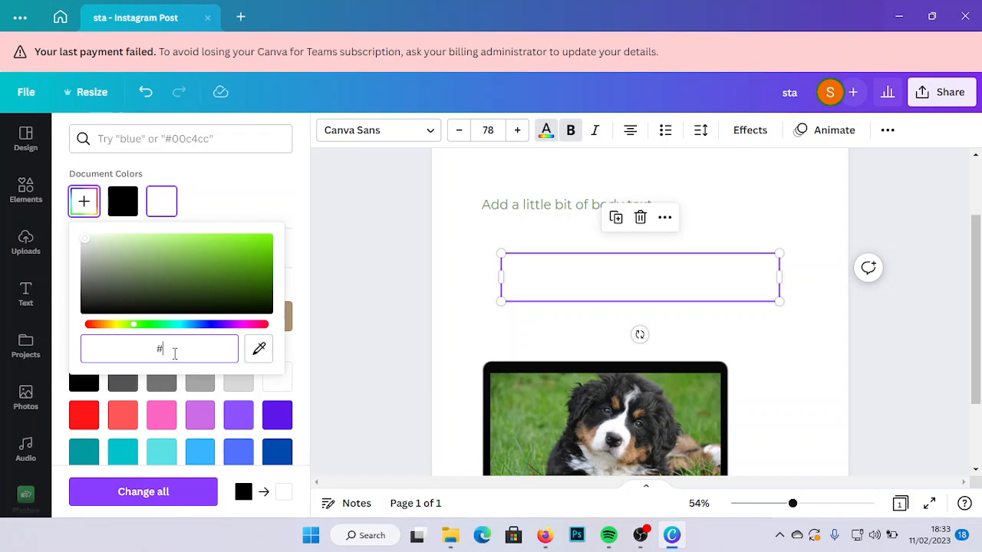
type("34D")
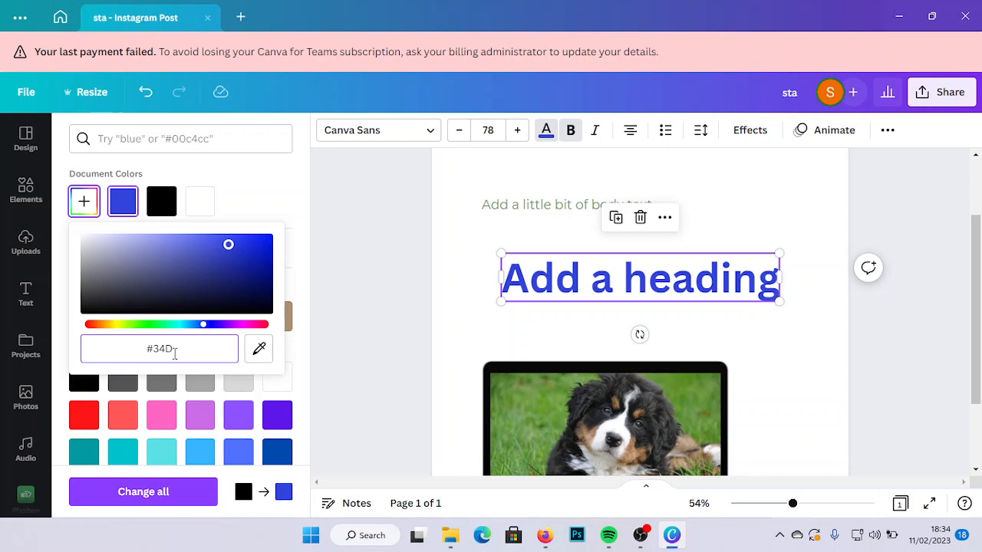
type("4")
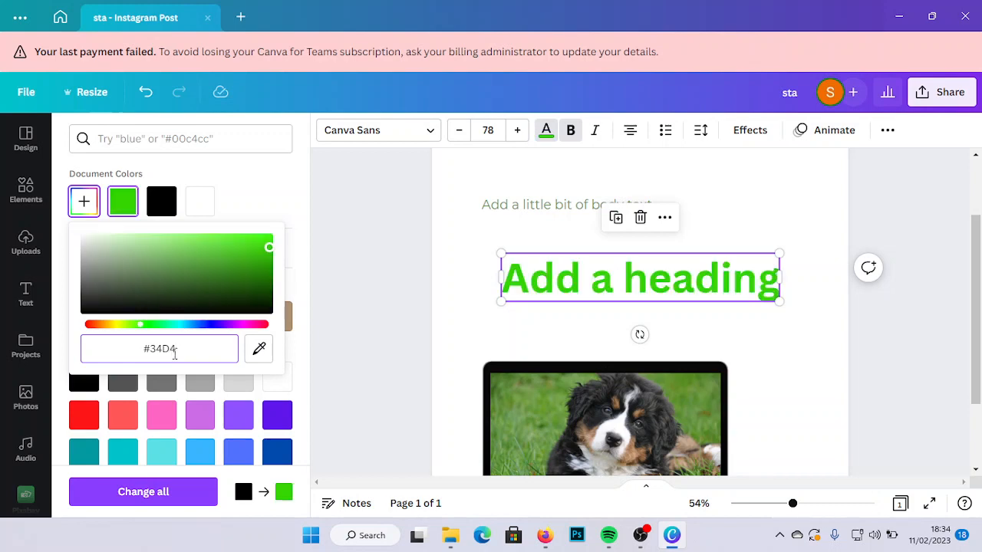
type("3")
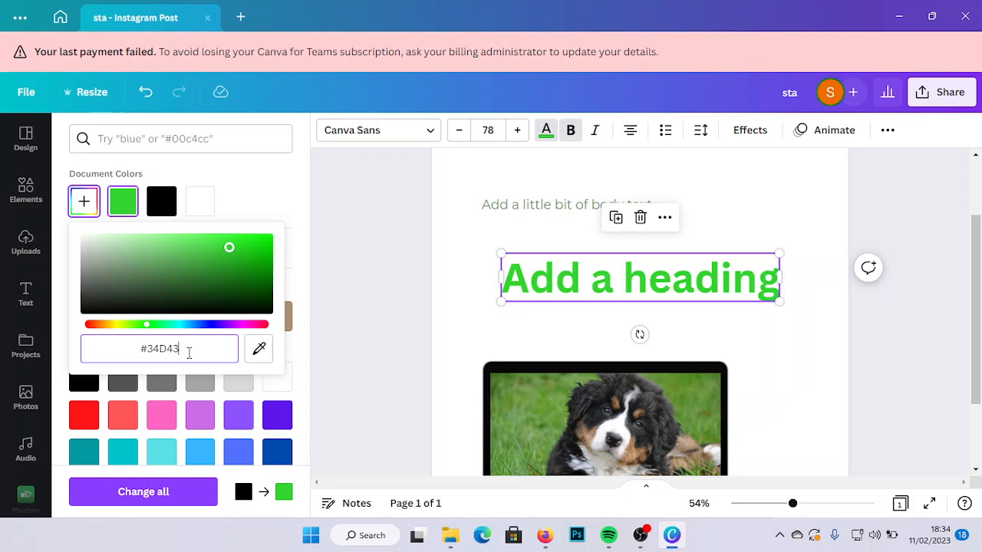
type("2")
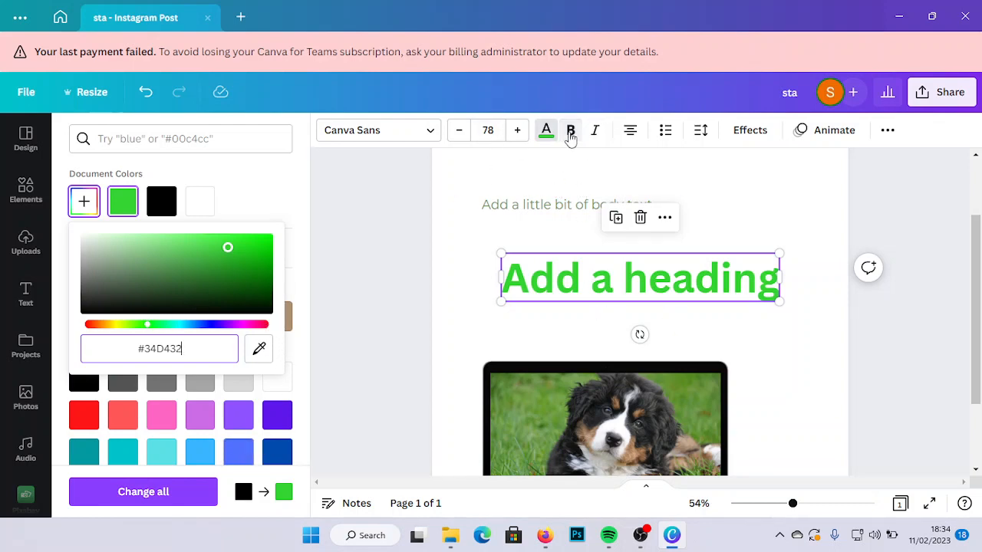
left_click(477, 263)
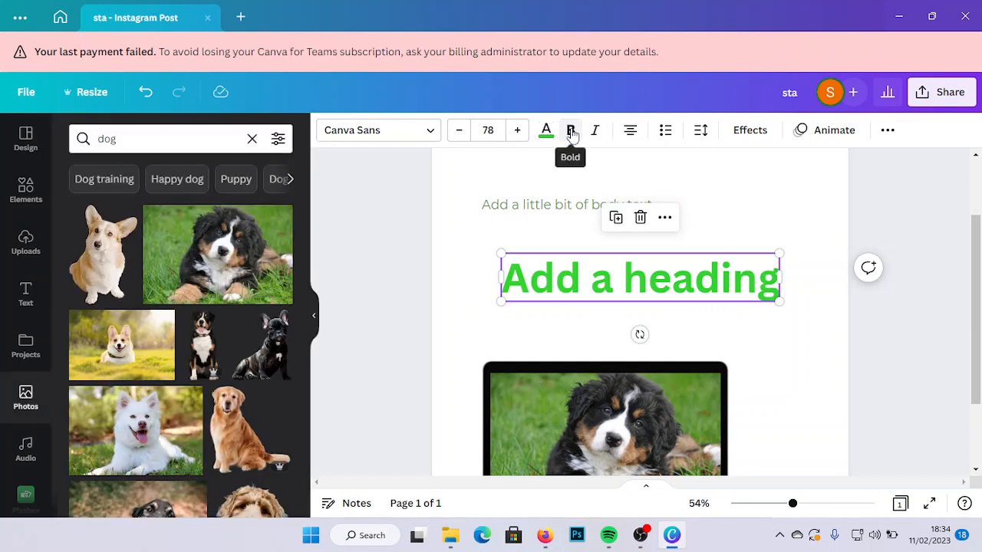
- Try the heading without bold, restore its bold style, and make it italic
left_click(570, 132)
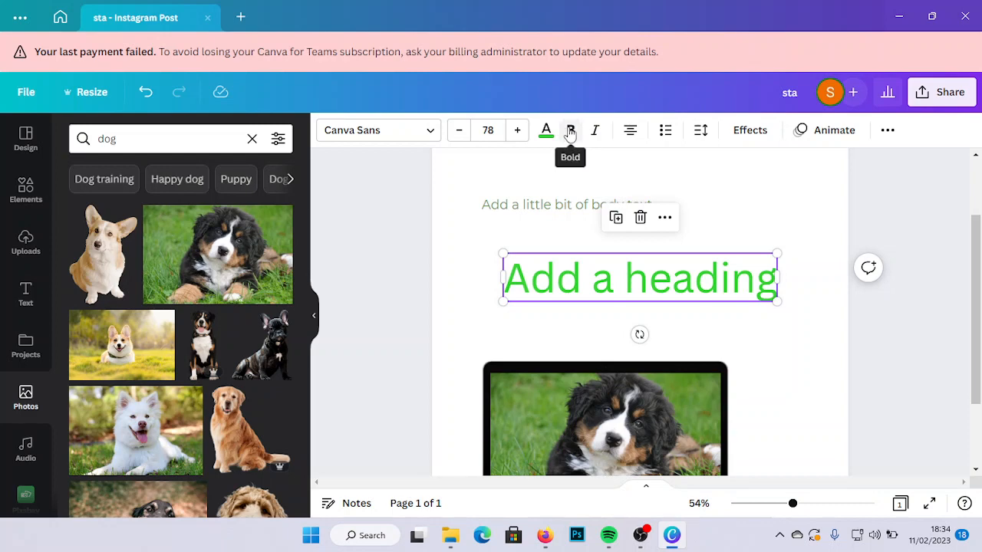
left_click(571, 132)
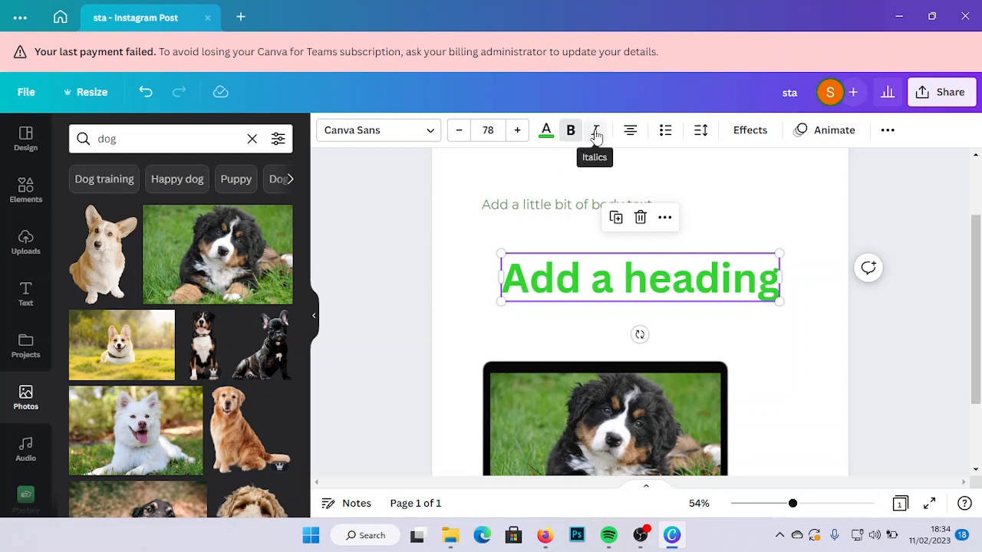
left_click(597, 134)
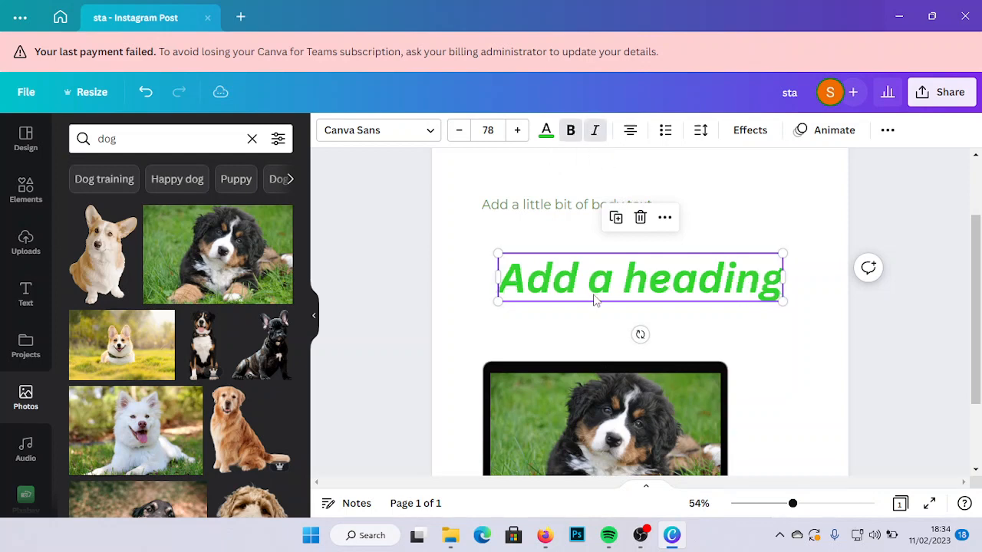
left_click(429, 135)
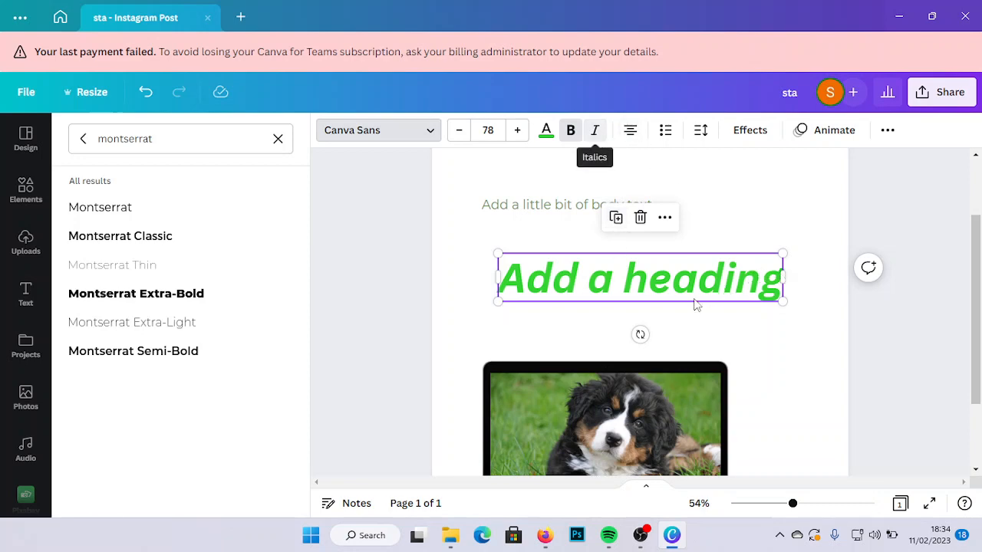
- Add a second line reading "joy to the world" below "Add a heading" in the heading text box
double_click(770, 285)
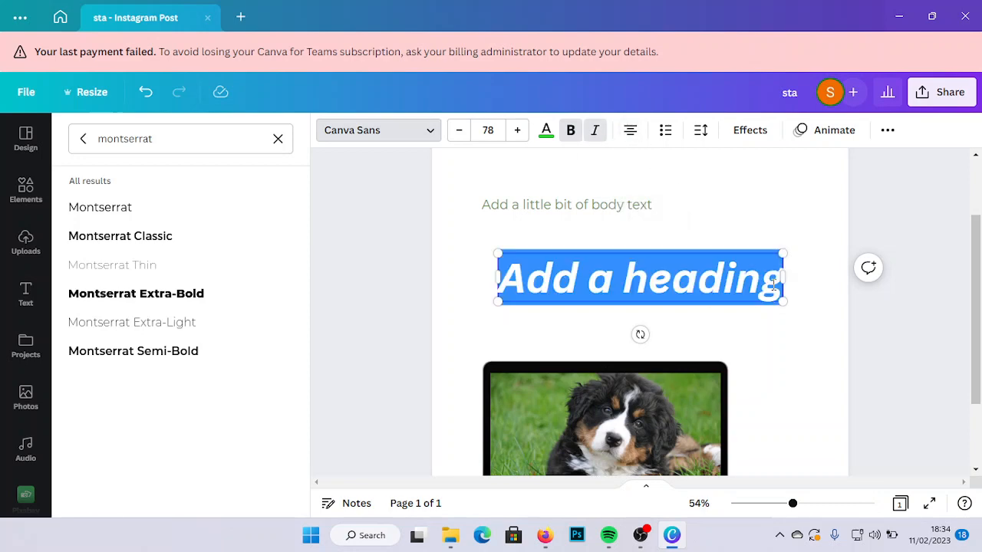
left_click(773, 285)
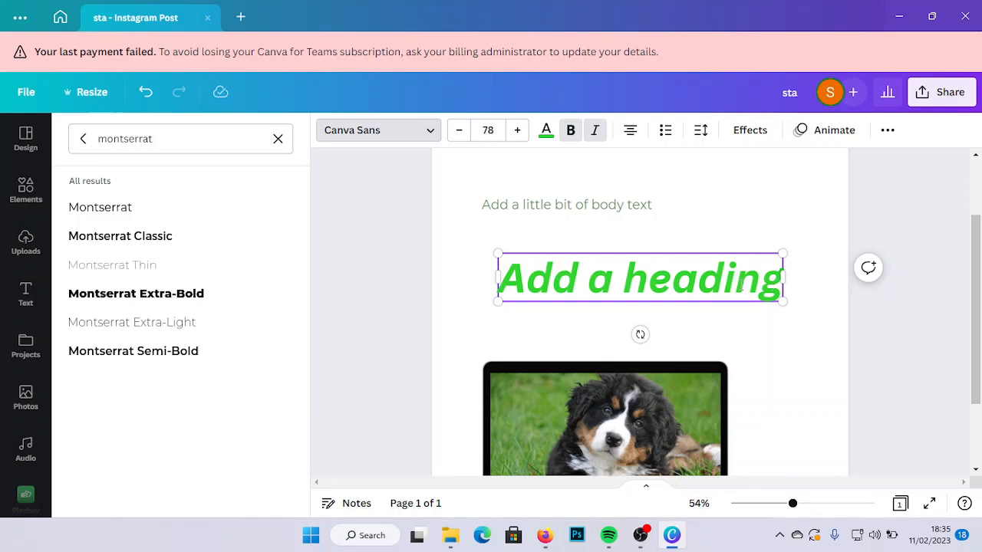
key("Return")
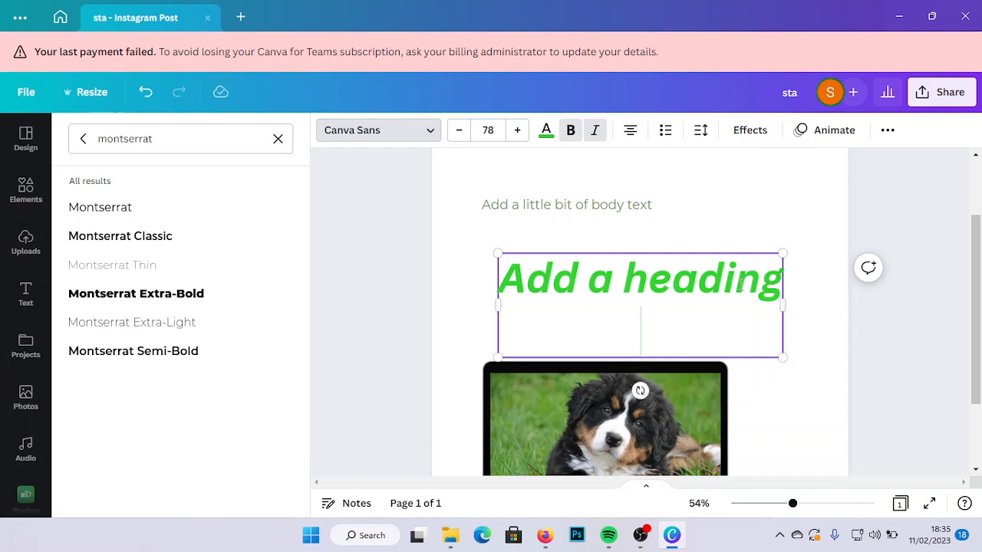
type("joy to te")
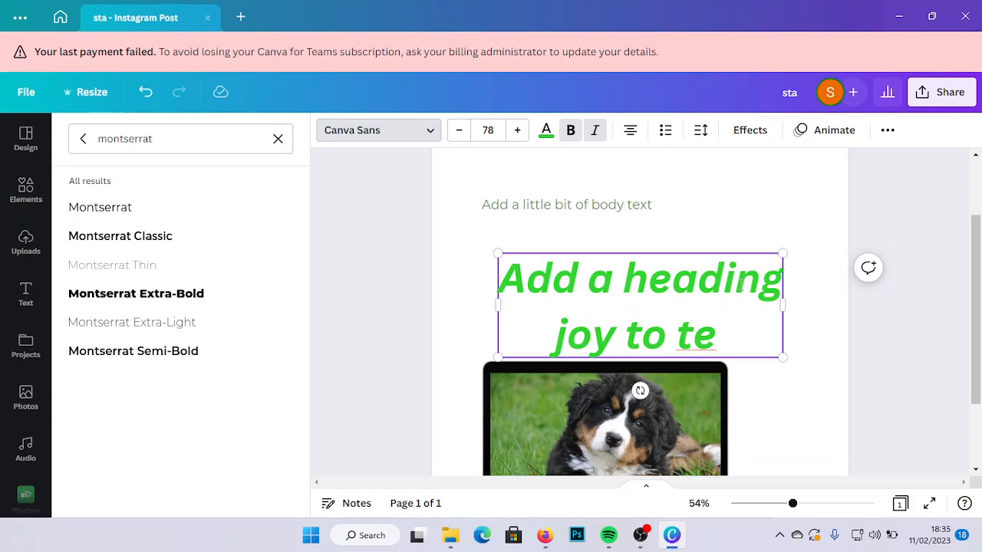
key("BackSpace")
type("he wor")
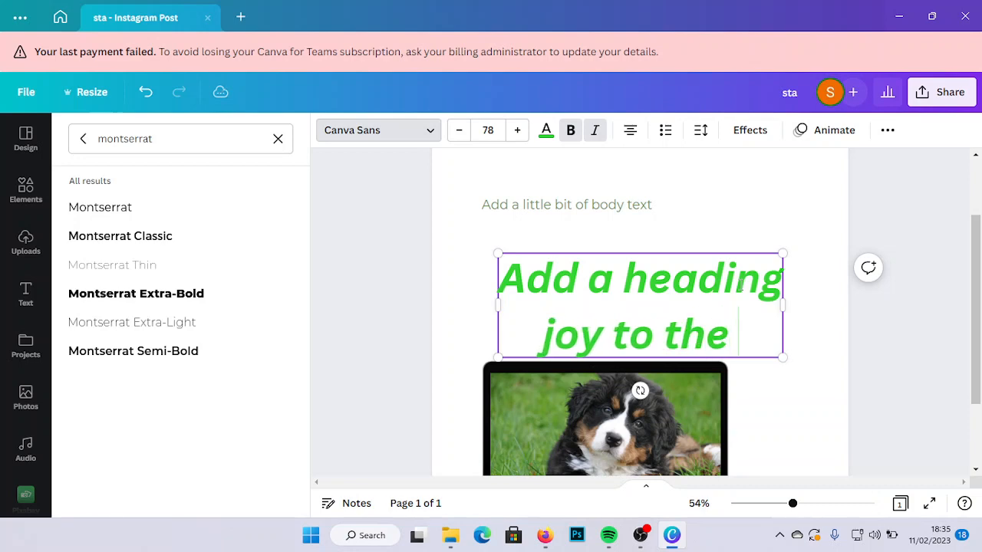
type("ld")
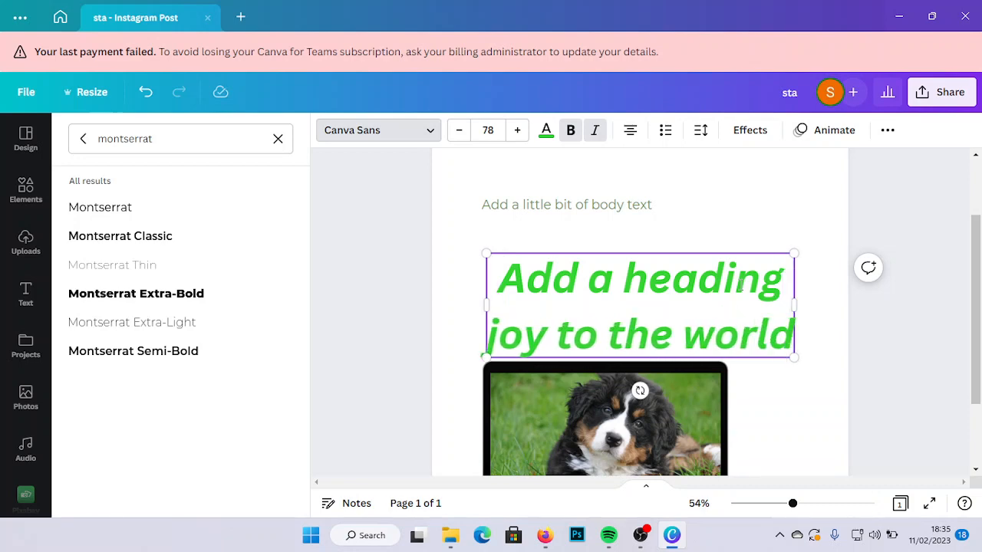
- Remove the heading's italic style and left-align its two lines, trying the right and justified alignments along the way
left_click(627, 136)
left_click(730, 192)
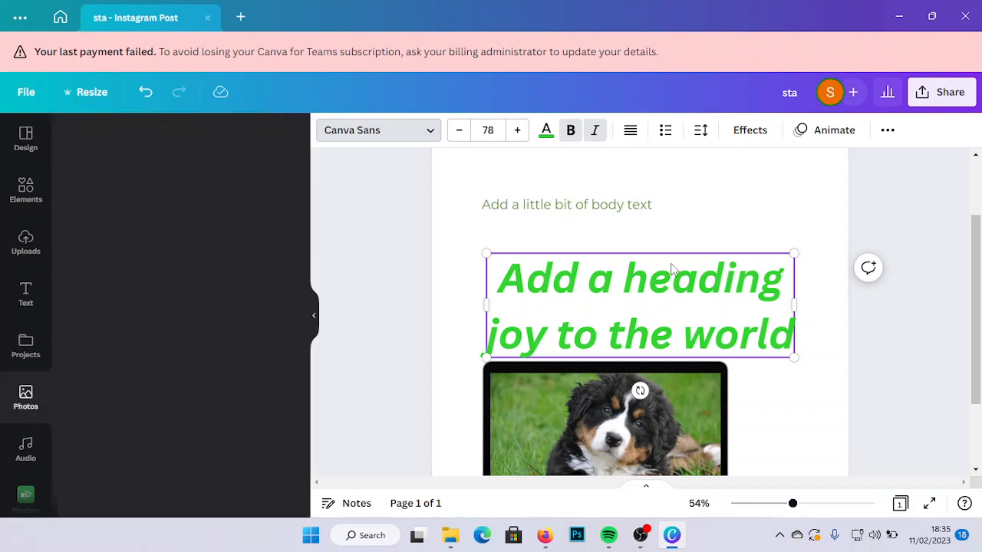
left_click(760, 203)
left_click(715, 300)
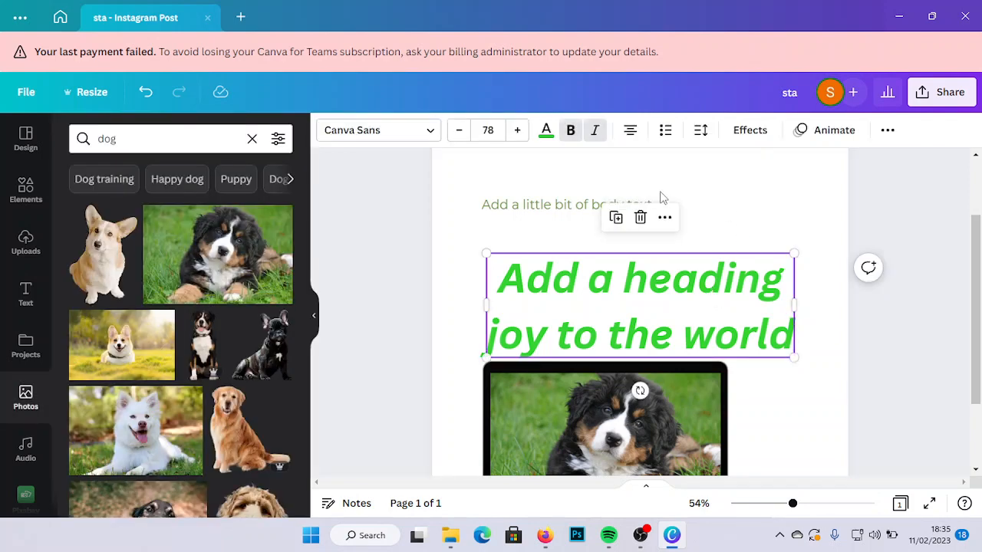
left_click(596, 133)
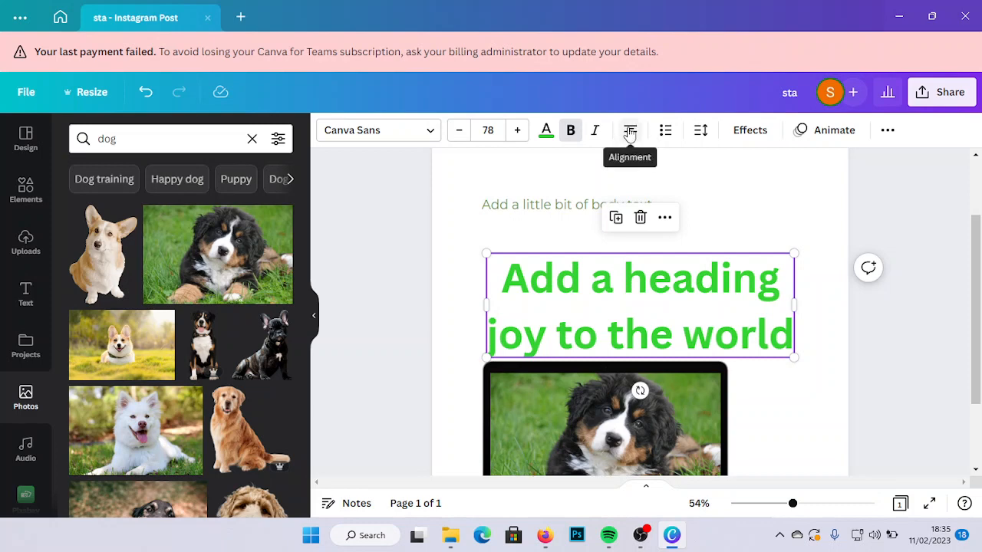
left_click(629, 133)
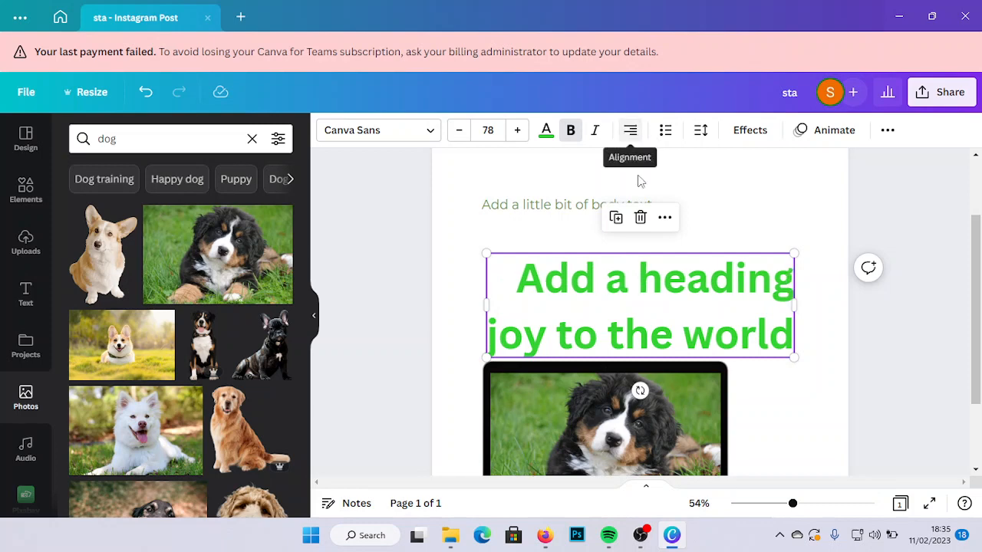
left_click(631, 130)
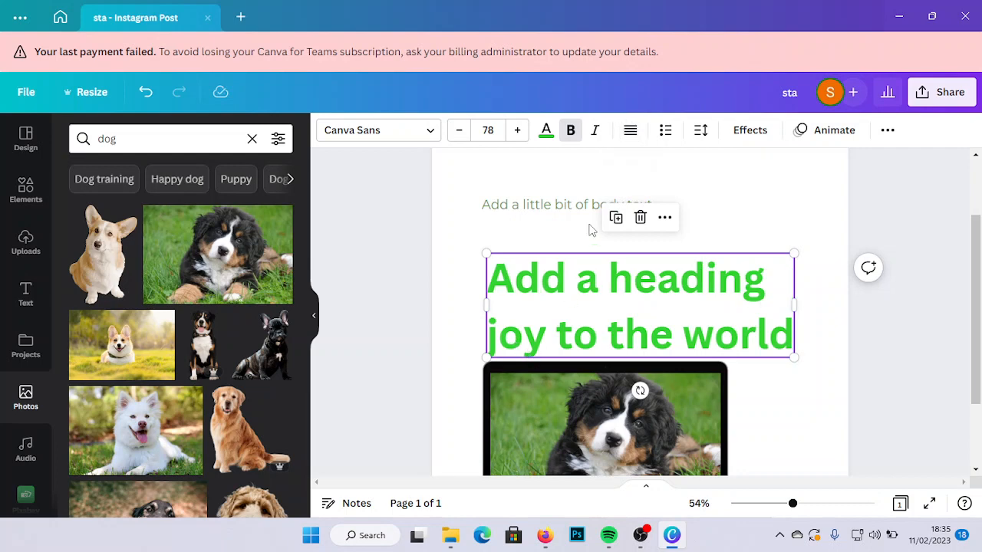
left_click(631, 132)
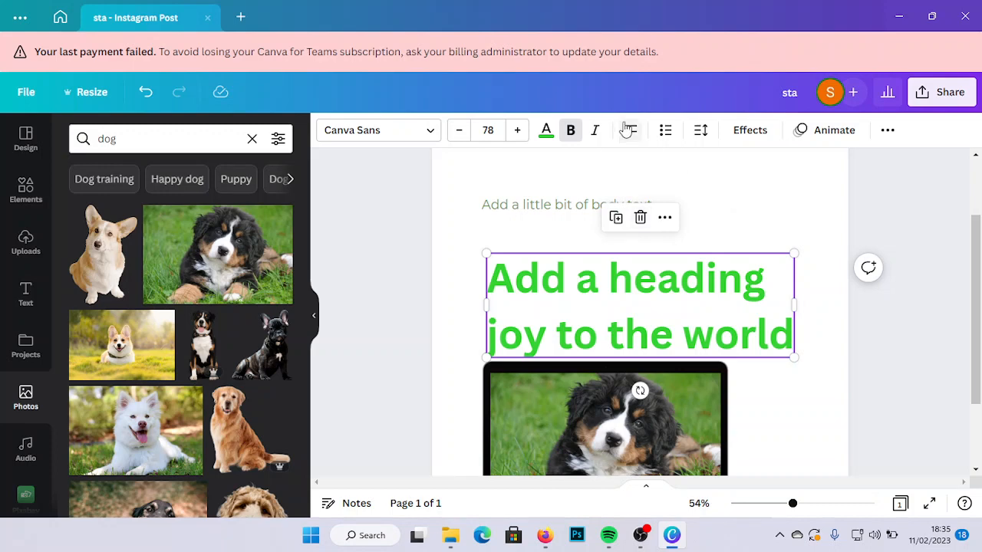
- Try the two heading lines as a bulleted and a numbered list, and return them to plain text
left_click(663, 132)
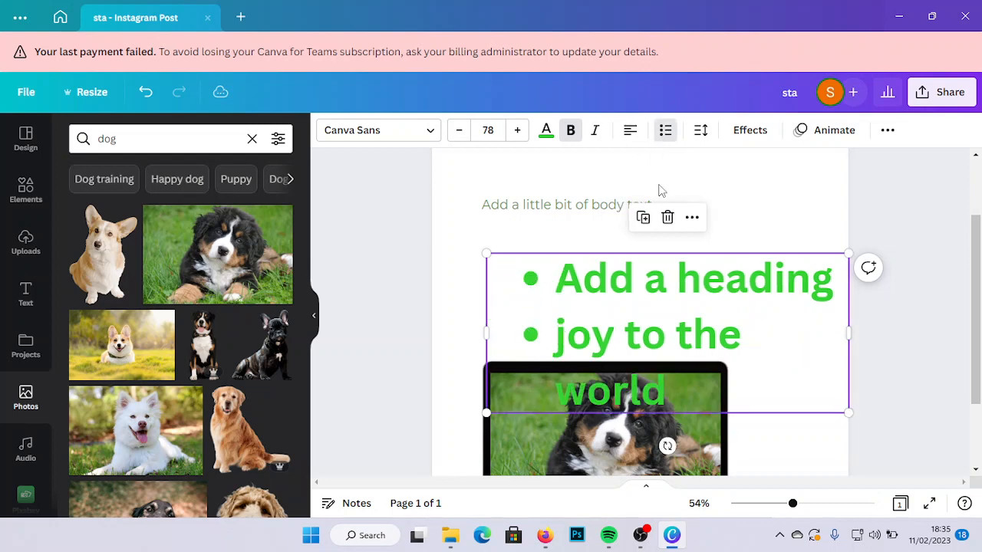
left_click(665, 131)
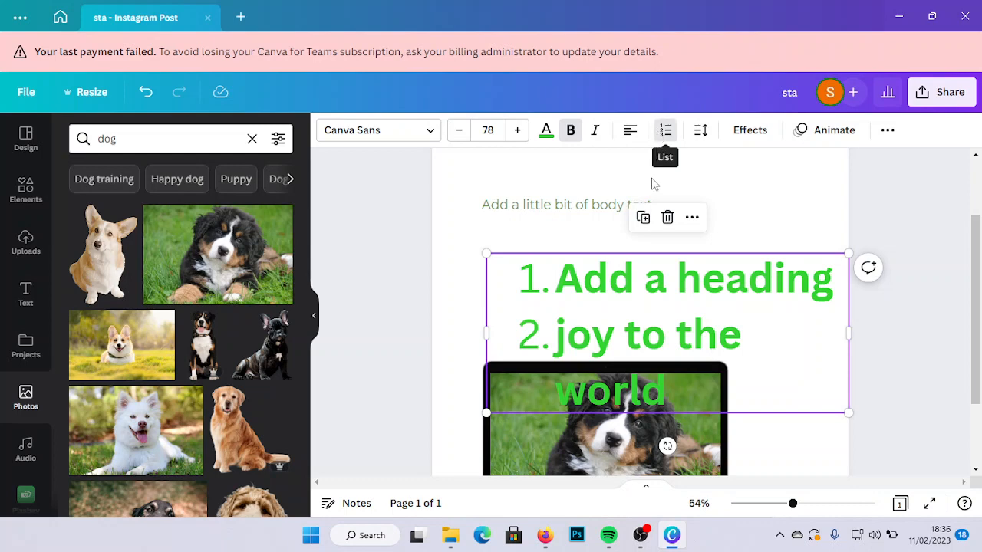
left_click(666, 131)
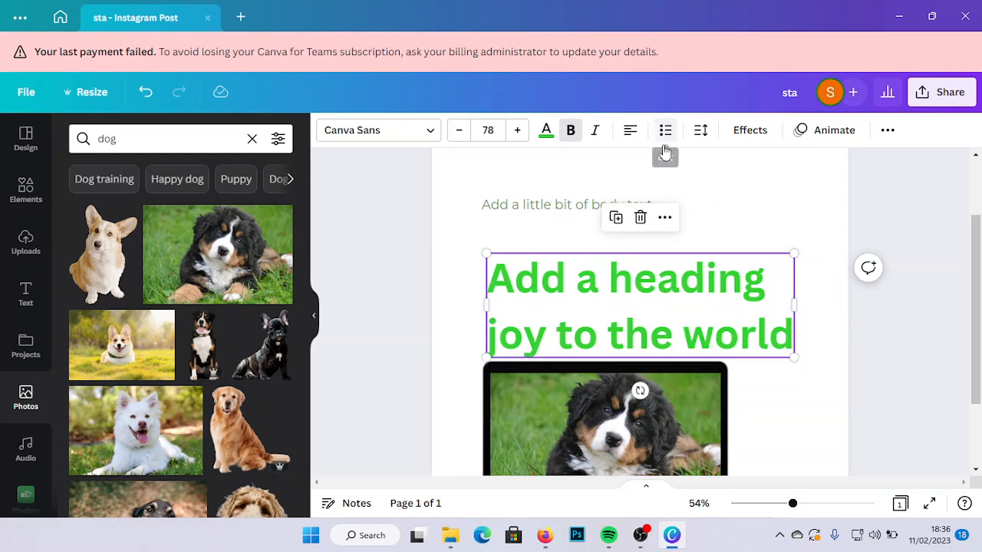
- Set the heading's letter spacing to 9 and its line spacing to 1.01
left_click(701, 134)
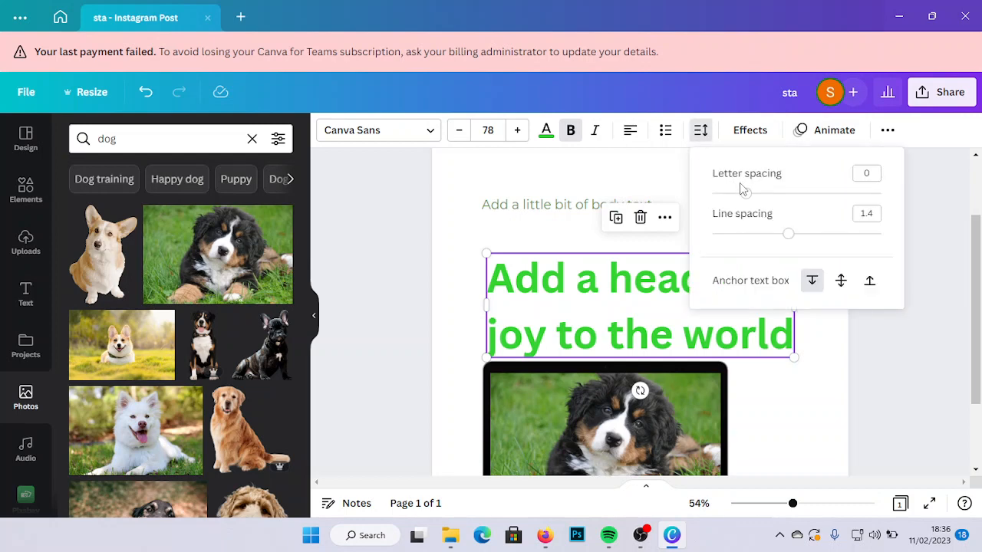
left_click_drag(743, 193, 792, 195)
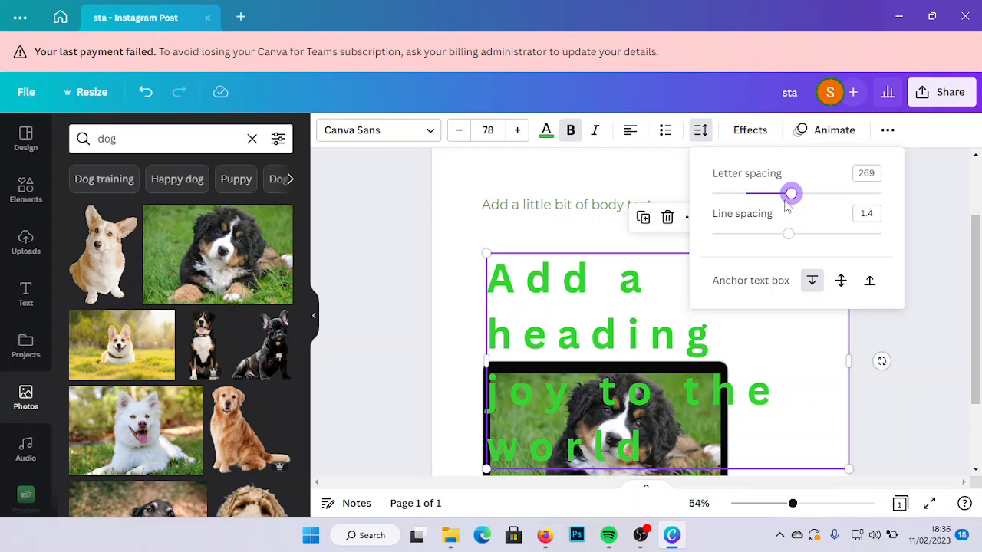
left_click_drag(791, 197, 748, 221)
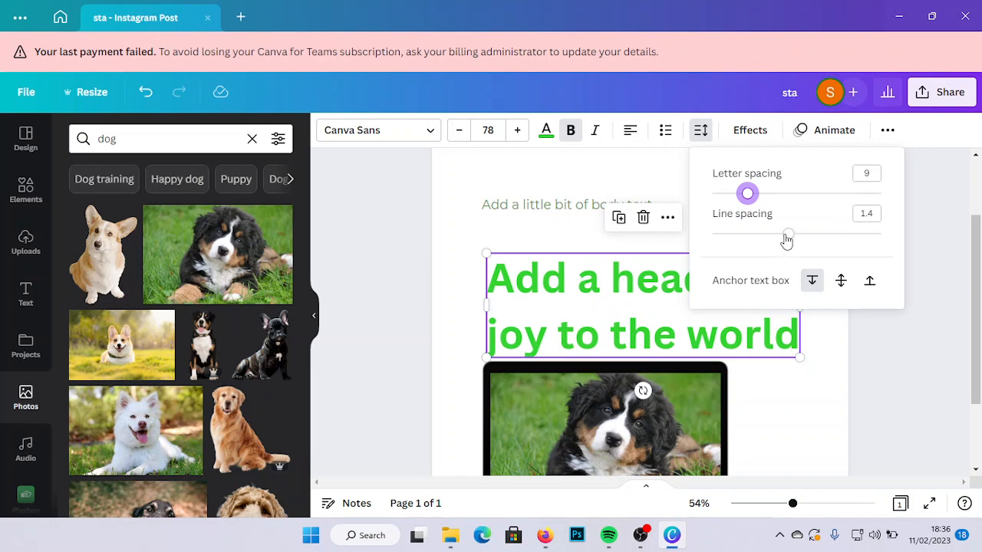
left_click_drag(794, 237, 755, 236)
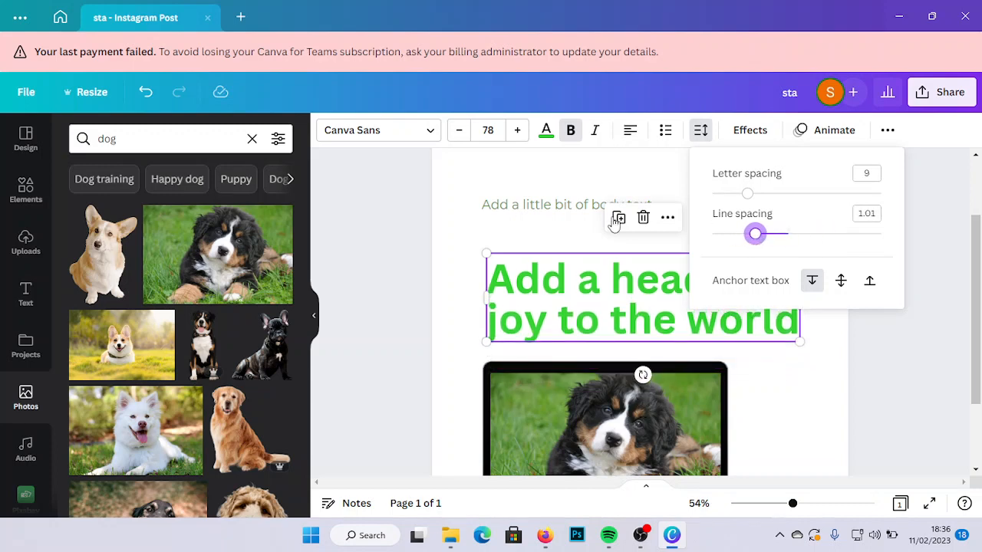
left_click(546, 191)
- Apply the Shadow effect to the two-line heading with an offset of 86
left_click(605, 308)
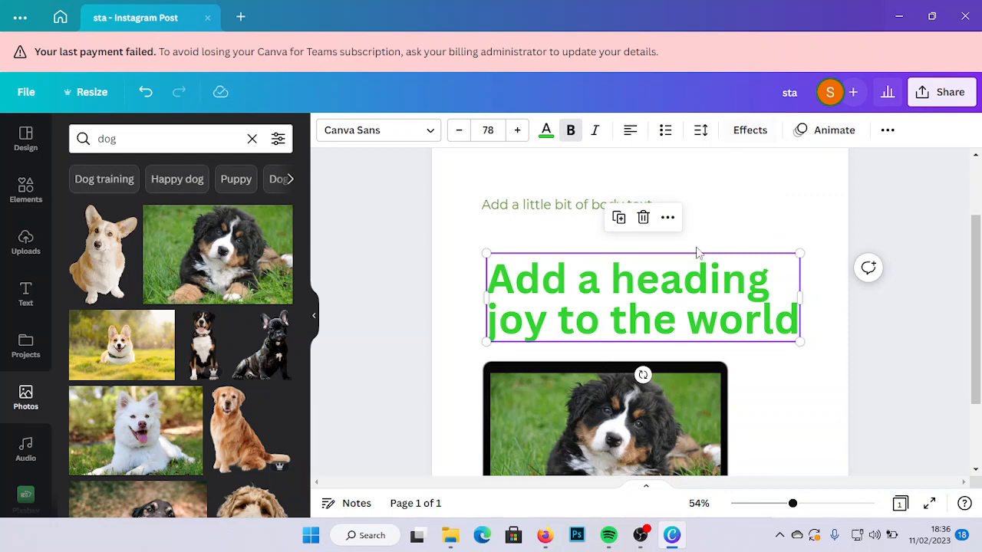
left_click(749, 130)
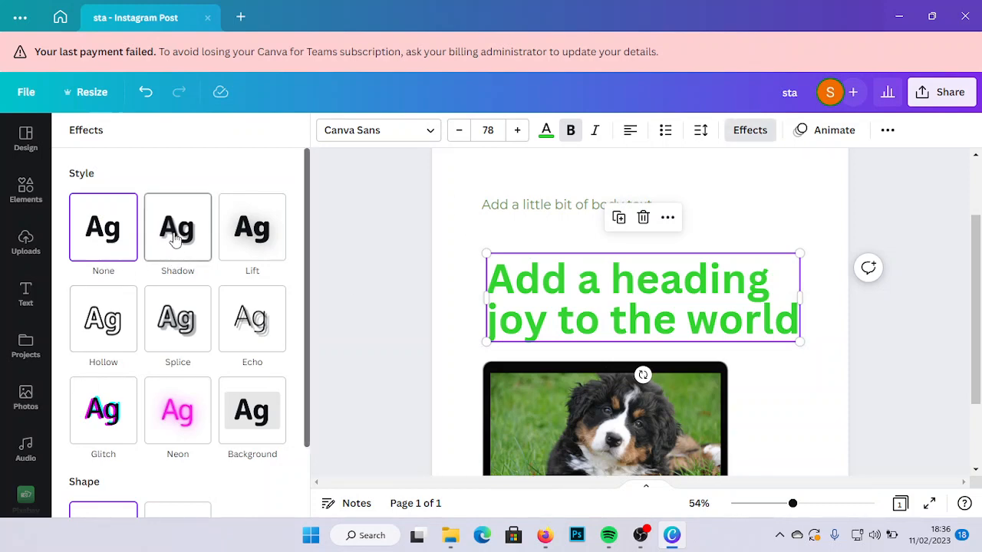
left_click(175, 240)
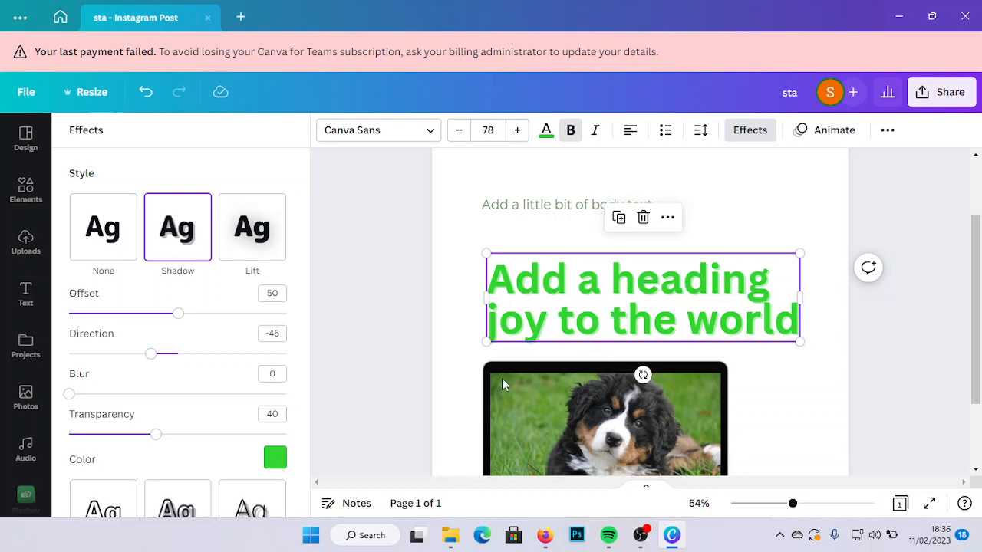
left_click_drag(194, 316, 256, 314)
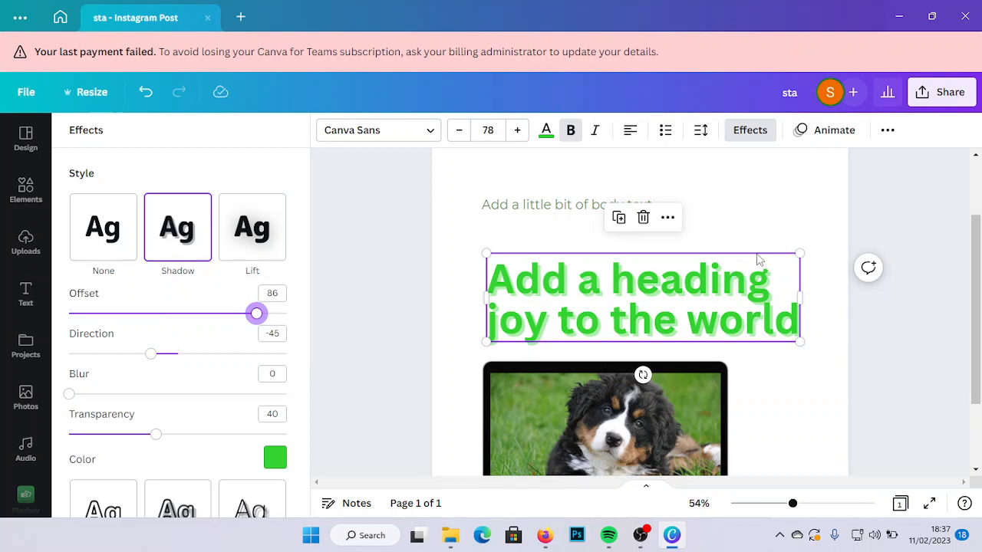
- Try the Lift effect and a Curve shape of 14 on the two-line heading, and return its shape to None
left_click(262, 245)
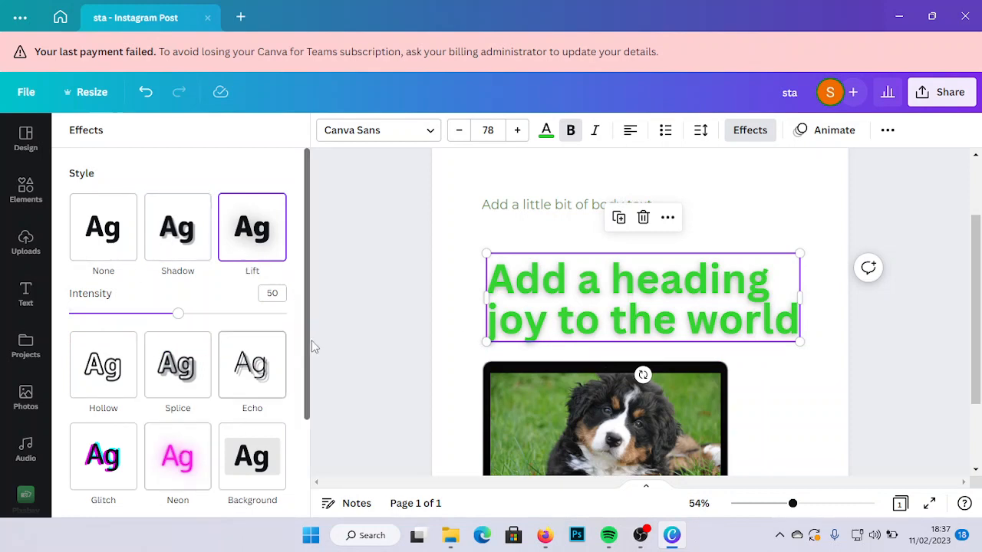
left_click_drag(307, 375, 297, 477)
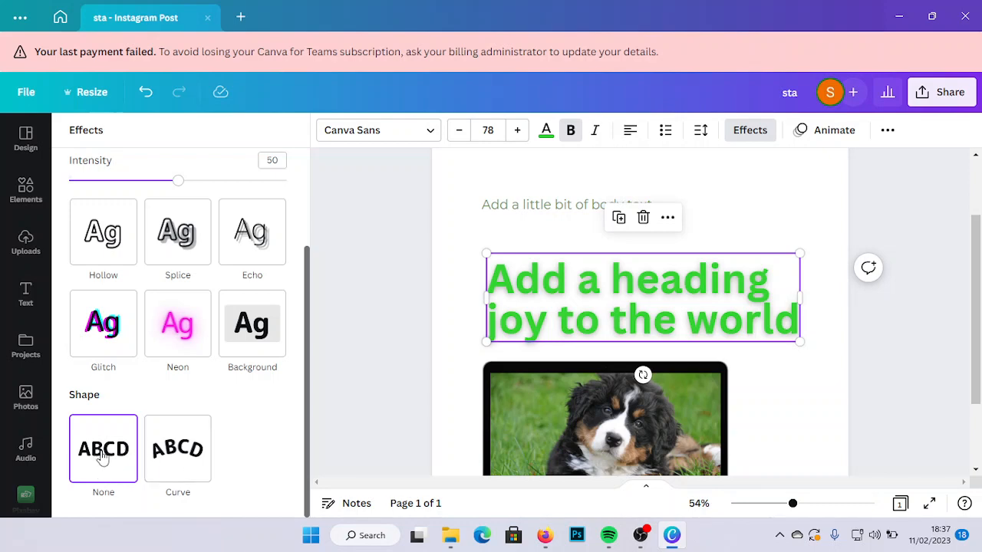
left_click(164, 463)
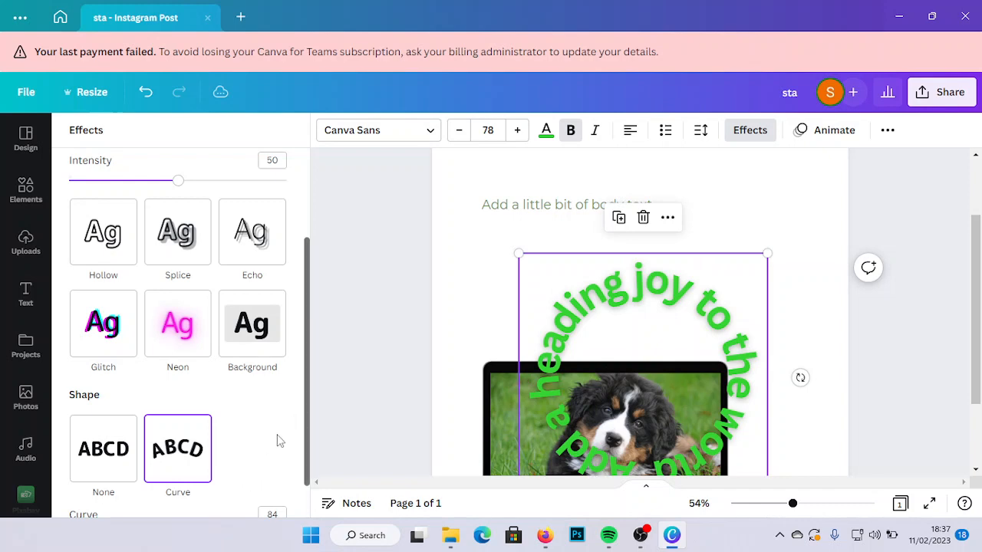
left_click_drag(308, 447, 303, 476)
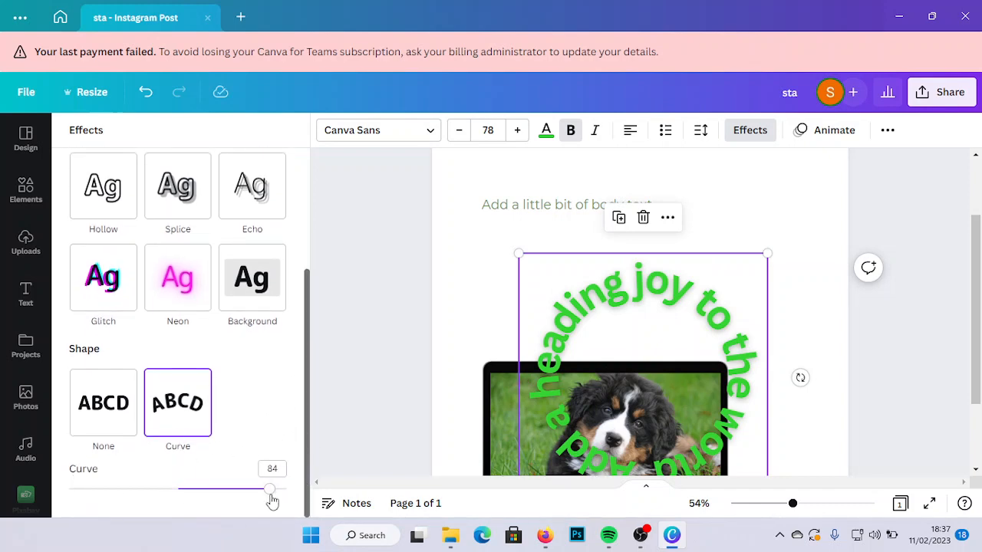
left_click_drag(272, 498, 192, 498)
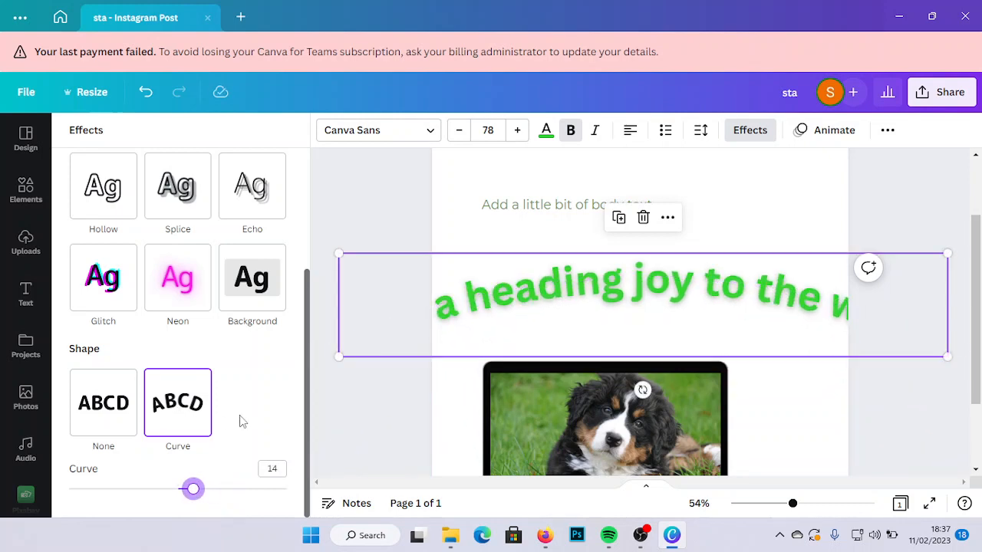
left_click(120, 444)
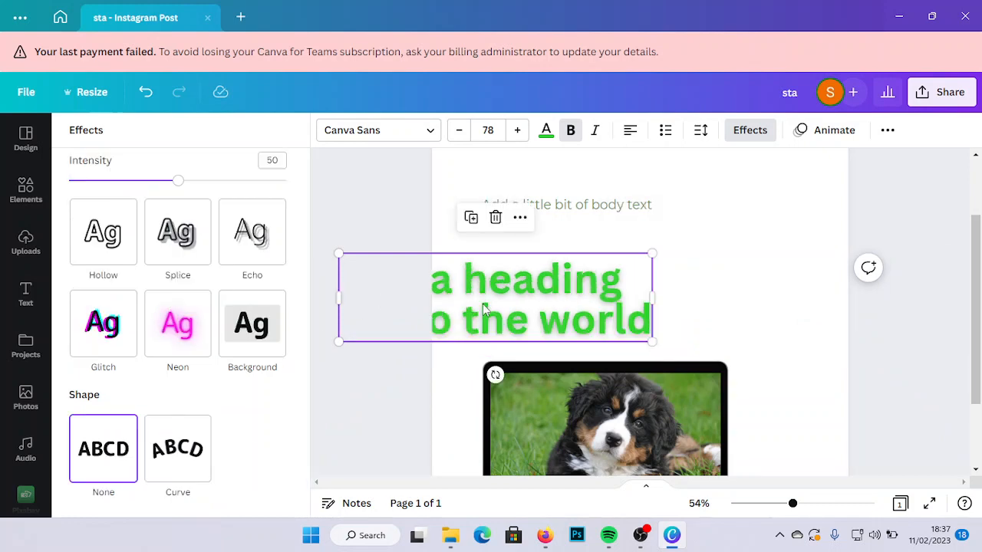
- Move the heading fully back onto the page between the body text and laptop frame, and set its effect style to None
left_click_drag(506, 300, 591, 303)
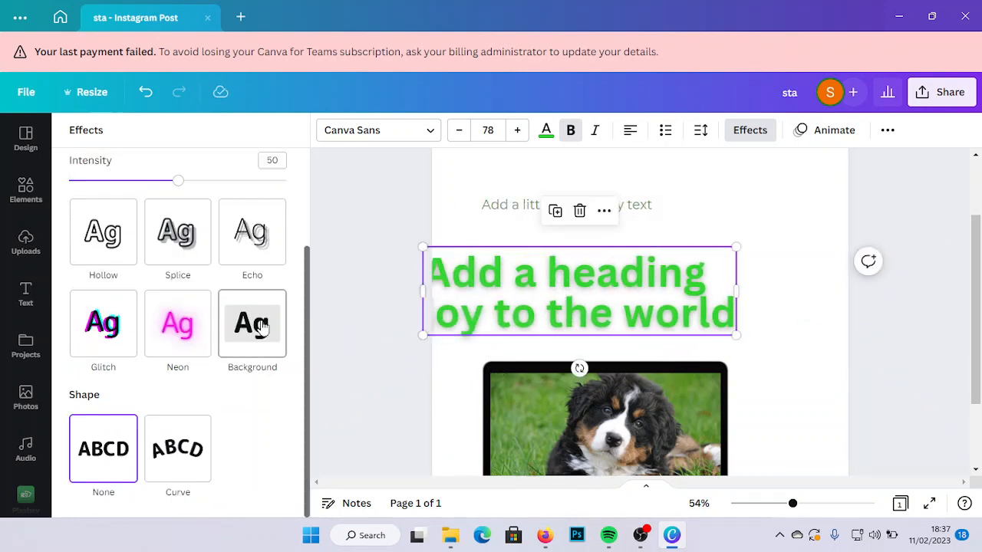
scroll(184, 276, "up", 2)
left_click(132, 234)
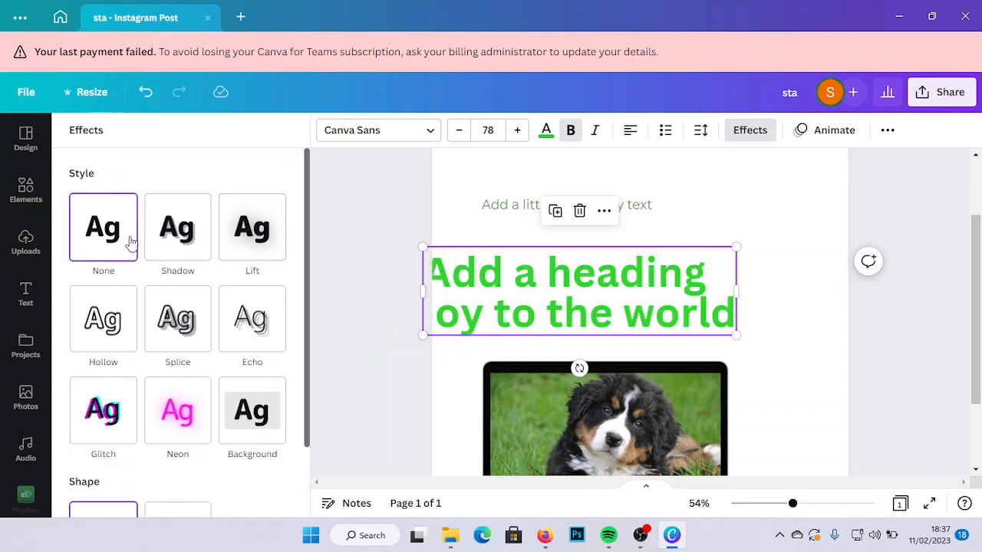
left_click_drag(625, 305, 683, 290)
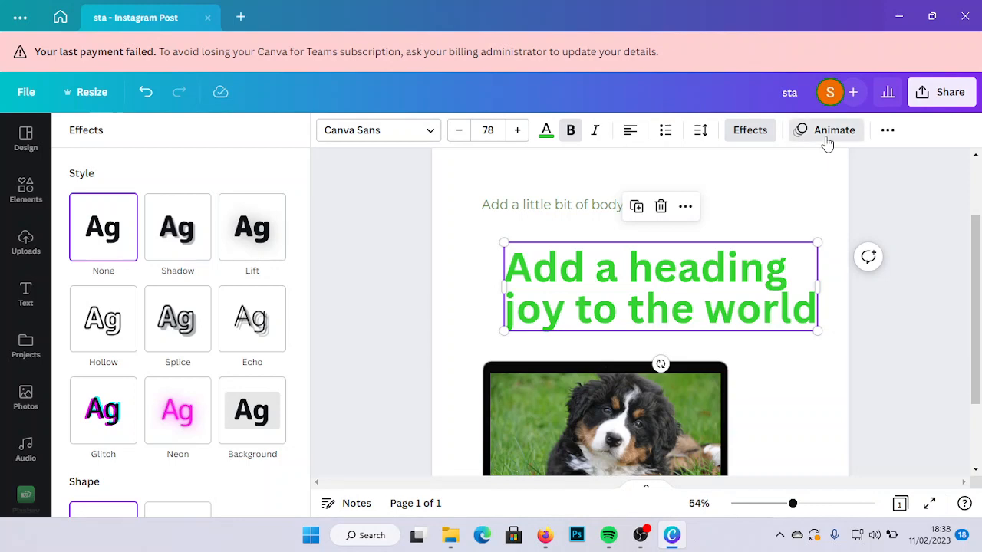
- Browse the text animations and underline the two-line heading, trying uppercase and returning it to its original case
left_click(827, 144)
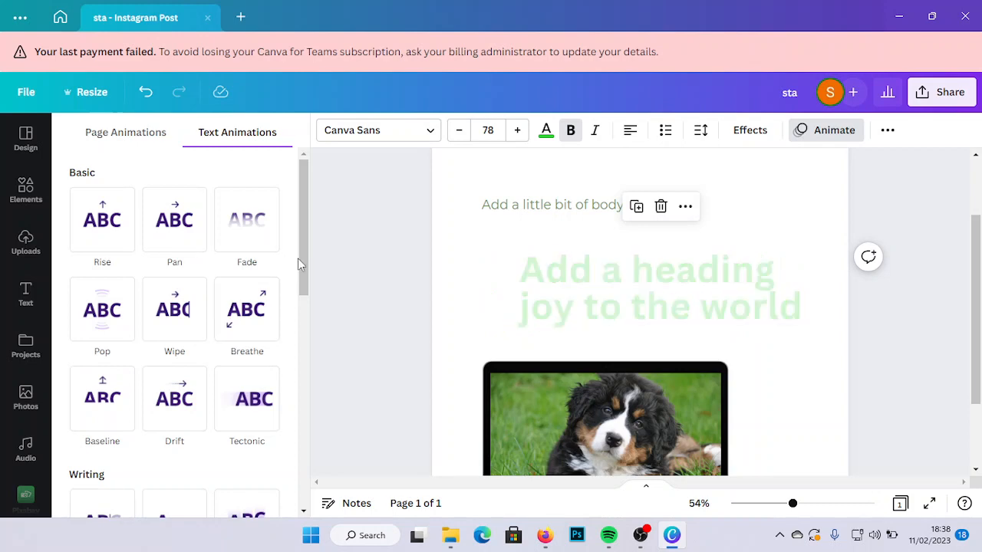
scroll(298, 259, "down", 3)
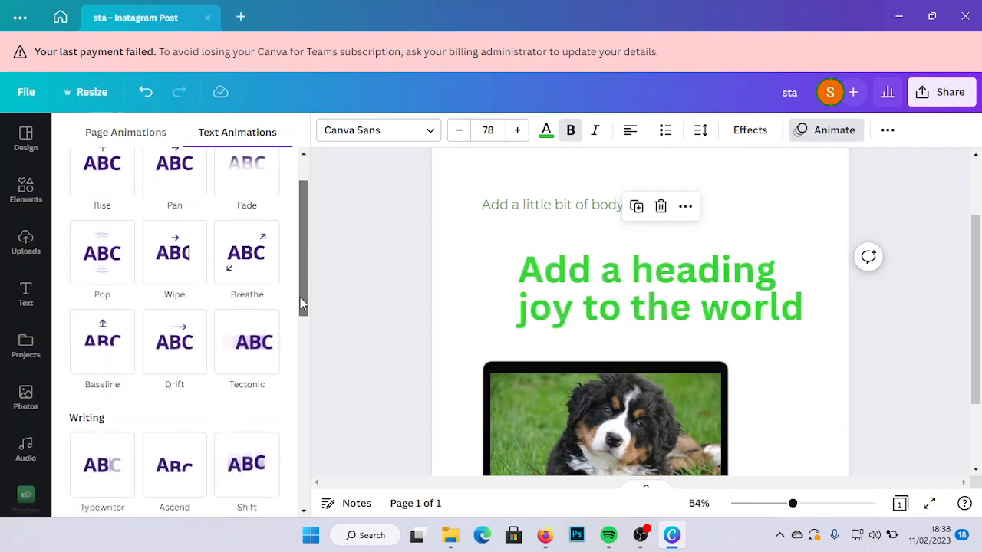
left_click(887, 138)
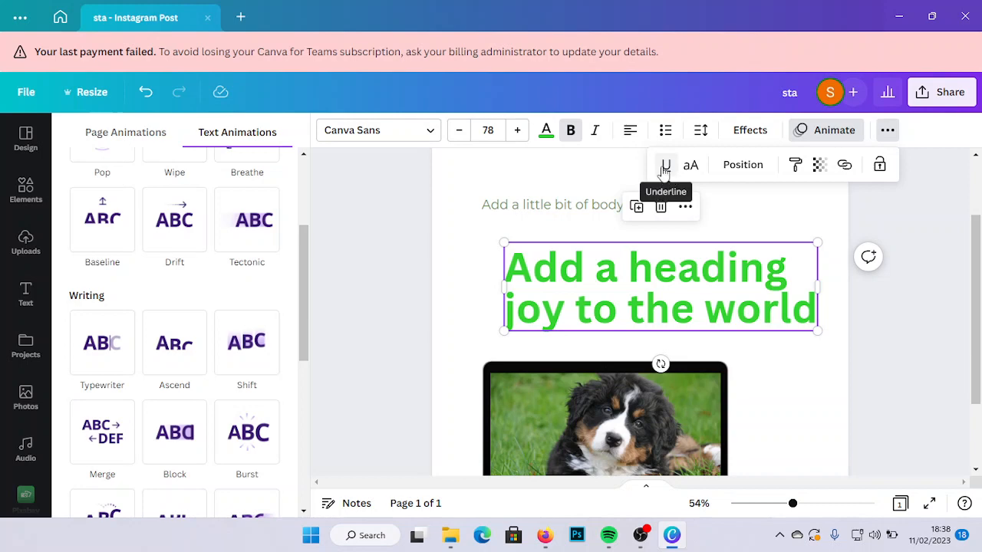
left_click(665, 168)
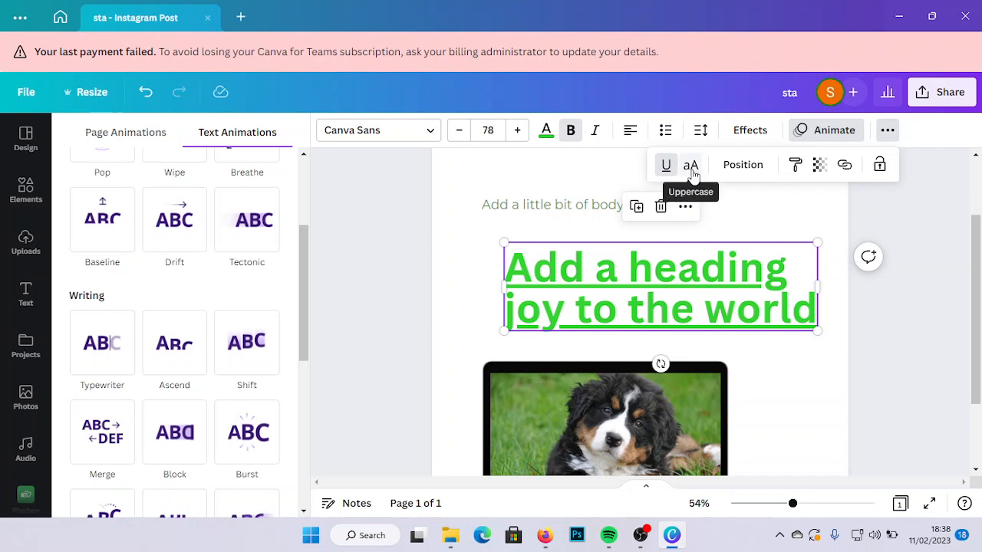
left_click(691, 168)
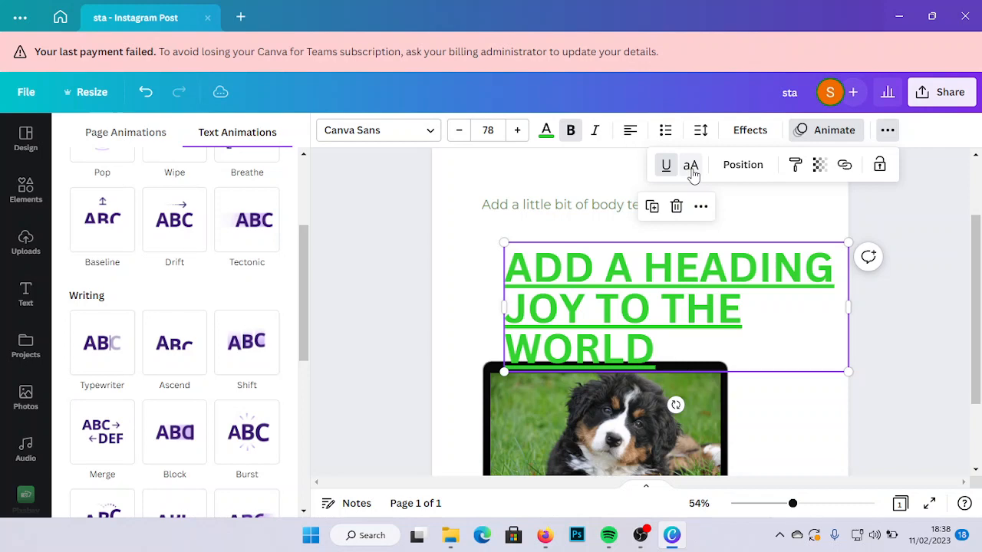
left_click(692, 166)
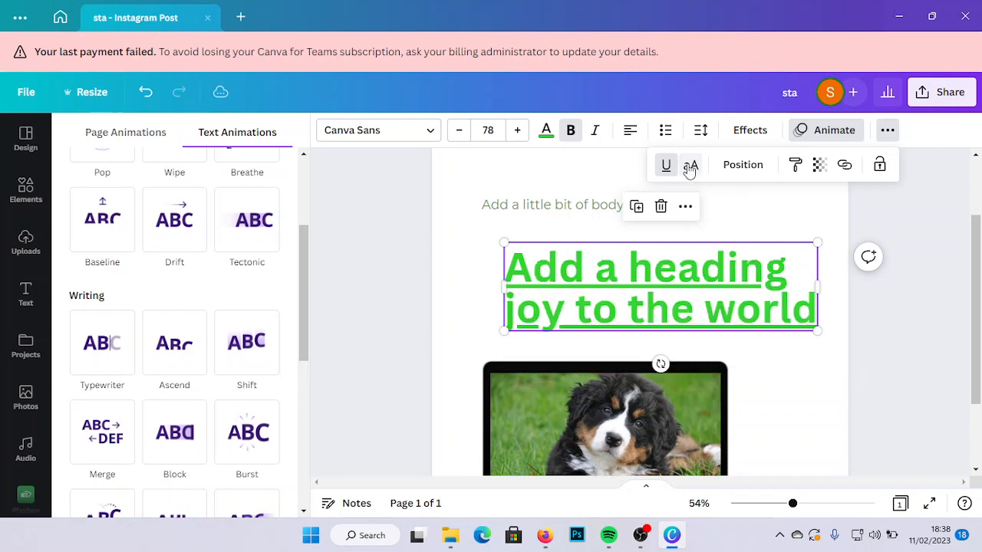
- Align the underlined heading to the horizontal center of the page
left_click(741, 167)
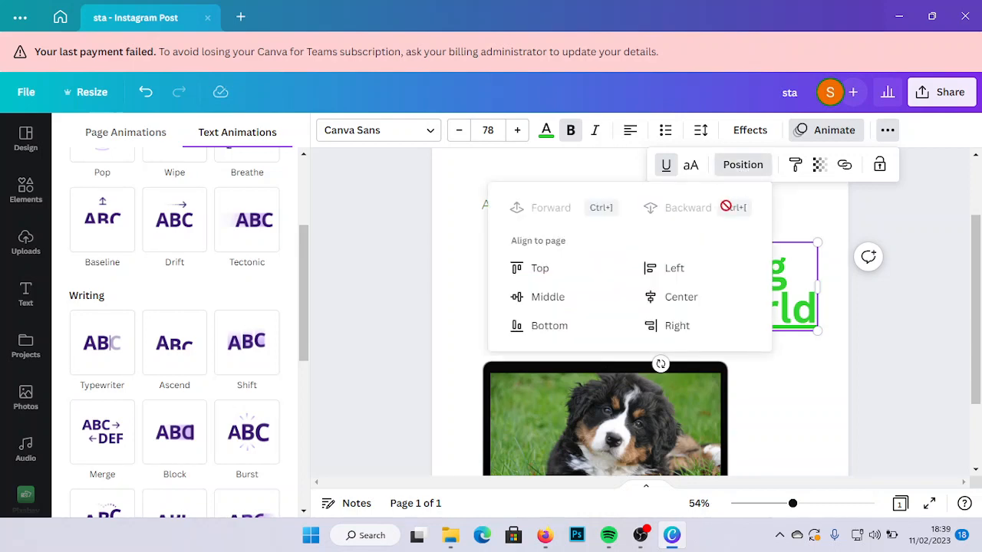
left_click(797, 272)
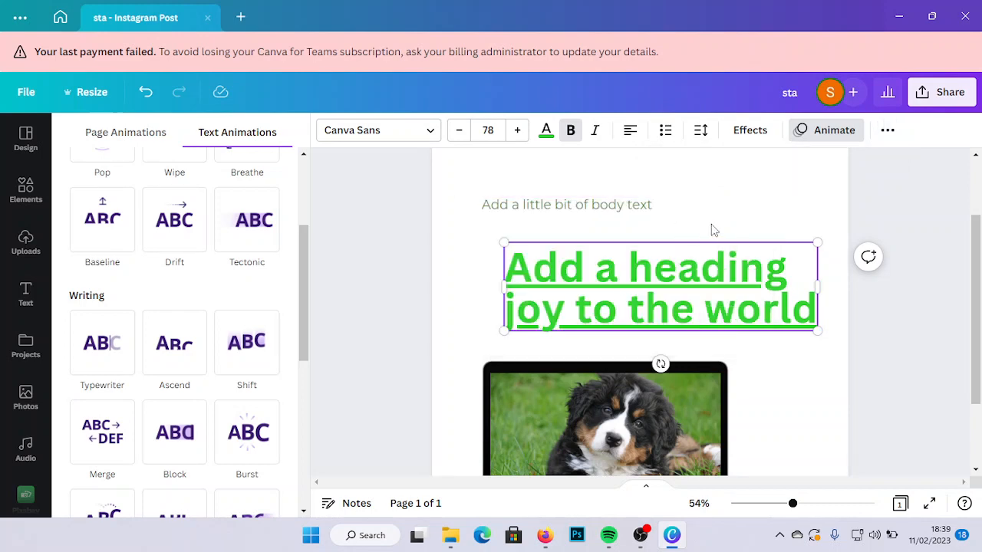
left_click(687, 284)
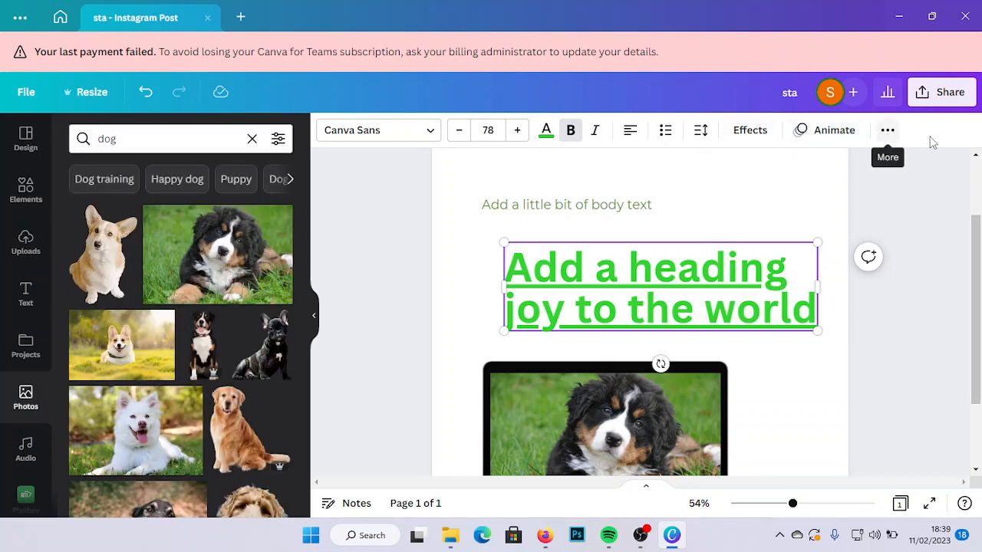
left_click(886, 132)
left_click(742, 165)
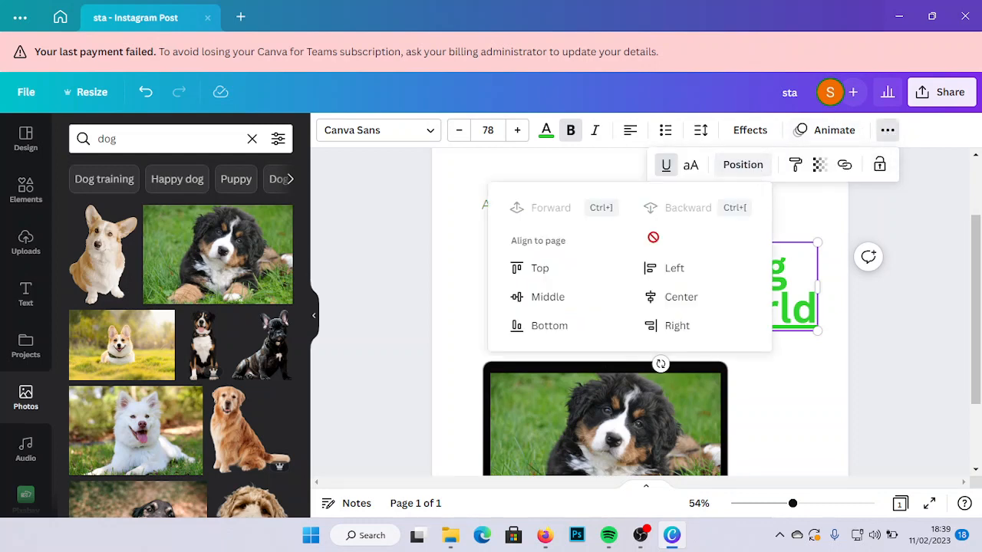
left_click(685, 301)
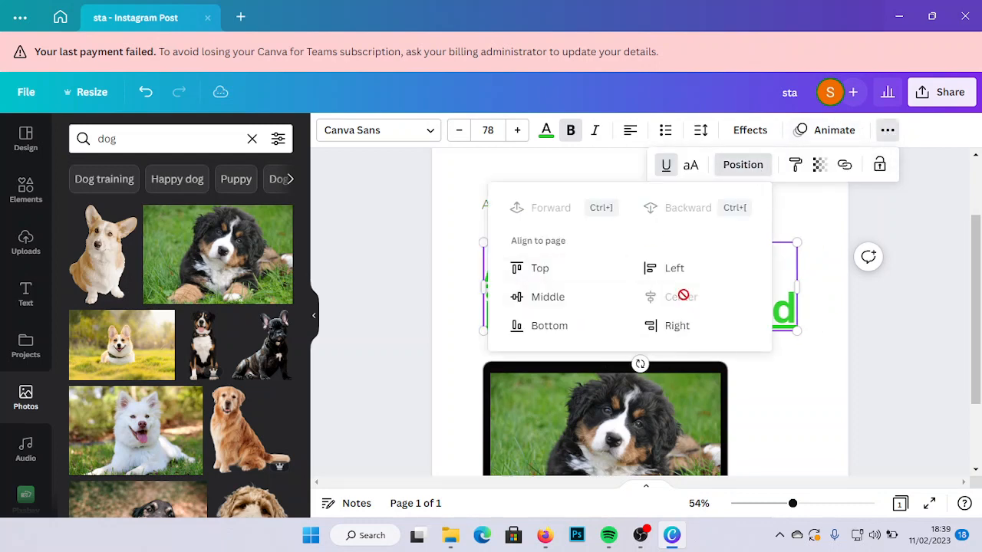
left_click(815, 407)
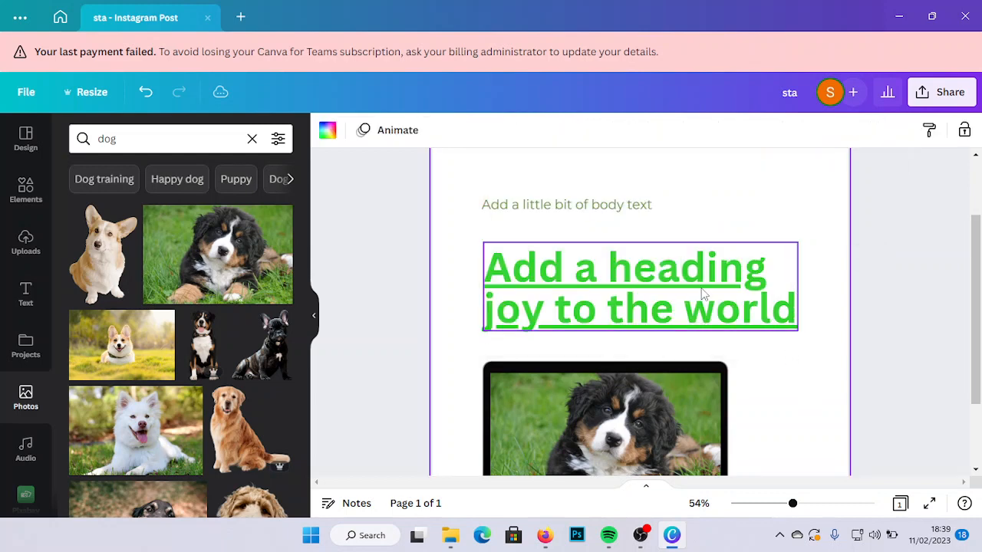
- Reposition the heading just below the body text and move the laptop frame up so it overlaps the heading's second line
left_click_drag(705, 288, 687, 343)
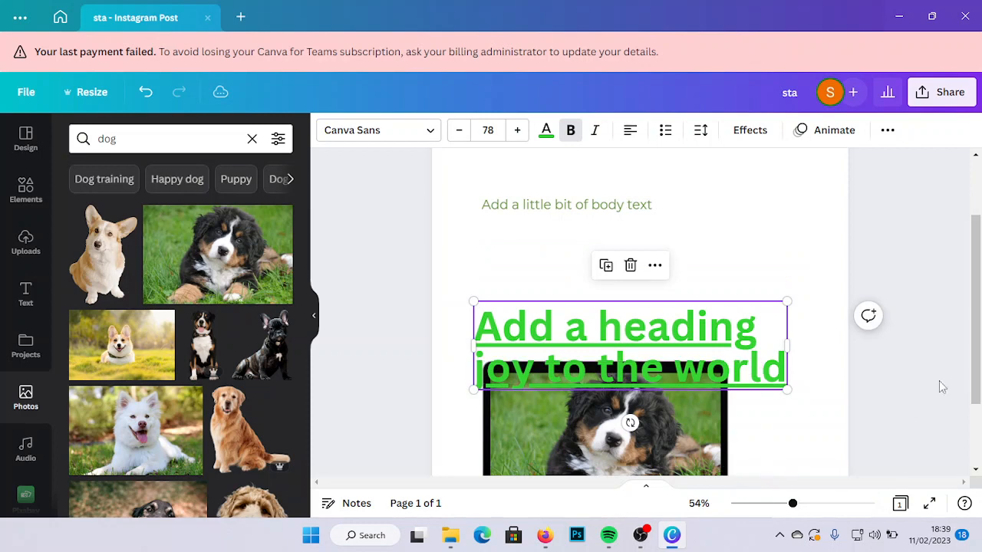
left_click(769, 504)
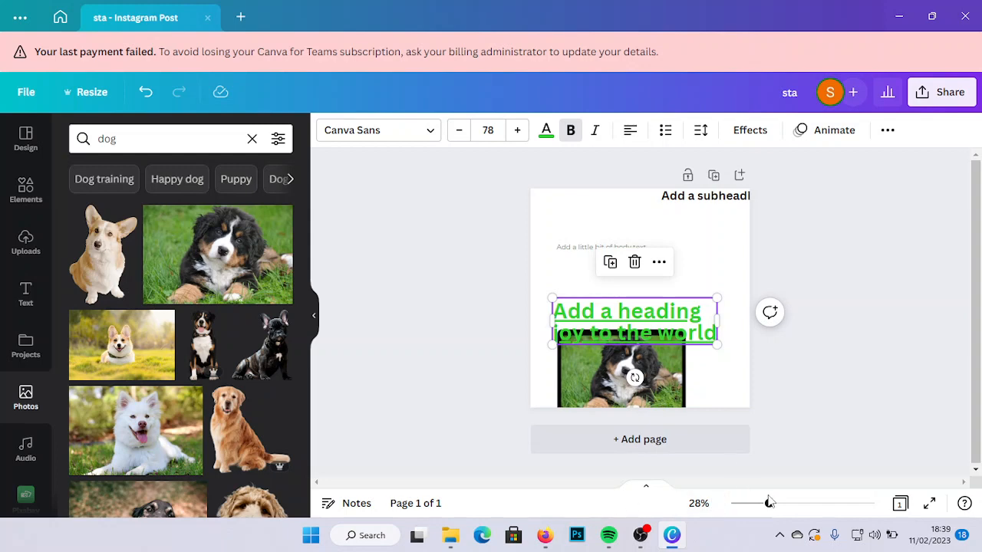
left_click_drag(635, 332, 647, 303)
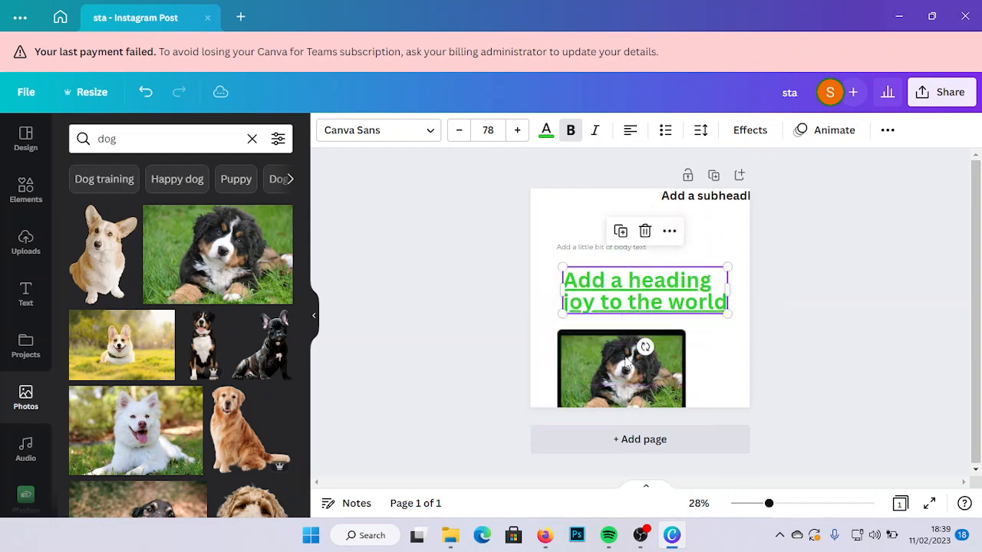
left_click_drag(627, 362, 628, 324)
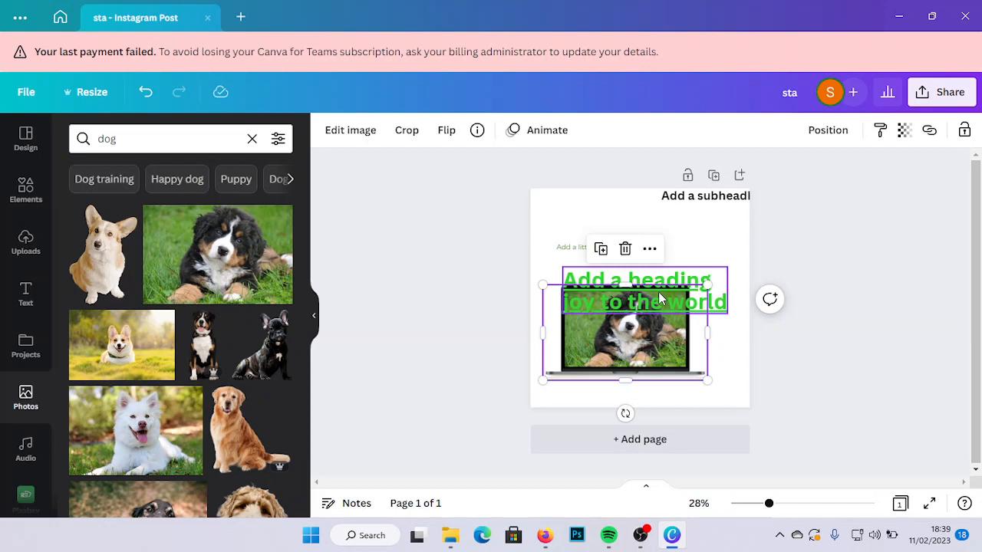
- Send the two-line heading backward so it sits behind the laptop frame
left_click(838, 132)
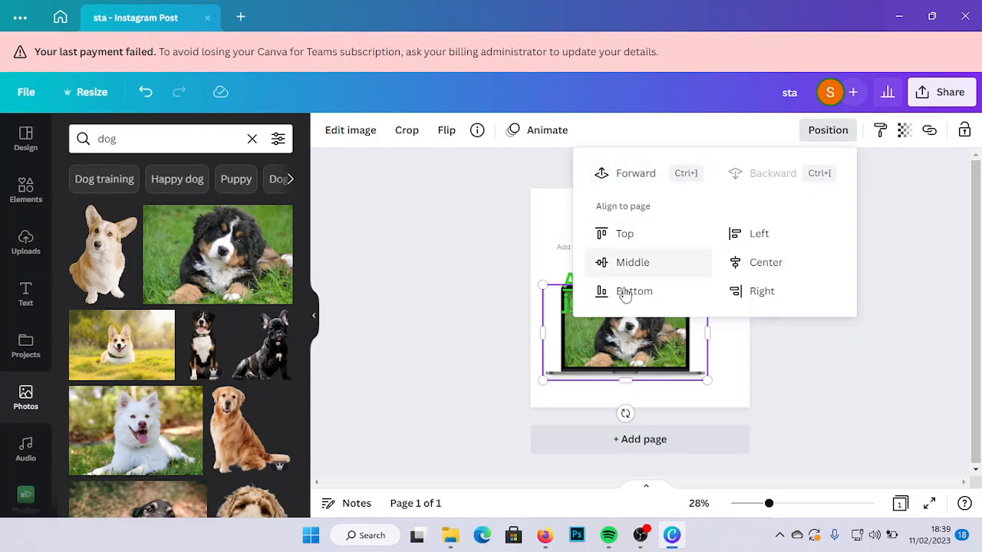
left_click(719, 355)
left_click(694, 274)
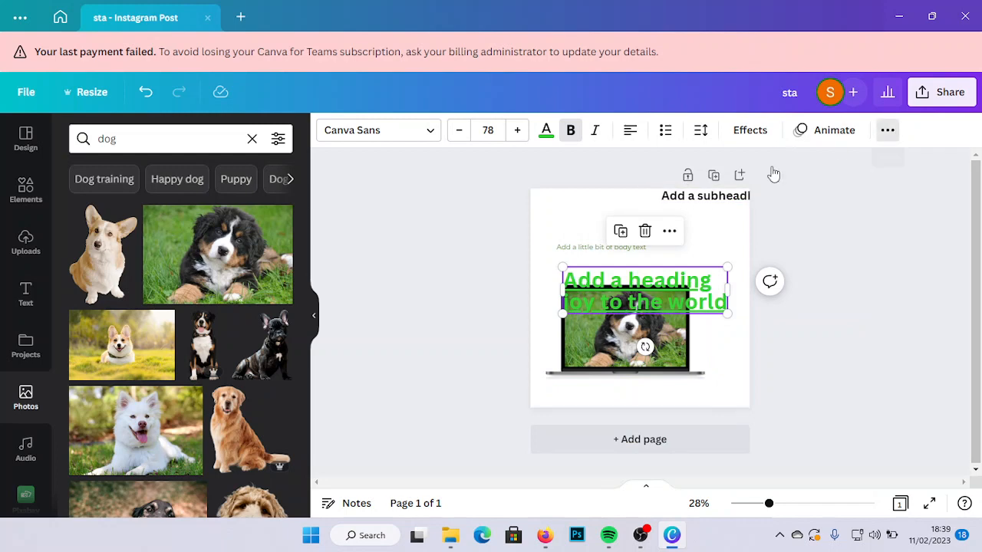
left_click(743, 165)
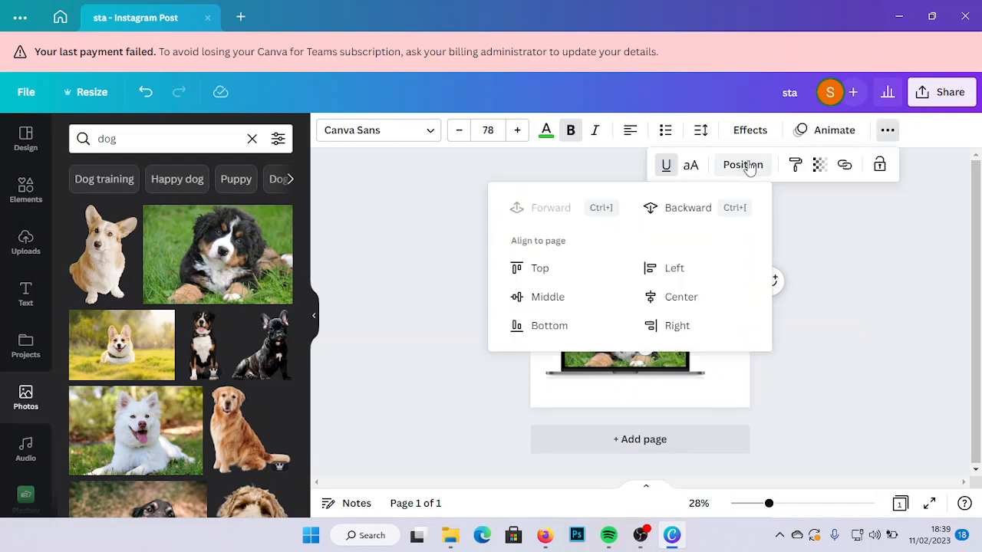
left_click(670, 212)
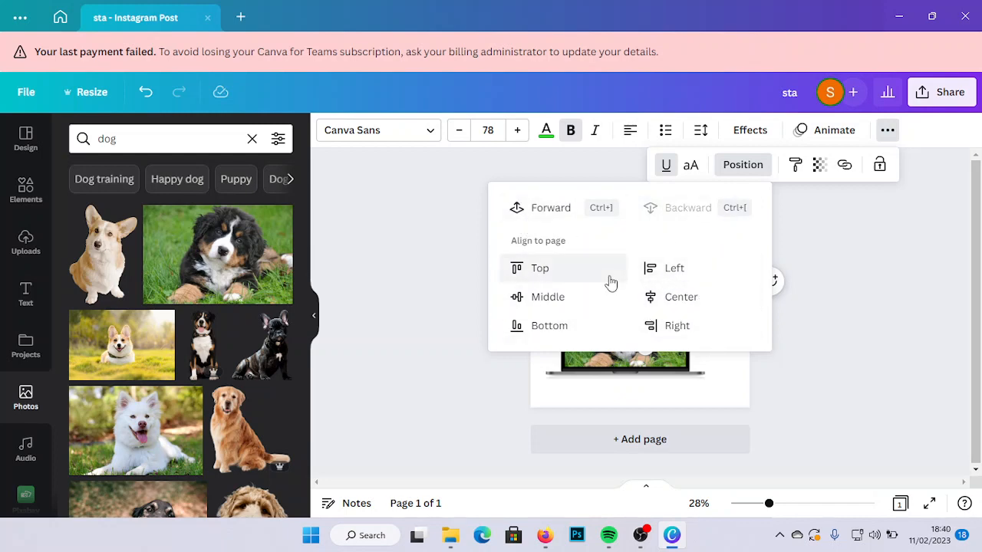
left_click(721, 370)
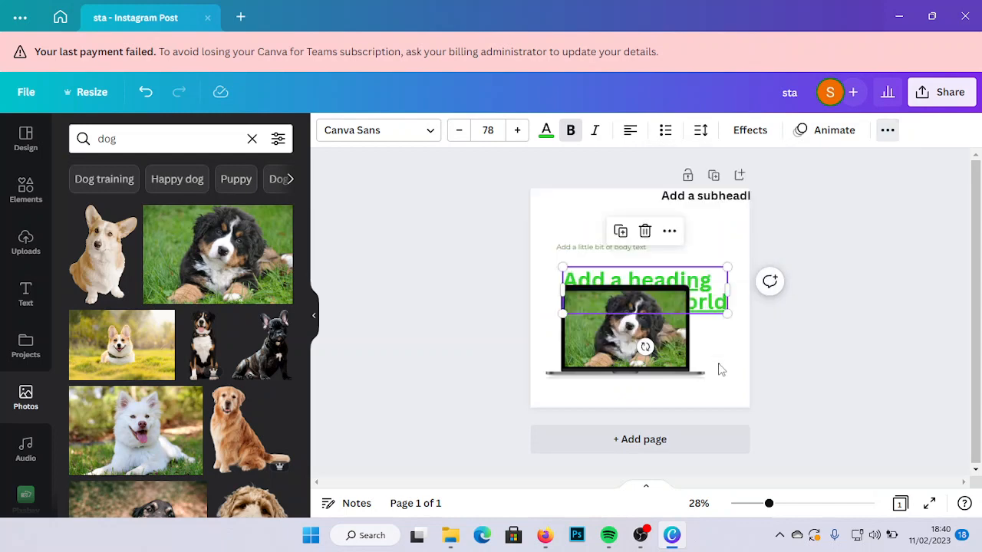
left_click(717, 368)
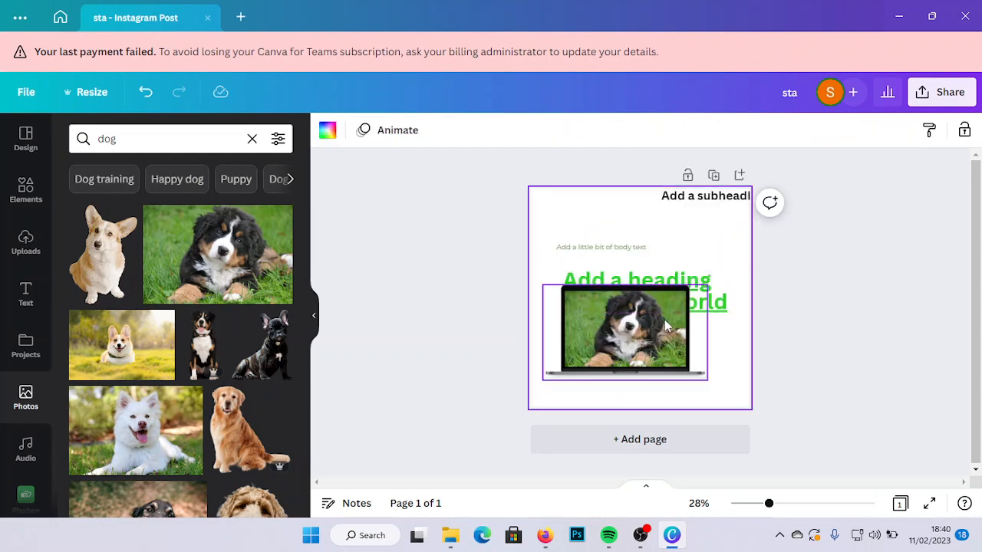
- Send the laptop frame backward behind the heading, and shift the heading to the page's left edge
left_click(667, 320)
left_click(823, 133)
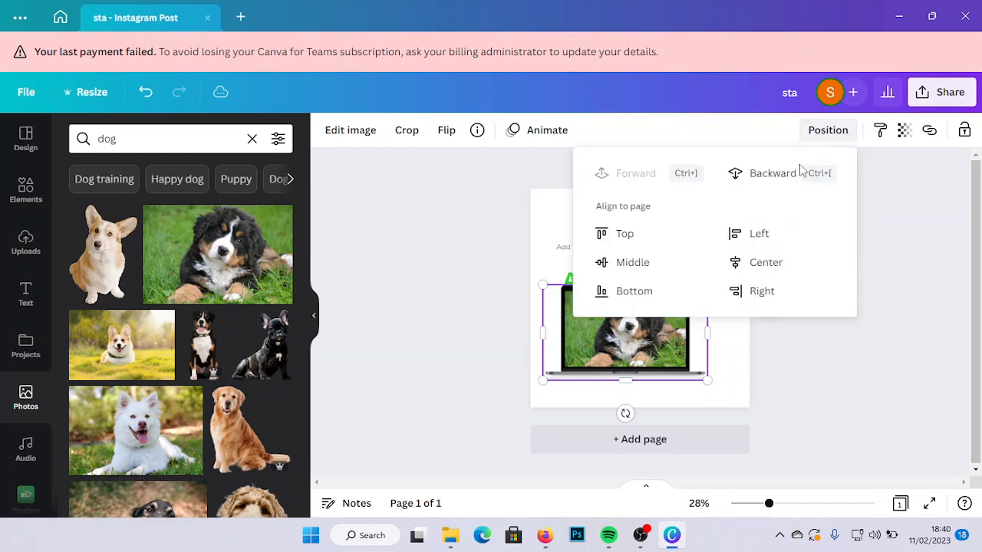
left_click(760, 173)
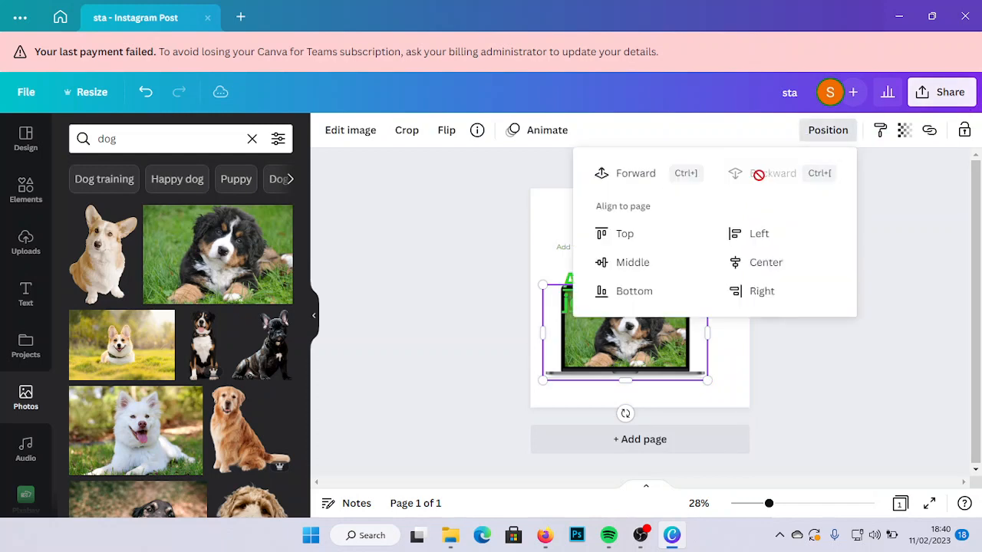
left_click(737, 333)
left_click(679, 305)
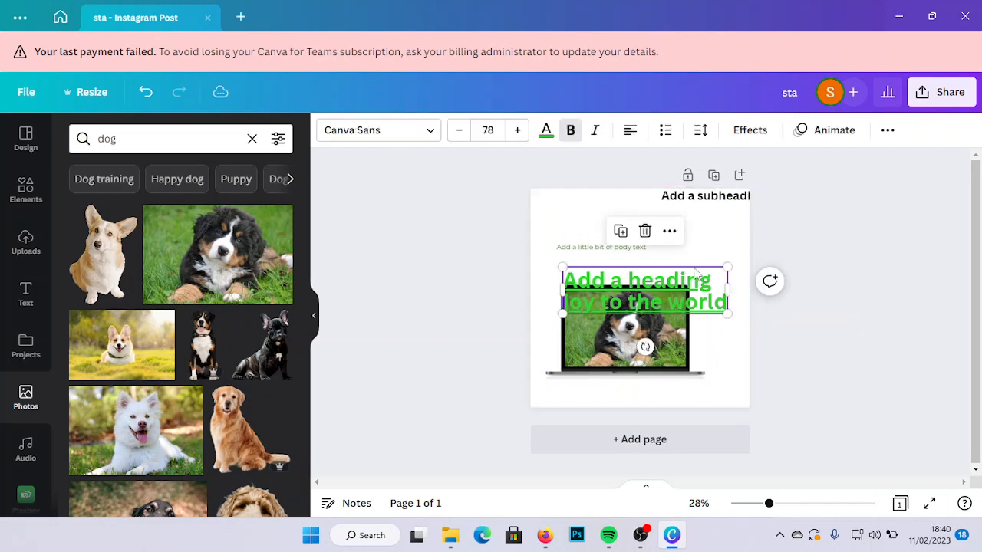
left_click_drag(655, 296, 623, 296)
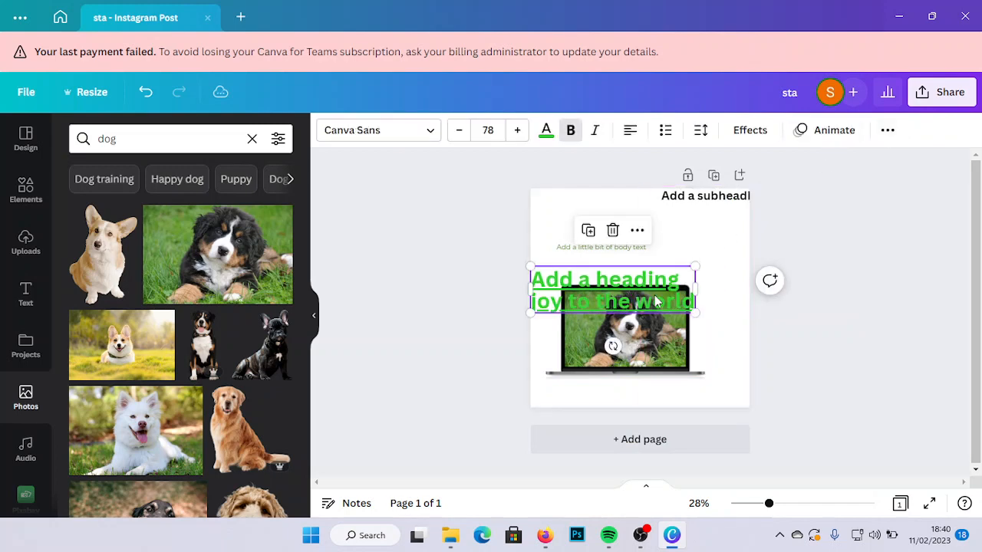
- Align the two-line heading to the page's horizontal center and top edge, then deselect it
left_click(887, 130)
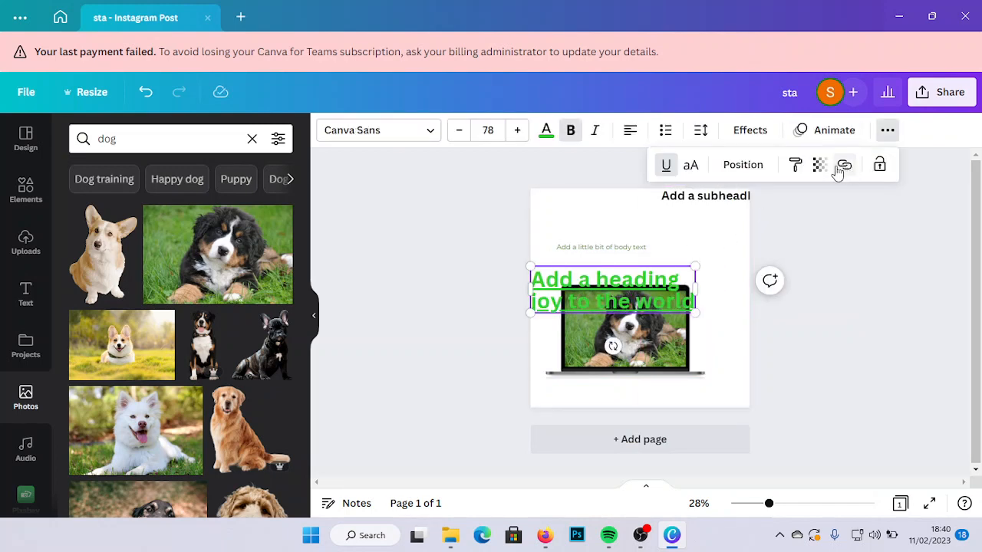
left_click(745, 164)
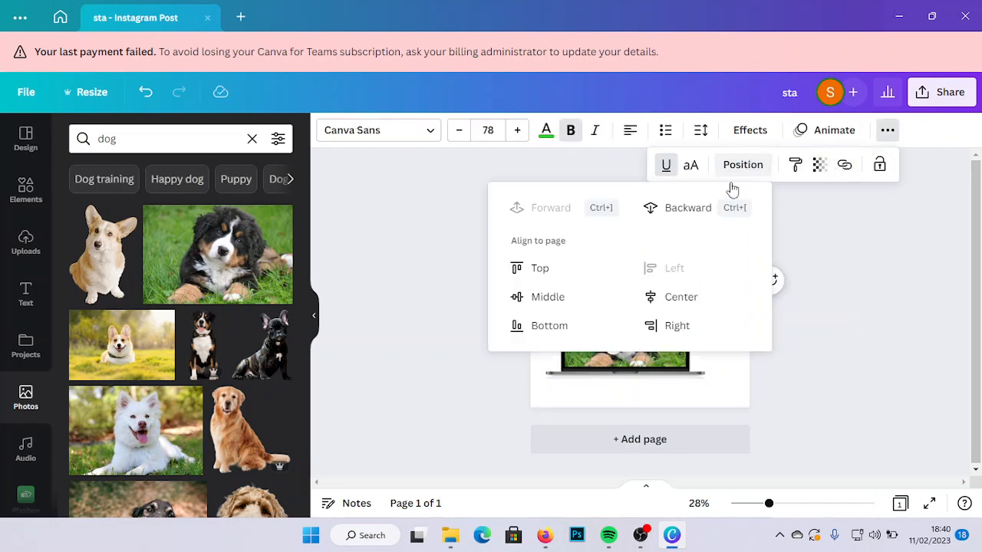
left_click(681, 306)
left_click(557, 300)
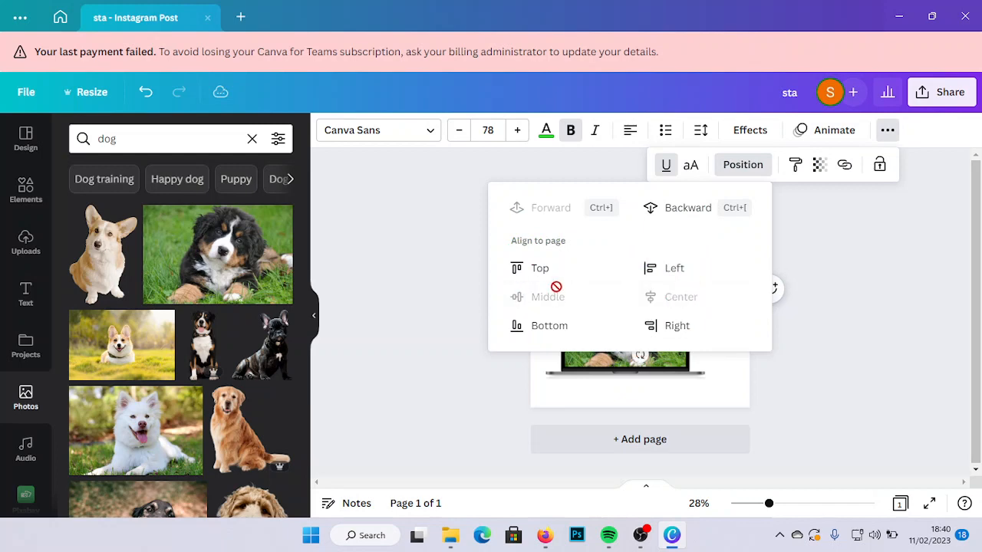
left_click(551, 278)
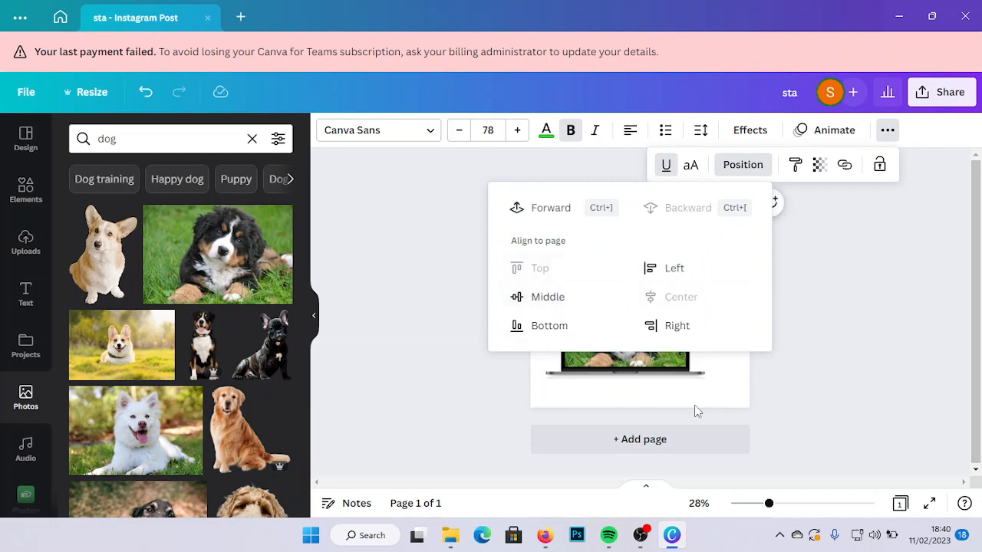
left_click(720, 369)
left_click(719, 369)
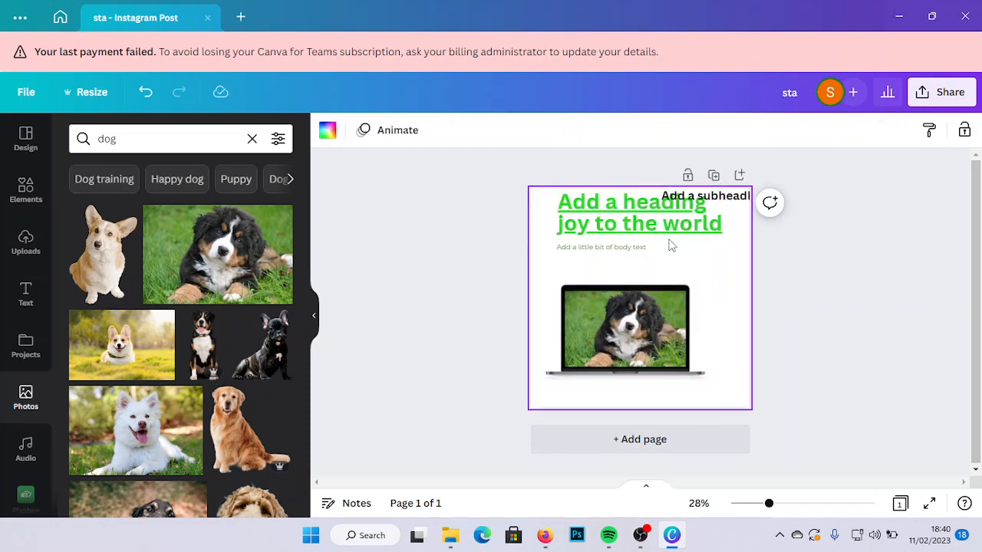
- Set the two-line heading's transparency to 70, and restore it to 100
left_click(686, 211)
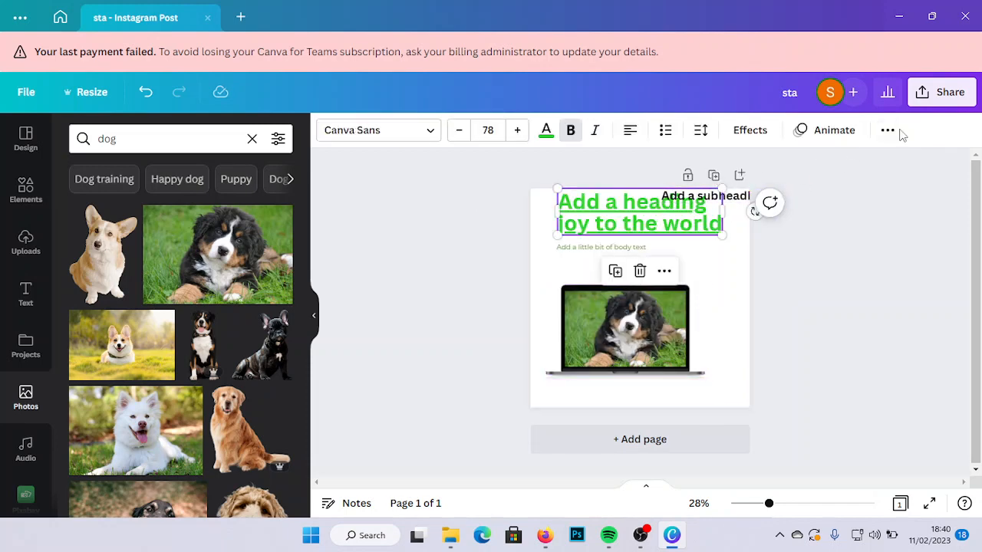
left_click(888, 130)
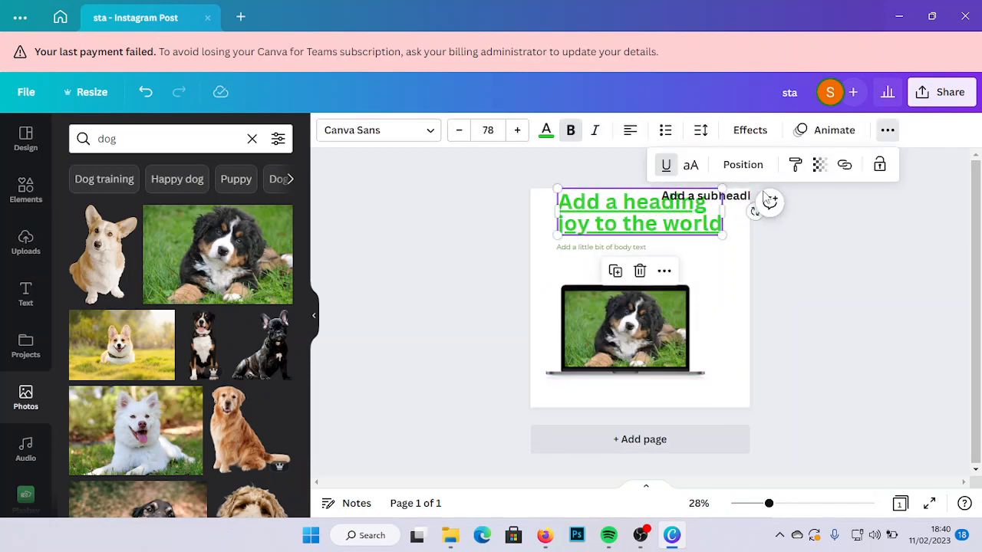
left_click(819, 167)
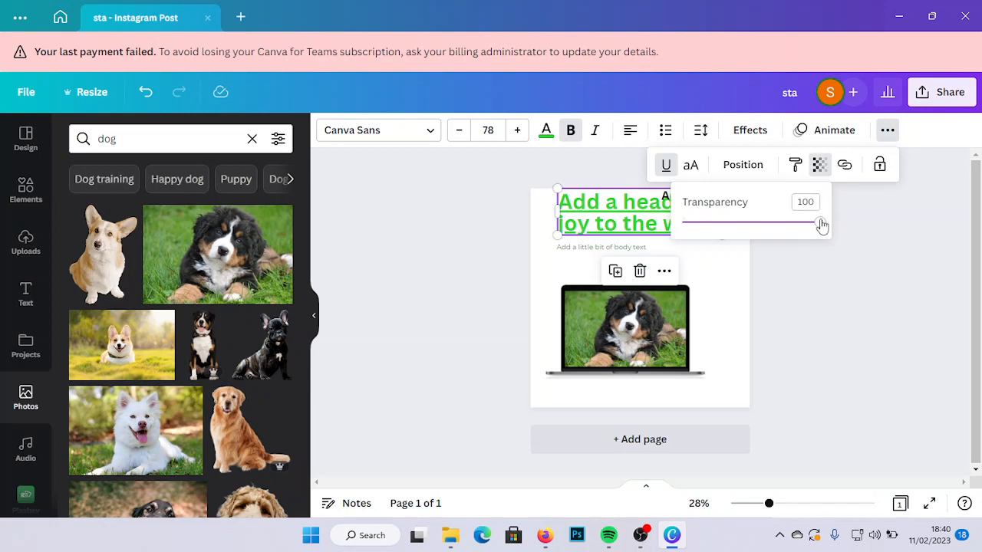
left_click(786, 504)
left_click_drag(978, 348, 980, 304)
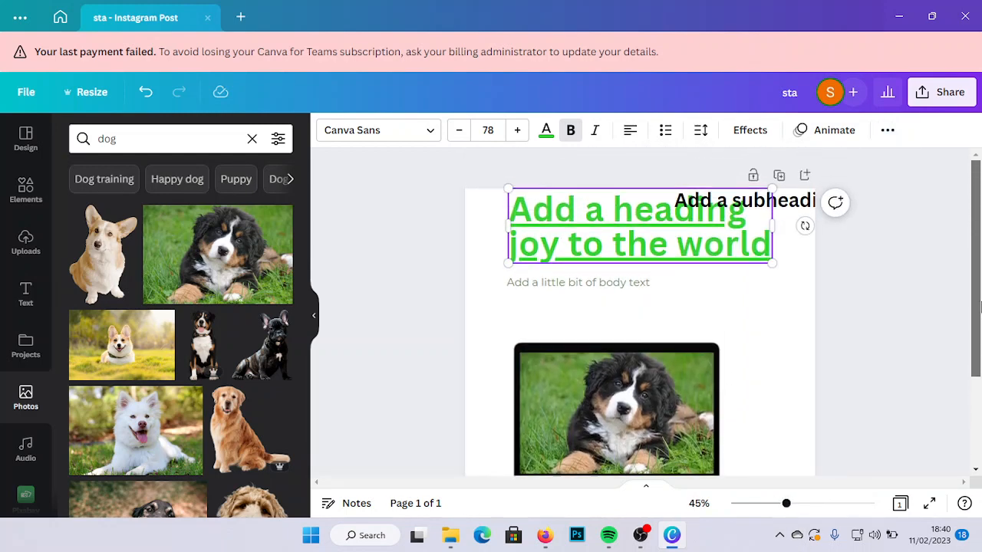
left_click(888, 132)
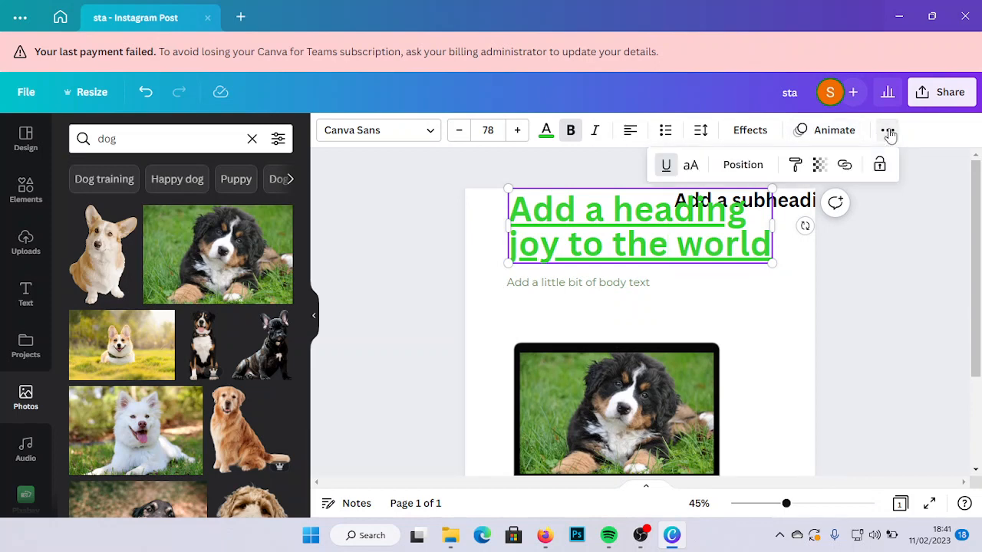
left_click(820, 164)
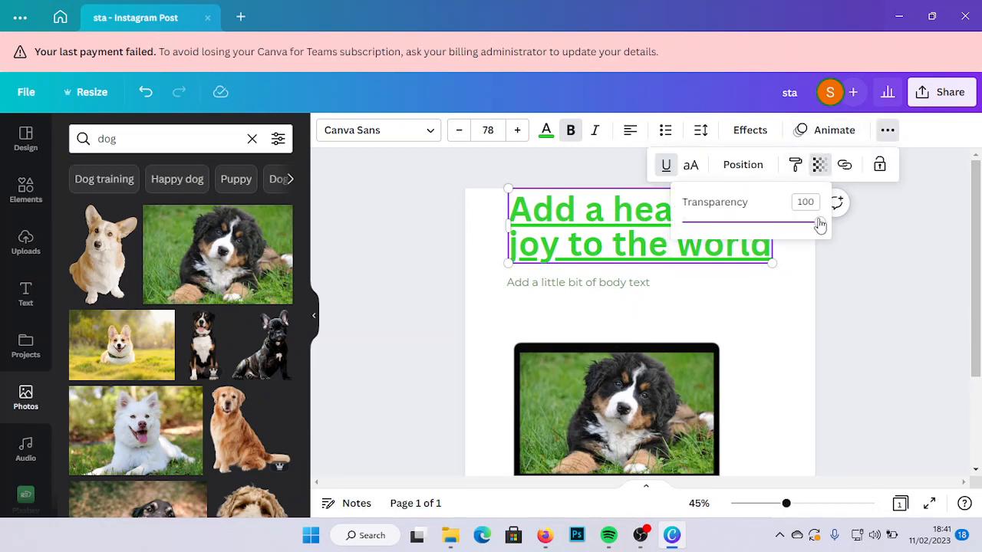
mouse_move(818, 222)
left_mouse_down()
mouse_move(701, 223)
mouse_move(812, 223)
mouse_move(804, 230)
left_mouse_up()
left_click(806, 202)
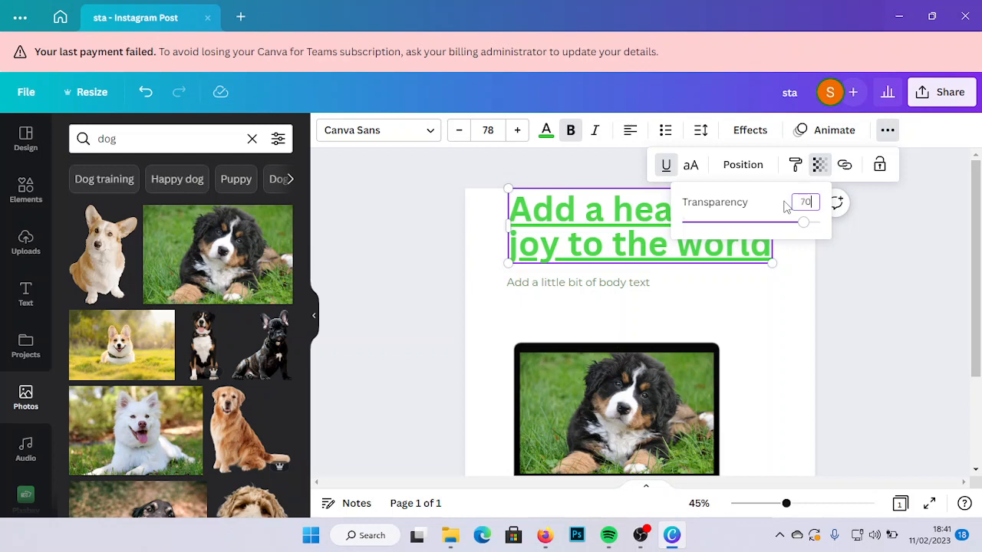
key("Return")
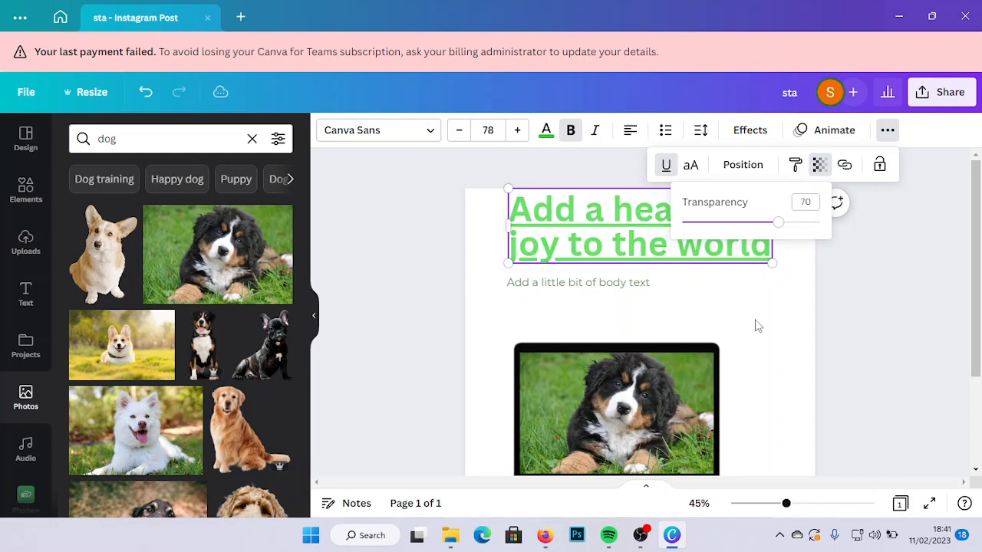
left_click_drag(777, 223, 838, 231)
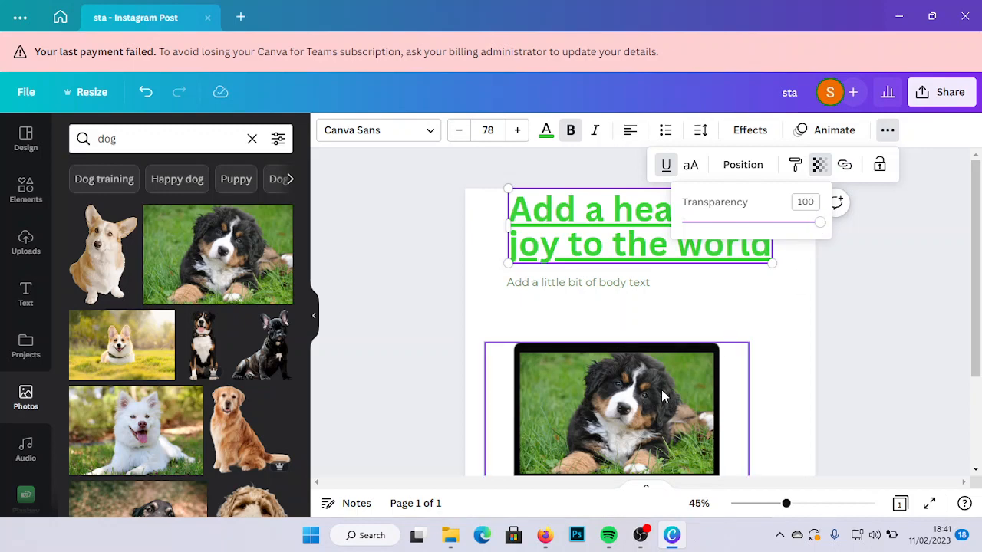
- Lower the laptop frame's transparency to about 21, and restore it to 100
left_click(662, 390)
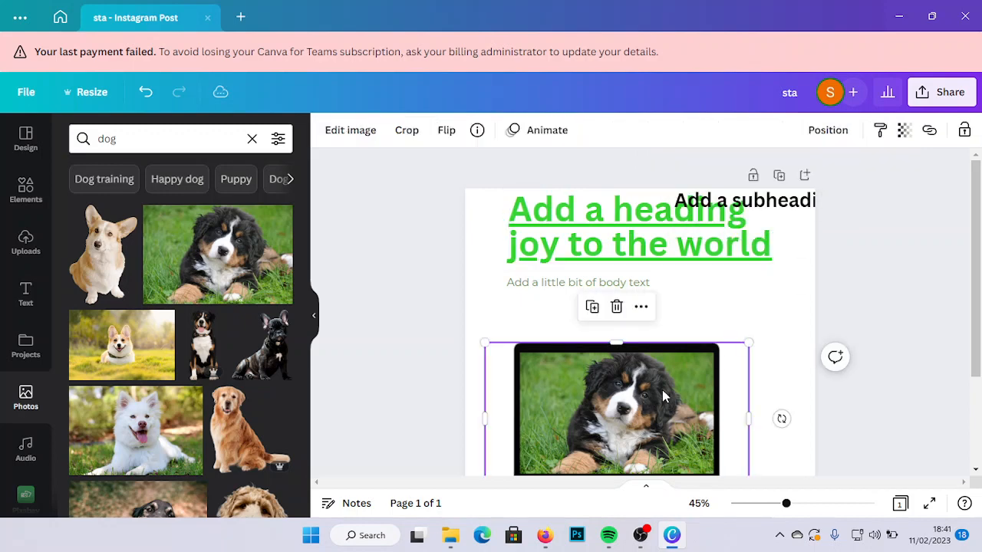
left_click(906, 132)
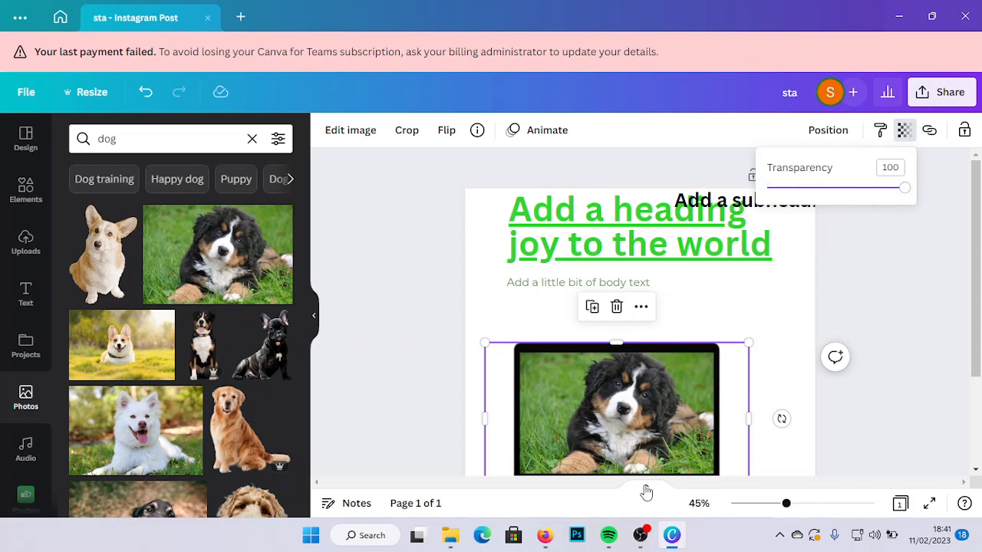
left_click(854, 188)
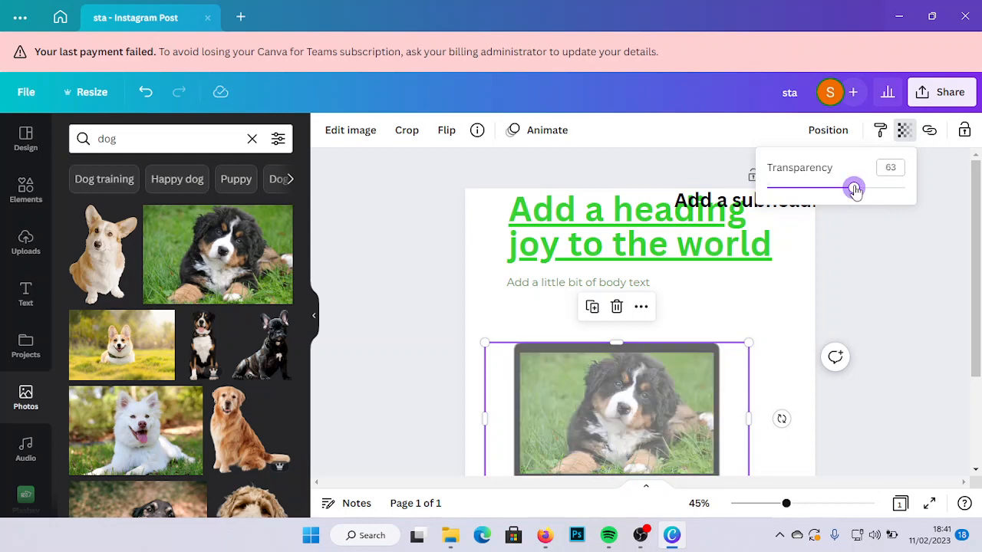
left_click(797, 190)
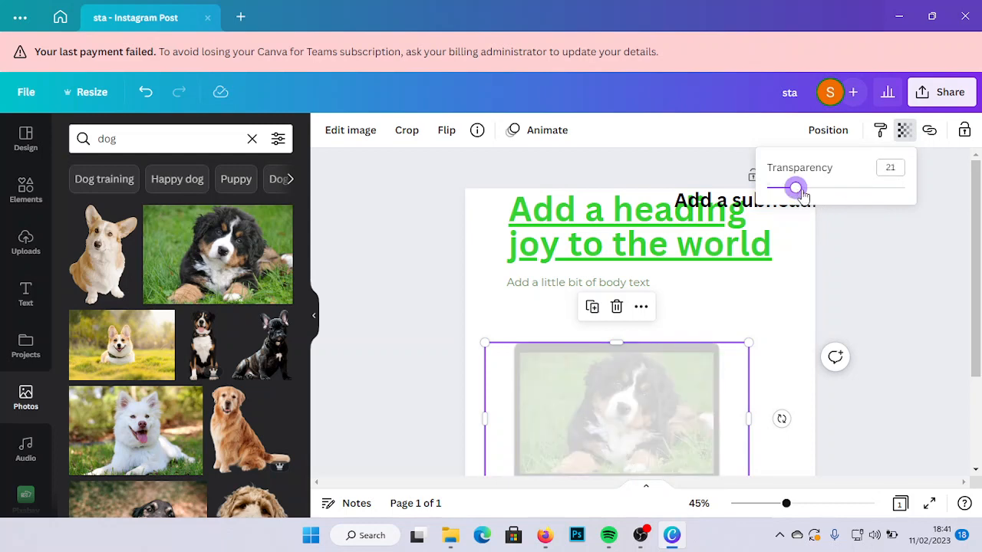
left_click_drag(799, 191, 921, 197)
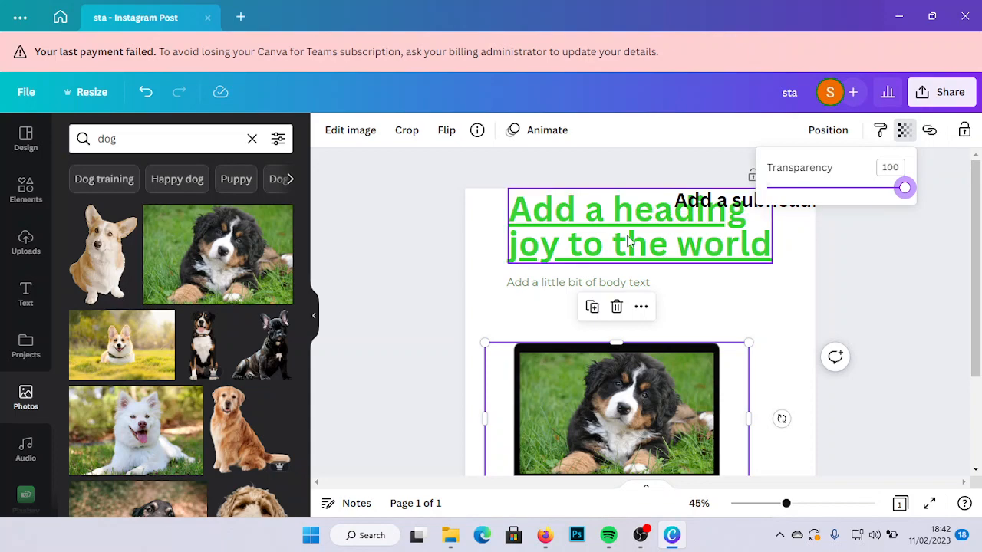
- Nudge the laptop frame up slightly and place the heading above it, overlapping the body text
left_click_drag(629, 240, 636, 346)
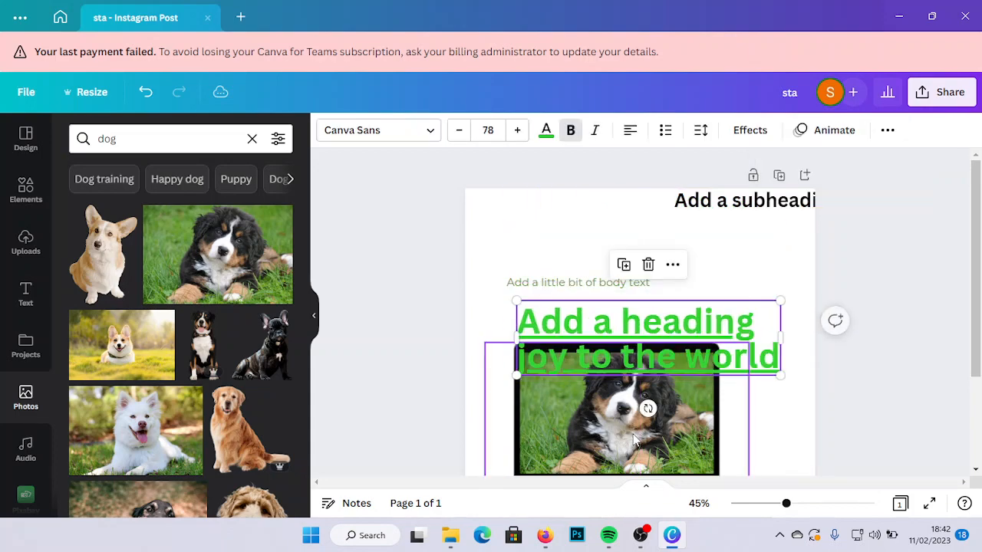
mouse_move(638, 427)
left_mouse_down()
mouse_move(693, 283)
mouse_move(629, 332)
mouse_move(711, 351)
mouse_move(652, 360)
mouse_move(693, 429)
mouse_move(660, 436)
mouse_move(646, 414)
left_mouse_up()
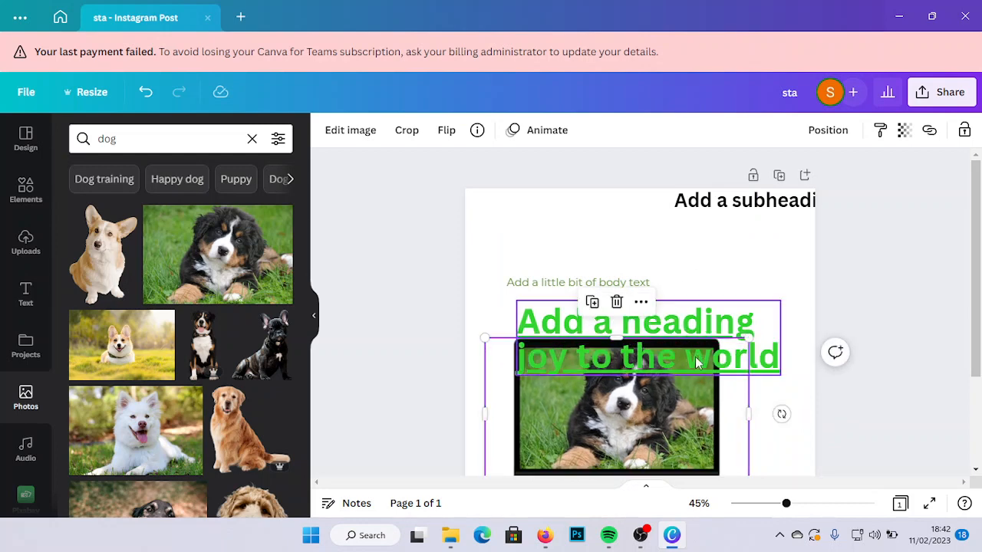
left_click_drag(697, 362, 716, 297)
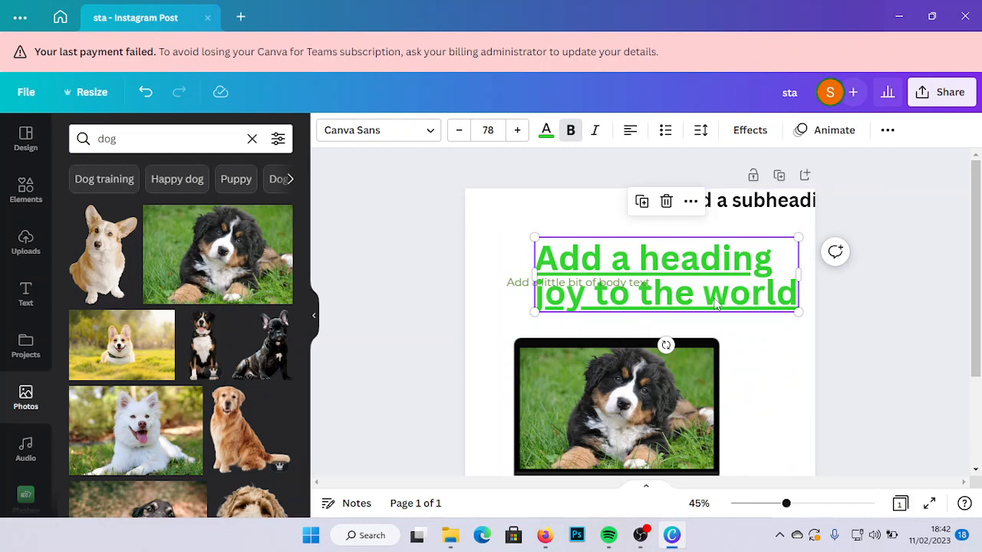
- Lock the laptop frame completely, and unlock it again
left_click(694, 379)
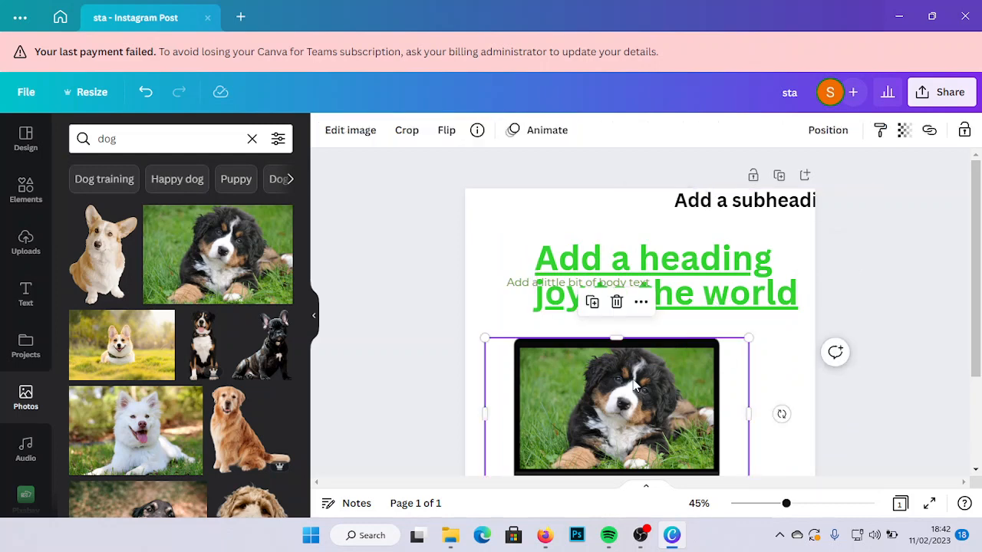
left_click(964, 131)
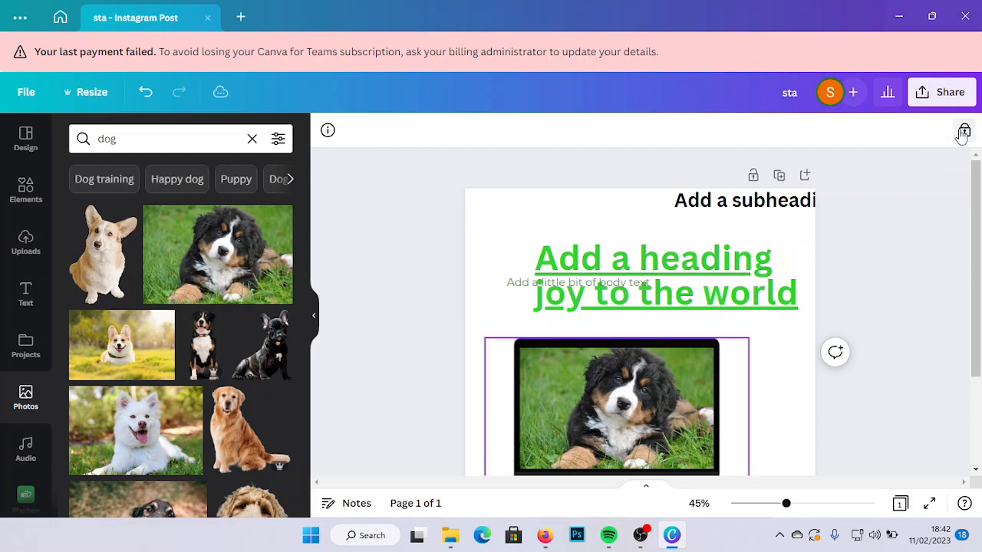
left_click(963, 131)
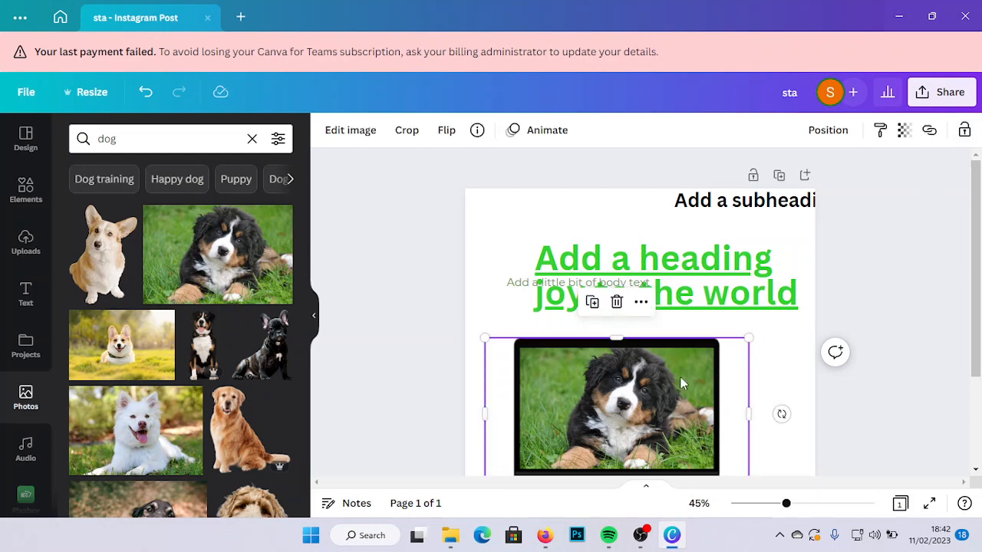
- Move the laptop frame slightly to the right and lock its position only, keeping its content editable
mouse_move(676, 378)
left_mouse_down()
mouse_move(694, 372)
mouse_move(620, 379)
mouse_move(695, 381)
left_mouse_up()
left_click(966, 132)
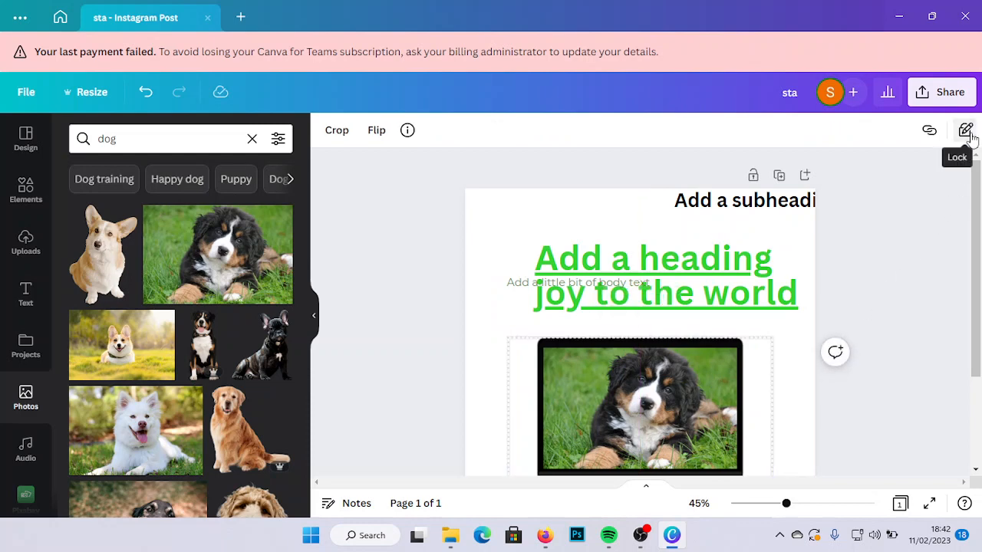
left_click(721, 336)
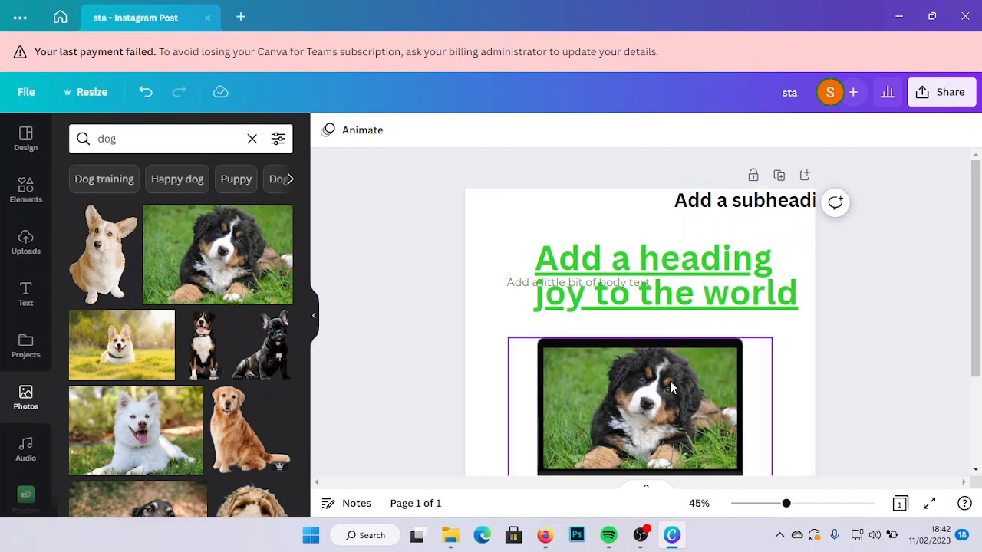
- Release the position lock on the laptop frame, and apply the position-only lock again
left_click(728, 381)
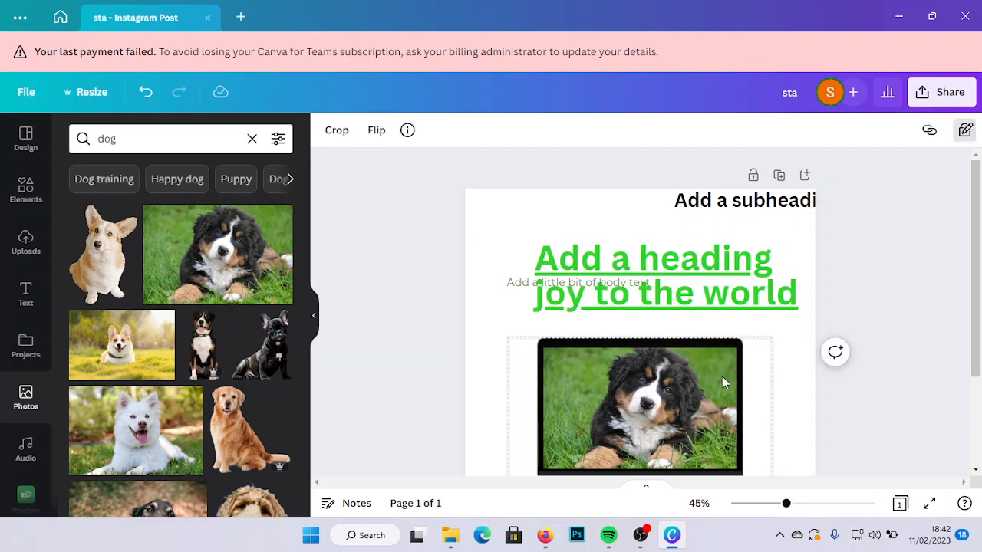
left_click(964, 131)
left_click(964, 131)
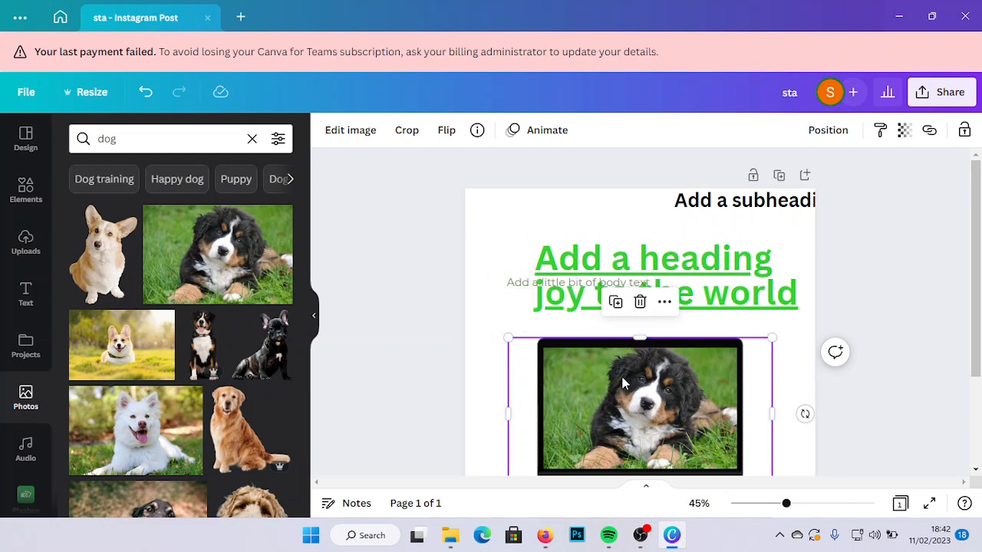
left_click(961, 137)
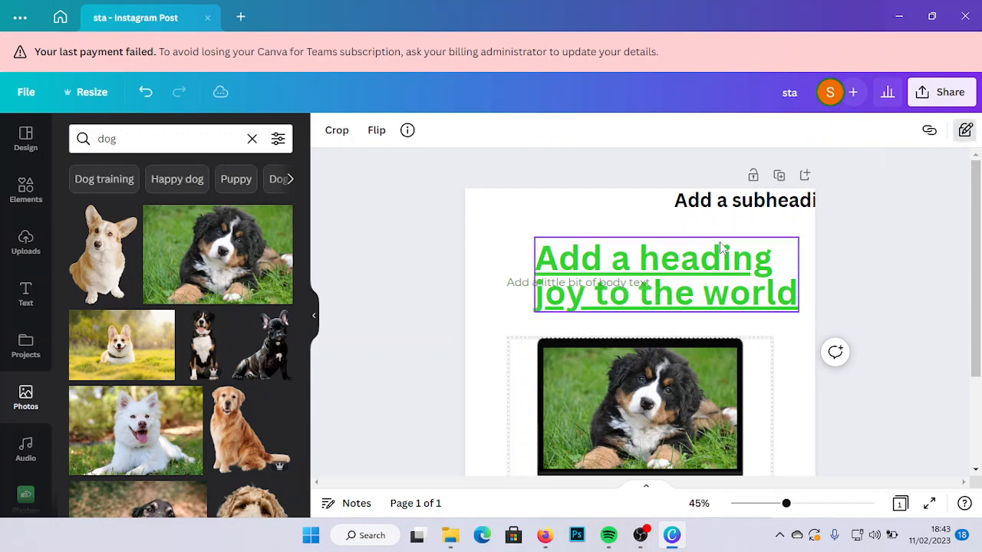
- Group the heading with the body text line, and shift the group slightly up and to the right
left_click_drag(535, 232, 790, 356)
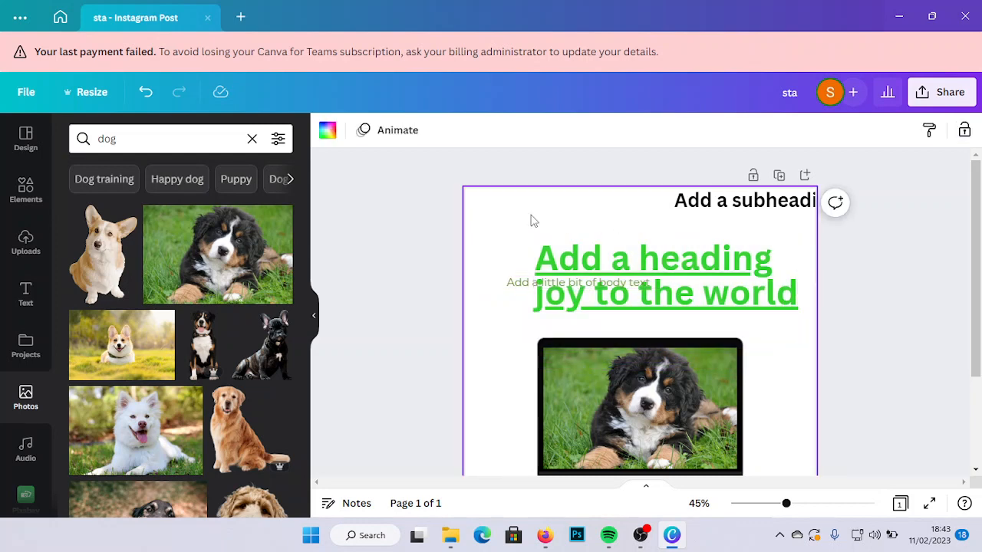
left_click_drag(534, 221, 779, 324)
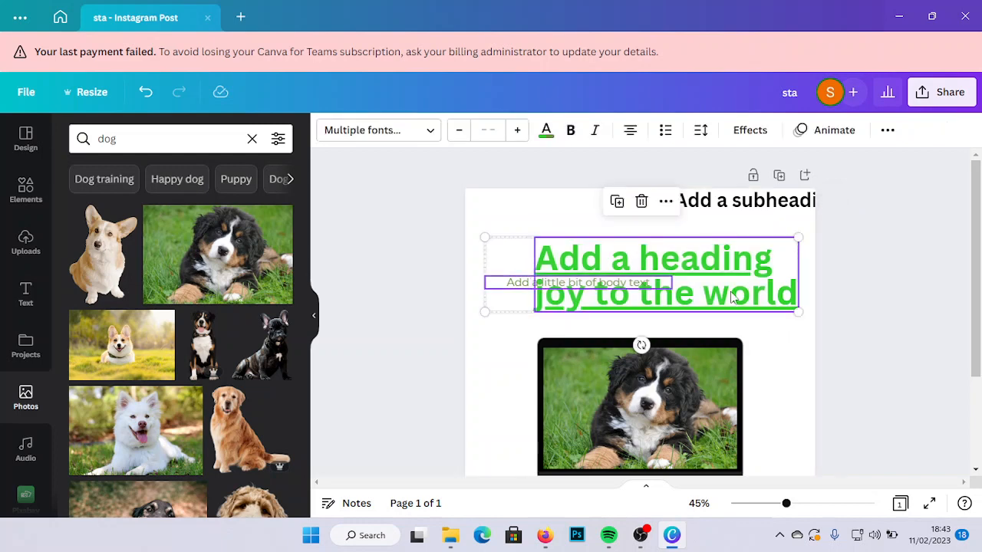
left_click(888, 130)
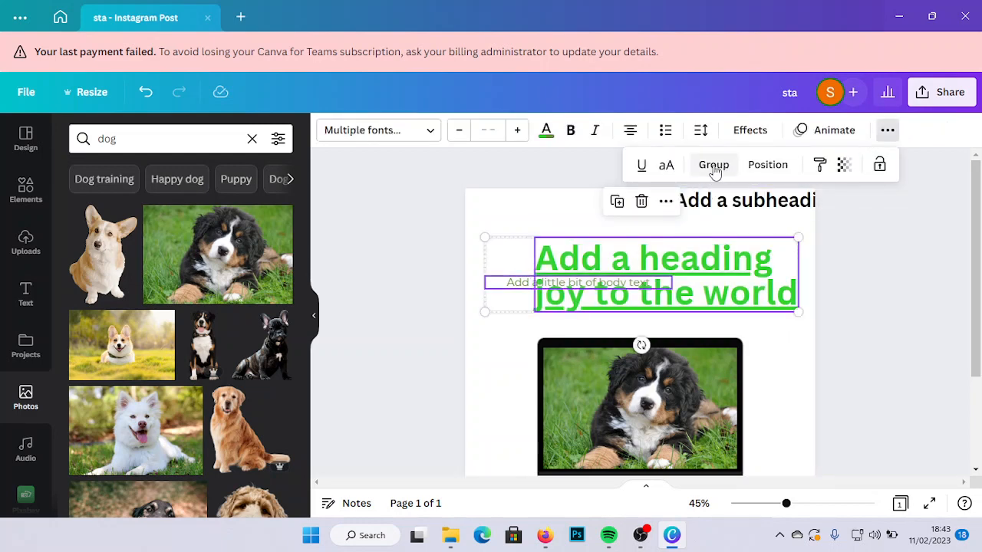
left_click(714, 166)
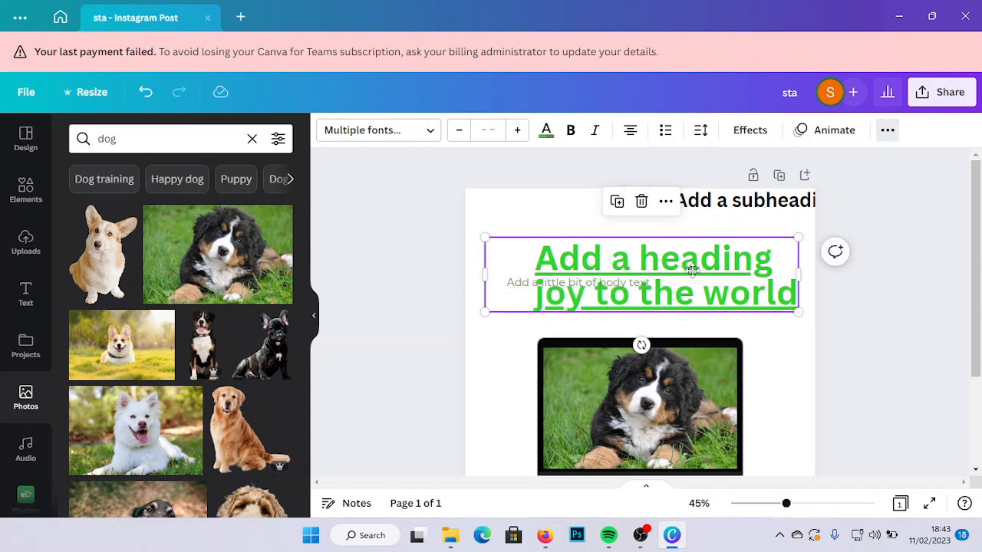
left_click_drag(654, 287, 635, 271)
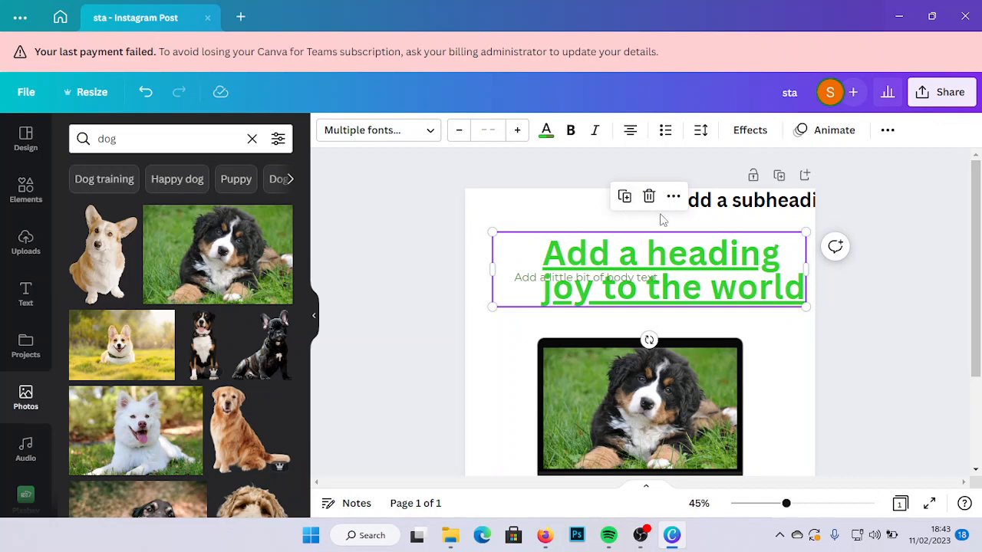
- Ungroup the heading and the body text line, and move the heading alone slightly to the left
left_click(888, 130)
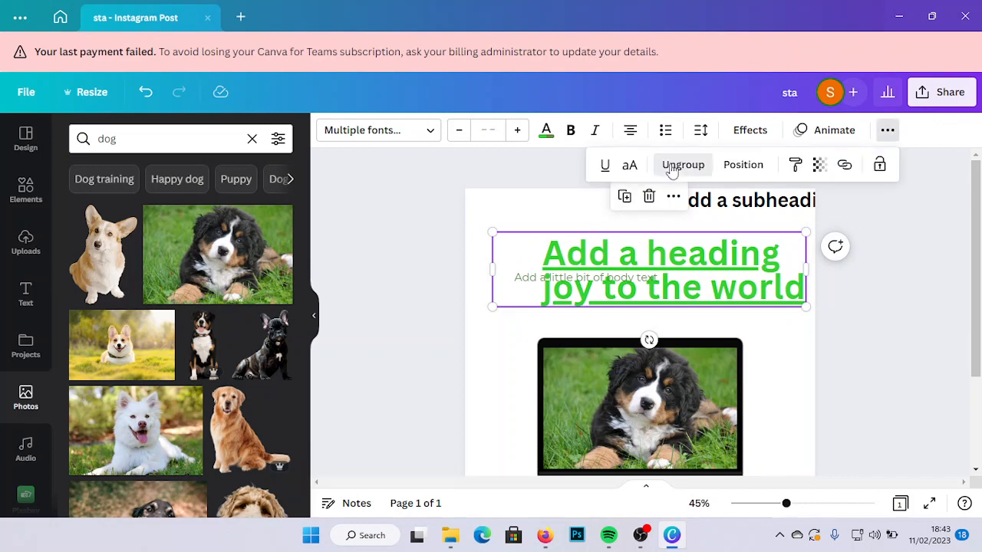
left_click(676, 167)
left_click(471, 344)
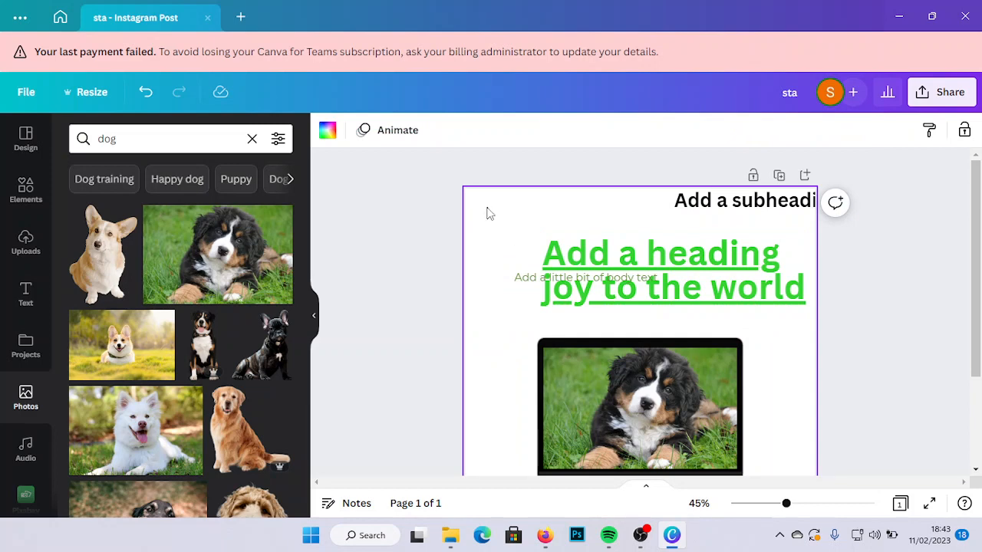
mouse_move(492, 209)
left_mouse_down()
mouse_move(501, 221)
mouse_move(490, 213)
left_mouse_up()
left_click_drag(628, 259, 611, 261)
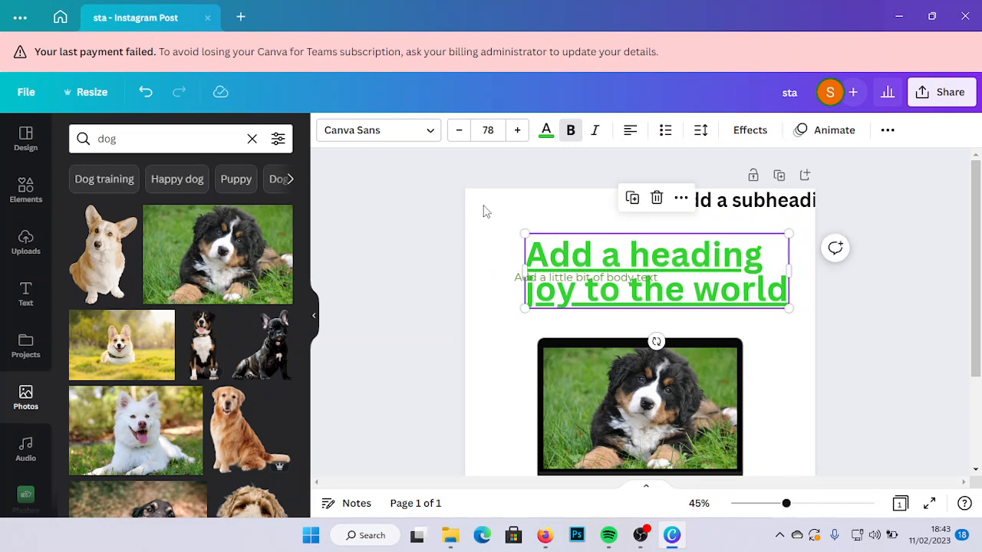
- Group the subheading, heading and body text line together, and ungroup them again
left_click_drag(483, 211, 754, 318)
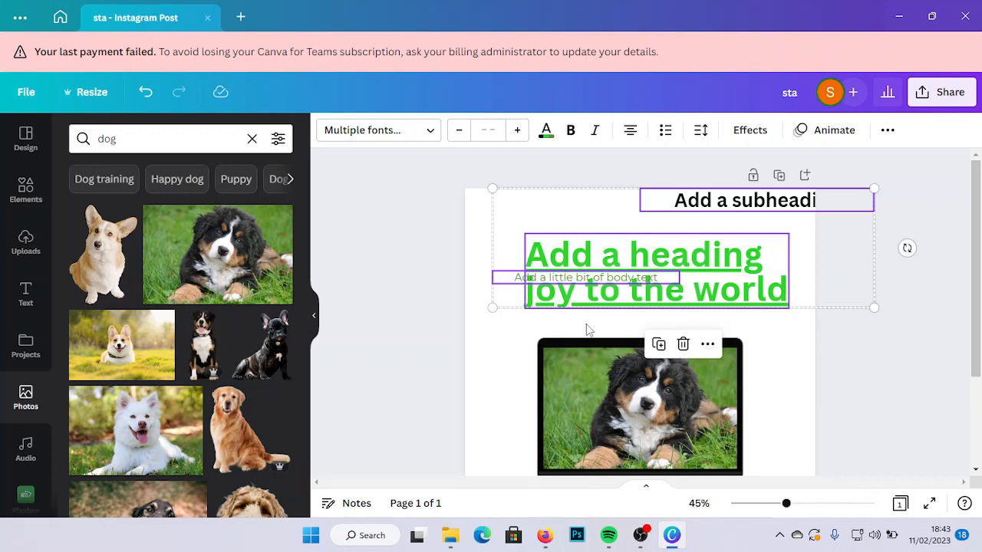
left_click(888, 132)
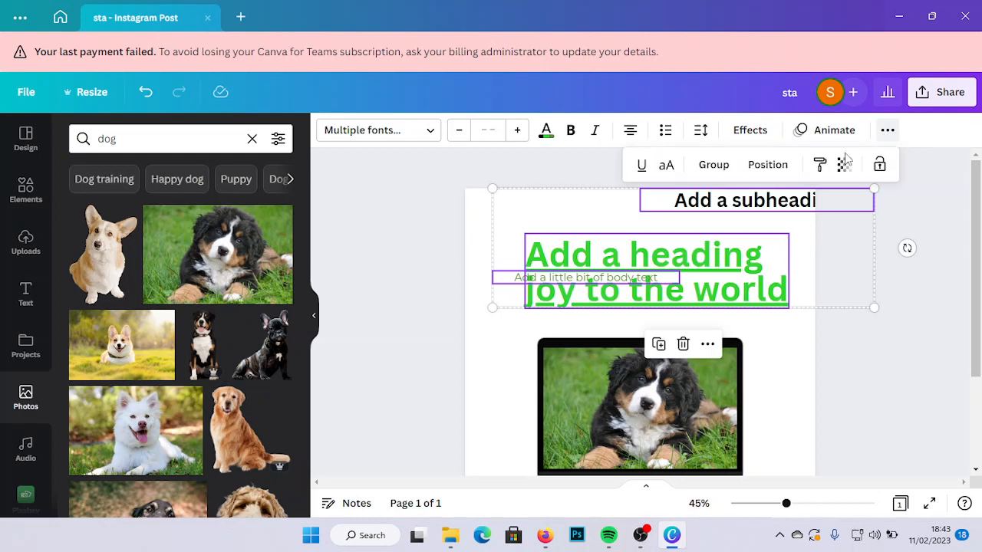
left_click(706, 167)
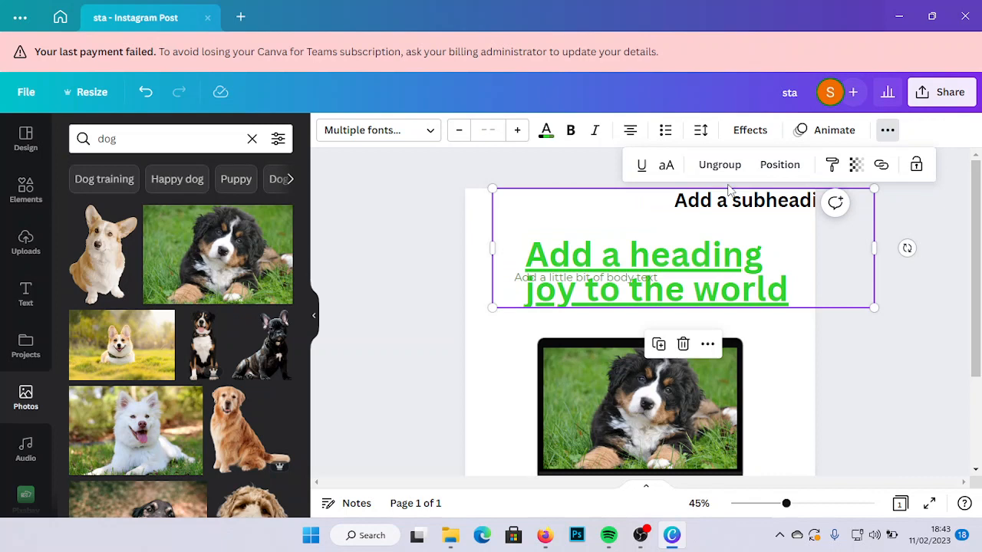
left_click(721, 166)
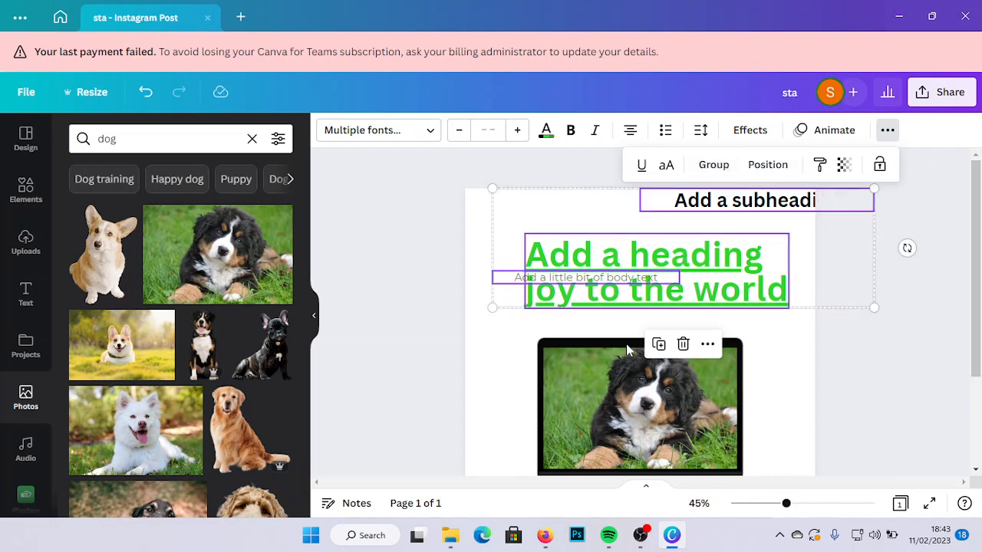
left_click(493, 376)
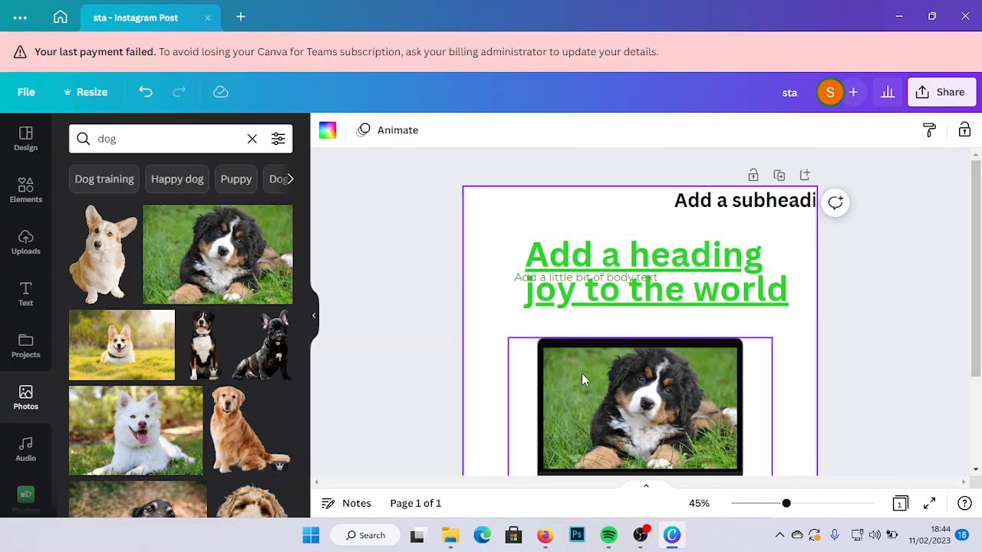
- Switch the laptop frame from its position-only lock to a full lock, and unlock it completely
left_click(581, 372)
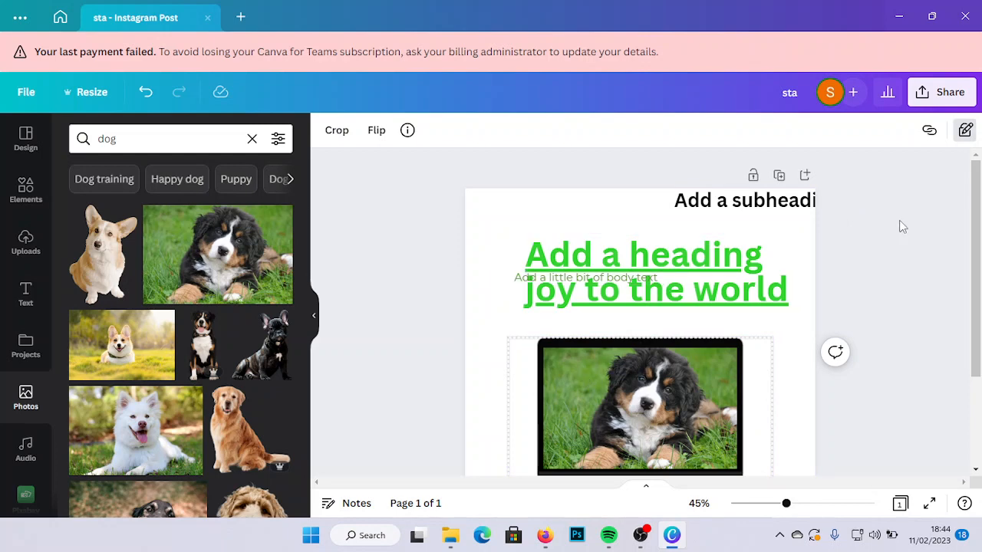
left_click(968, 137)
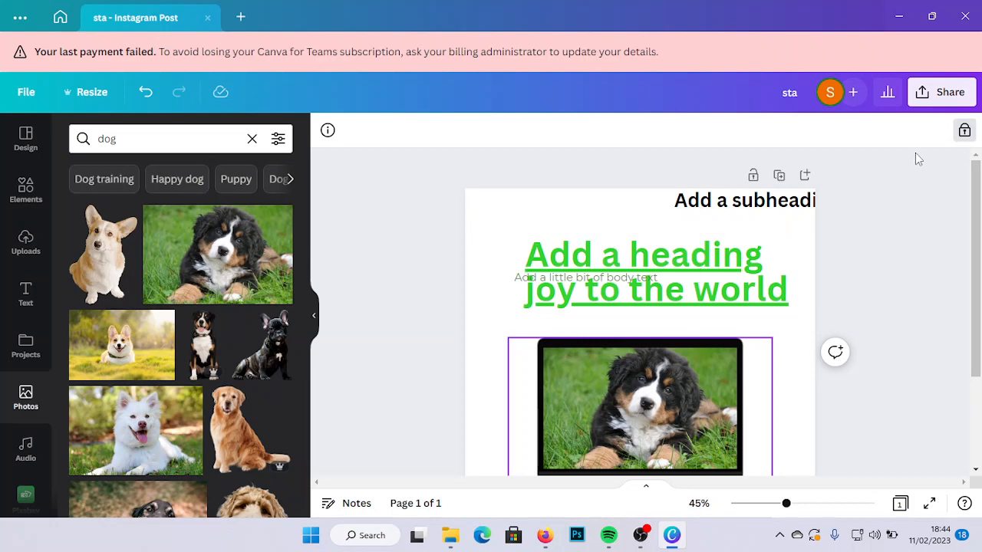
left_click(963, 133)
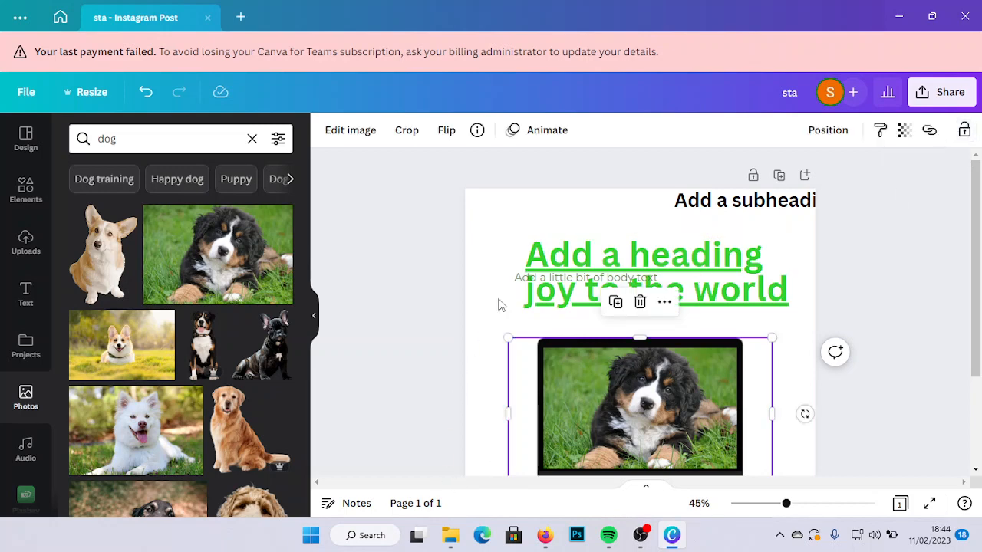
- Lock the page background, and lock only the position of the green heading, keeping its text editable
left_click_drag(496, 234, 626, 419)
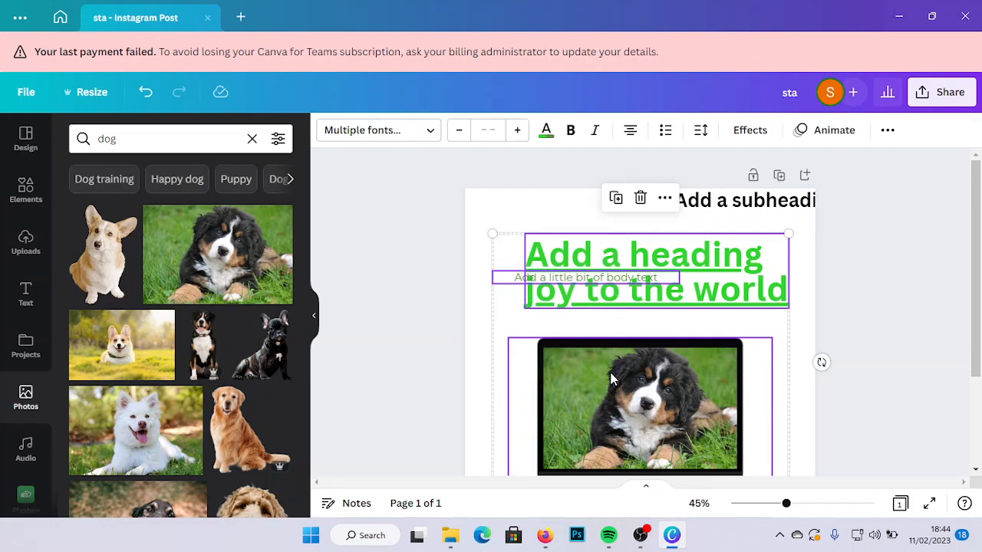
left_click(507, 212)
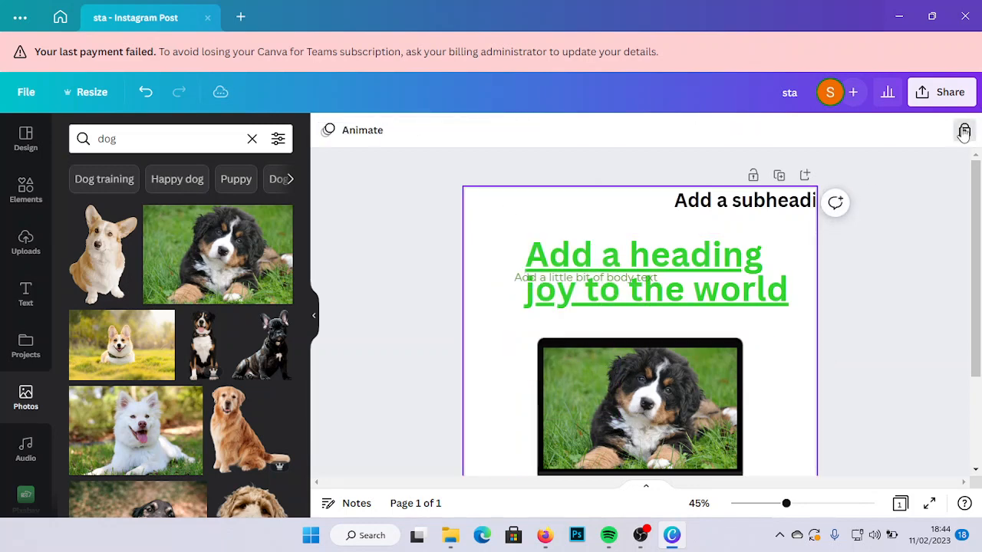
left_click(717, 275)
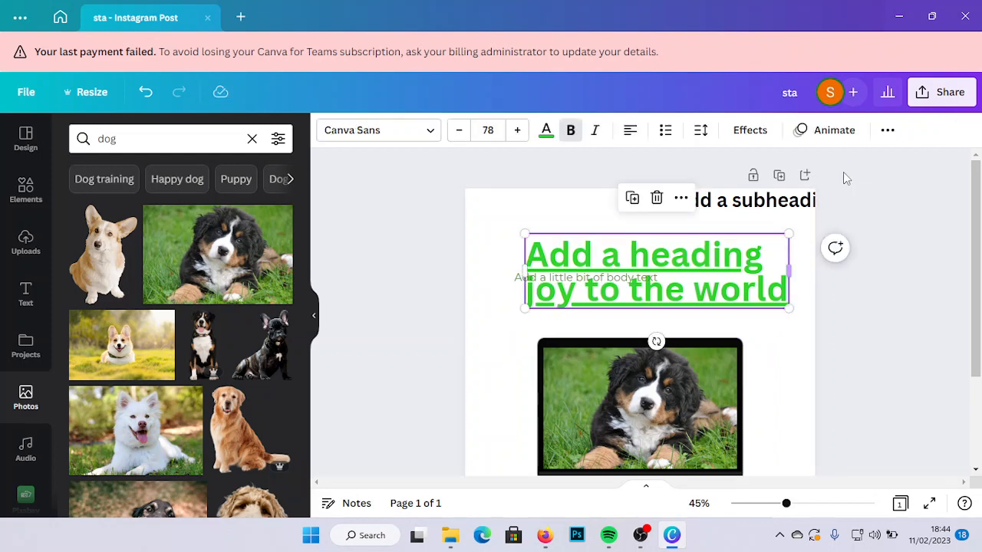
left_click(887, 130)
left_click(879, 162)
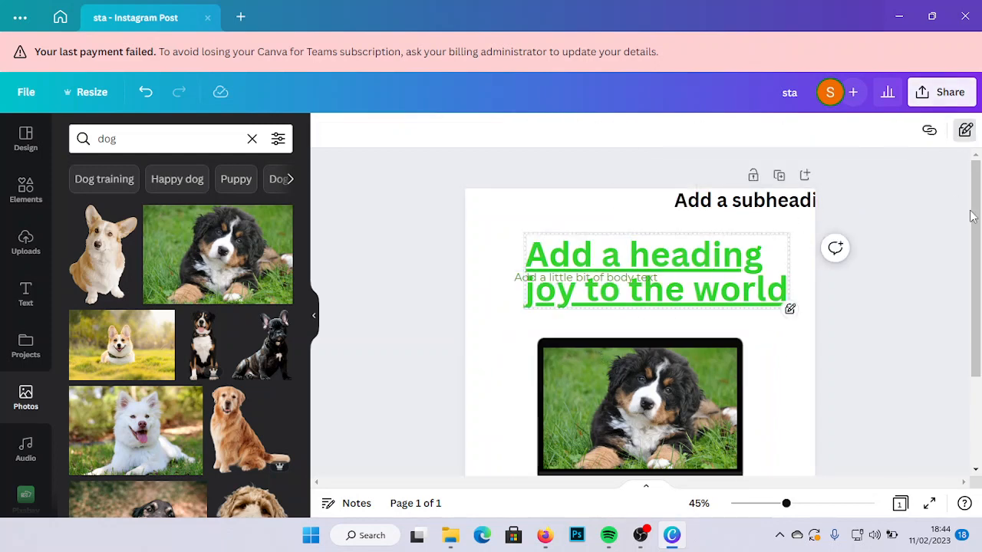
- Zoom the page out to 31% and view the design's pages in grid view, returning to the normal page view
scroll(973, 305, "down", 2)
scroll(973, 306, "down", 1)
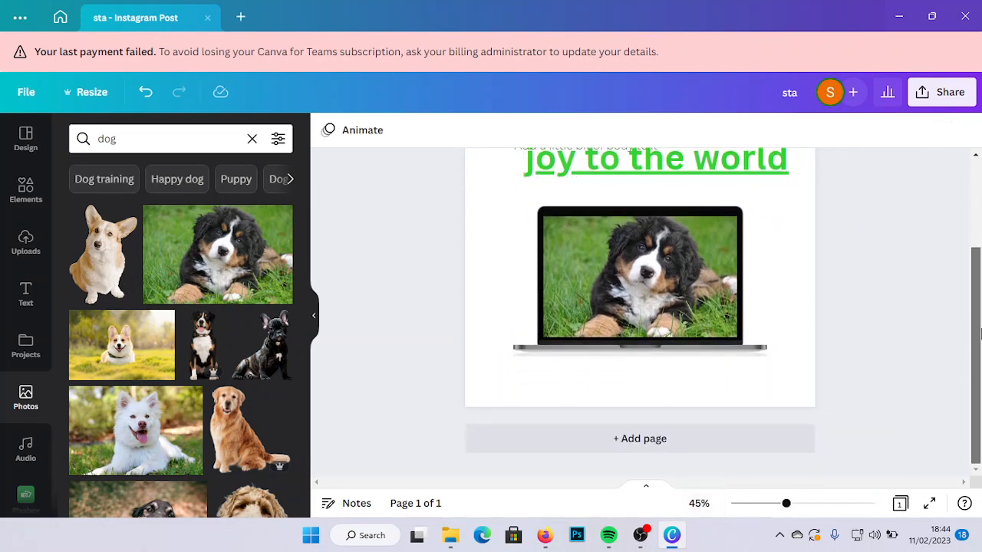
left_click_drag(980, 334, 978, 244)
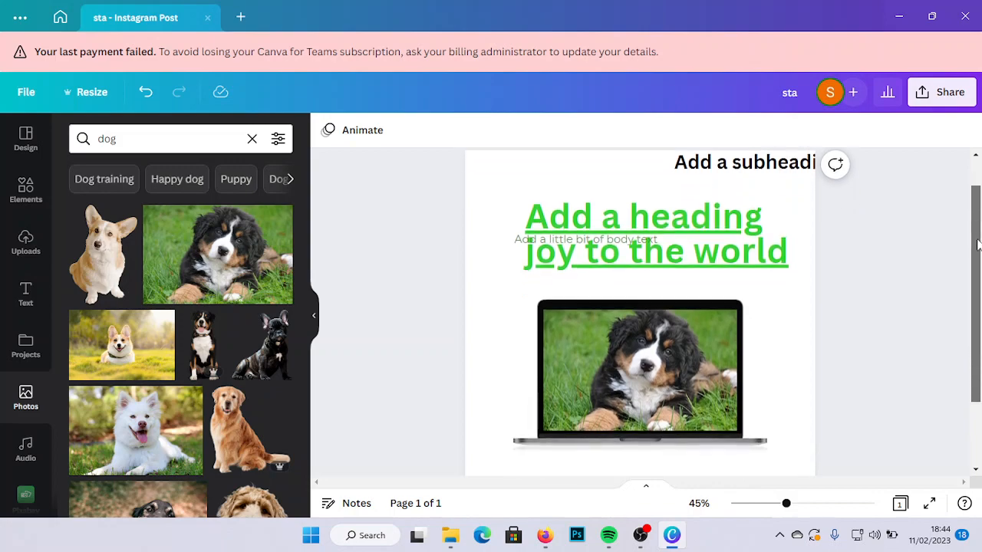
mouse_move(787, 505)
left_mouse_down()
mouse_move(830, 505)
mouse_move(773, 505)
left_mouse_up()
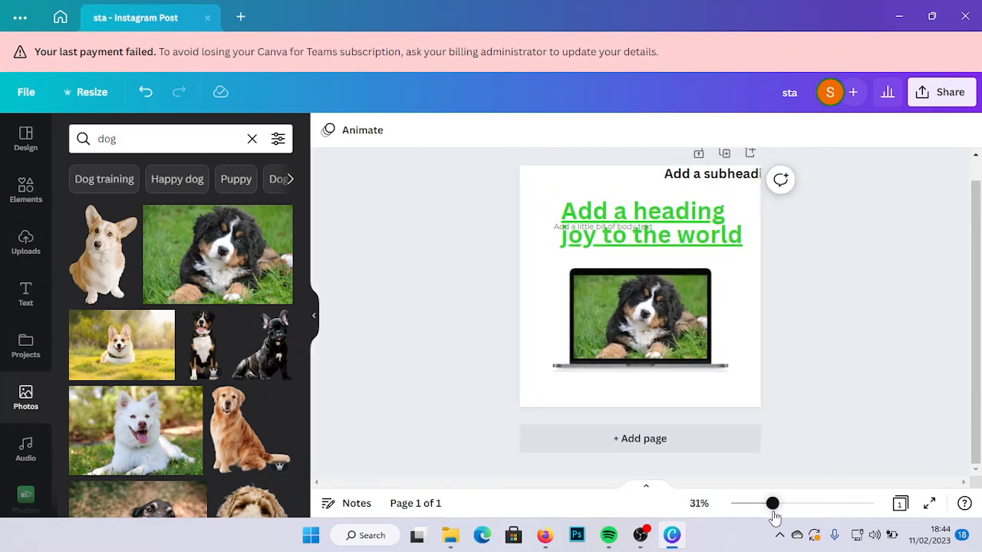
left_click(901, 503)
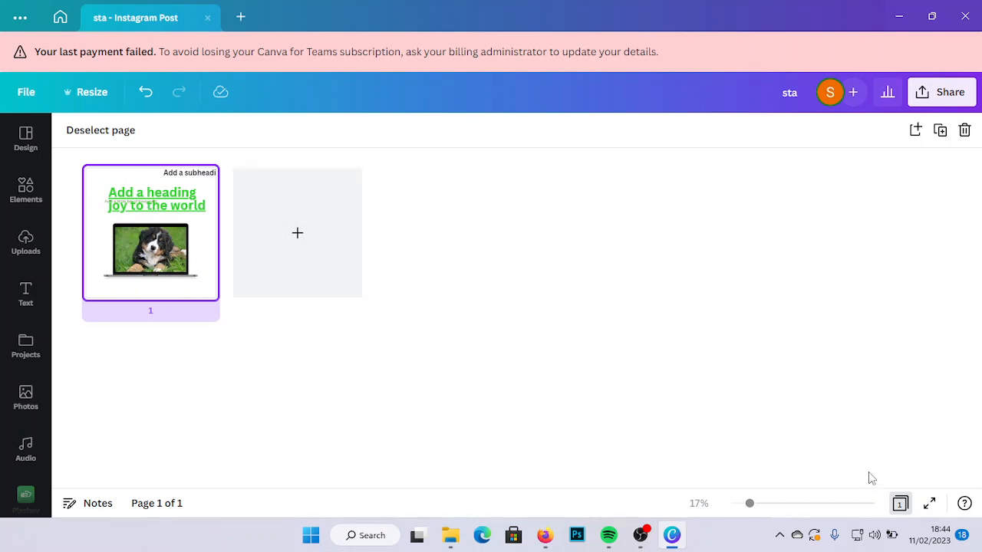
left_click(904, 505)
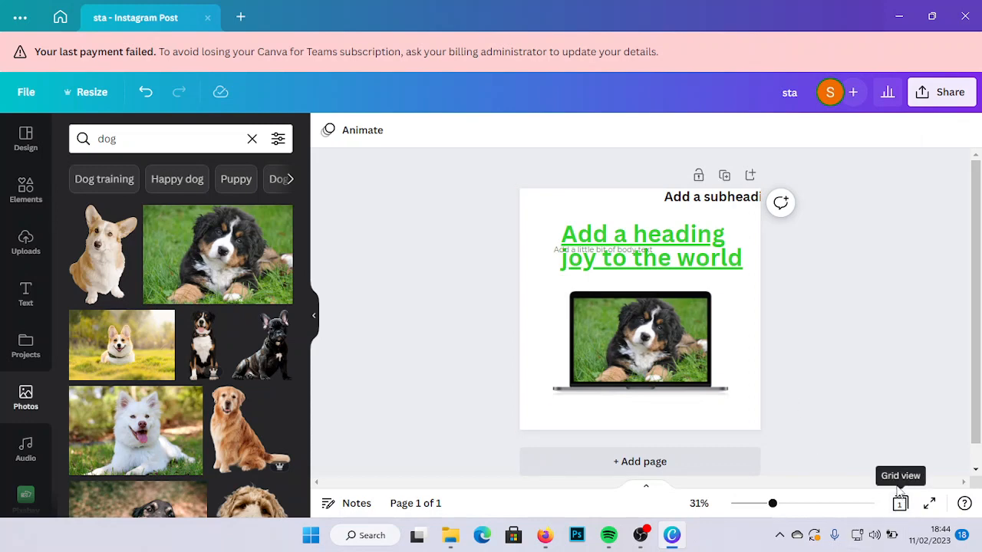
left_click(901, 505)
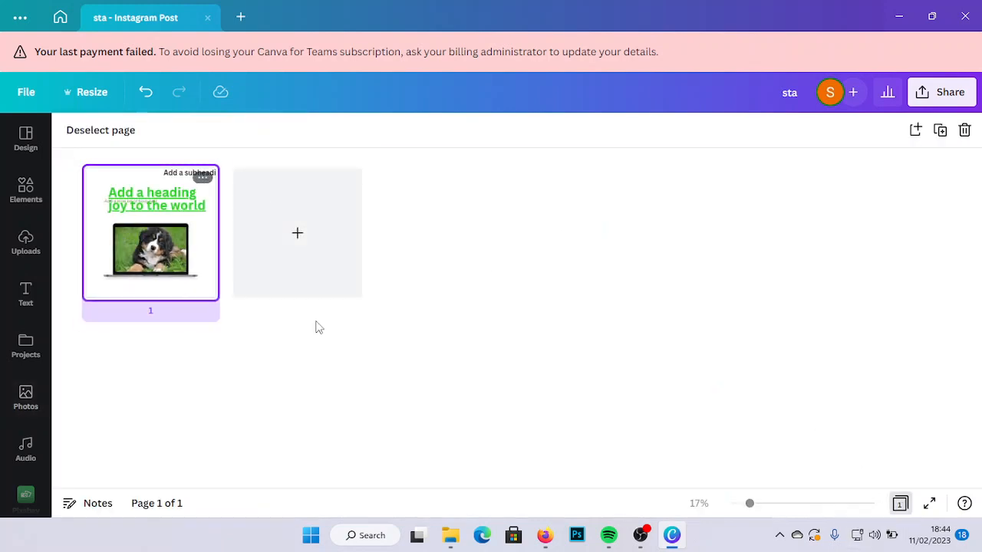
left_click(901, 505)
- Restrict the whole page to replacing content only, and unlock the page again
scroll(974, 307, "down", 1)
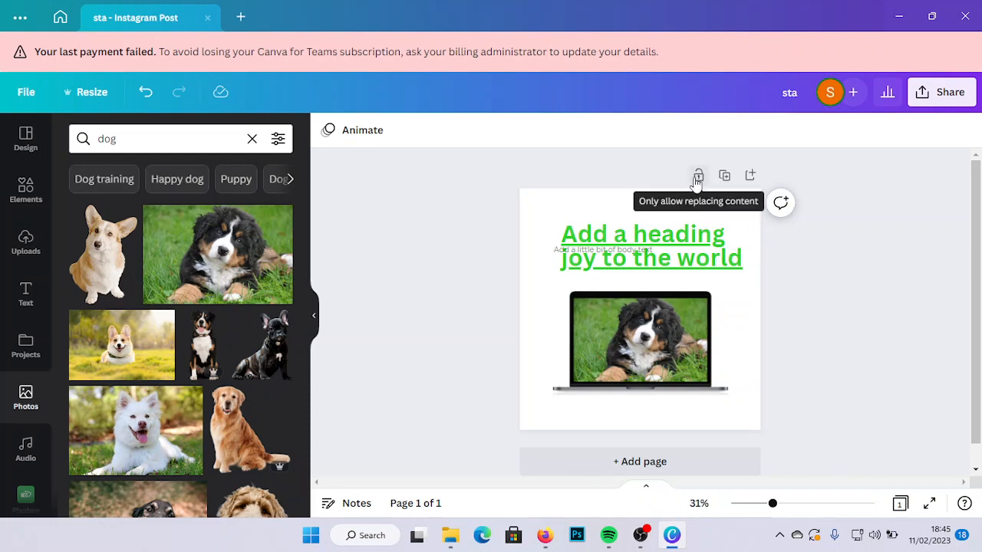
left_click(698, 179)
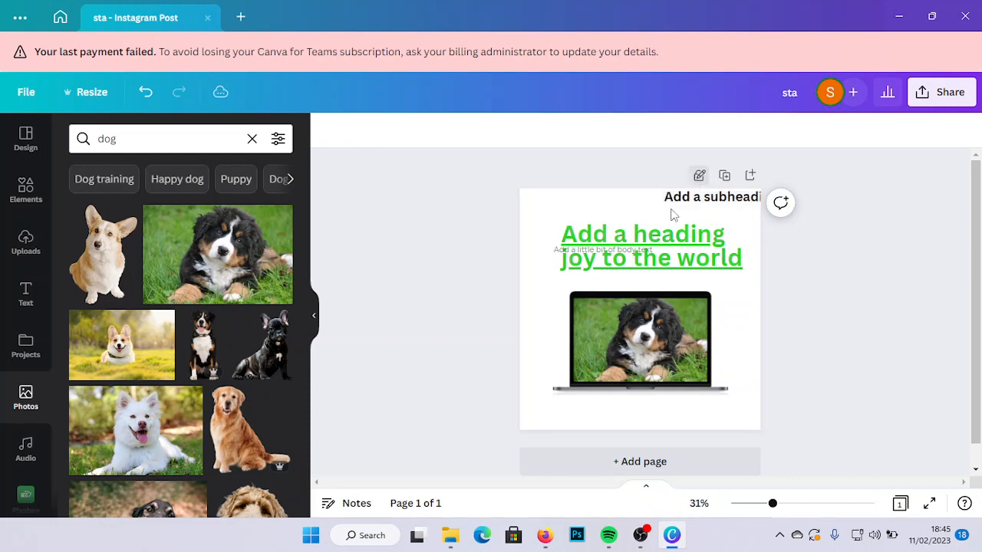
left_click(699, 179)
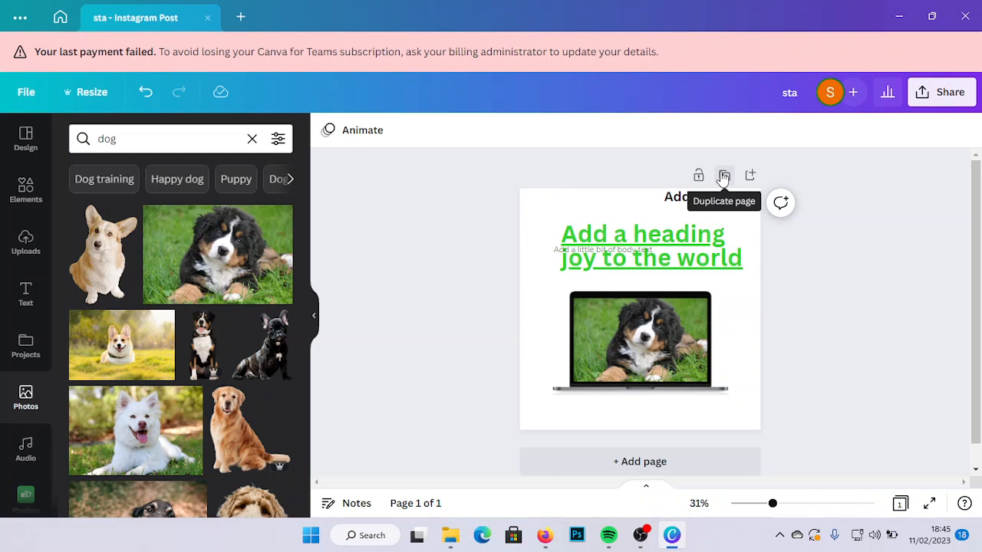
- Duplicate the page, review the copy, and delete the duplicated page 2
left_click(723, 177)
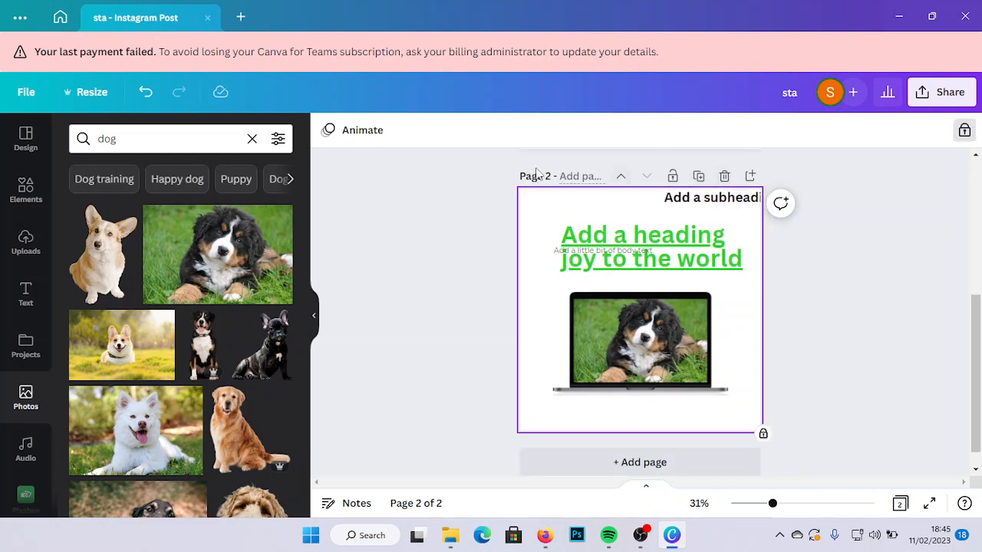
scroll(980, 300, "up", 2)
left_click_drag(981, 301, 981, 368)
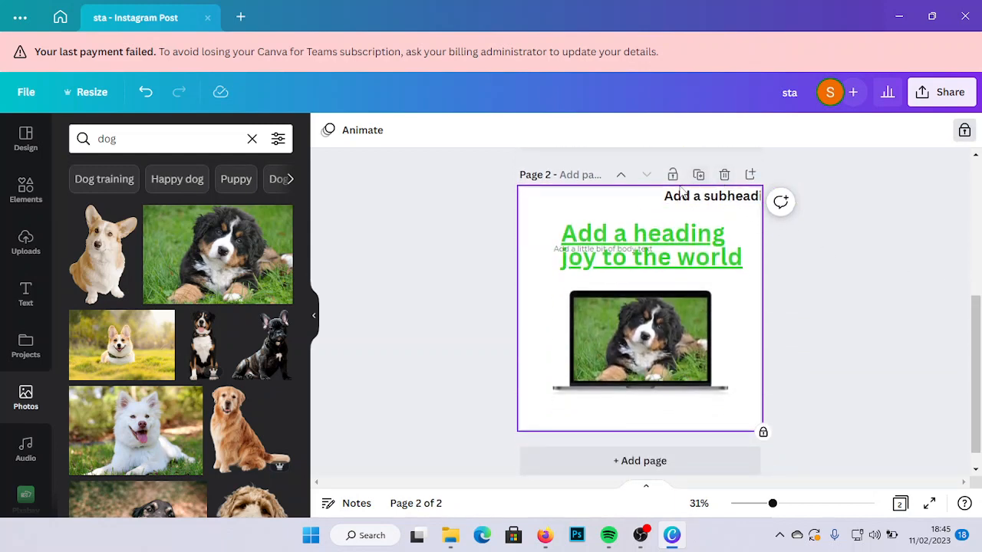
left_click(723, 175)
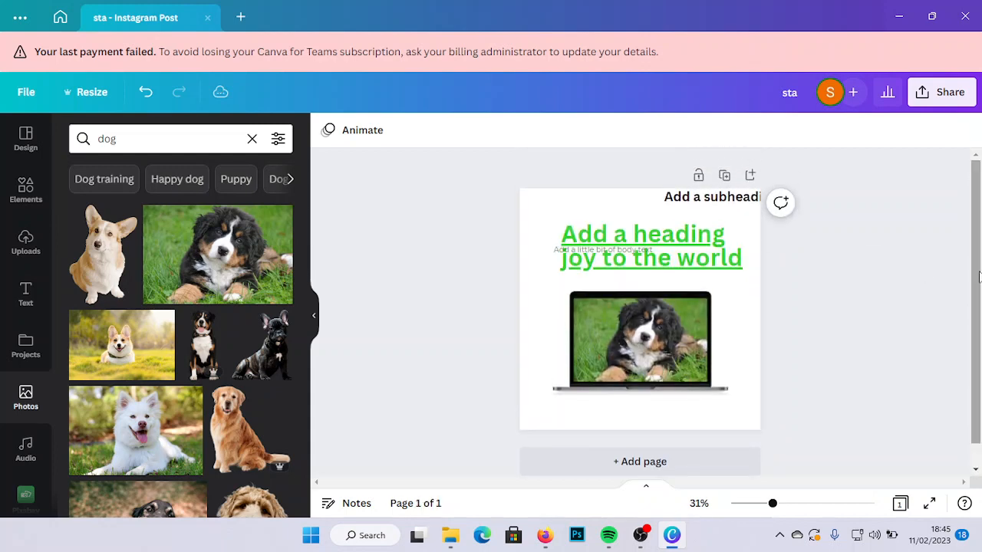
- Add a blank page 2 below the first page, and delete it again
left_click_drag(977, 274, 973, 342)
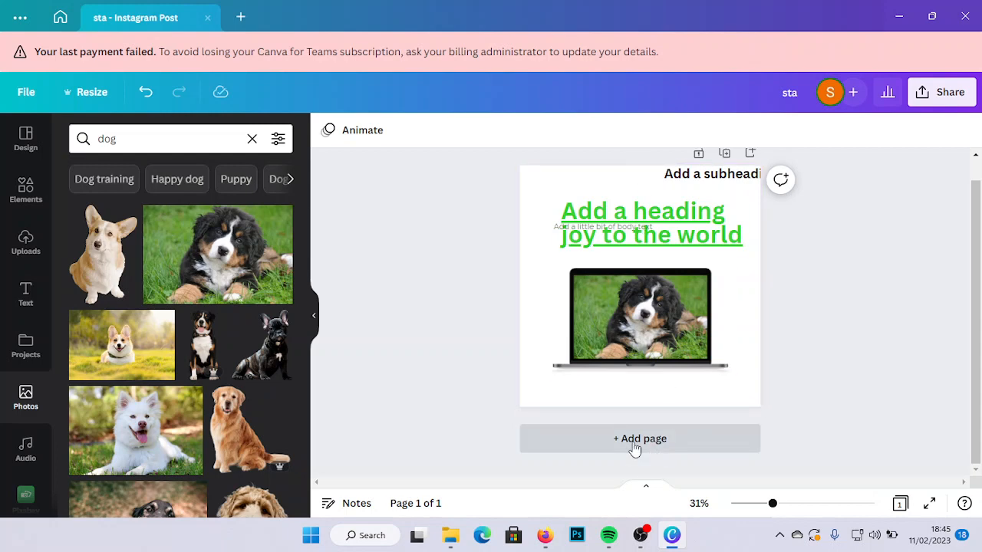
left_click(695, 448)
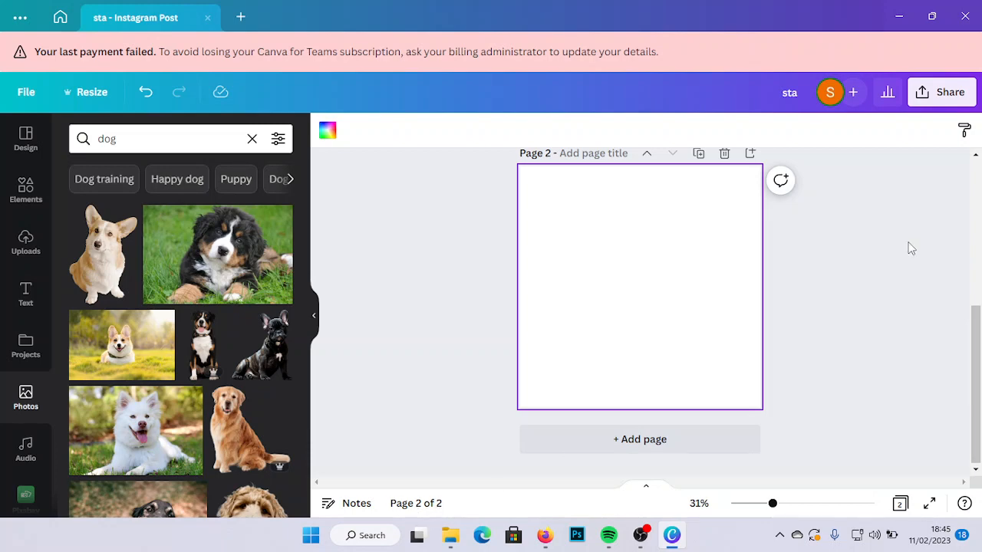
scroll(971, 352, "up", 3)
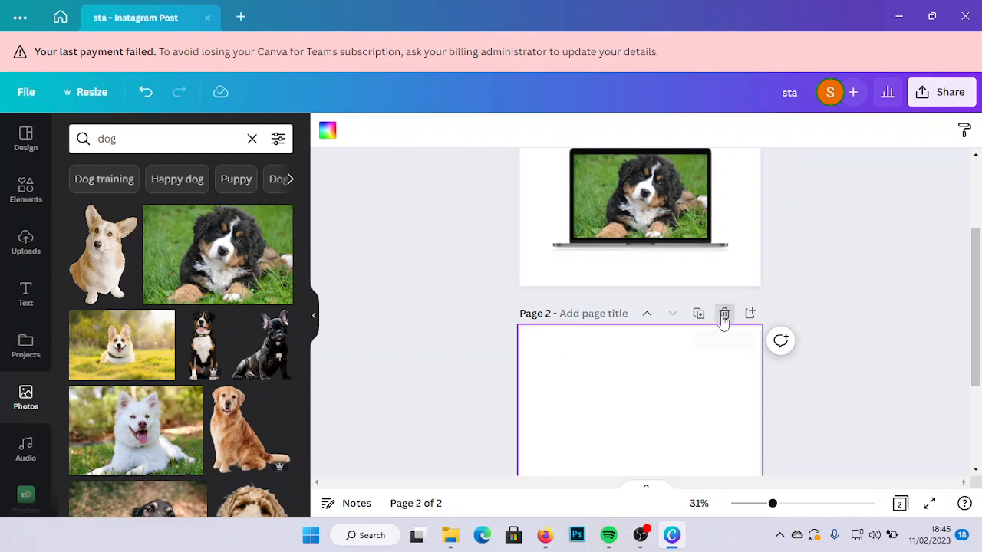
left_click(723, 316)
left_click_drag(977, 265, 977, 243)
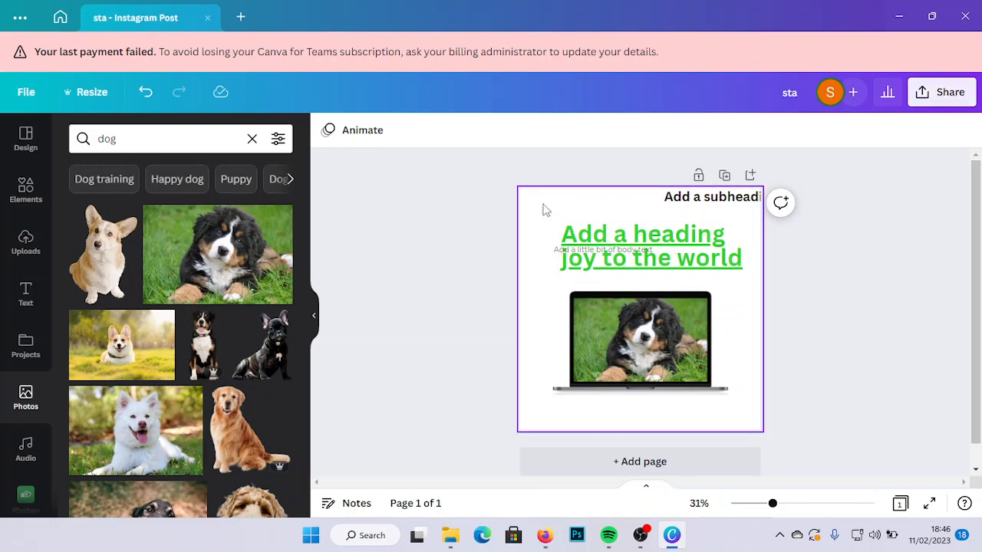
- Review the design's sharing options and the file types available for download, from JPG to GIF, without choosing one
left_click(944, 97)
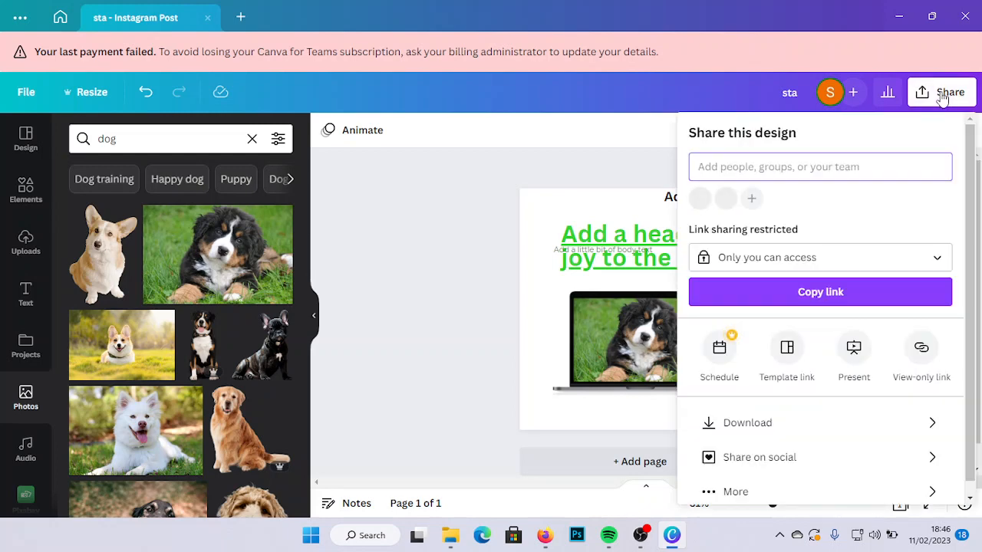
scroll(970, 245, "down", 1)
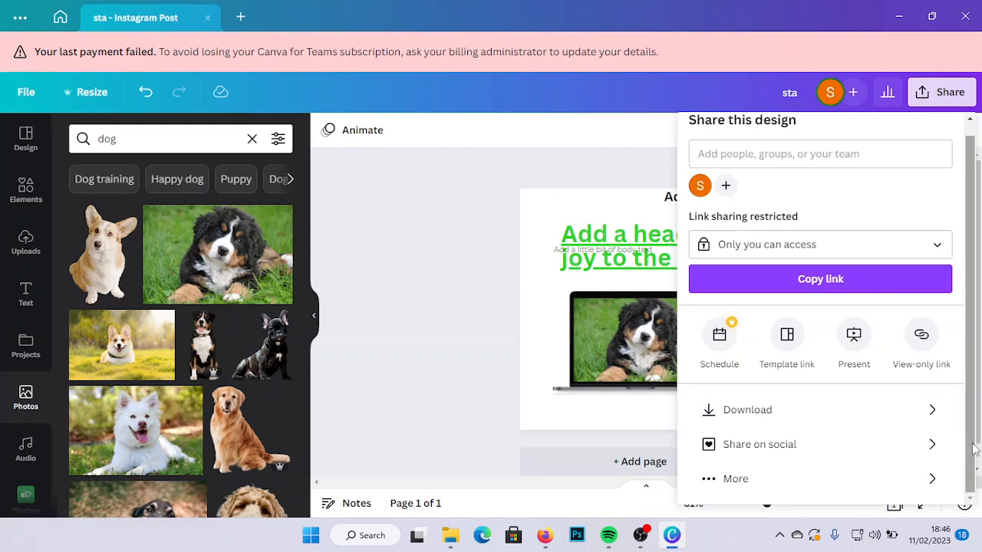
scroll(944, 452, "up", 1)
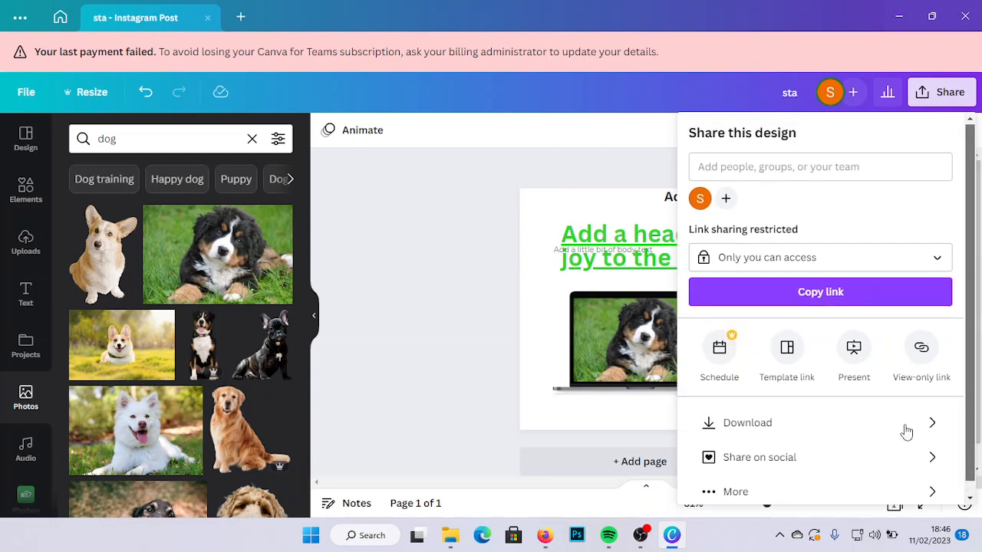
left_click(788, 424)
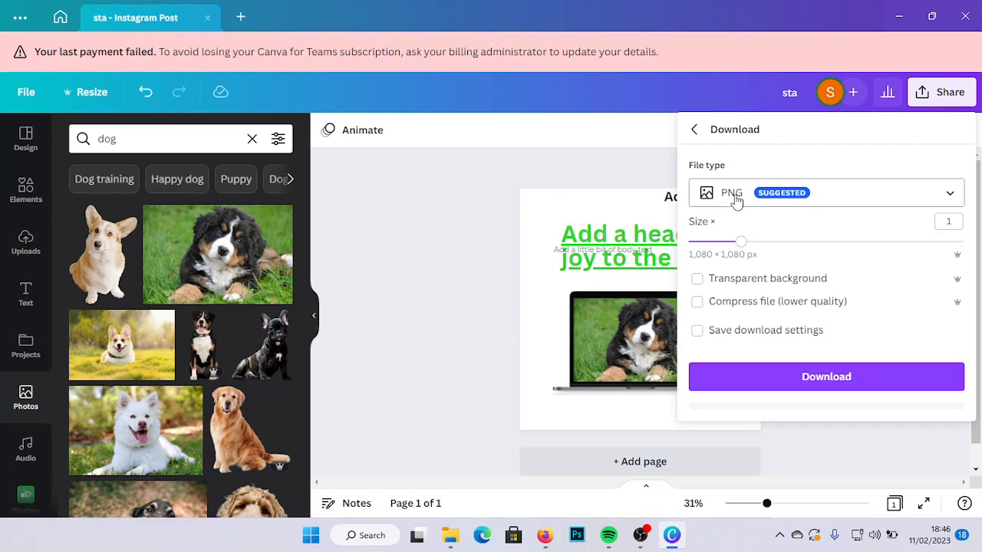
left_click(952, 196)
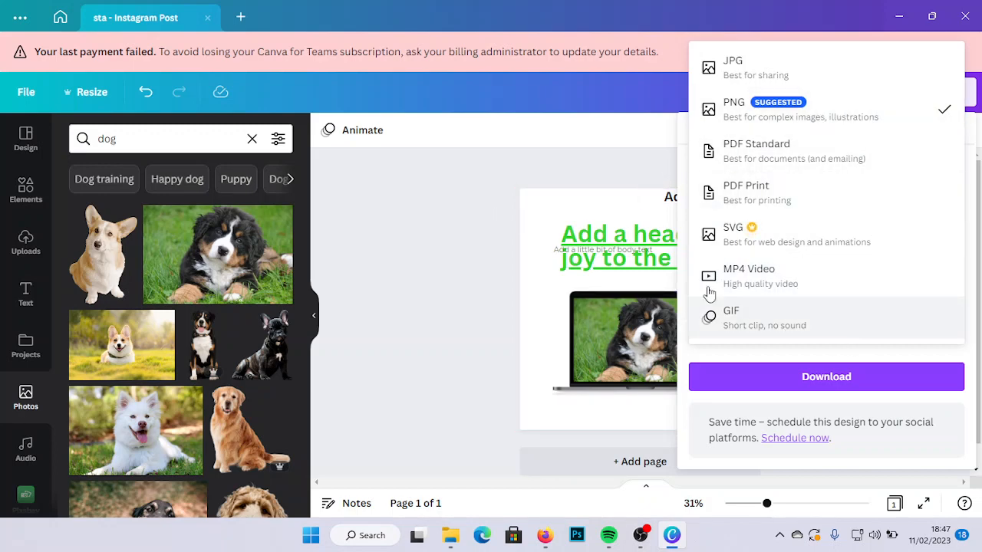
left_click(464, 199)
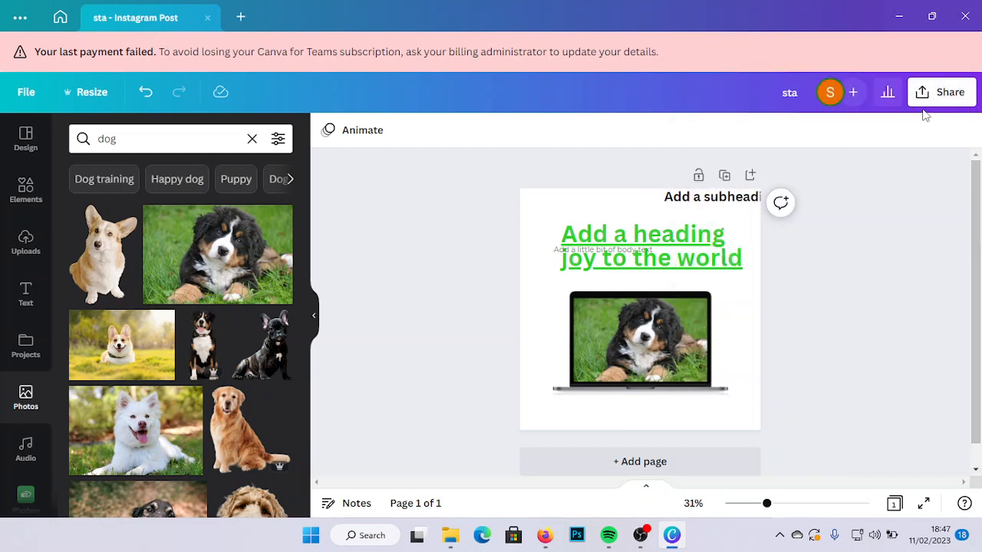
- Set the design's download file type to JPG and raise the quality to 100
left_click(956, 92)
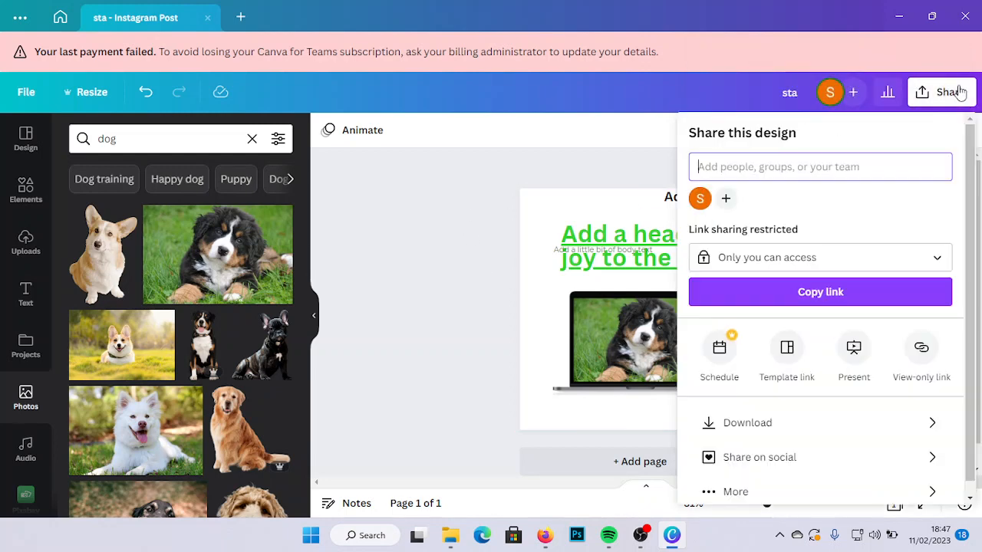
left_click(773, 425)
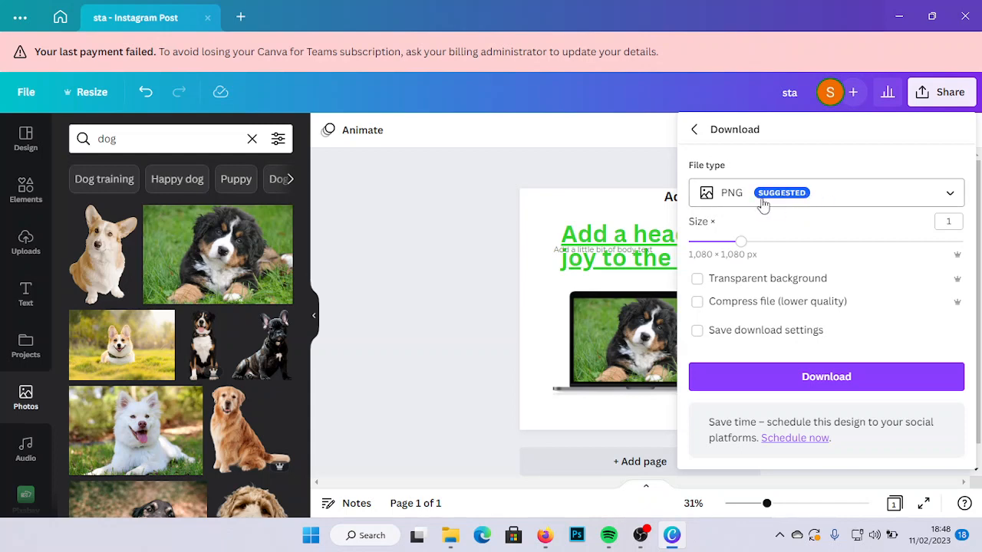
left_click(945, 194)
left_click(821, 75)
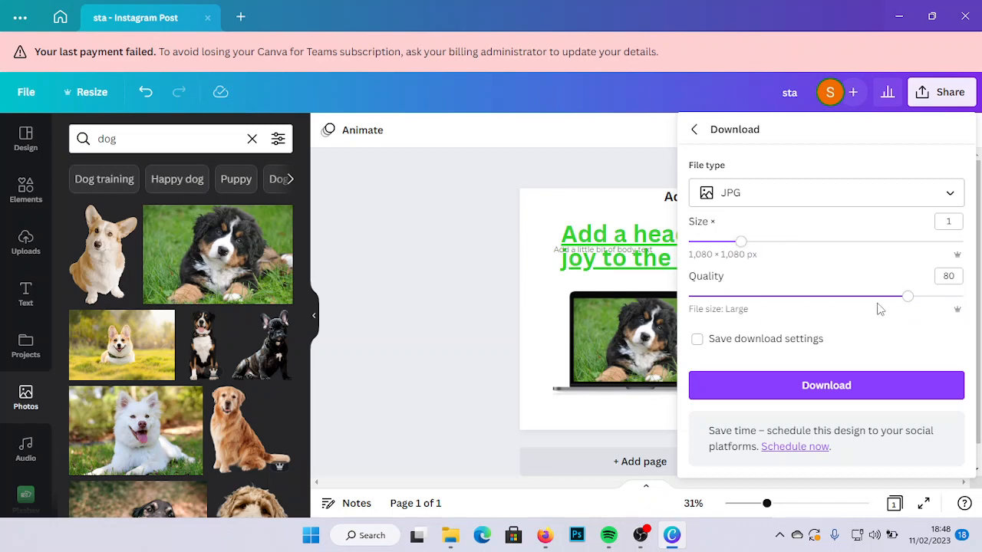
left_click_drag(904, 299, 971, 300)
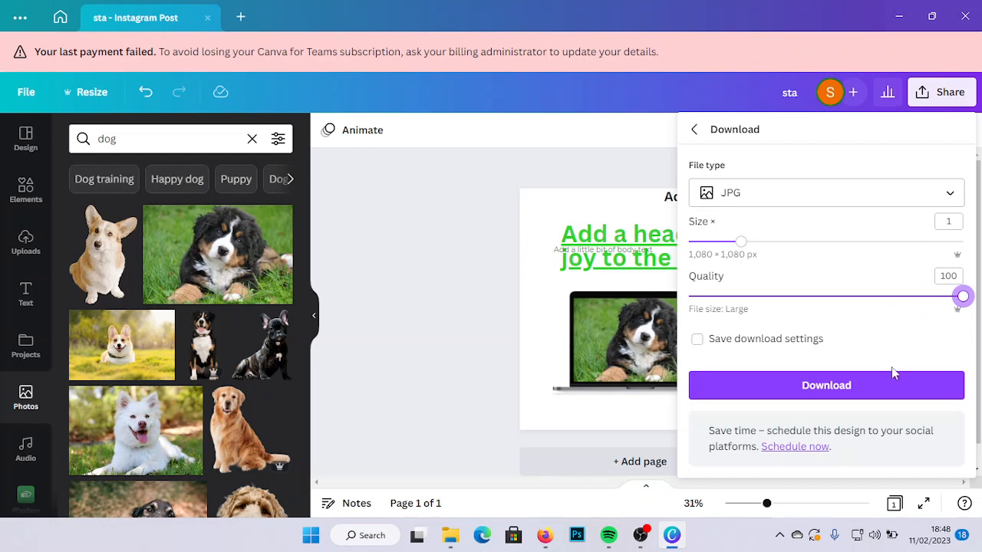
- Set the download file type to PDF Print with crop marks and bleed and the CMYK color profile for professional printing
left_click(950, 196)
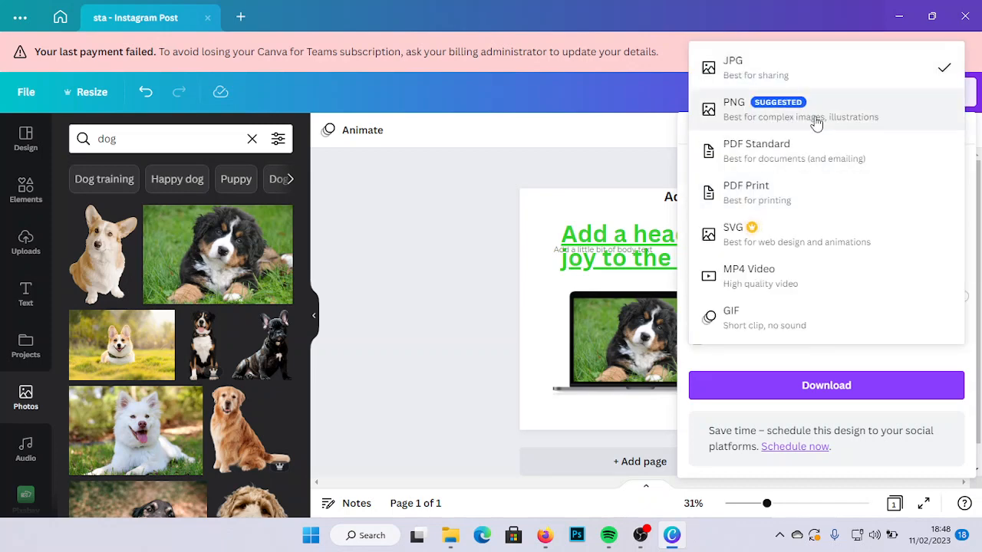
left_click(767, 197)
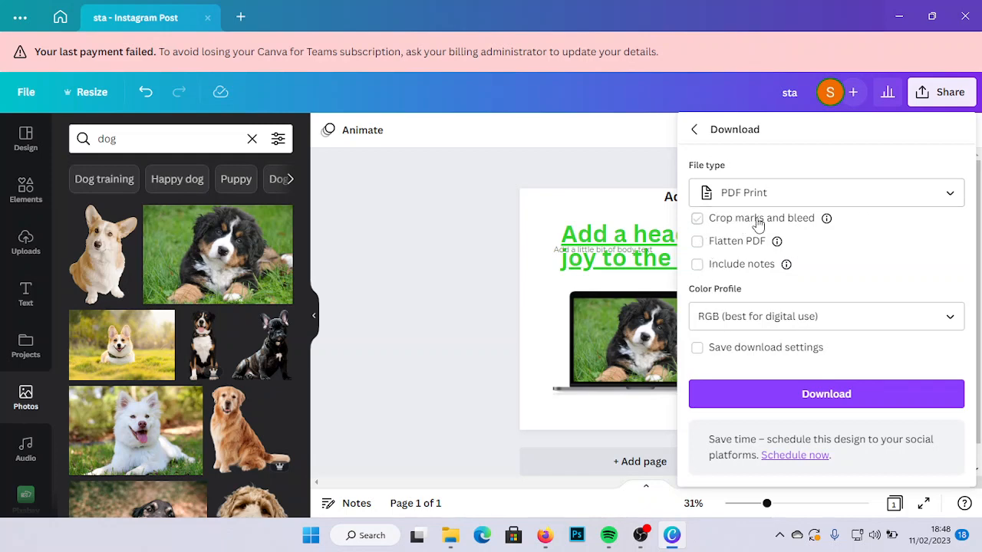
left_click(698, 221)
mouse_move(775, 241)
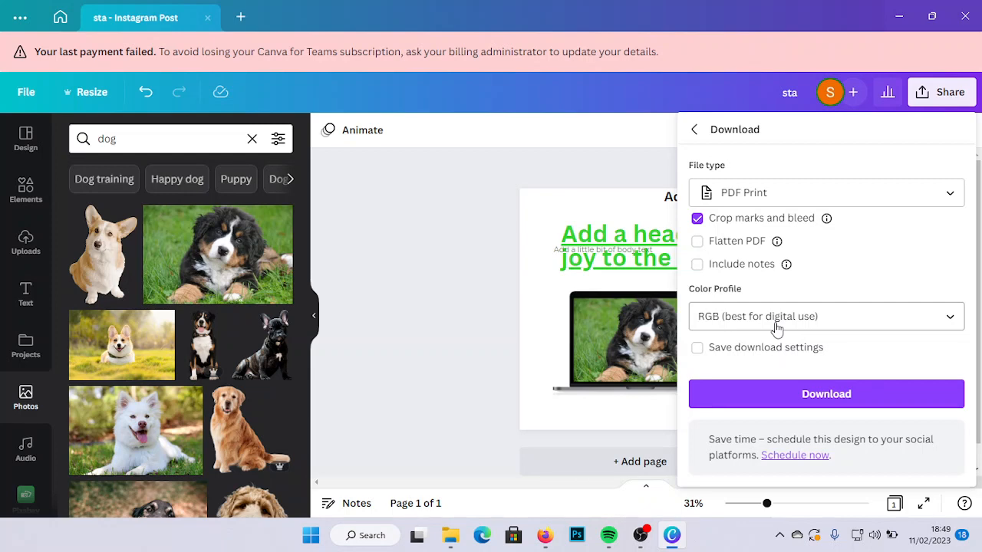
left_click(950, 317)
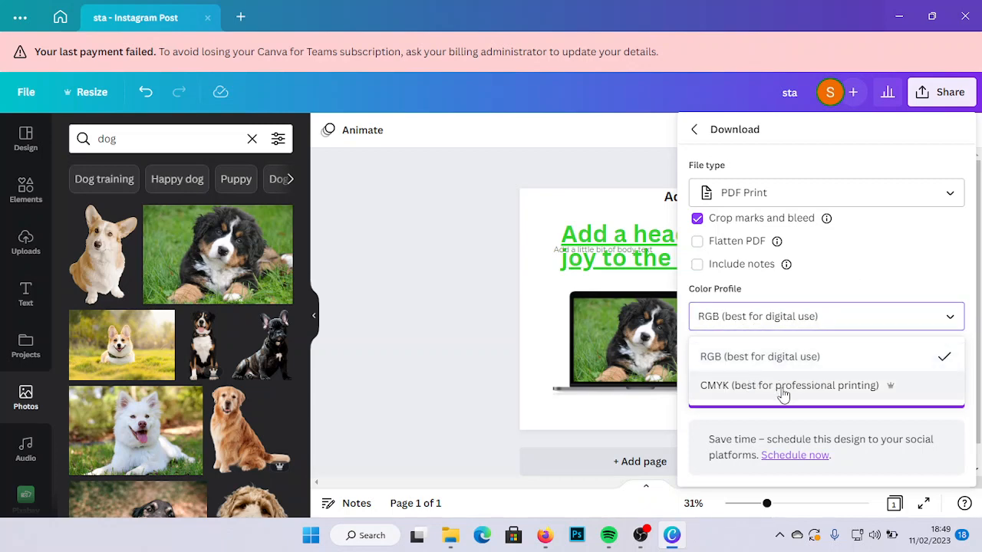
left_click(871, 390)
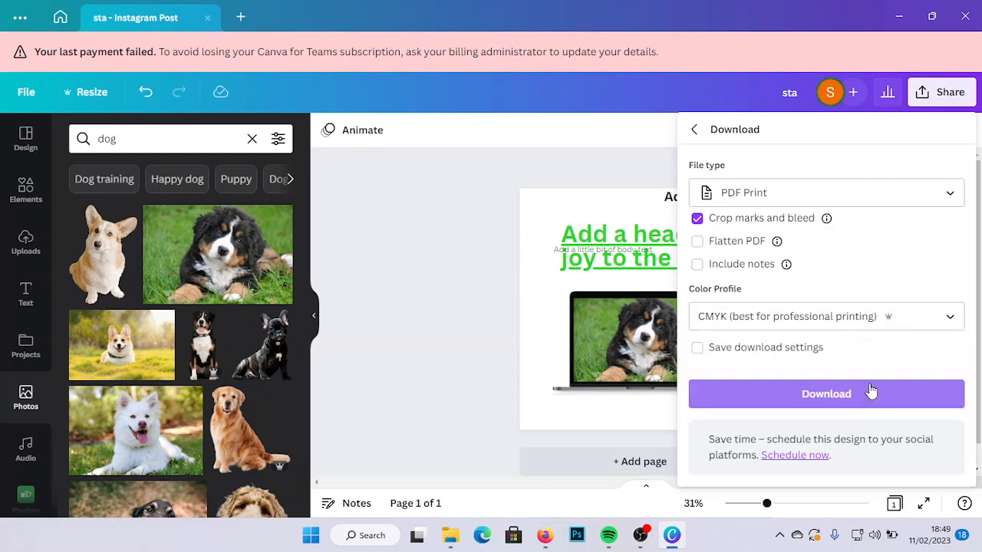
left_click(872, 391)
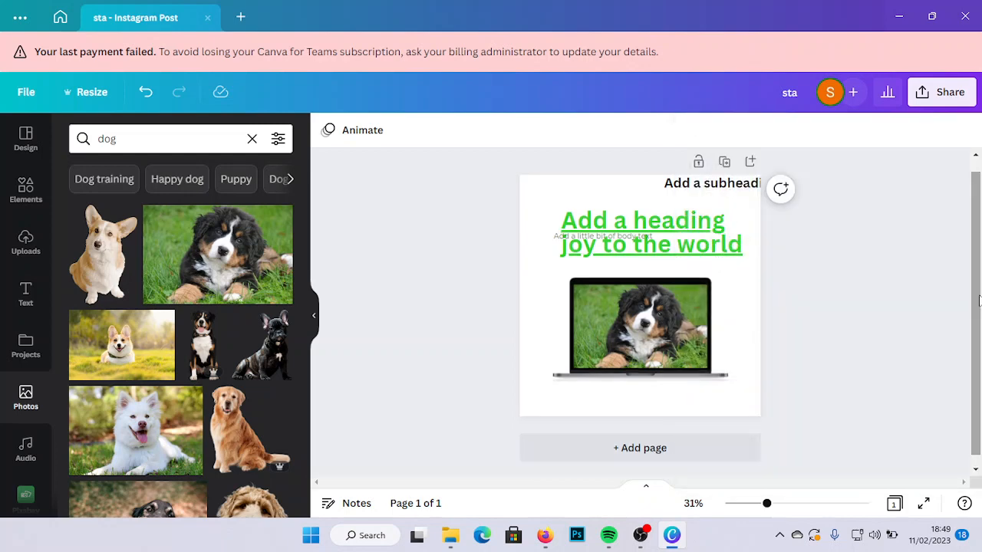
- Download the design as a PNG at size 1, without a transparent background or file compression
left_click(944, 93)
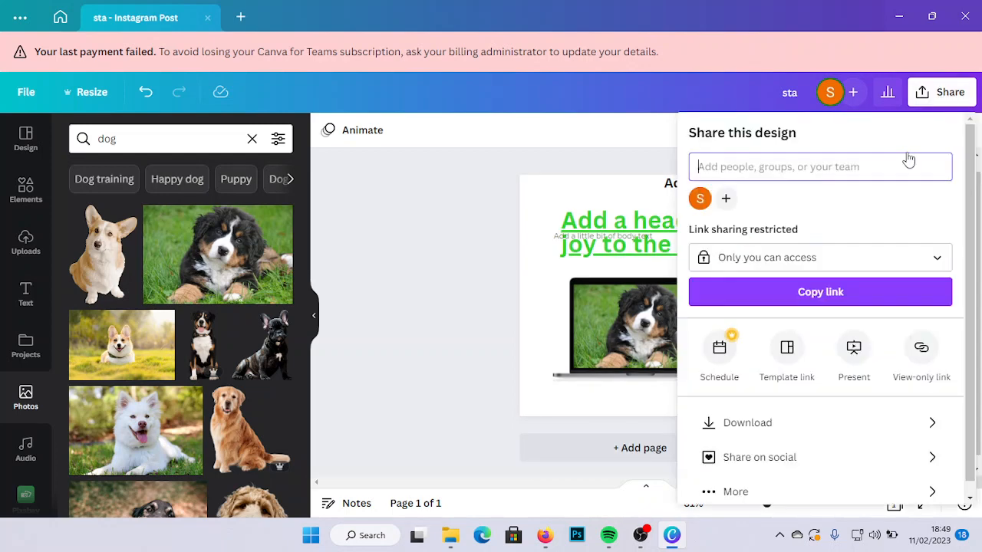
left_click(767, 430)
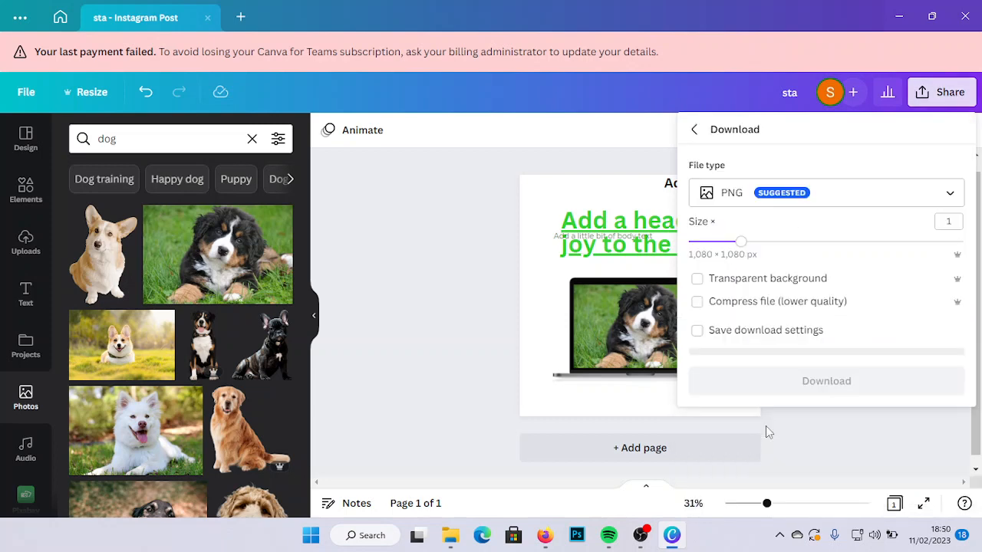
left_click(805, 329)
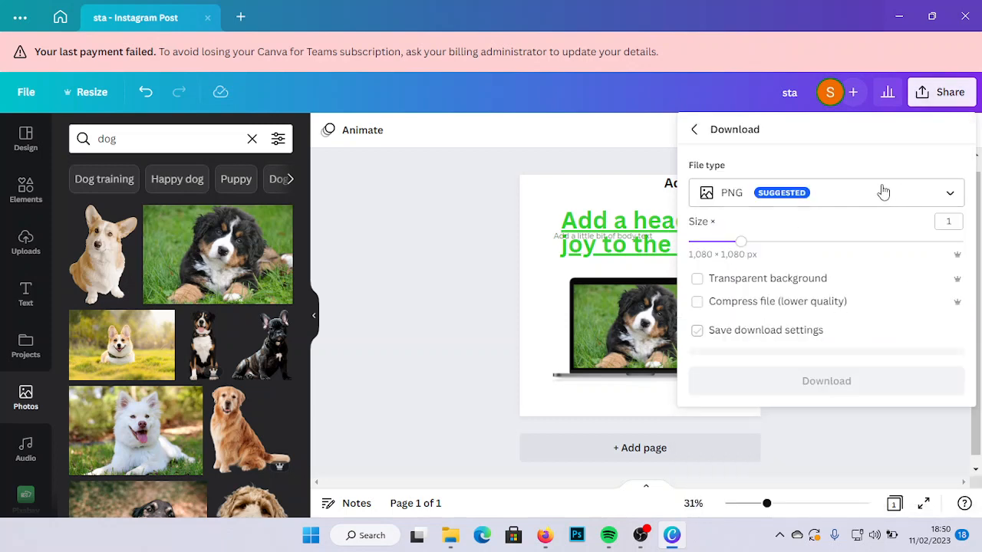
left_click(952, 193)
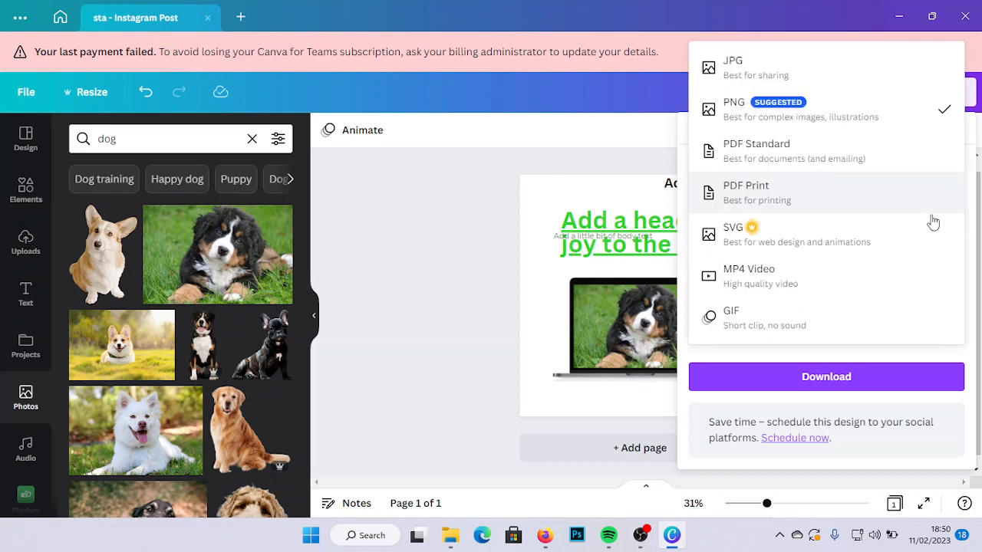
left_click(904, 360)
left_click(844, 377)
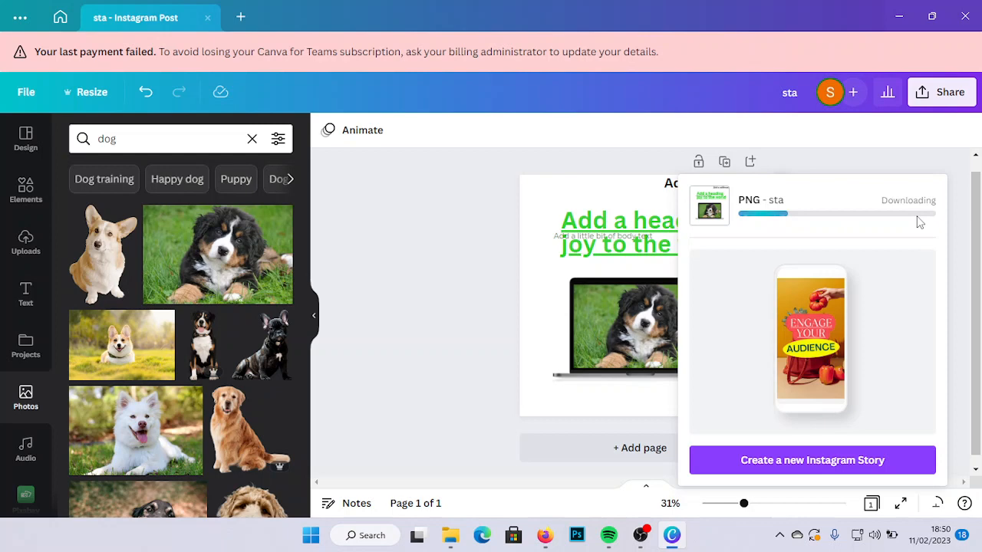
- Save the PNG in the Downloads folder with the designer's lowercase first name as the file name, and dismiss the download summary
mouse_move(451, 546)
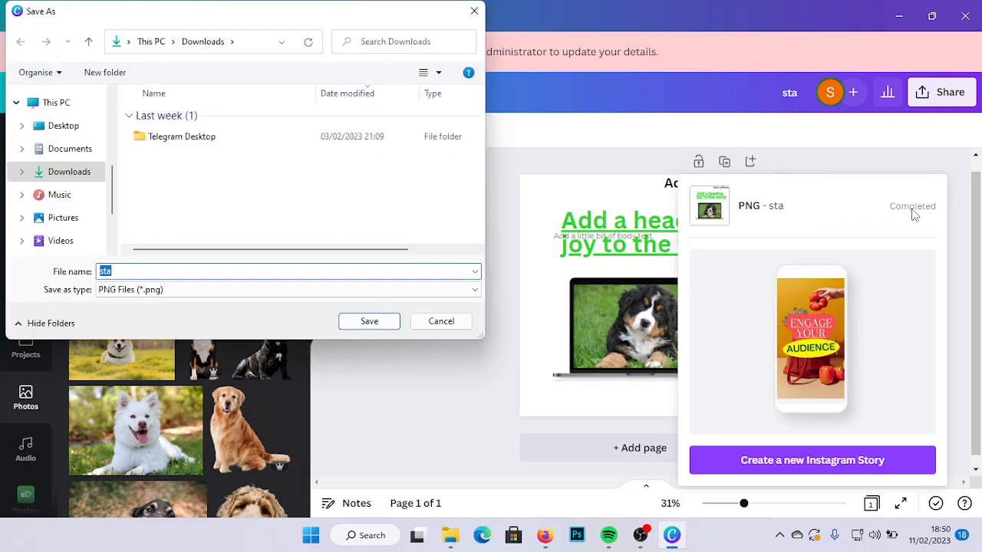
left_click(128, 274)
key("BackSpace")
key("BackSpace")
key("BackSpace")
type("sstanley")
key("Left")
key("Left")
key("Left")
key("Left")
key("Left")
key("BackSpace")
key("BackSpace")
type("t")
key("BackSpace")
key("BackSpace")
type("ta")
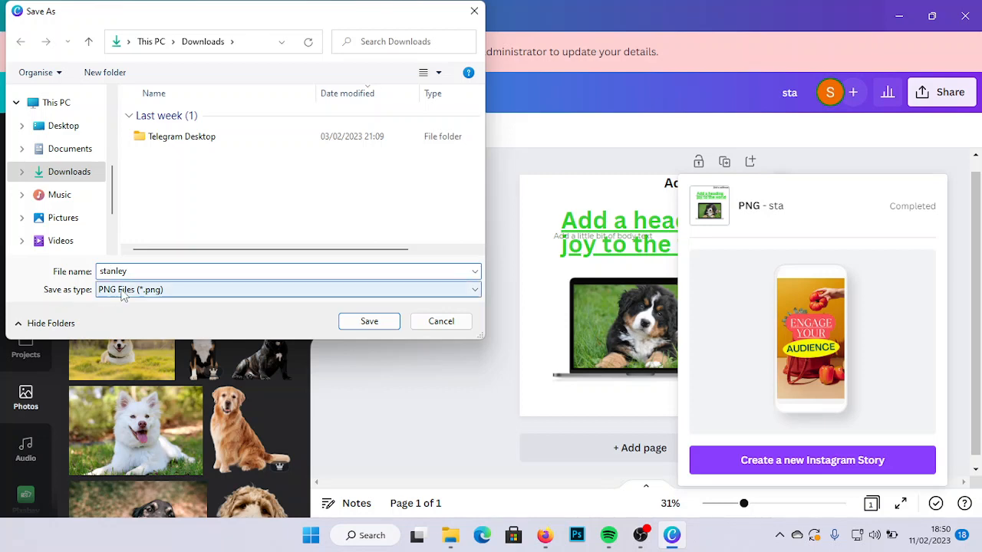
left_click(350, 322)
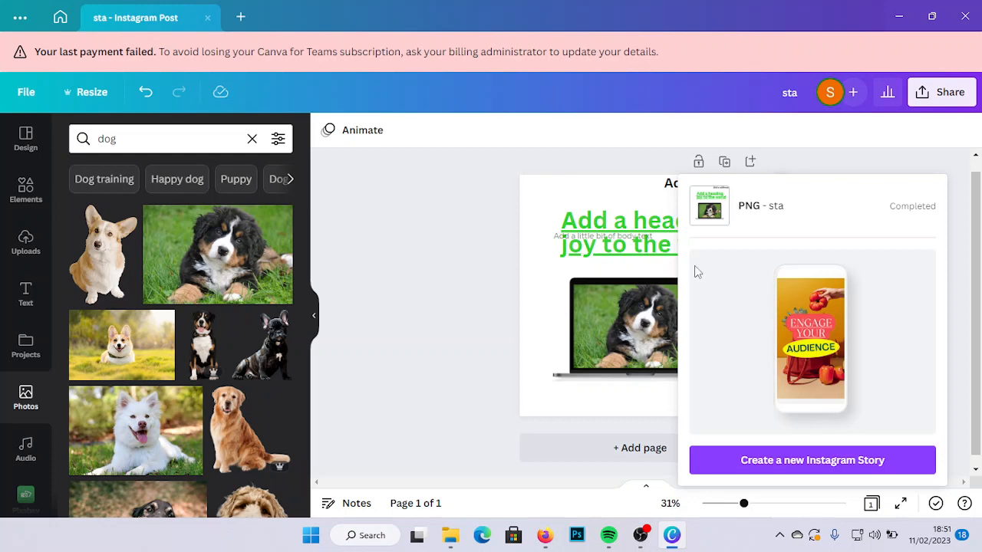
left_click(474, 240)
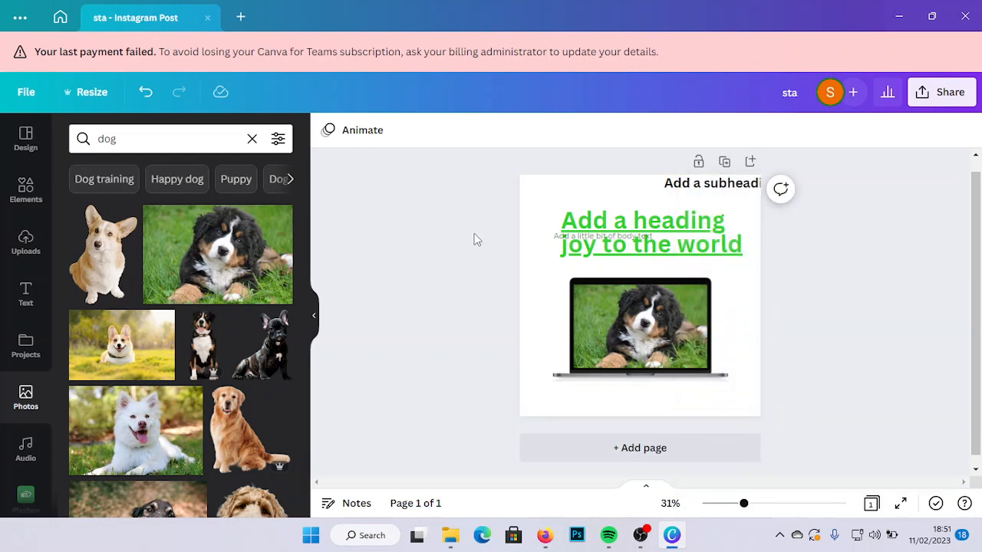